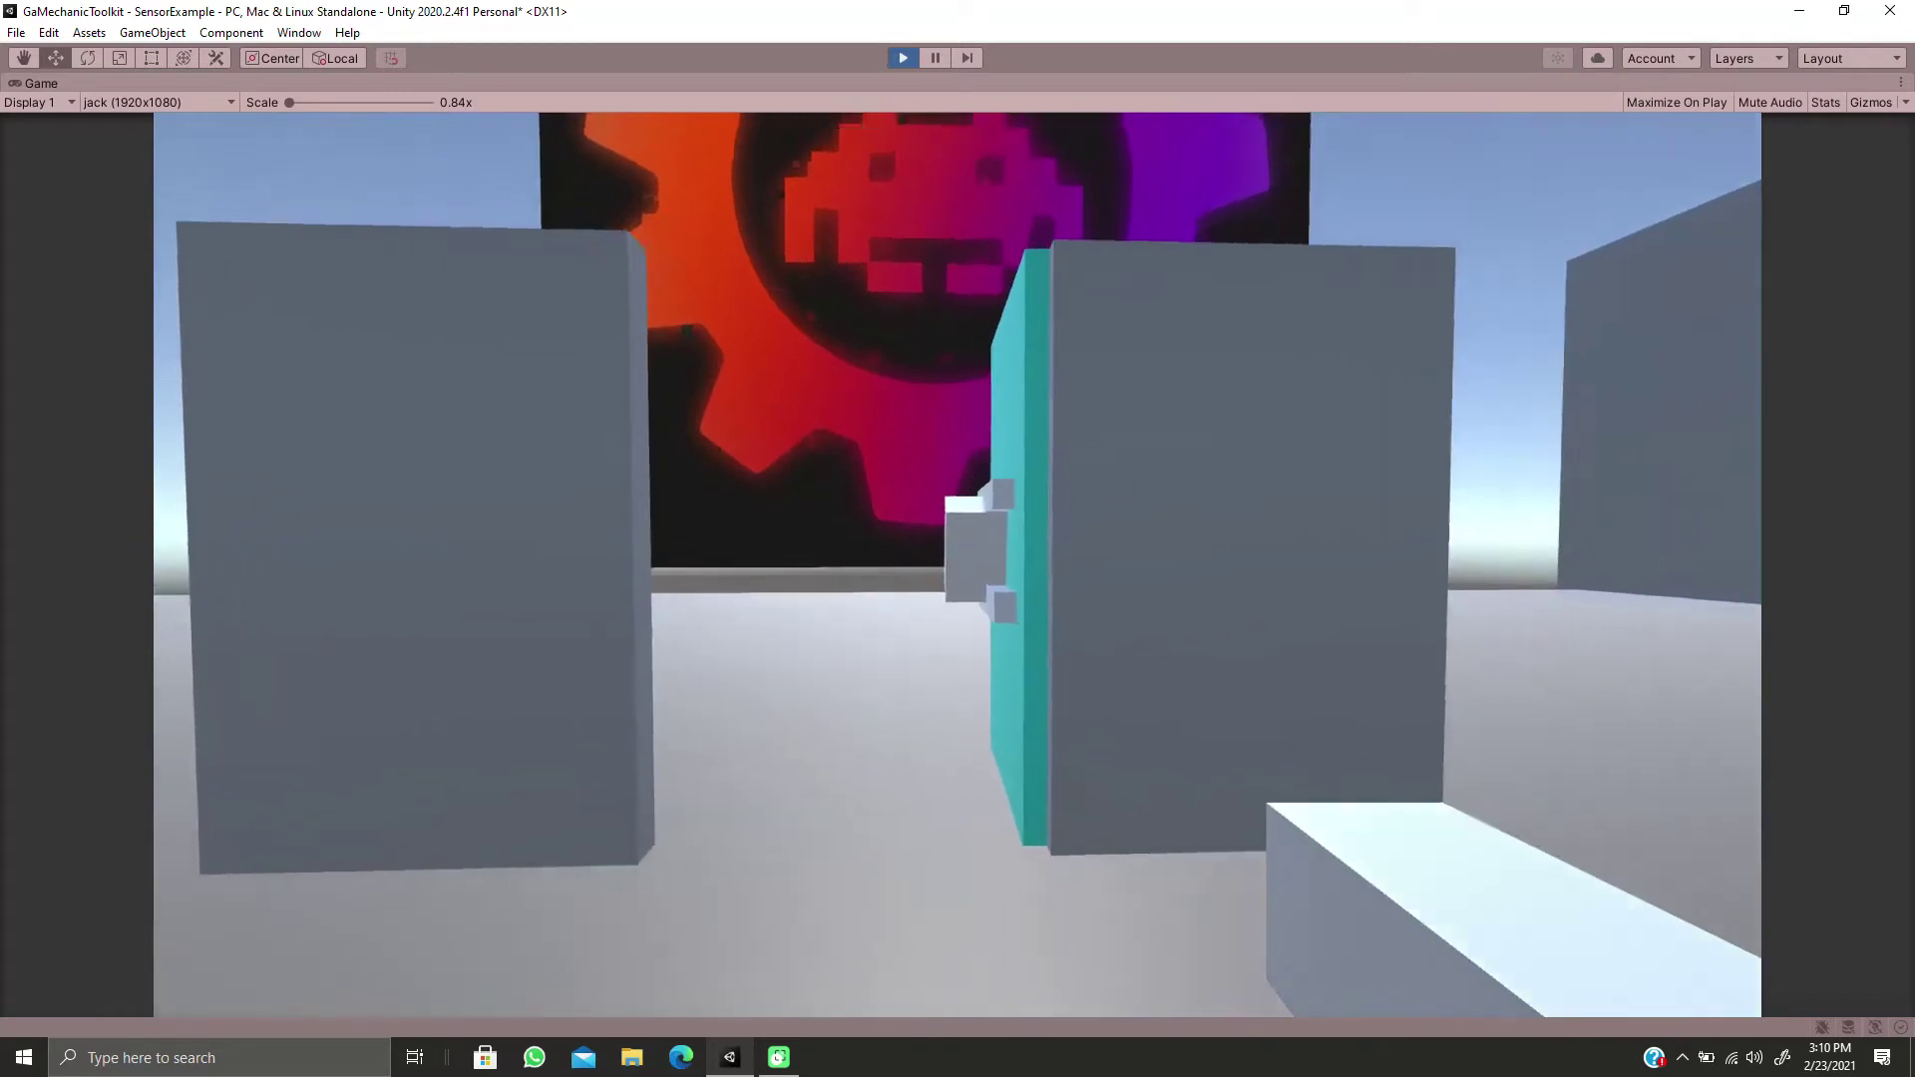
Walk across the running test scene to the closed cyan door and pass through its doorway
{"action": "key", "text": "w"}
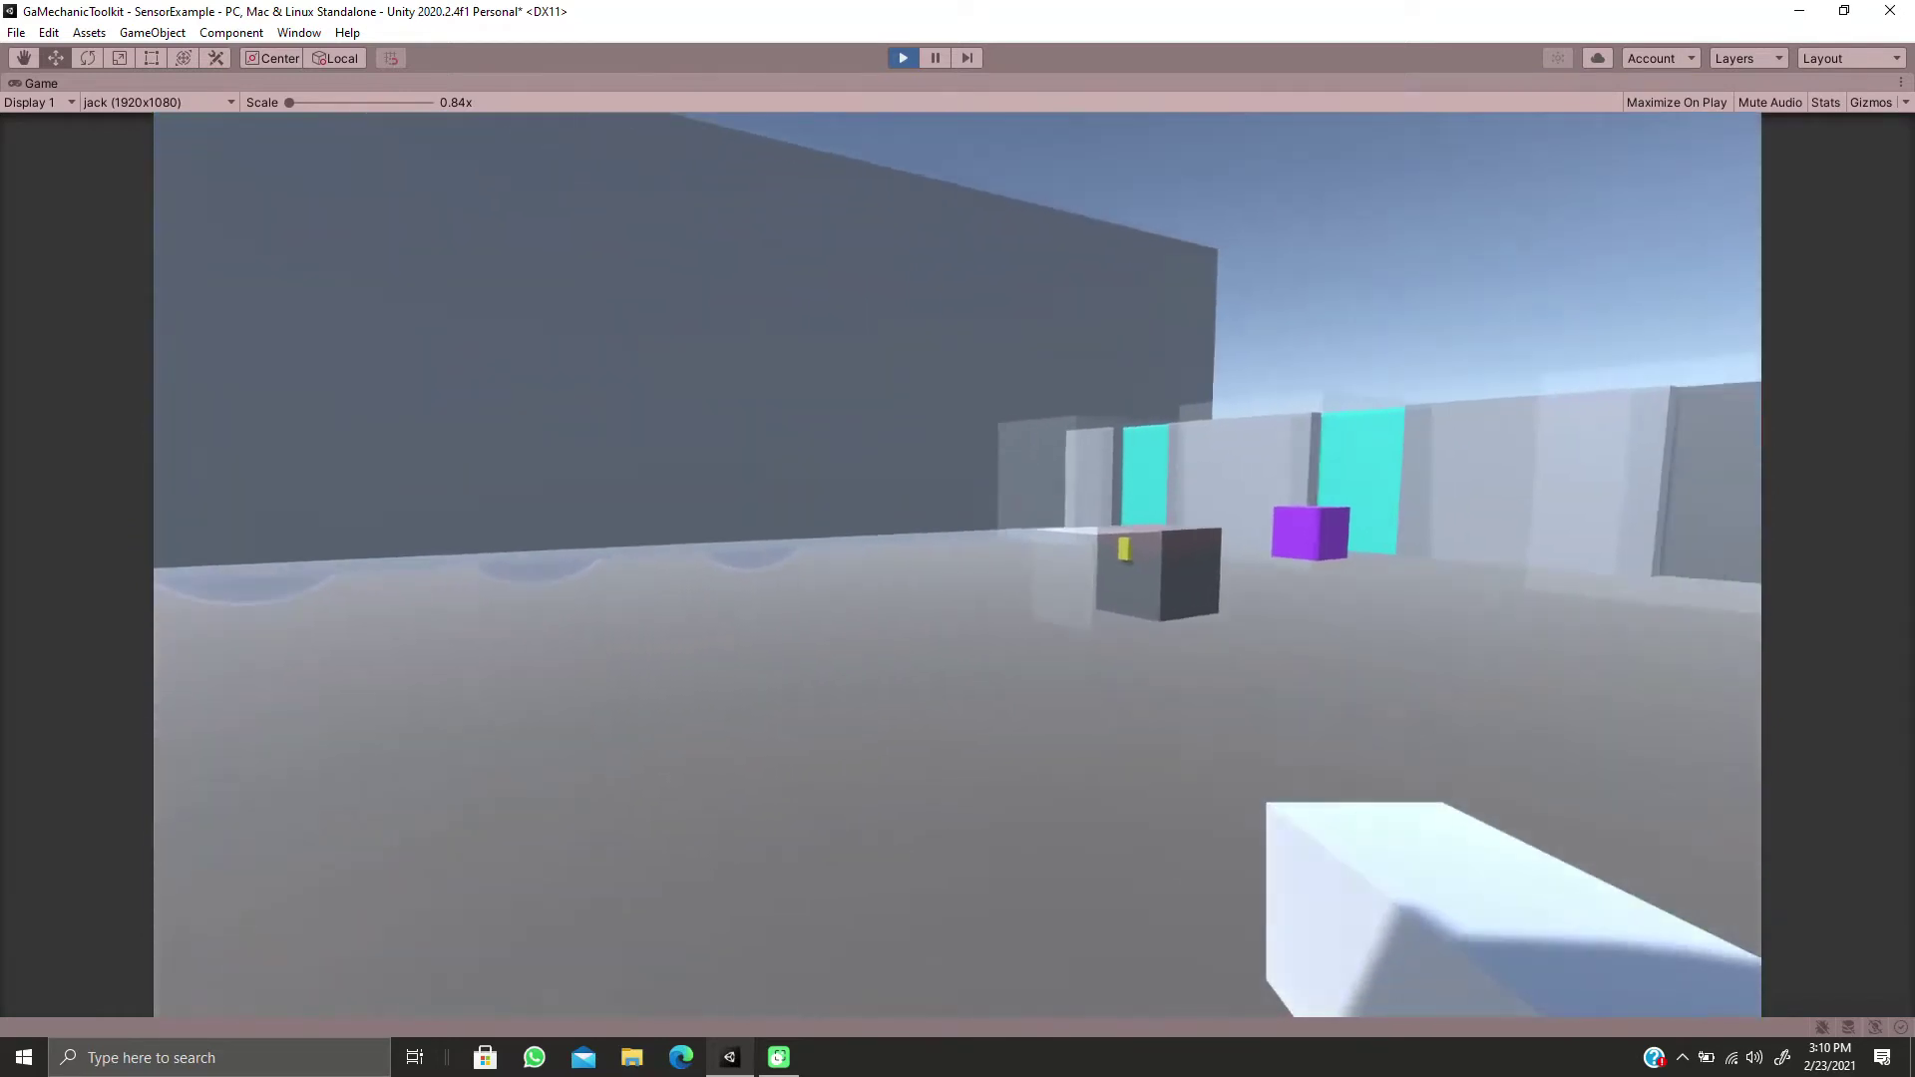
{"action": "key", "text": "w"}
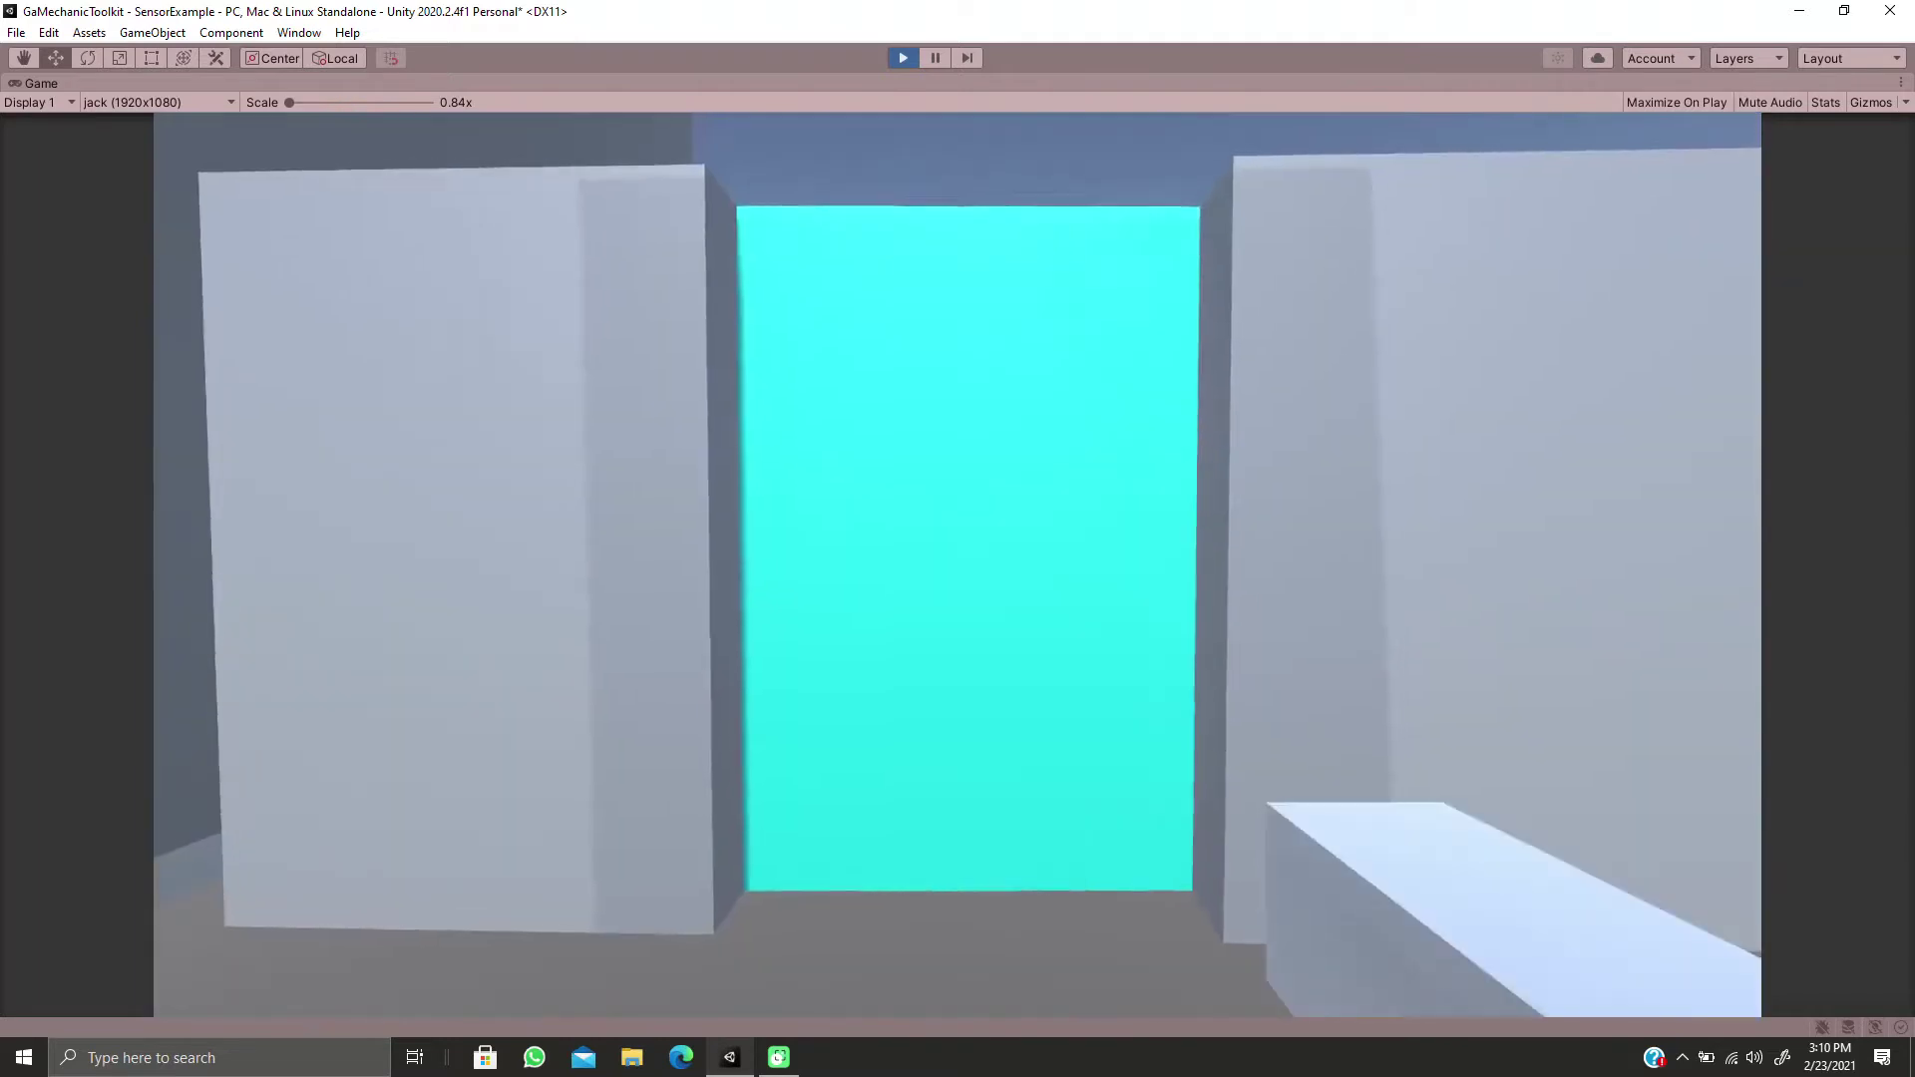
{"action": "key", "text": "w"}
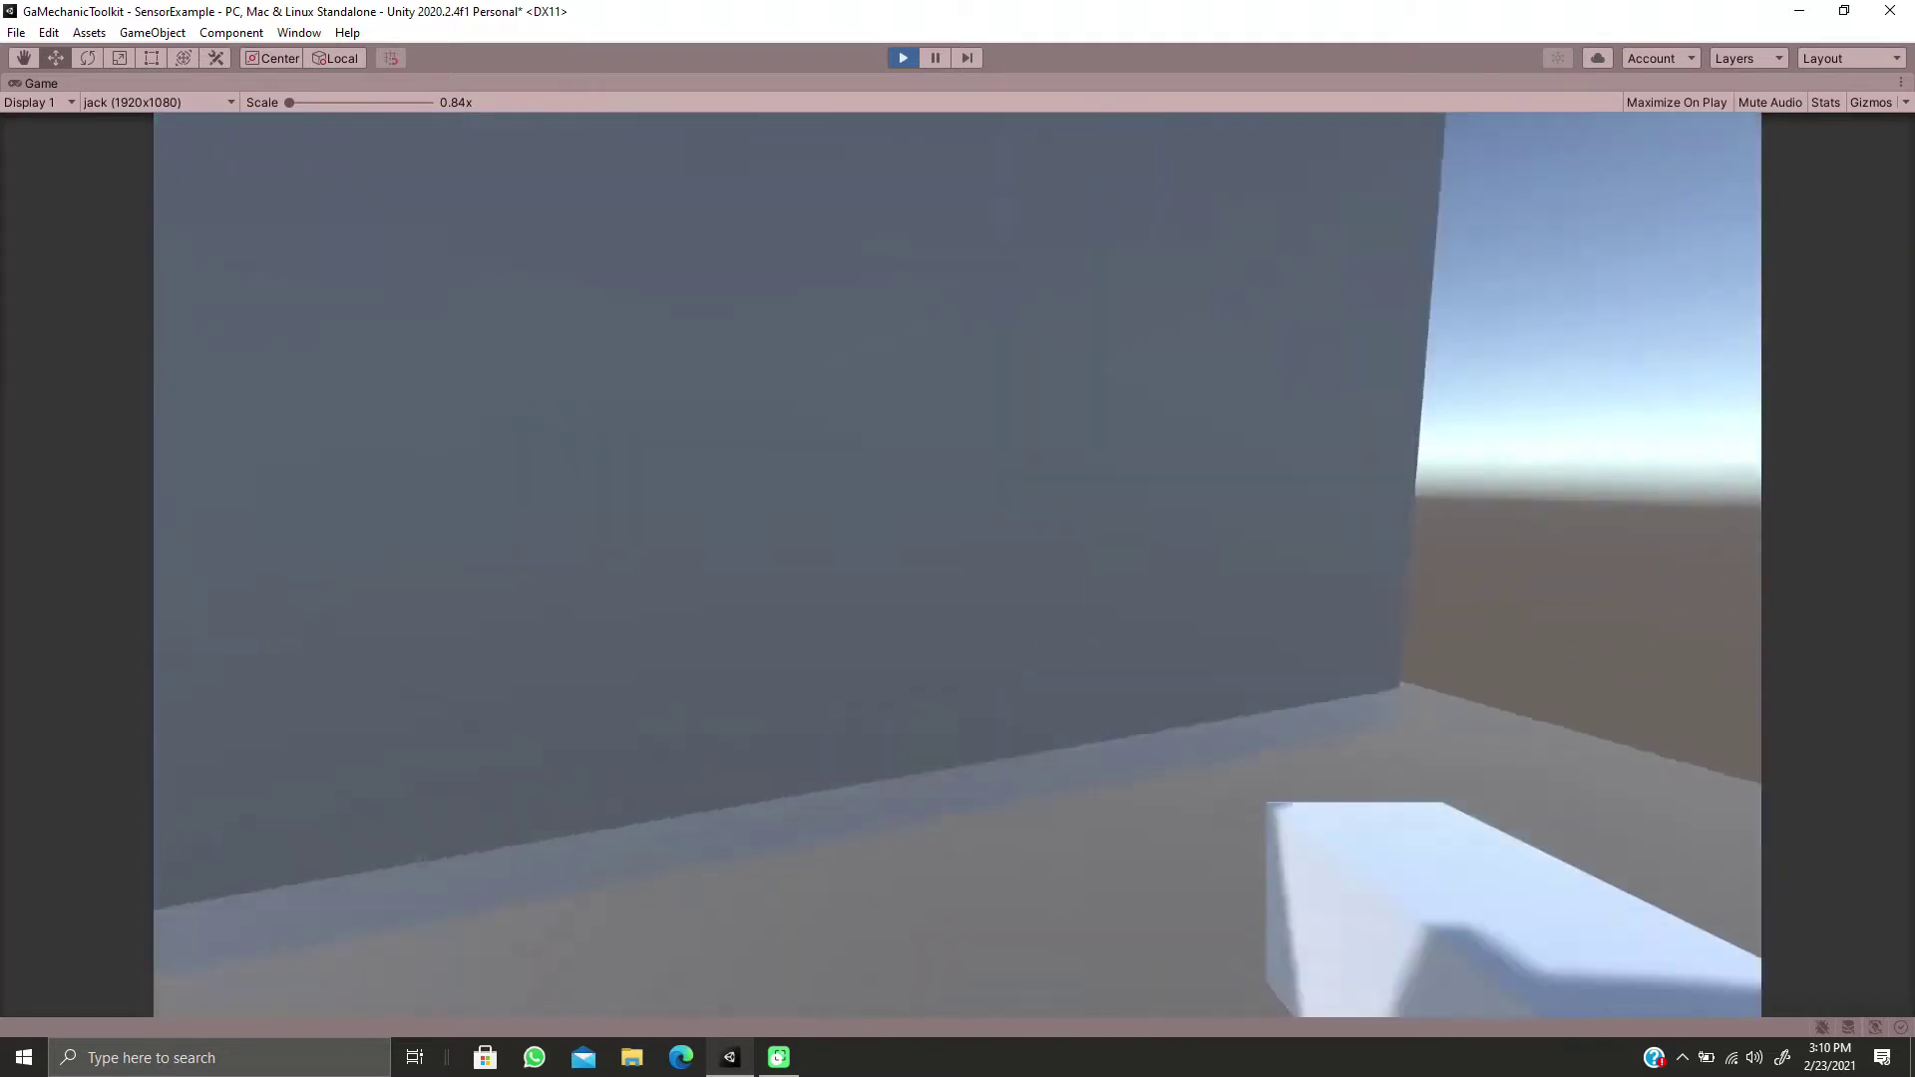
Test the single cyan swing door by walking back through it from the opposite side
{"action": "key", "text": "s"}
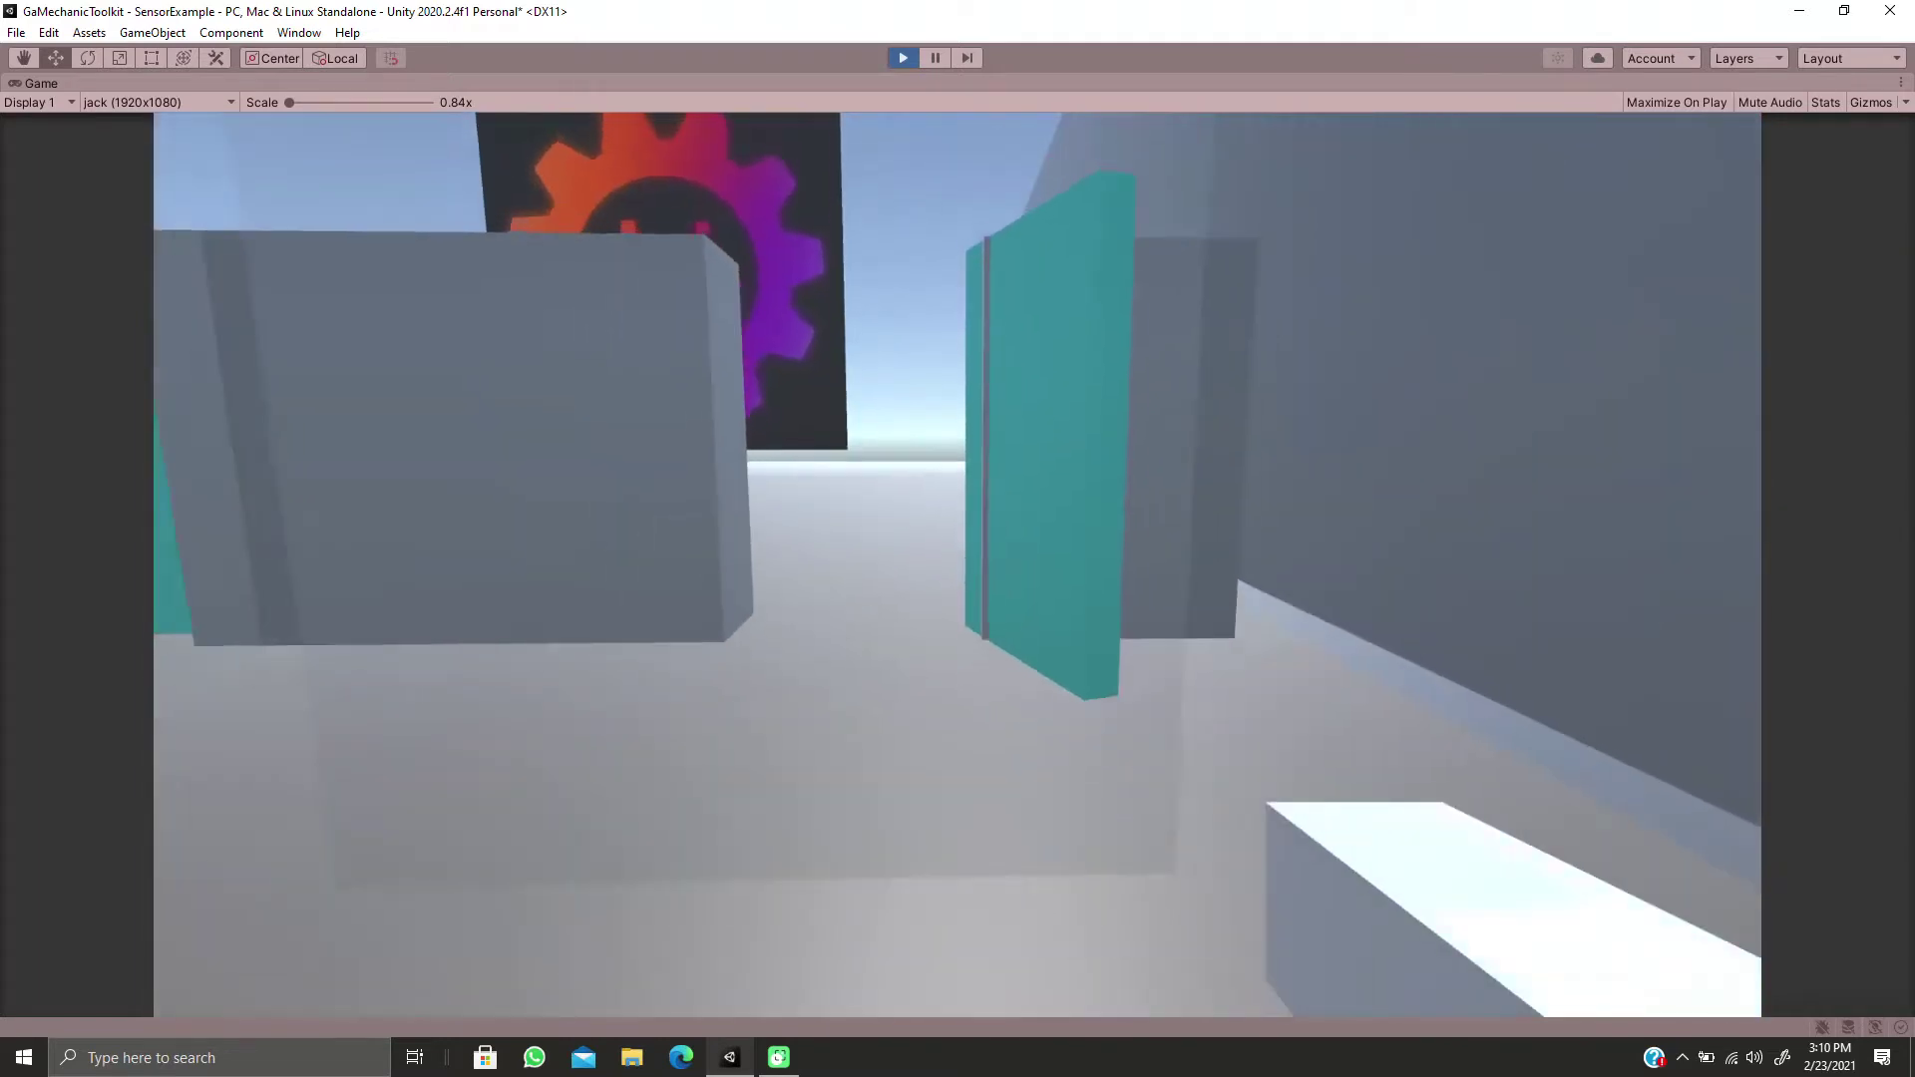
{"action": "key", "text": "w"}
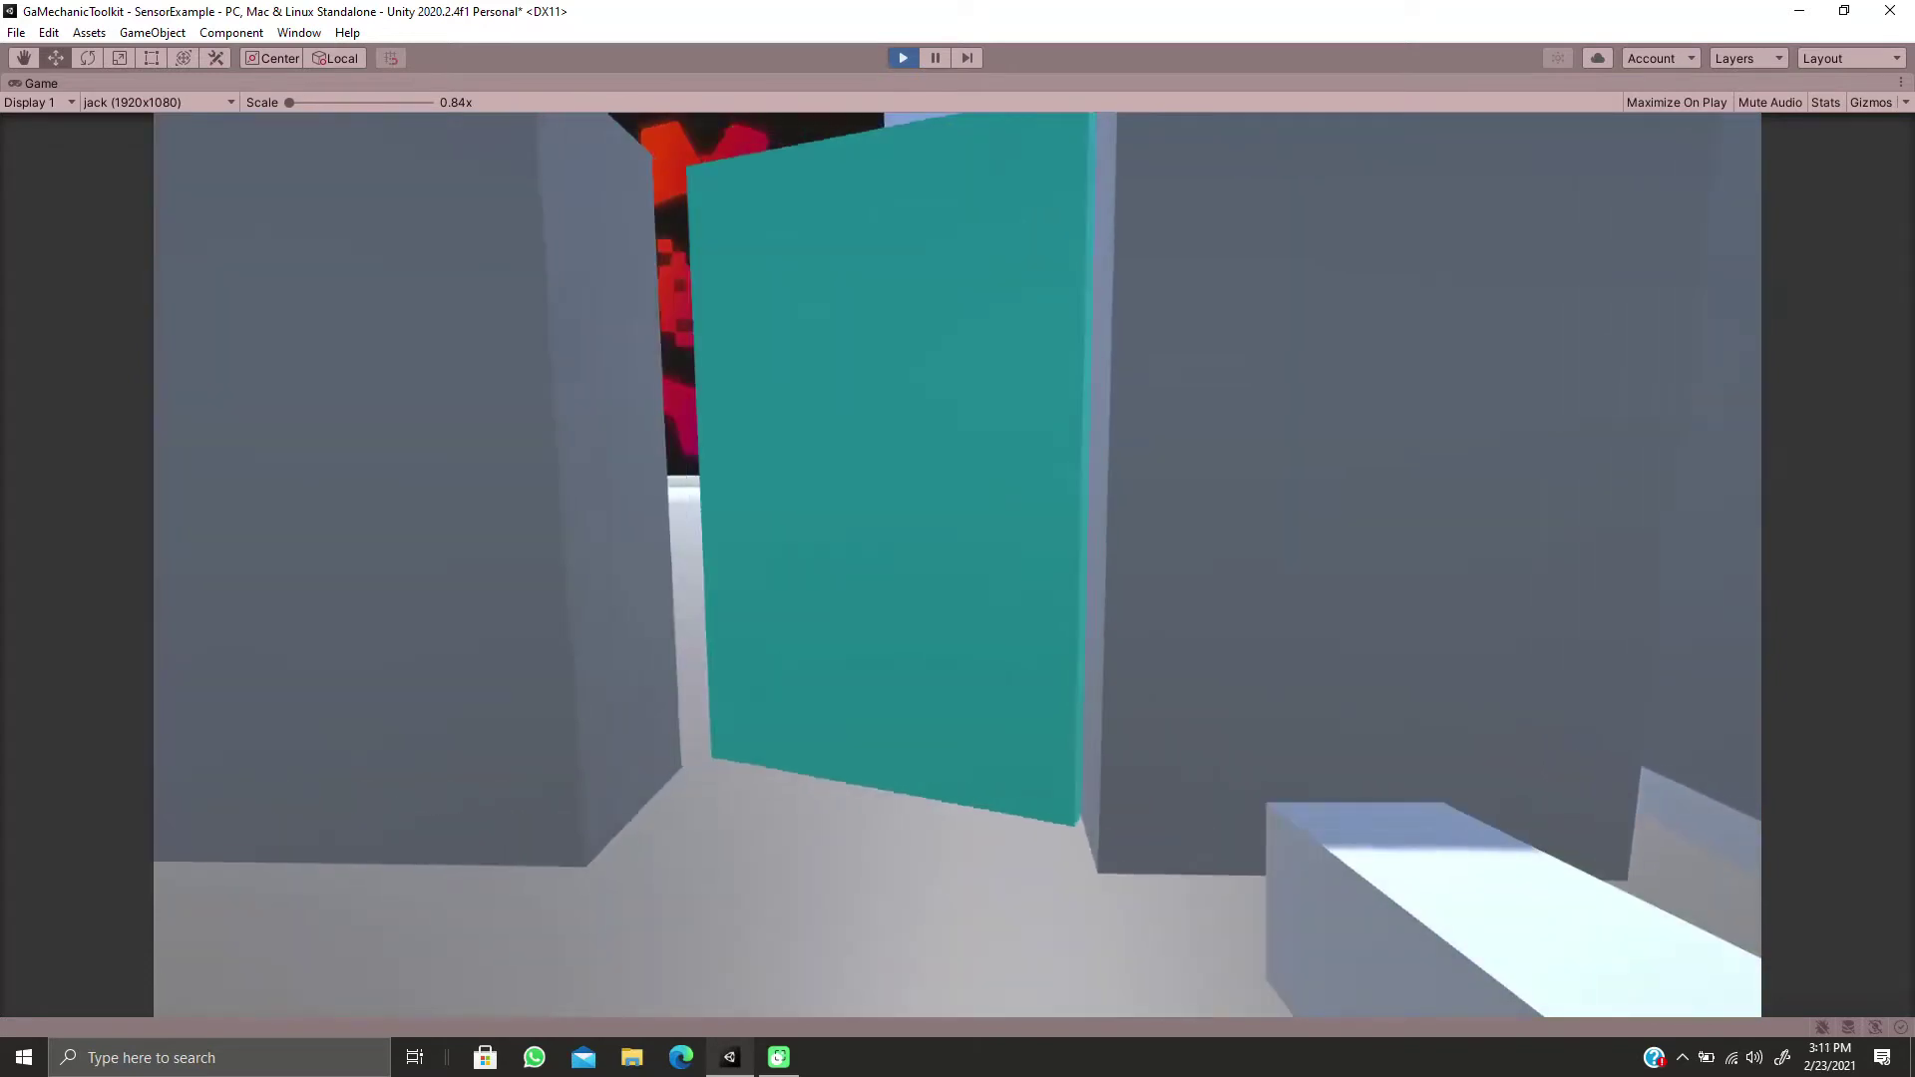
{"action": "key", "text": "w"}
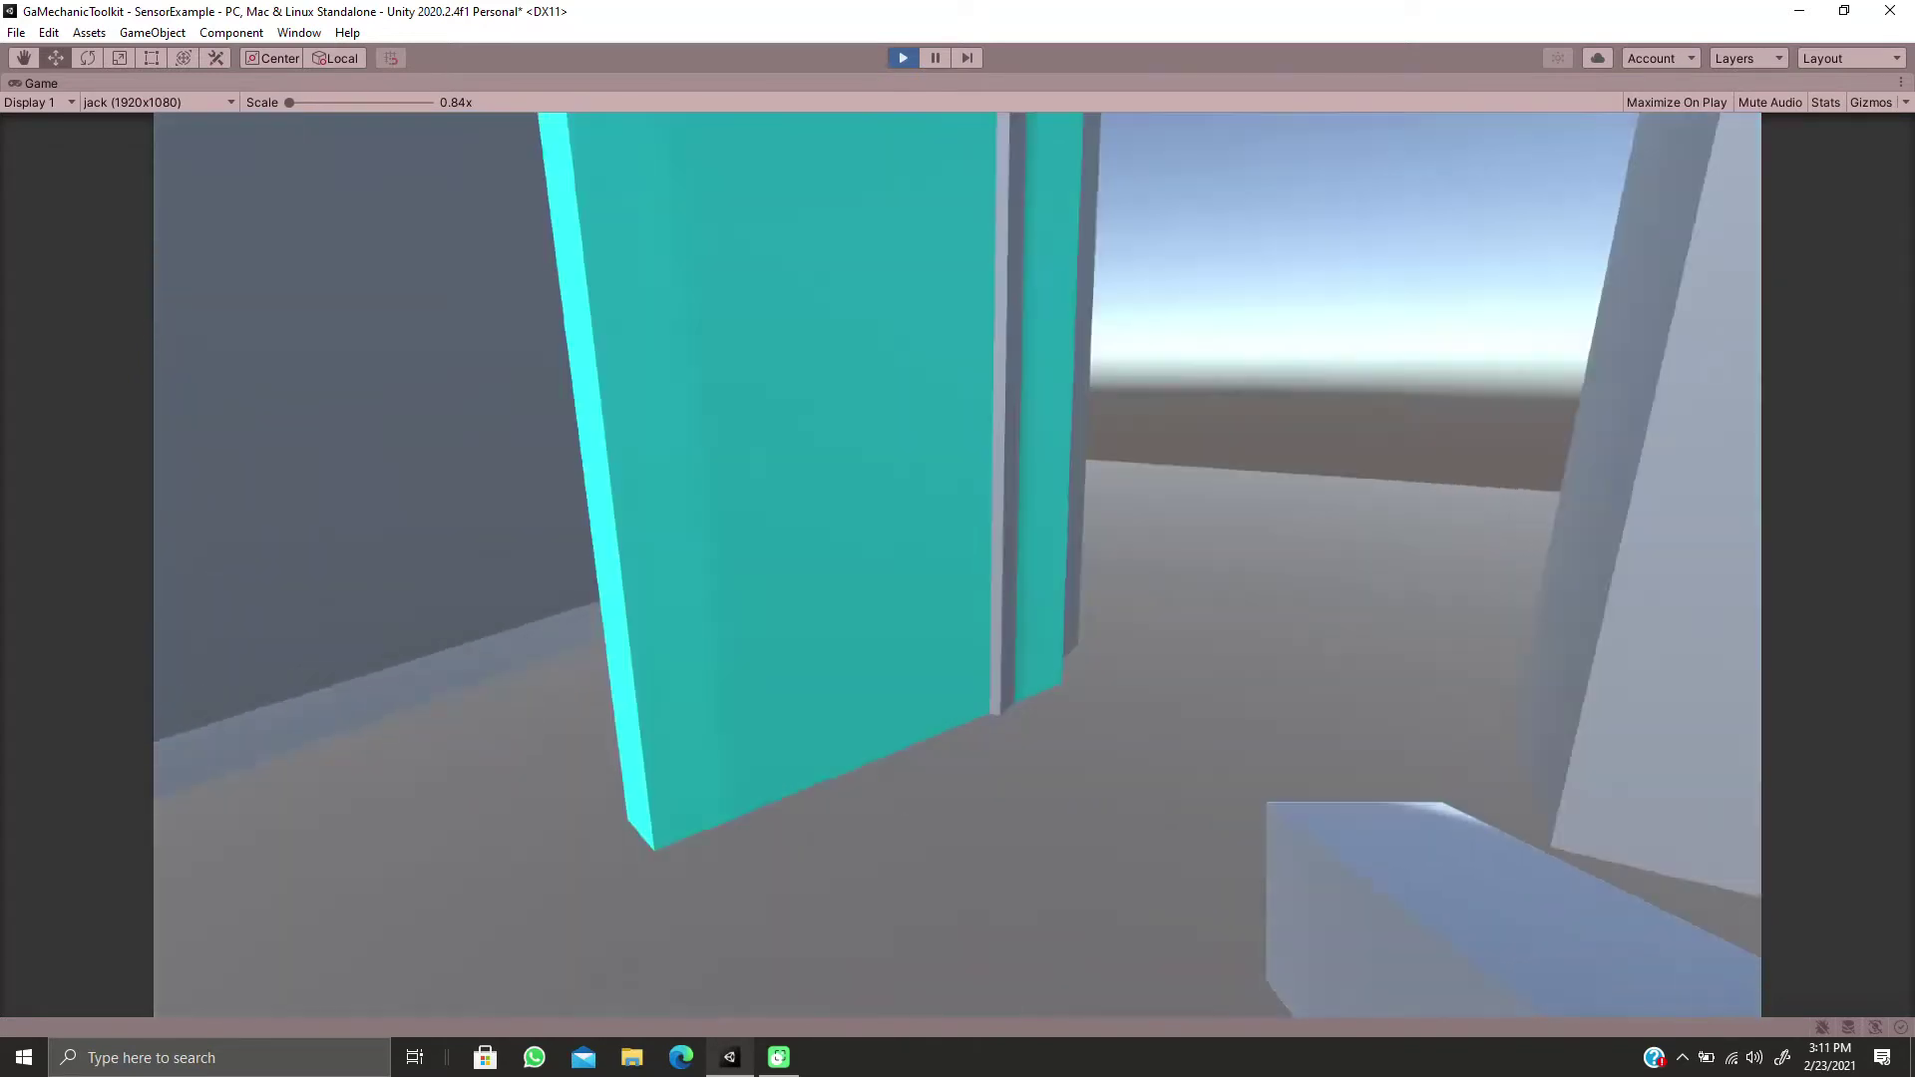
Test the swing door's proximity sensor by stepping toward it and backing away repeatedly
{"action": "key", "text": "s"}
{"action": "key", "text": "w"}
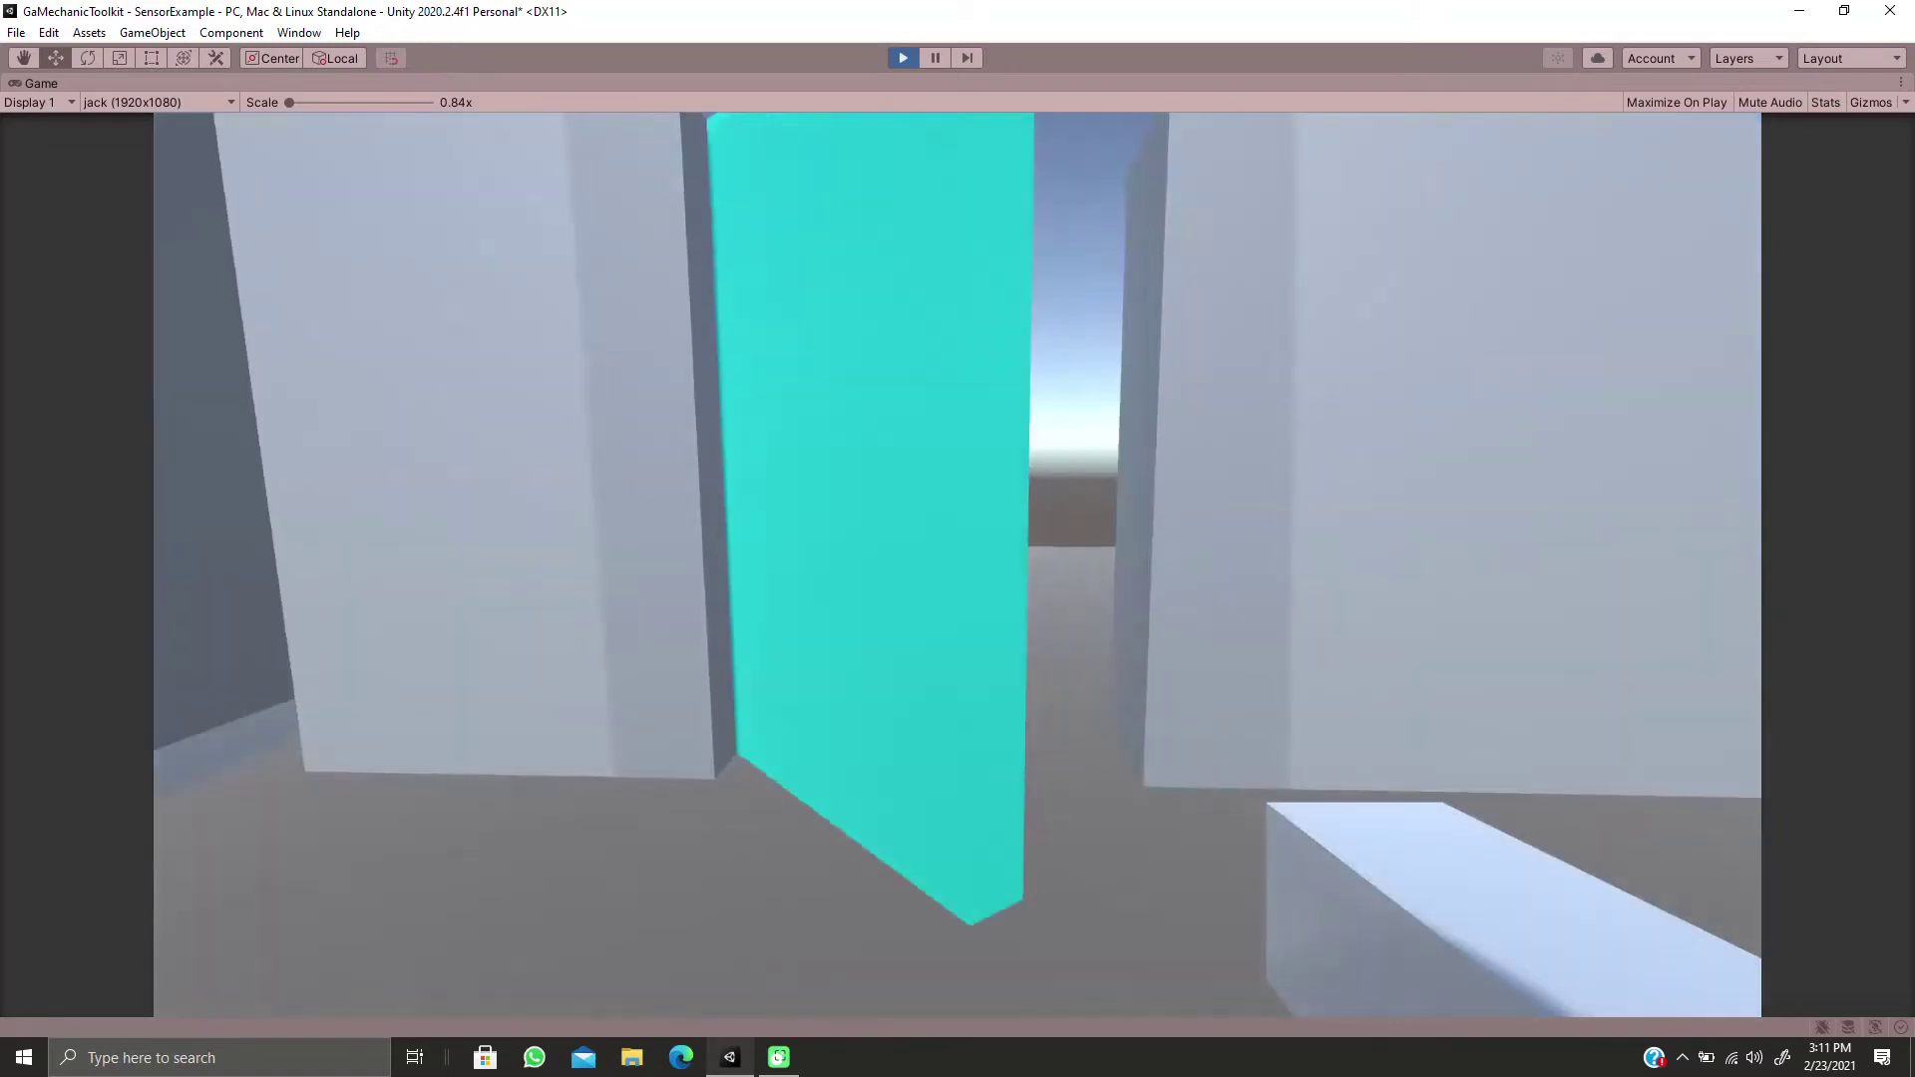
{"action": "key", "text": "s"}
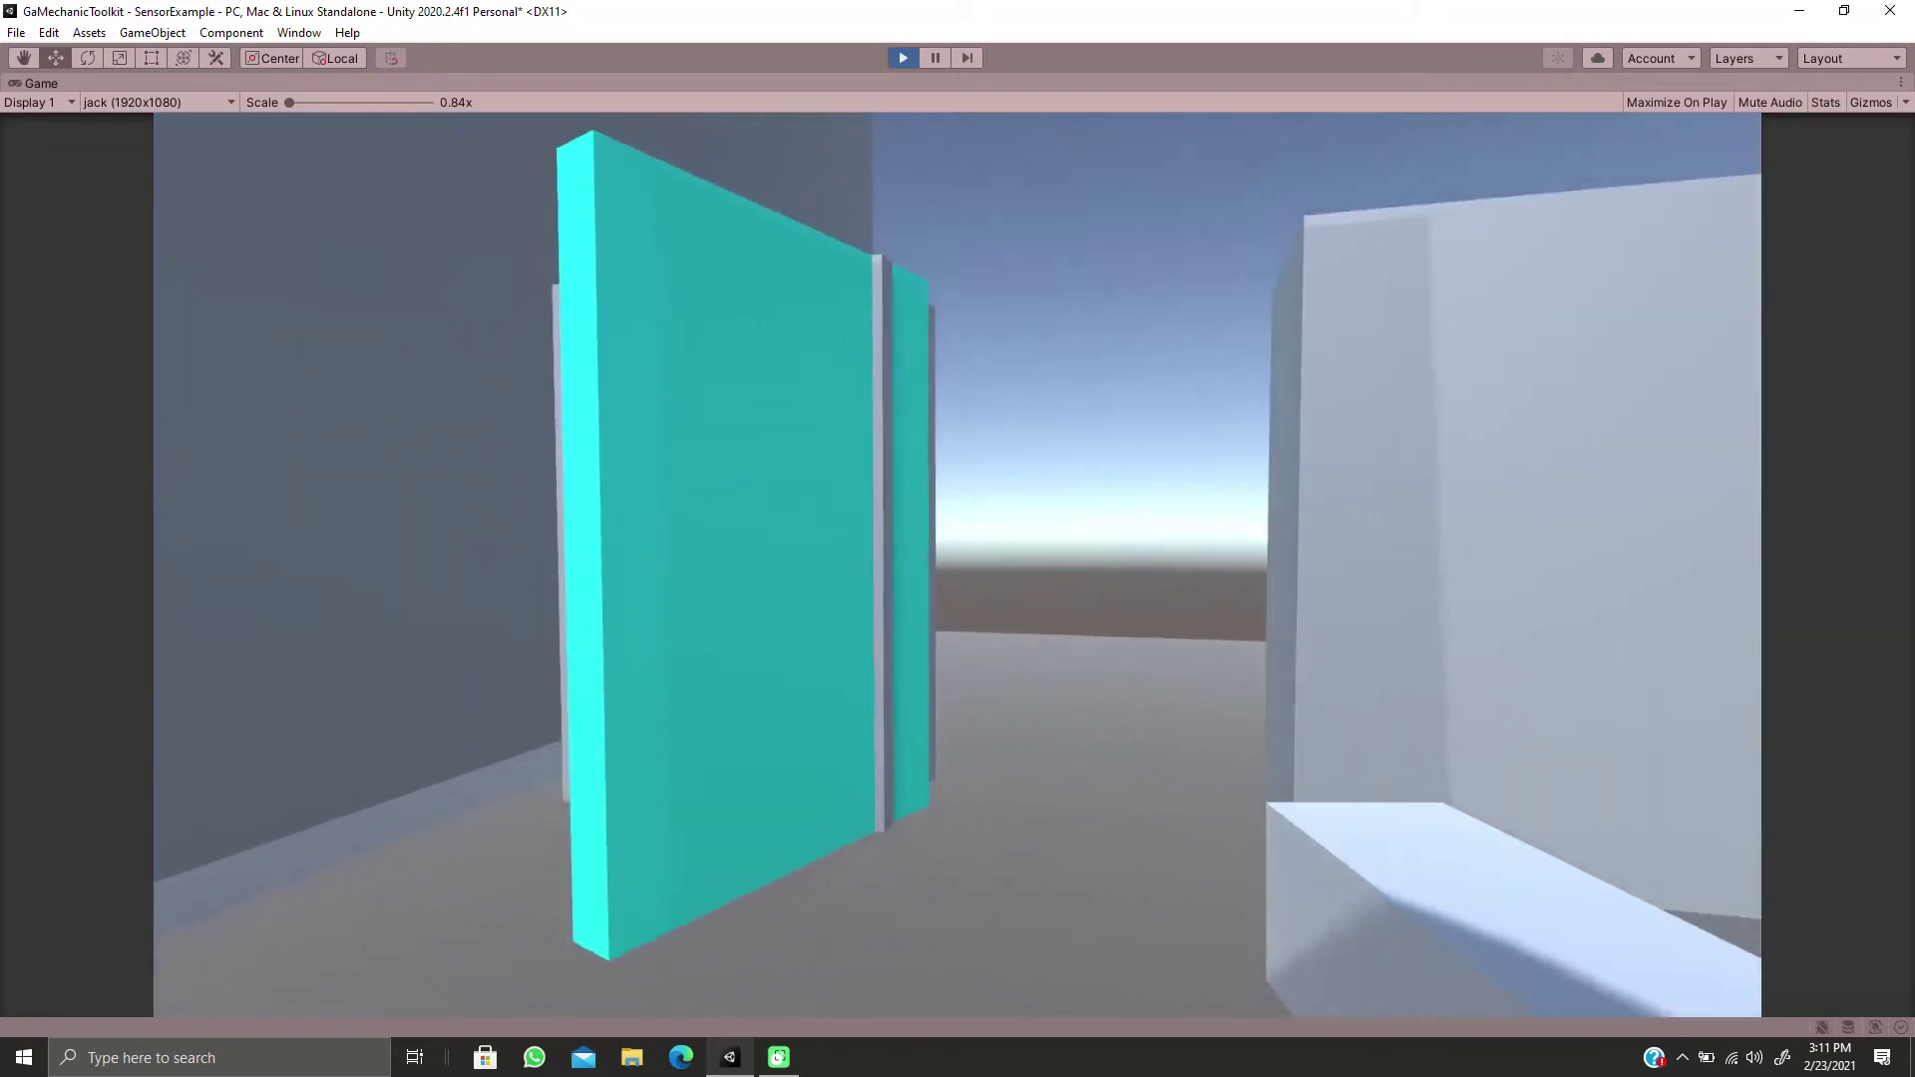
{"action": "key", "text": "w"}
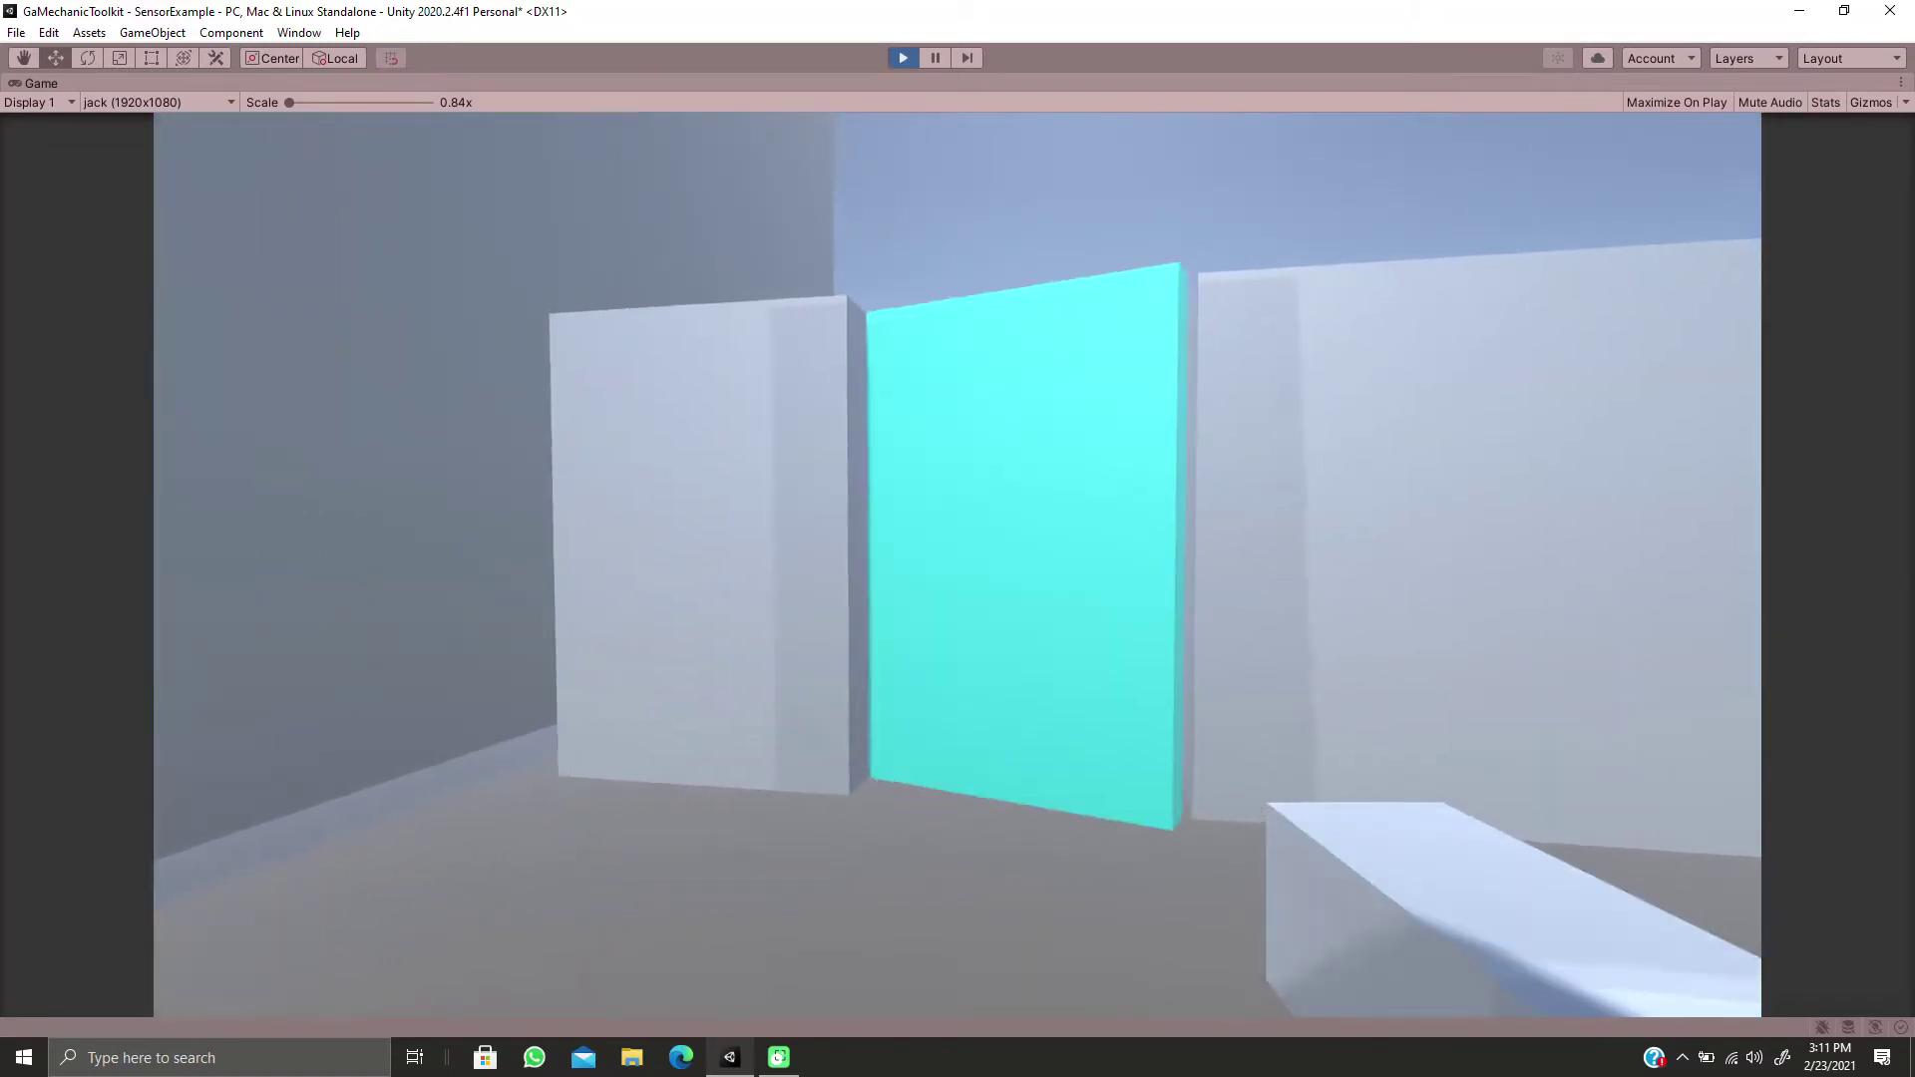
Push the purple cube against the neighbouring cyan door and into its doorway
{"action": "key", "text": "w"}
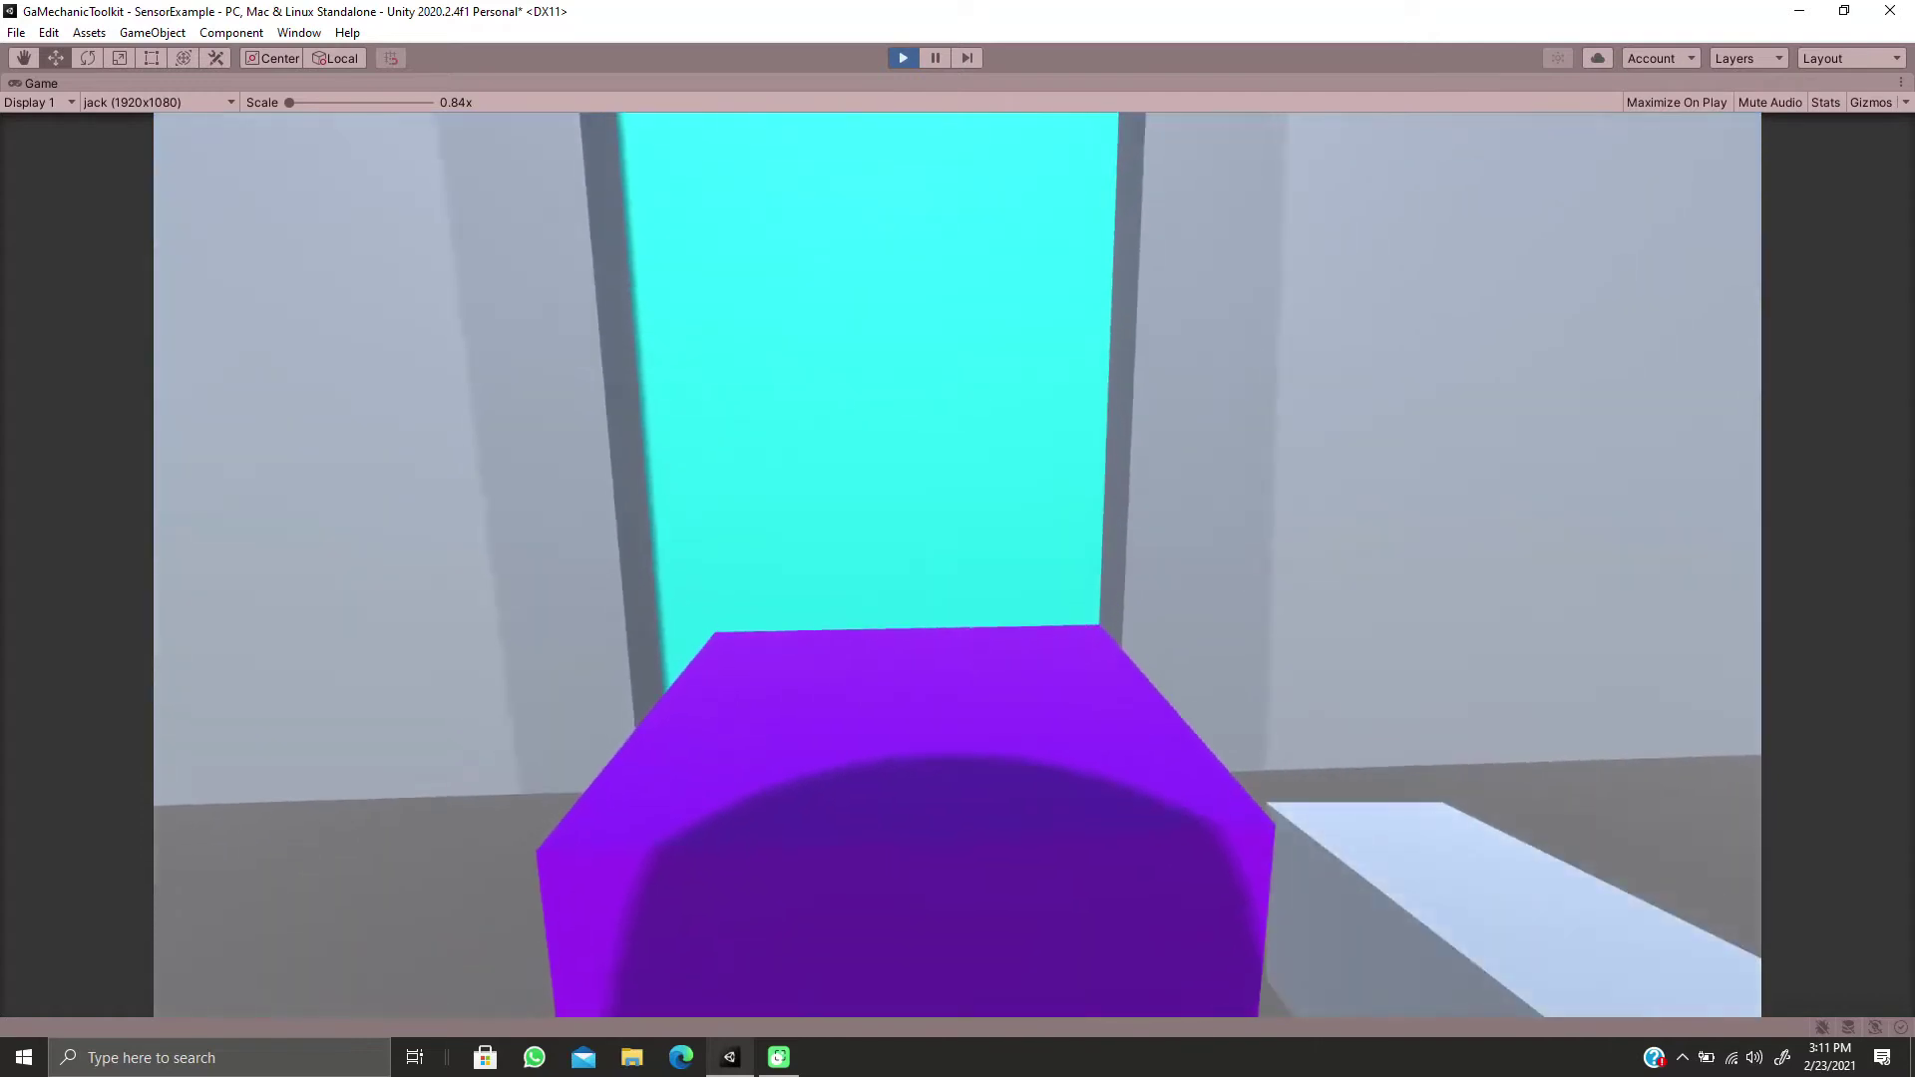
{"action": "key", "text": "w"}
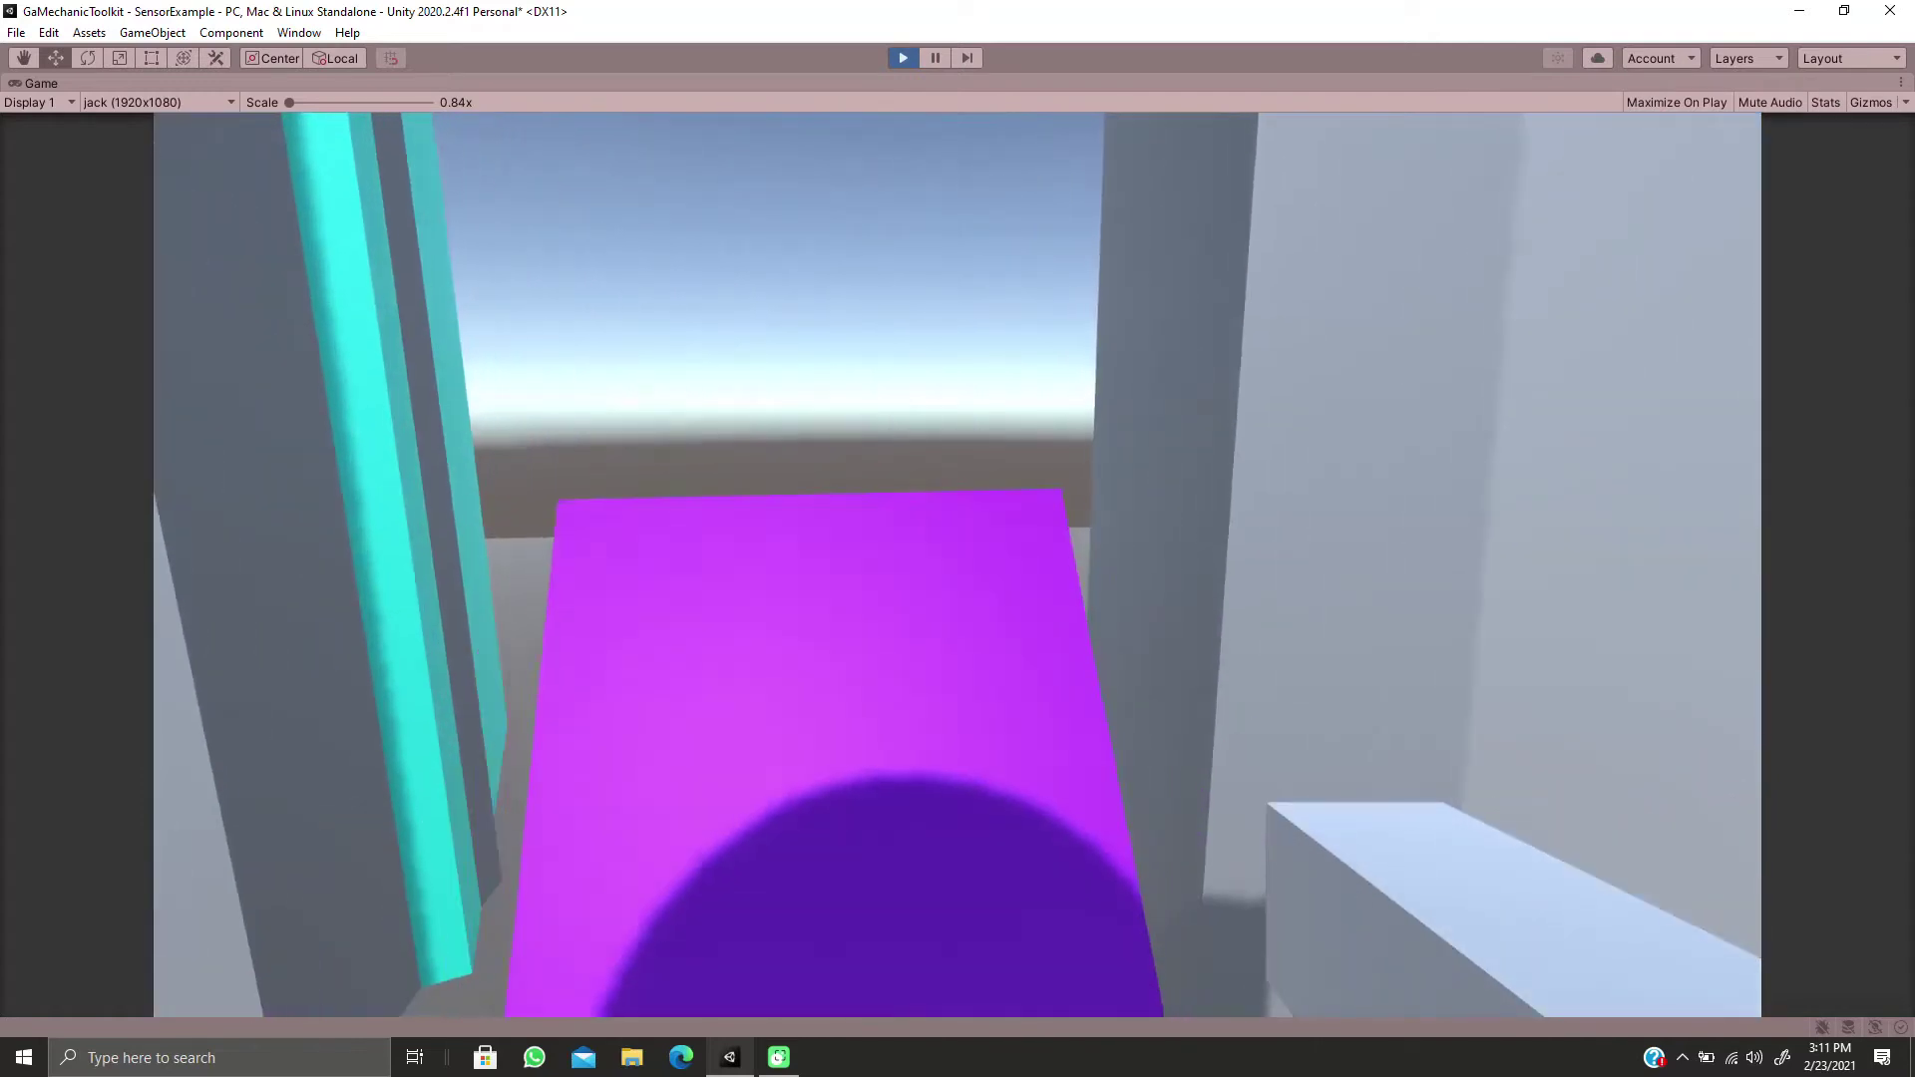
{"action": "key", "text": "s"}
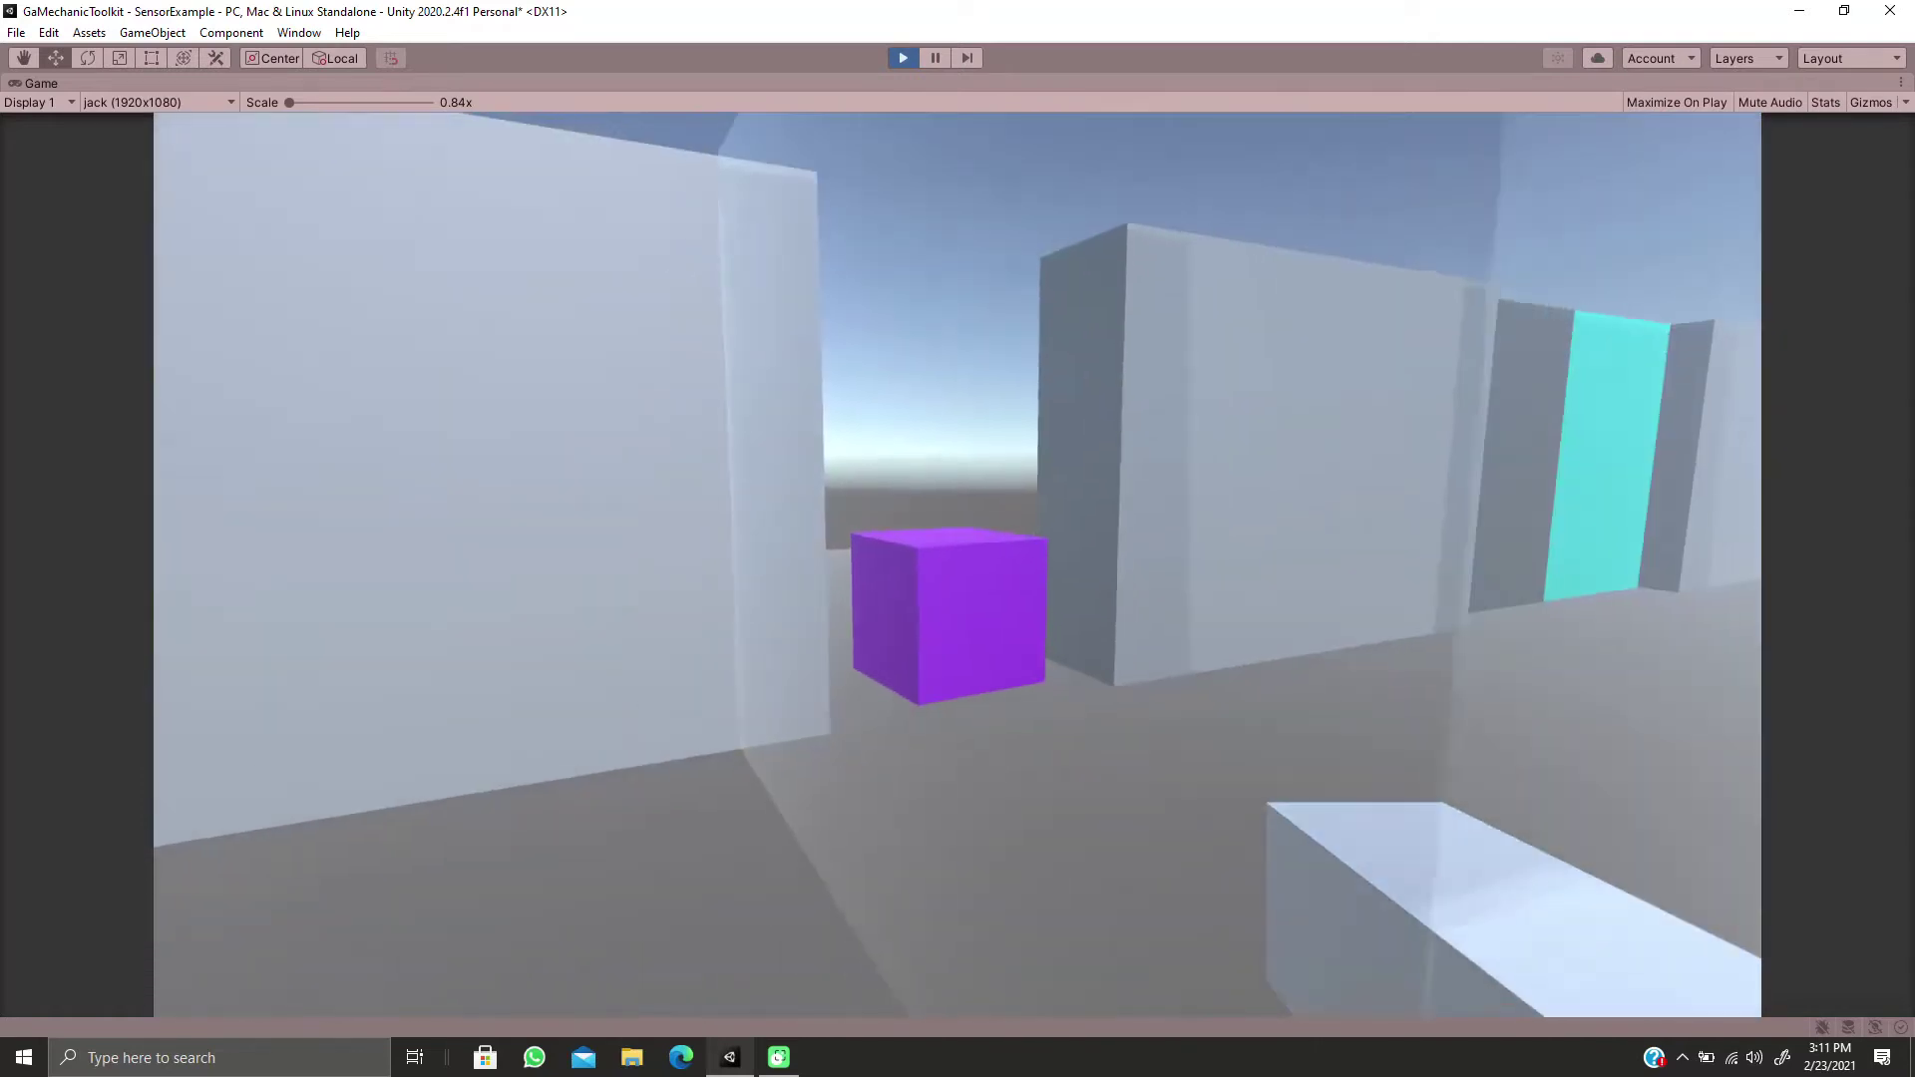
Back away from the doorway and shoot the purple cube with balls to knock it through the opening
{"action": "key", "text": "s"}
{"action": "key", "text": "a"}
{"action": "left_click", "coordinate": [957, 565]}
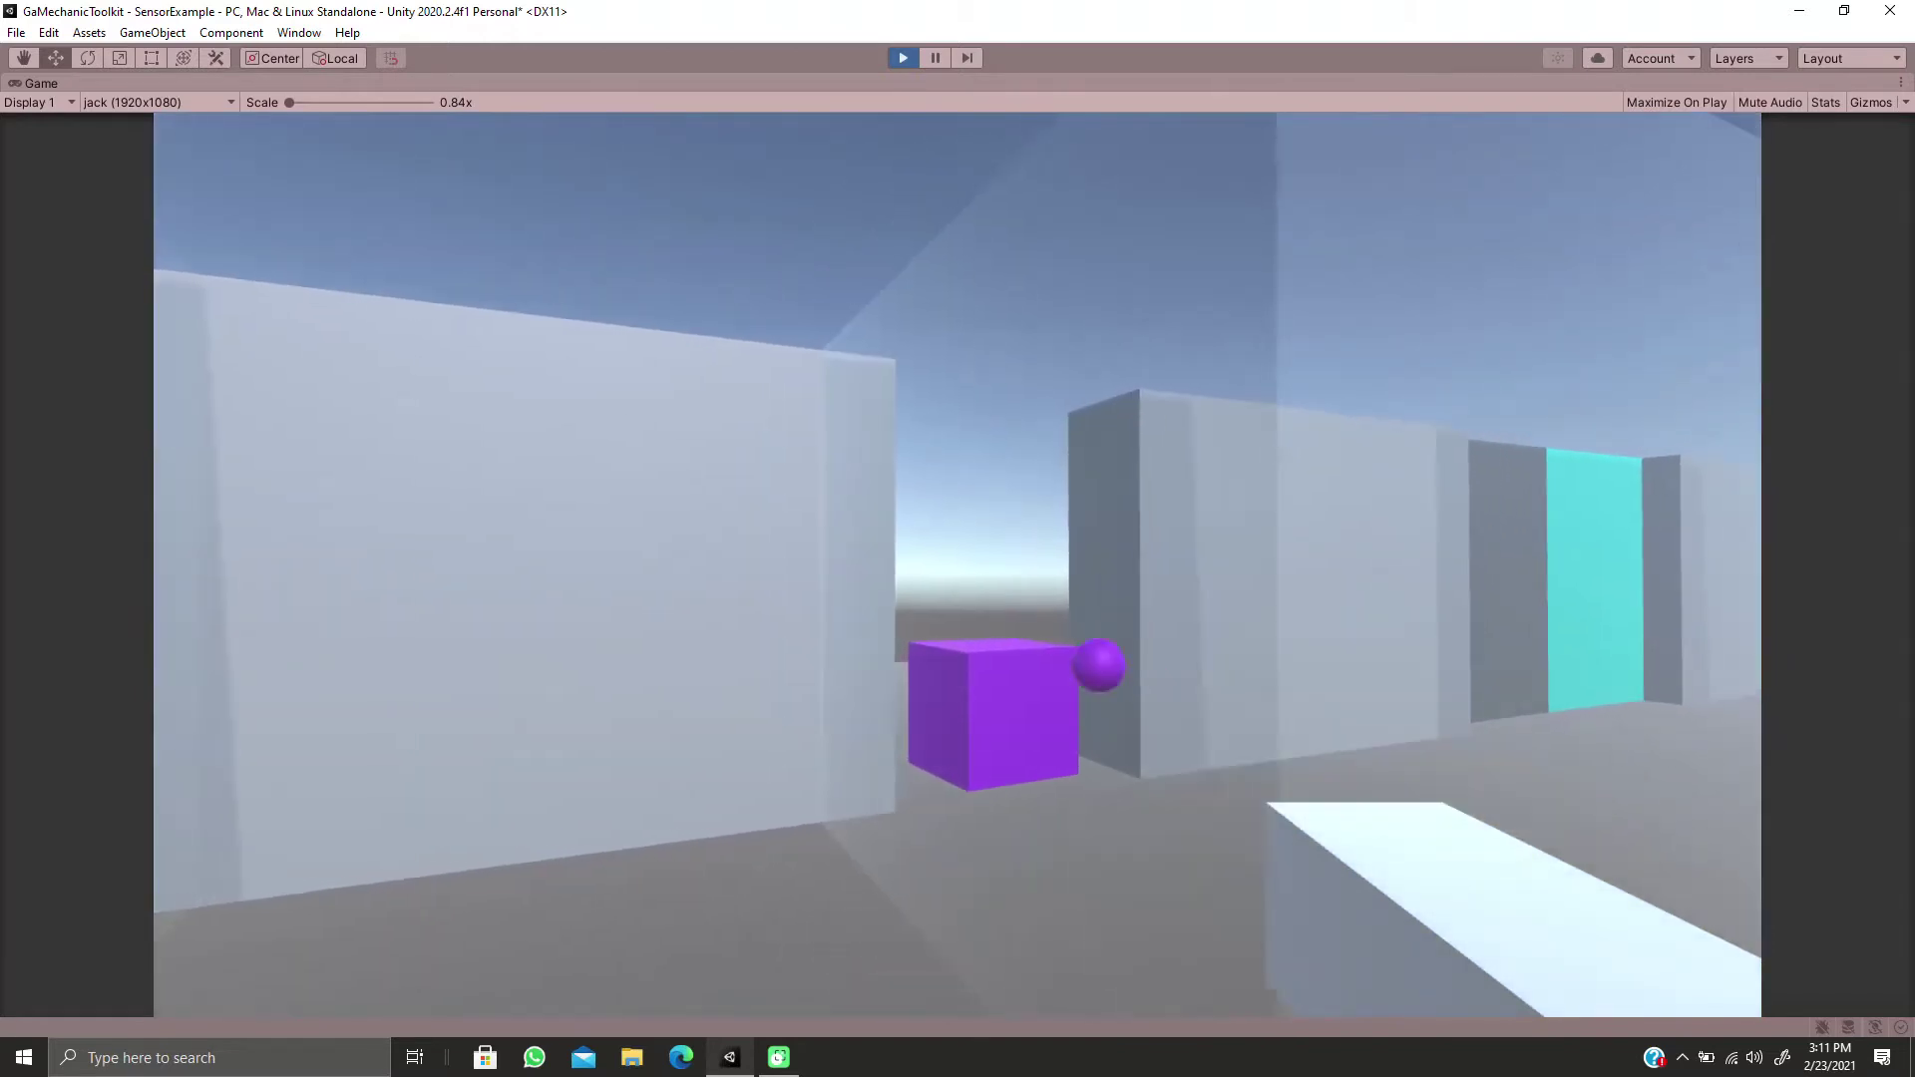
{"action": "key", "text": "d"}
{"action": "left_click", "coordinate": [958, 564]}
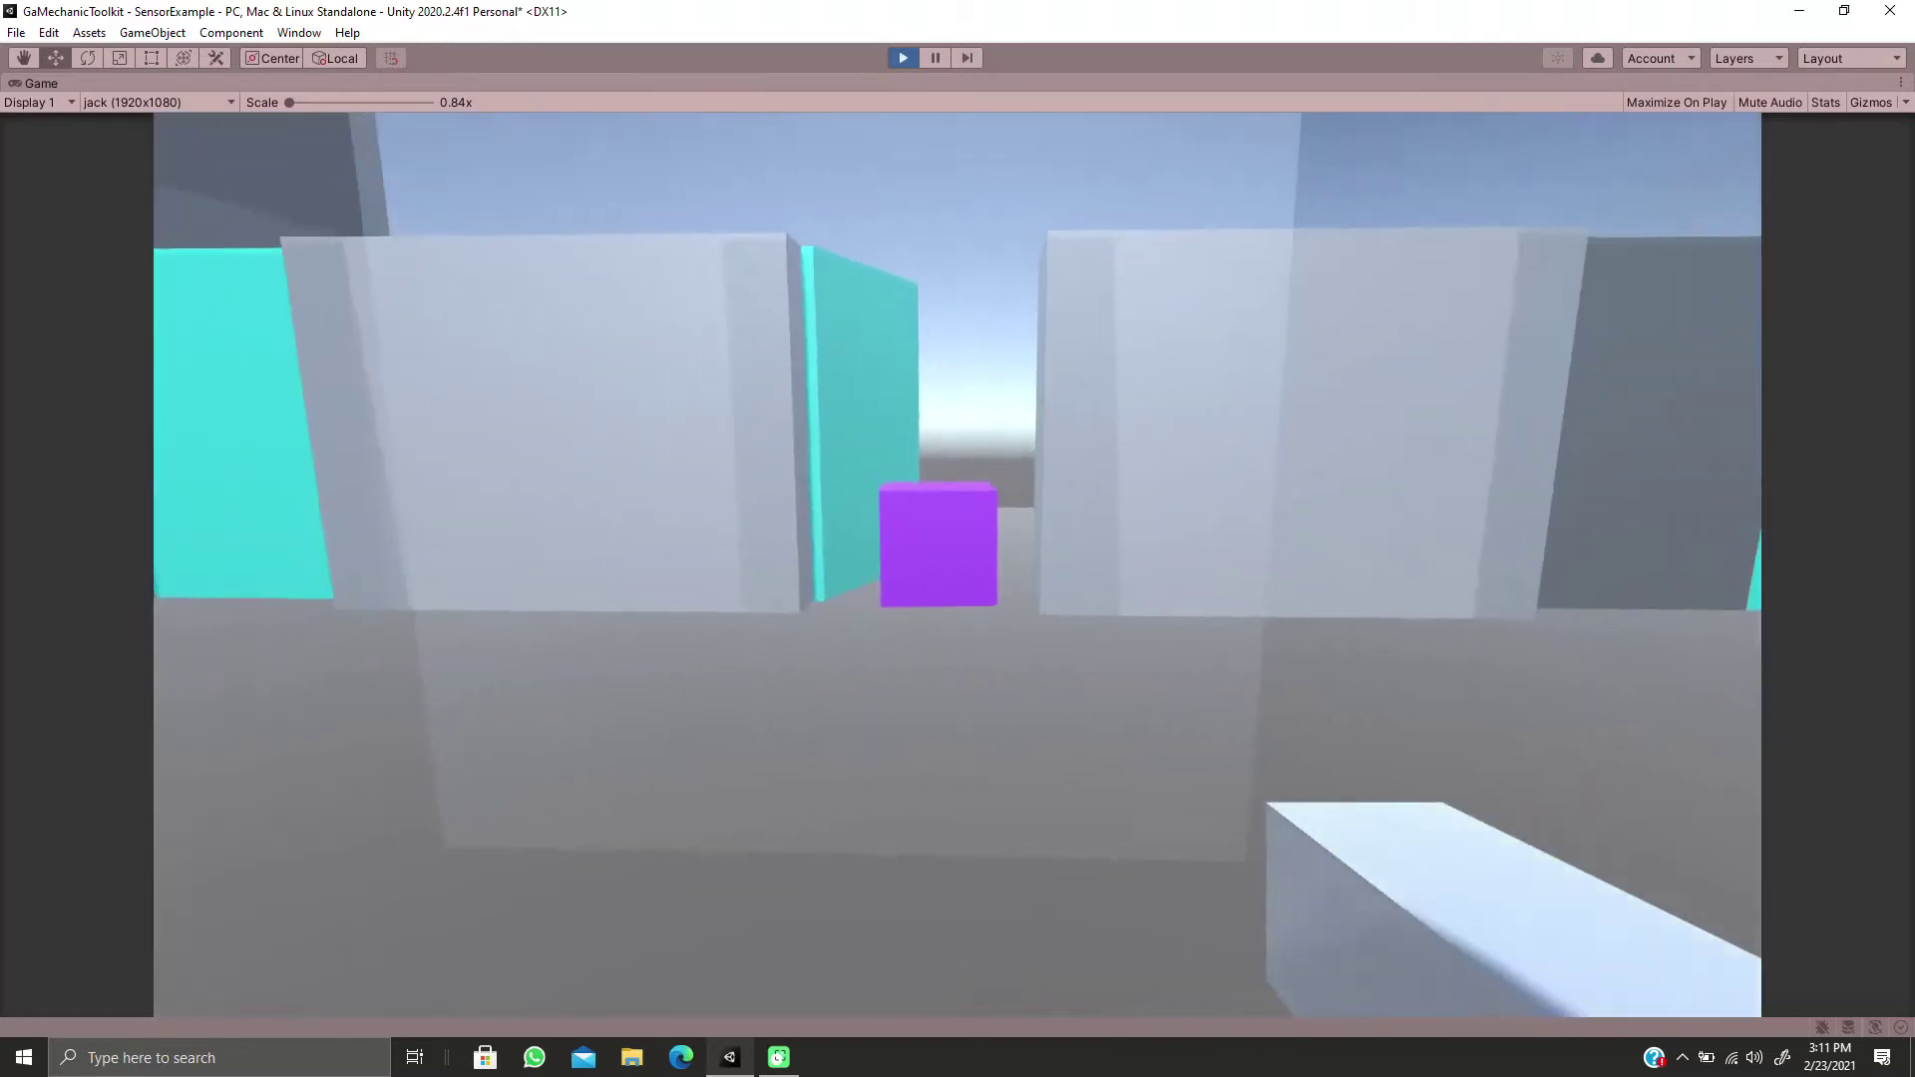
{"action": "left_click", "coordinate": [957, 565]}
{"action": "key", "text": "d"}
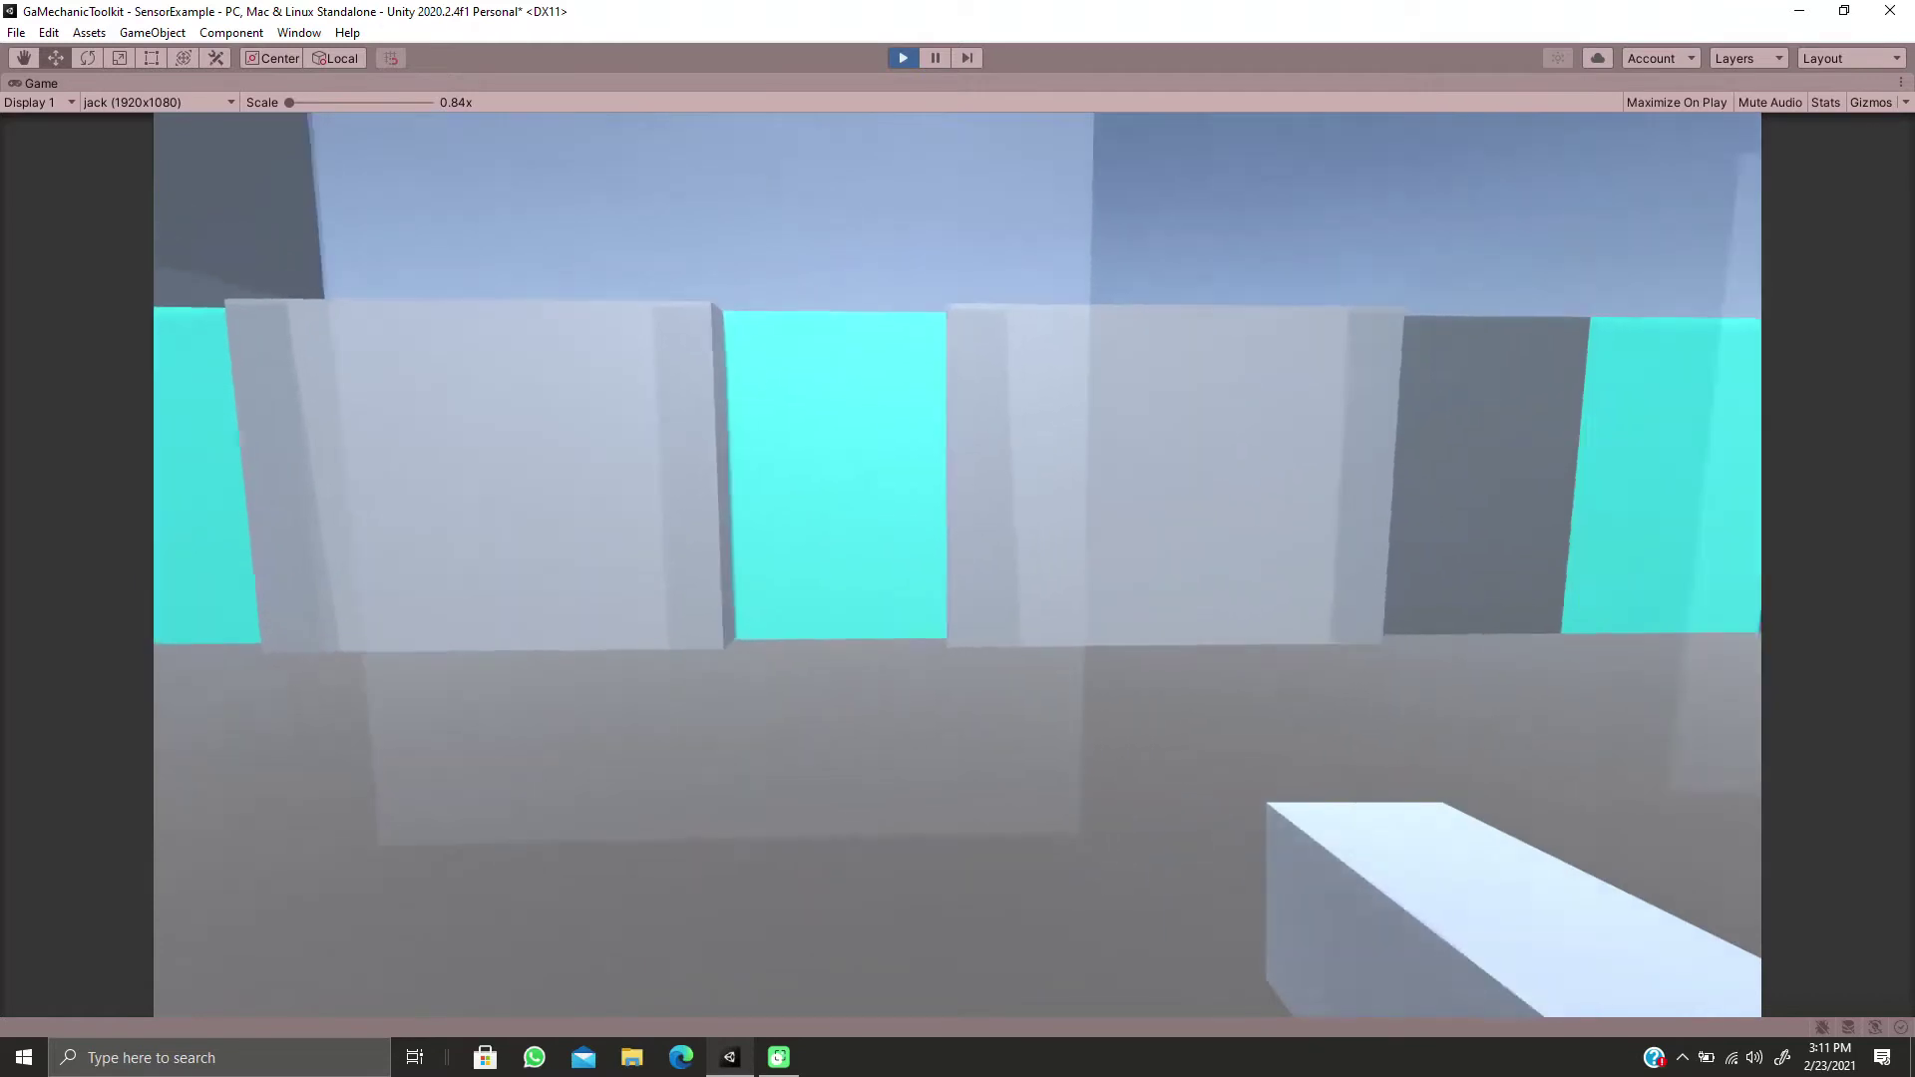
Test the grey-and-cyan double door by walking up to it and retreating
{"action": "key", "text": "d"}
{"action": "key", "text": "space"}
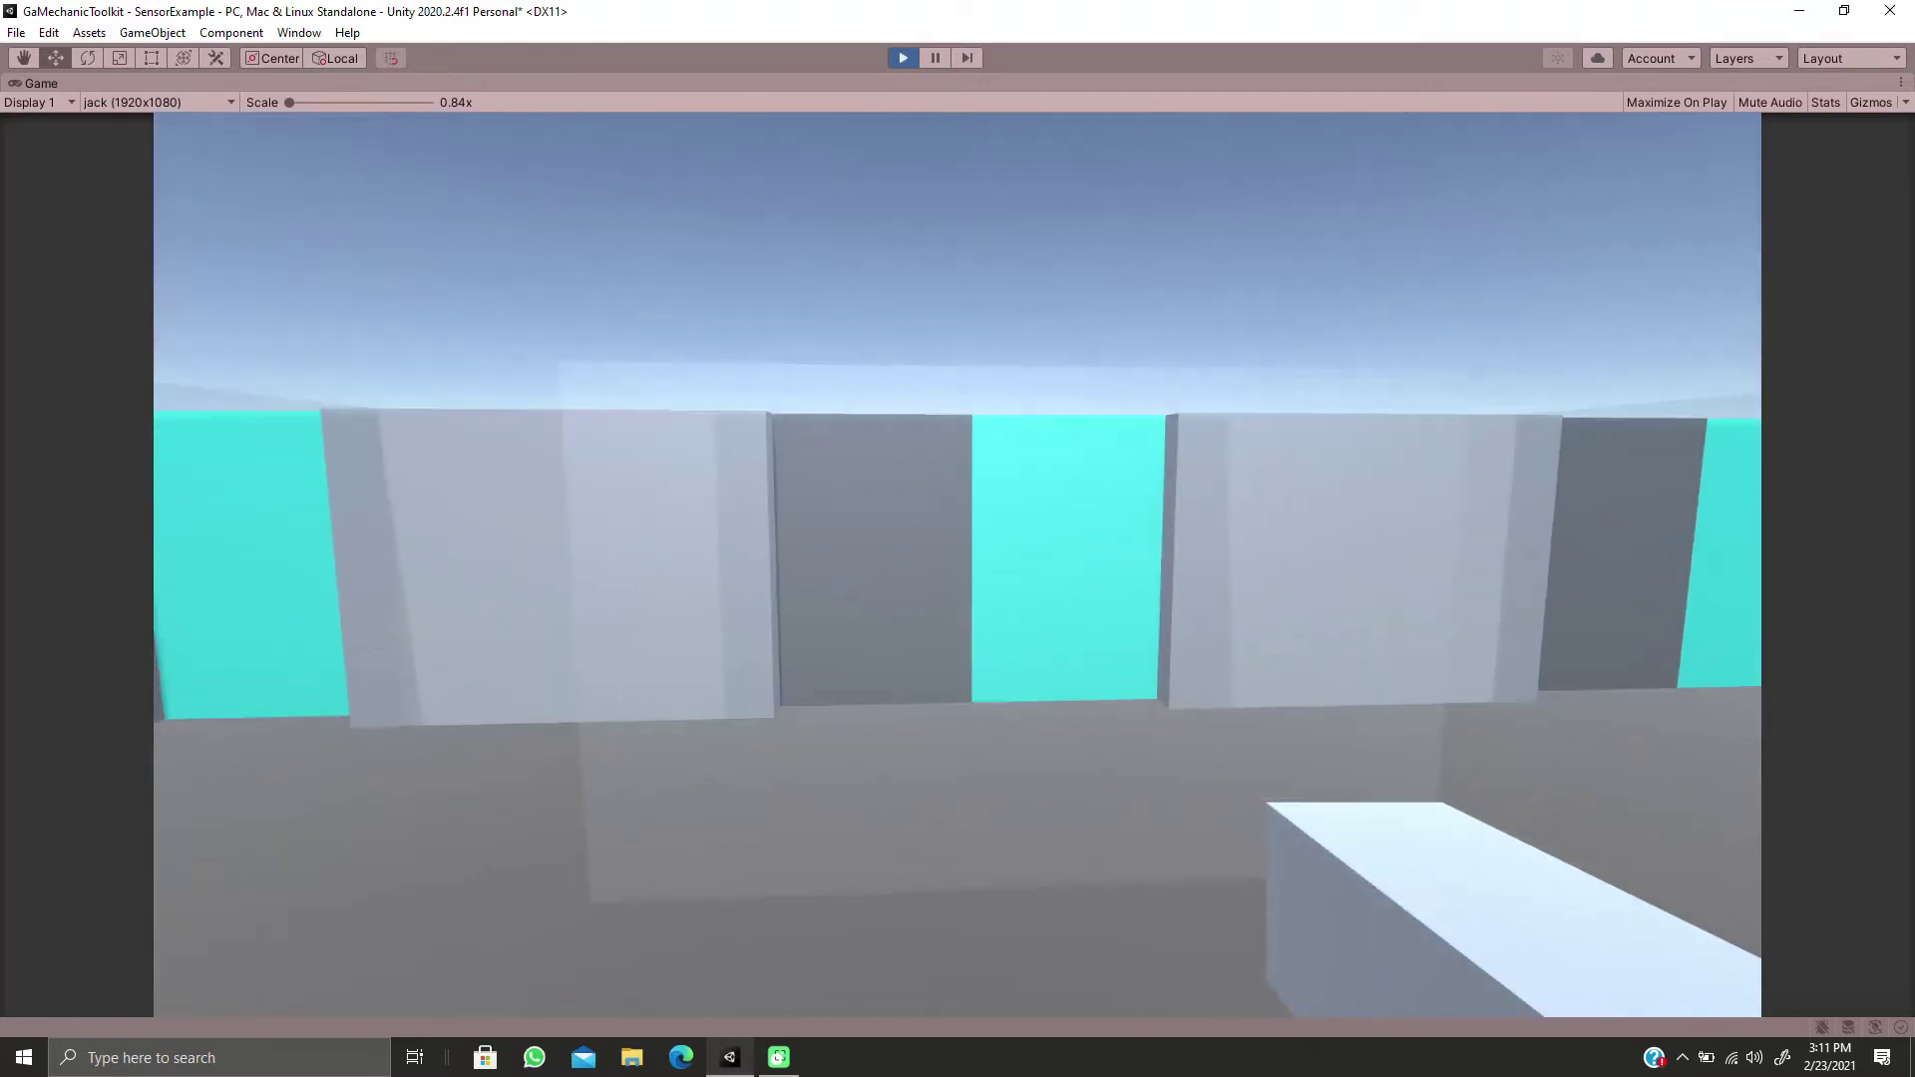
{"action": "key", "text": "w"}
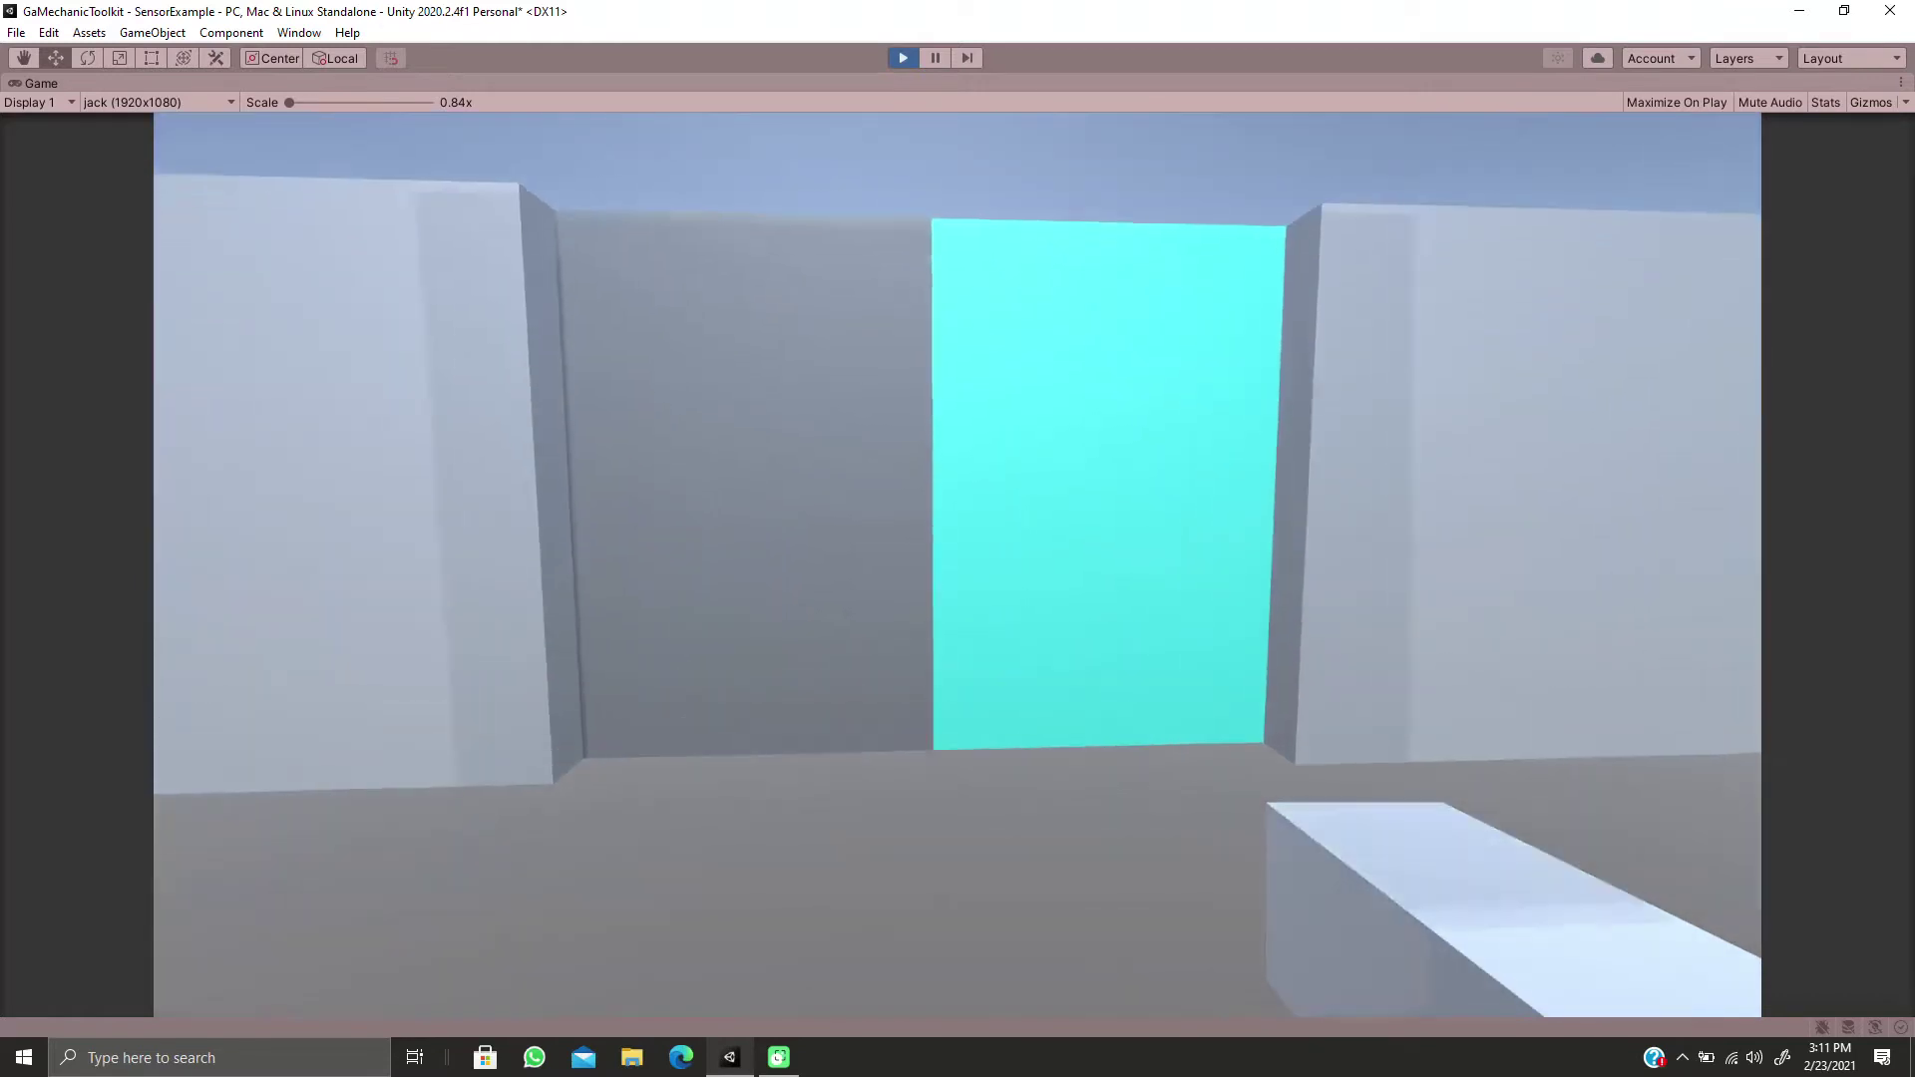
{"action": "key", "text": "w"}
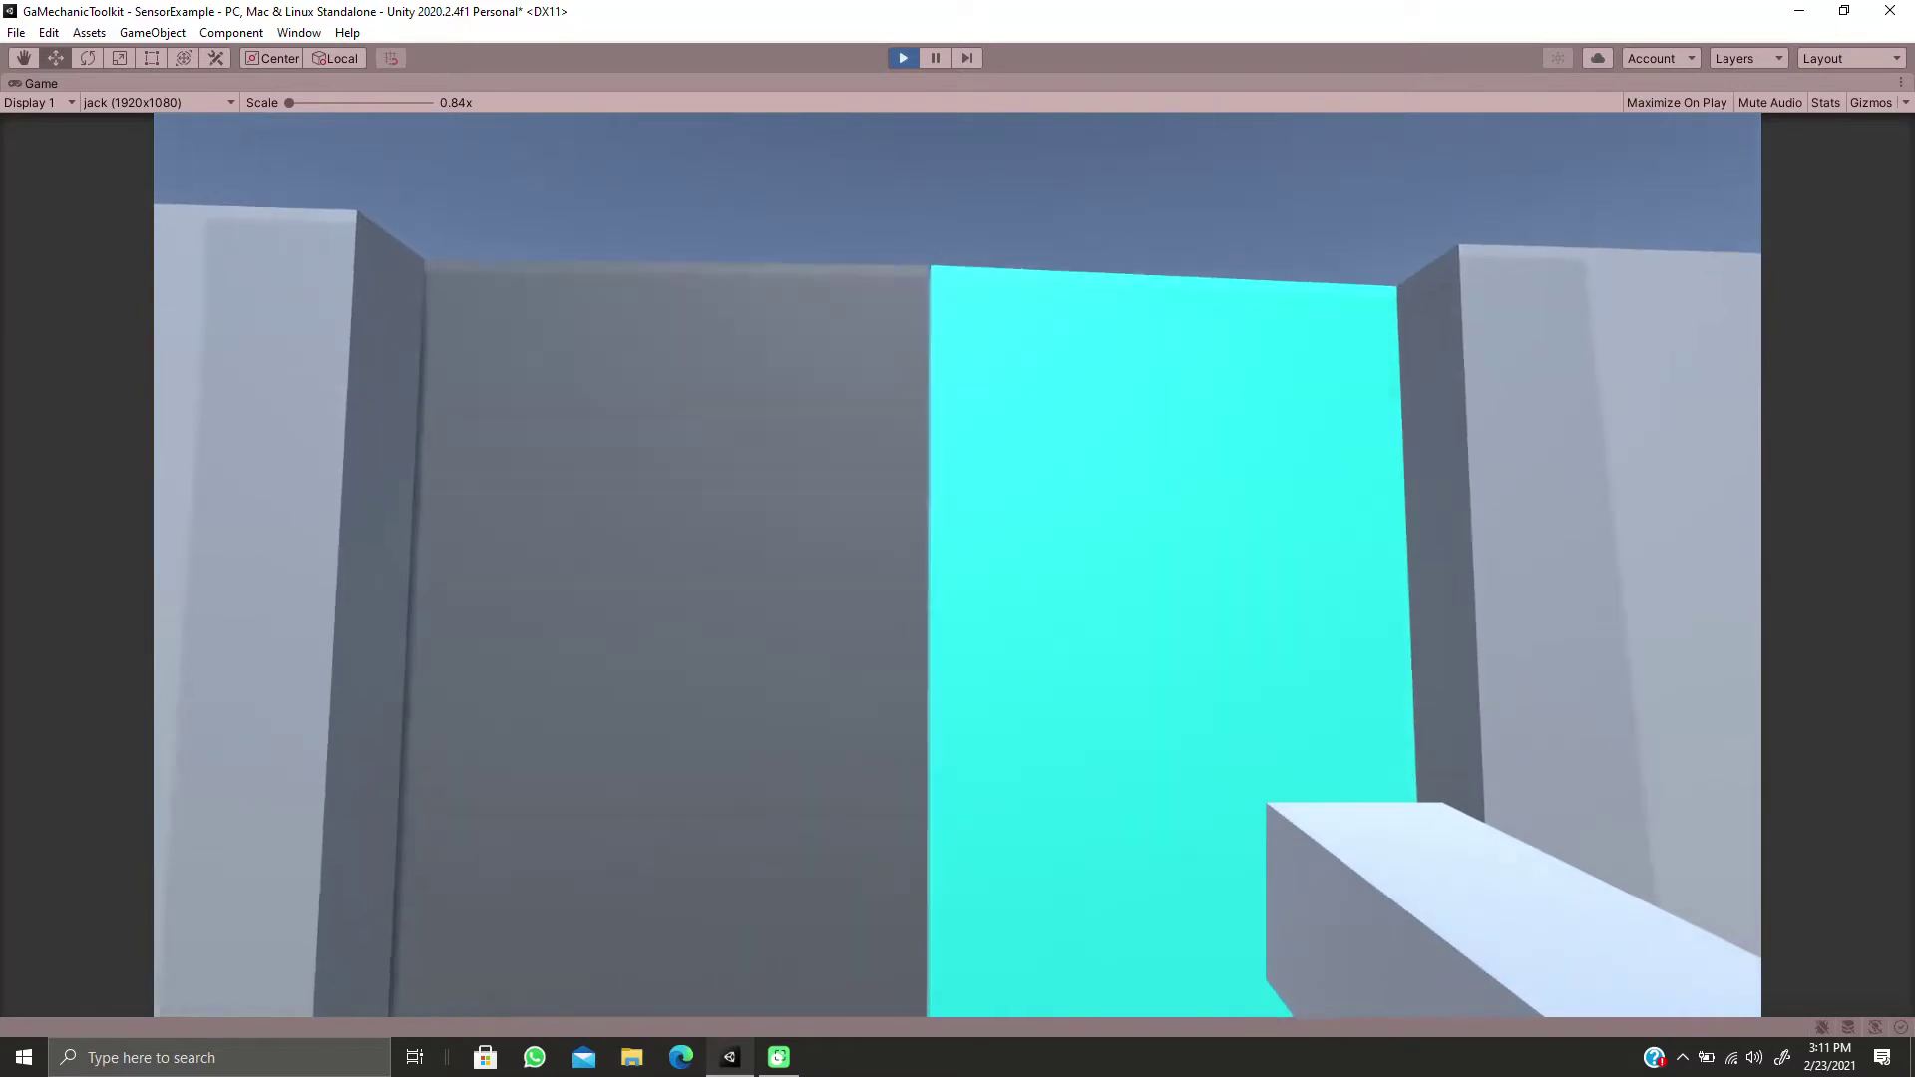
{"action": "key", "text": "w"}
{"action": "key", "text": "s"}
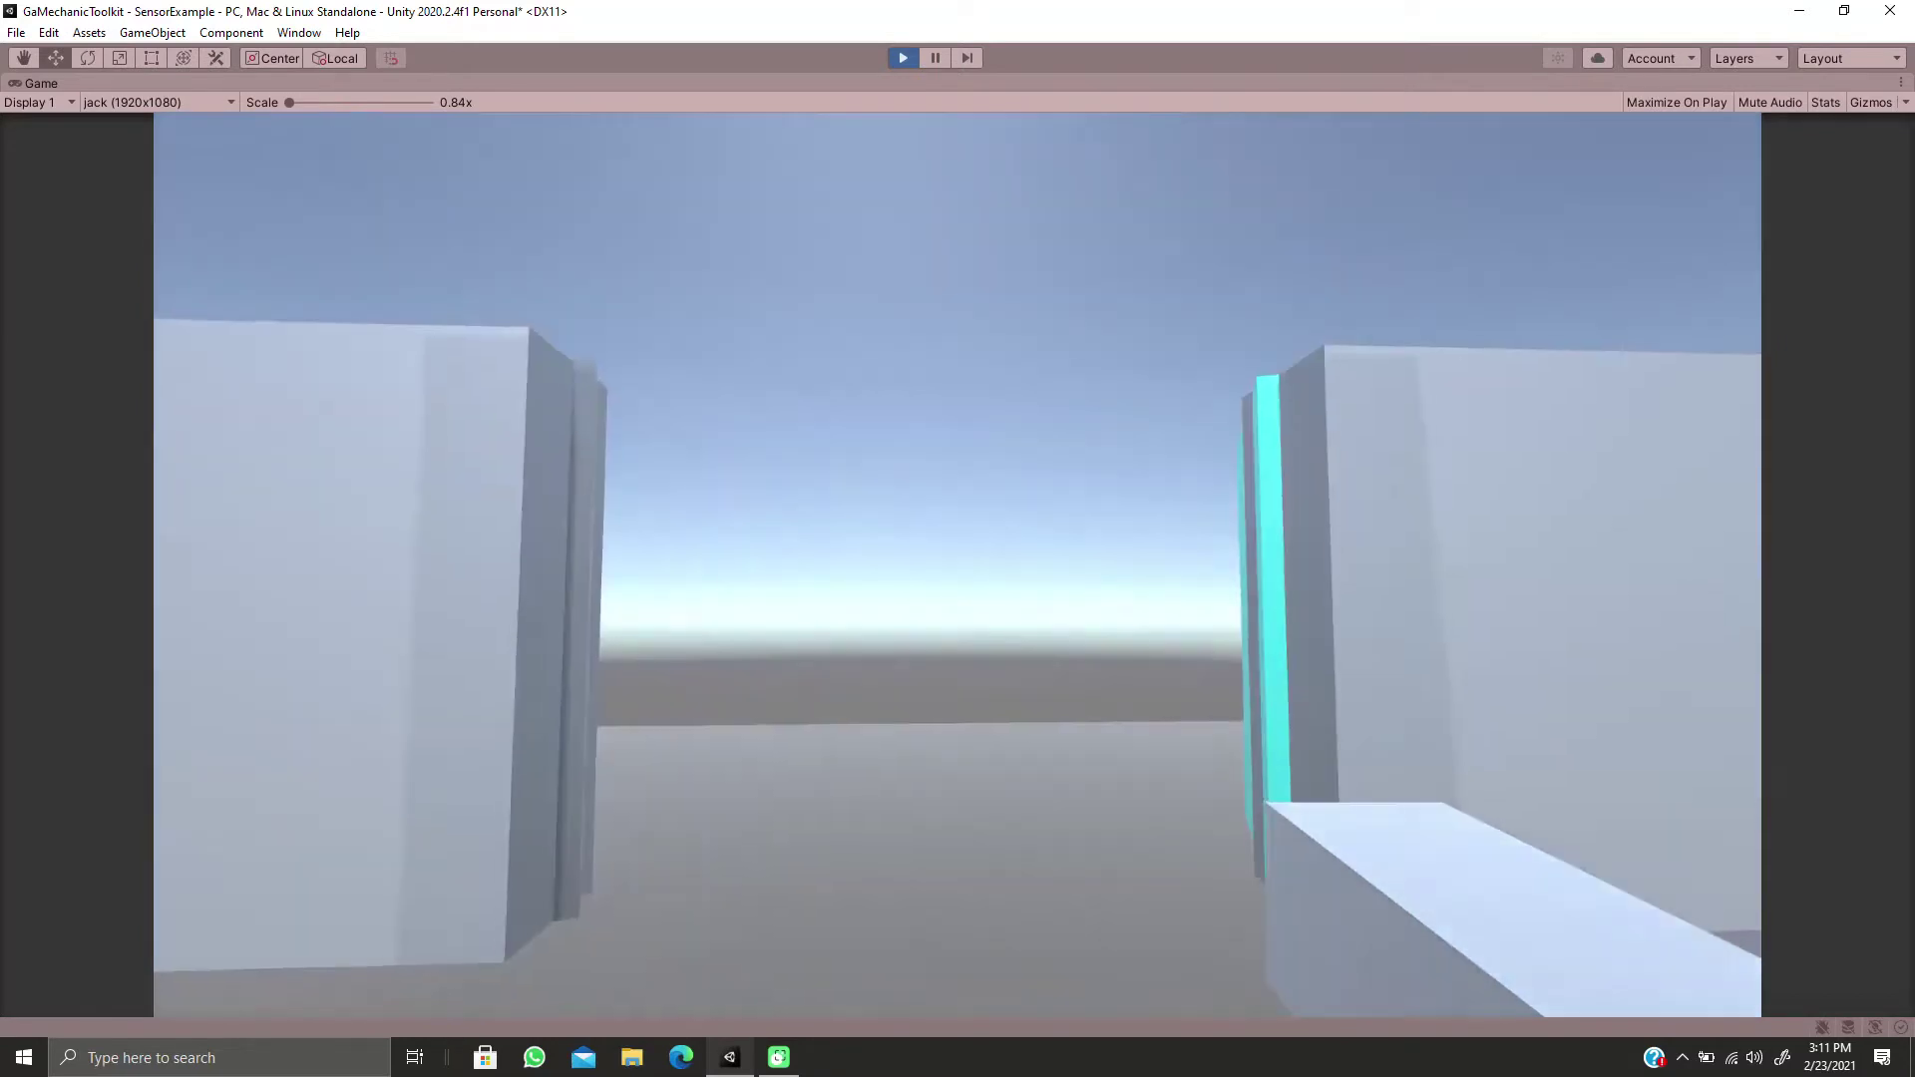
{"action": "key", "text": "s"}
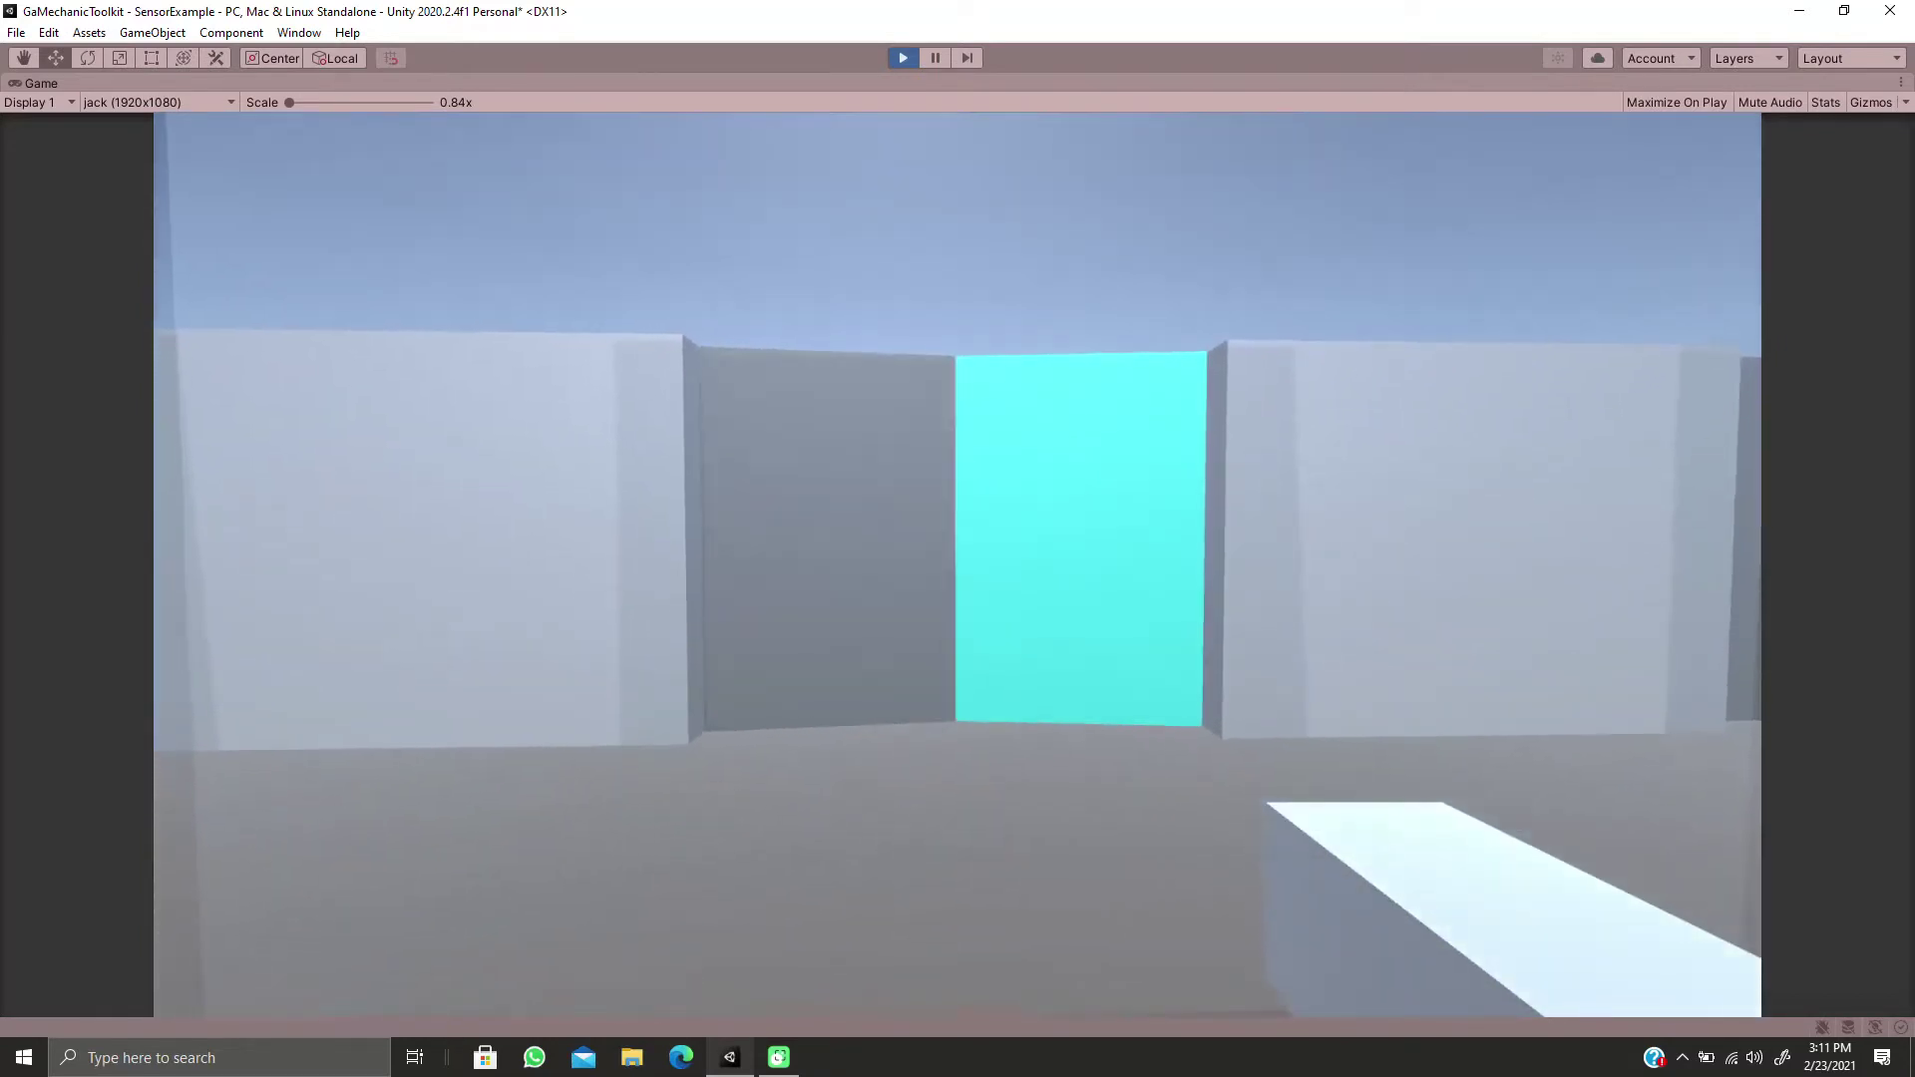
Walk up to the double door beside the laser emitter to test it, then back away behind the purple cubes
{"action": "key", "text": "s"}
{"action": "key", "text": "d"}
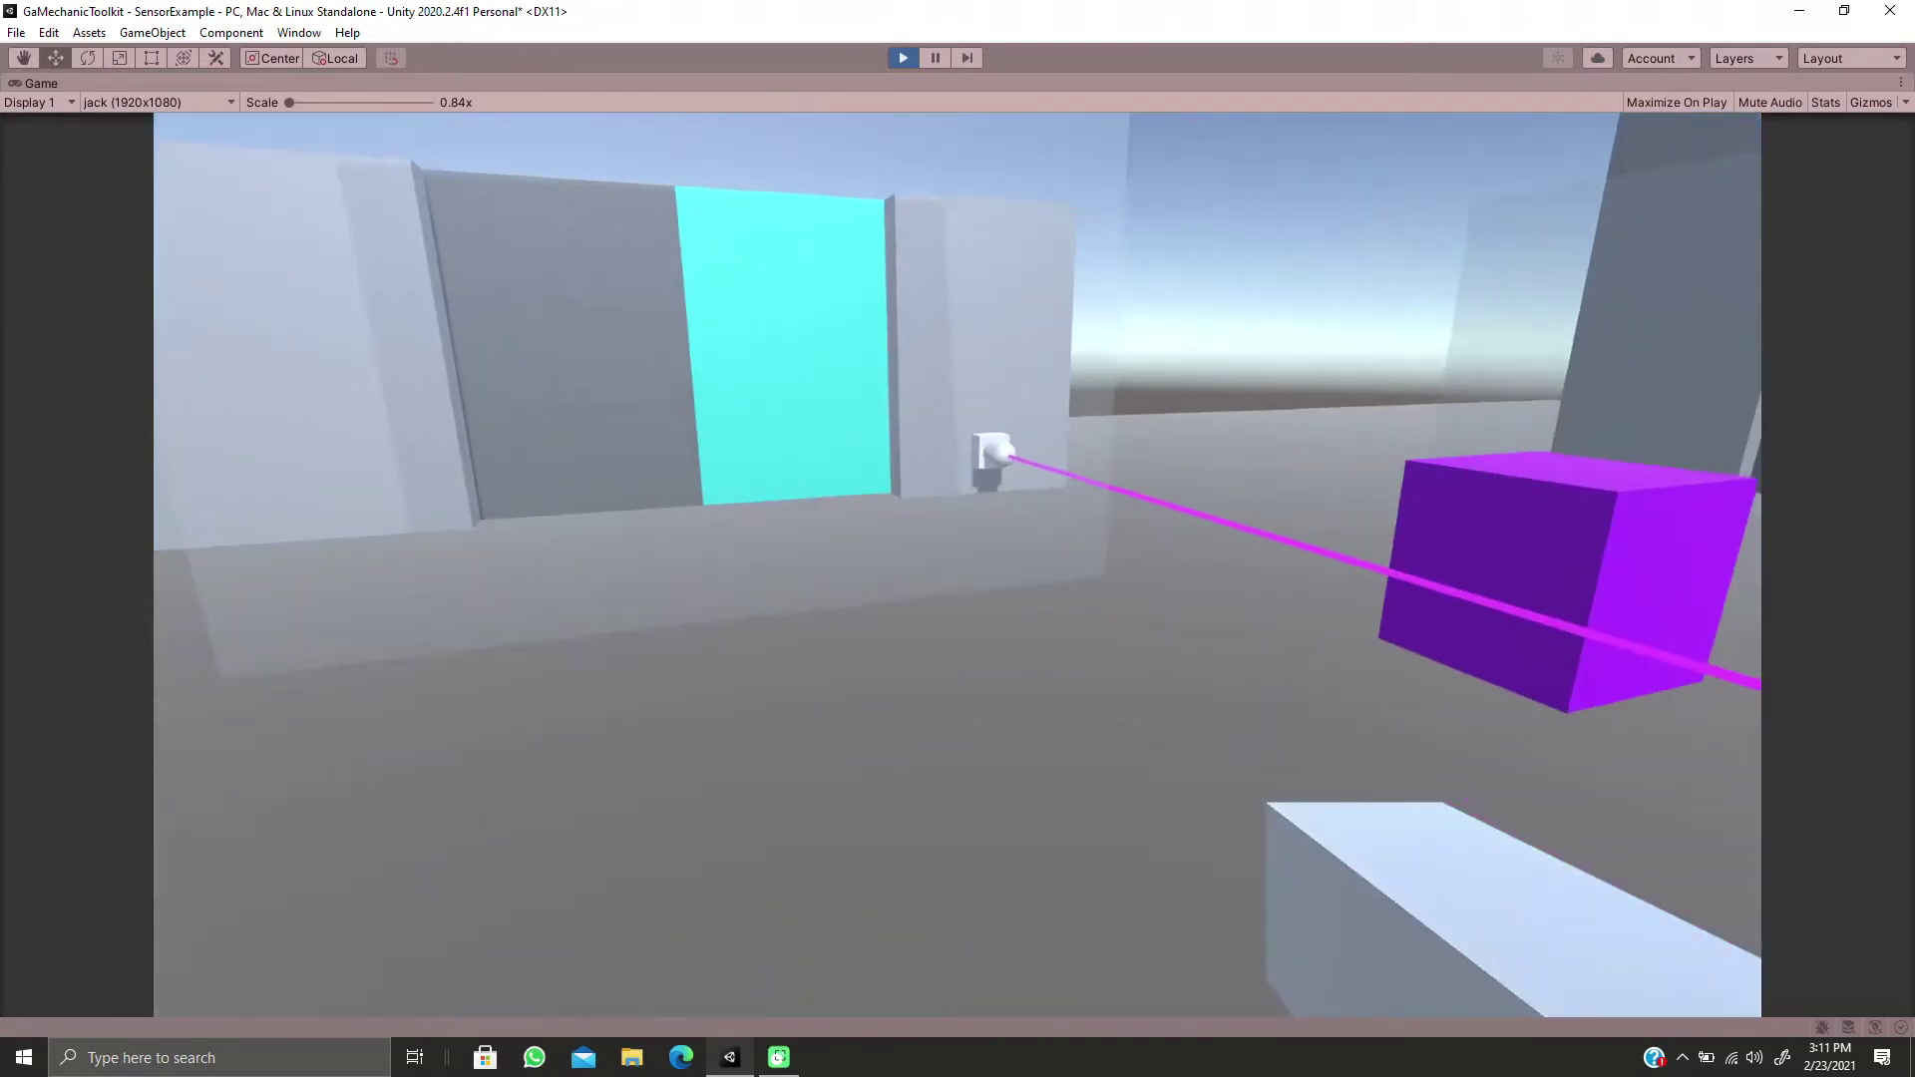
{"action": "key", "text": "w"}
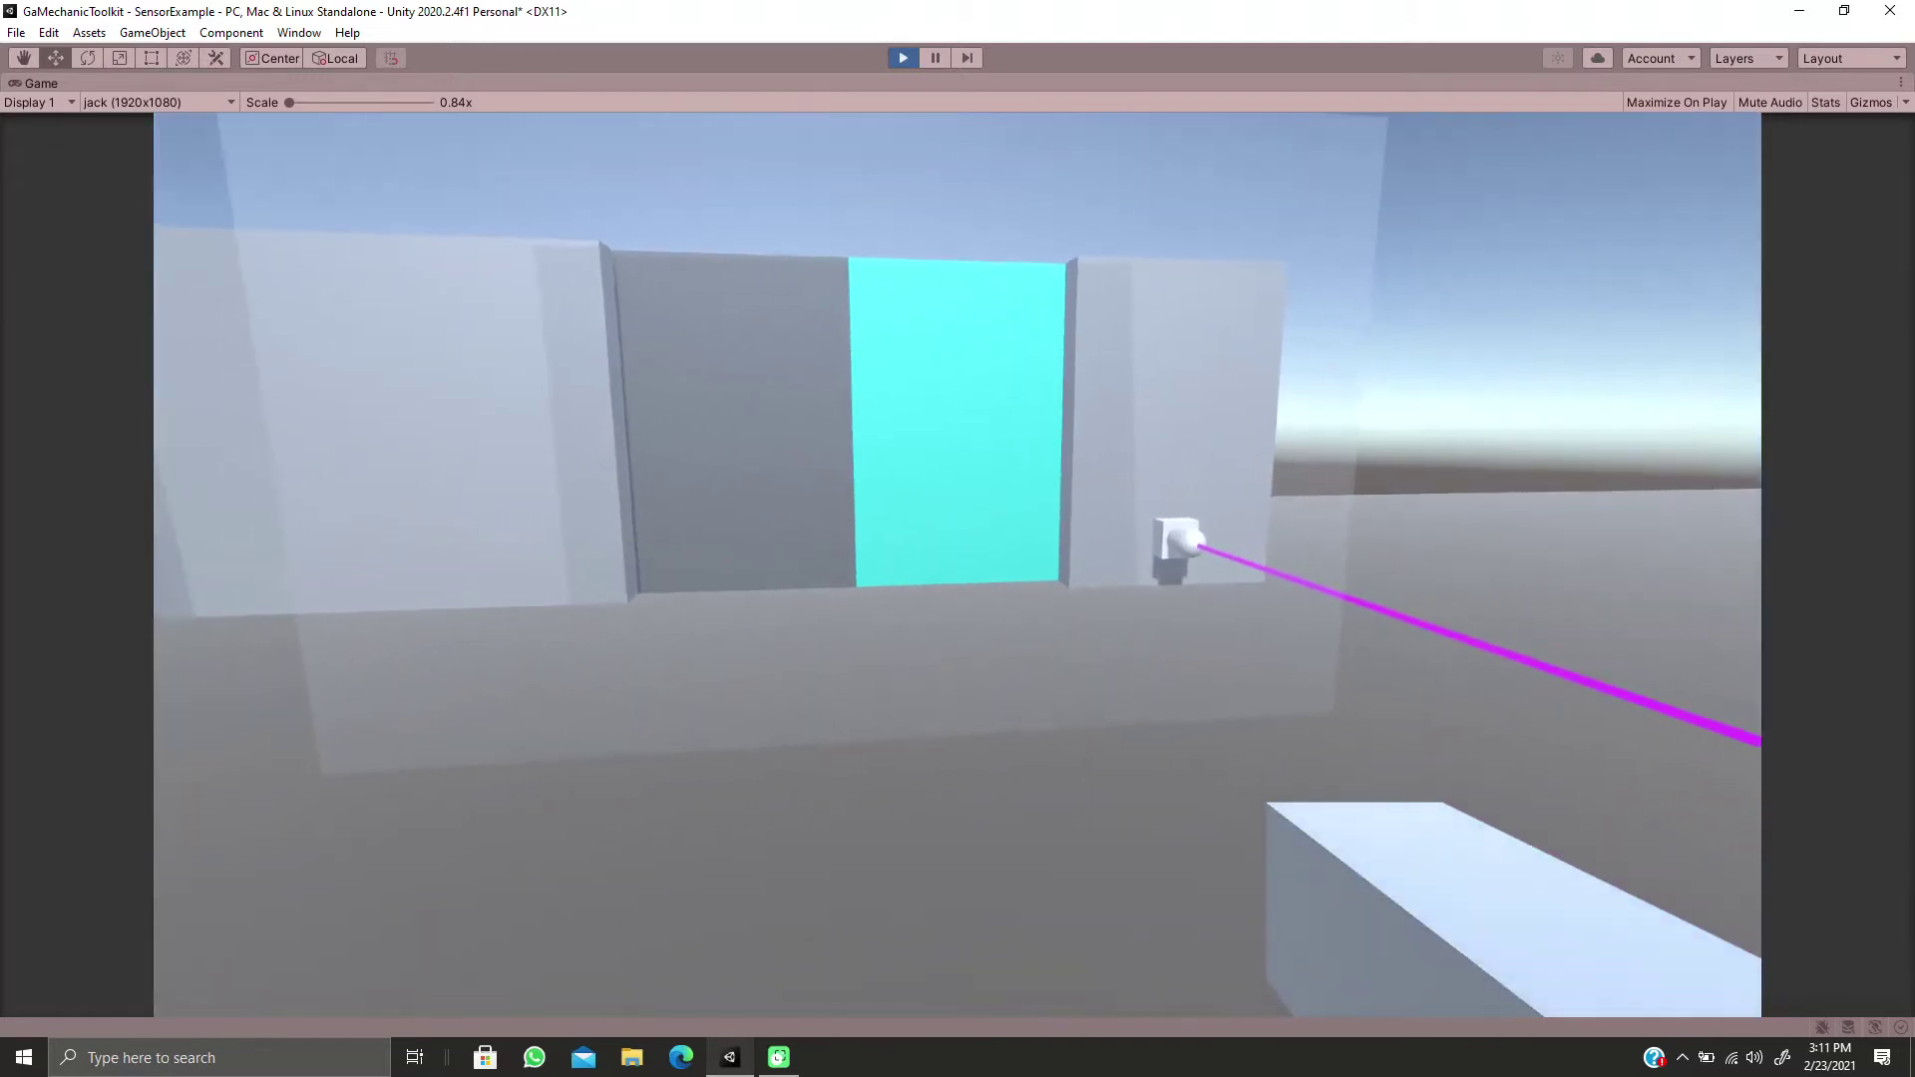
{"action": "key", "text": "w"}
{"action": "key", "text": "w"}
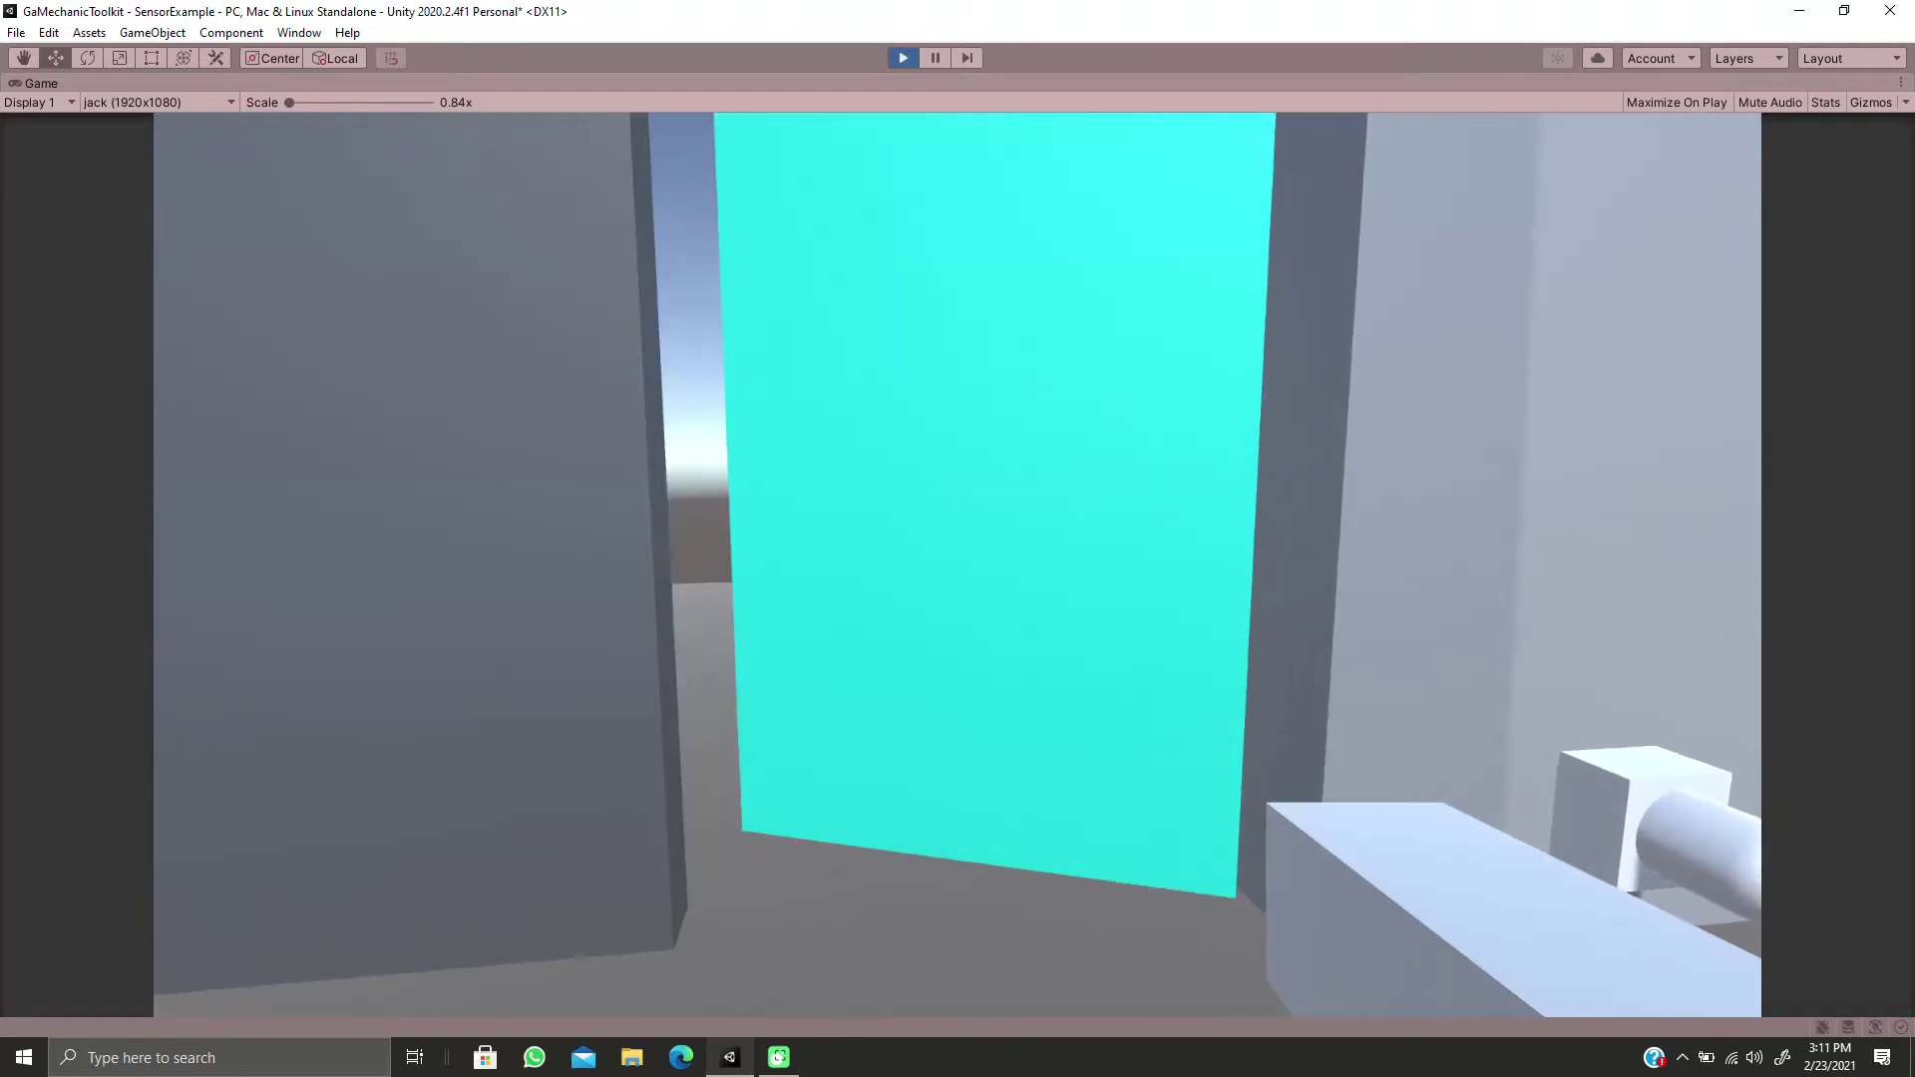
{"action": "key", "text": "s"}
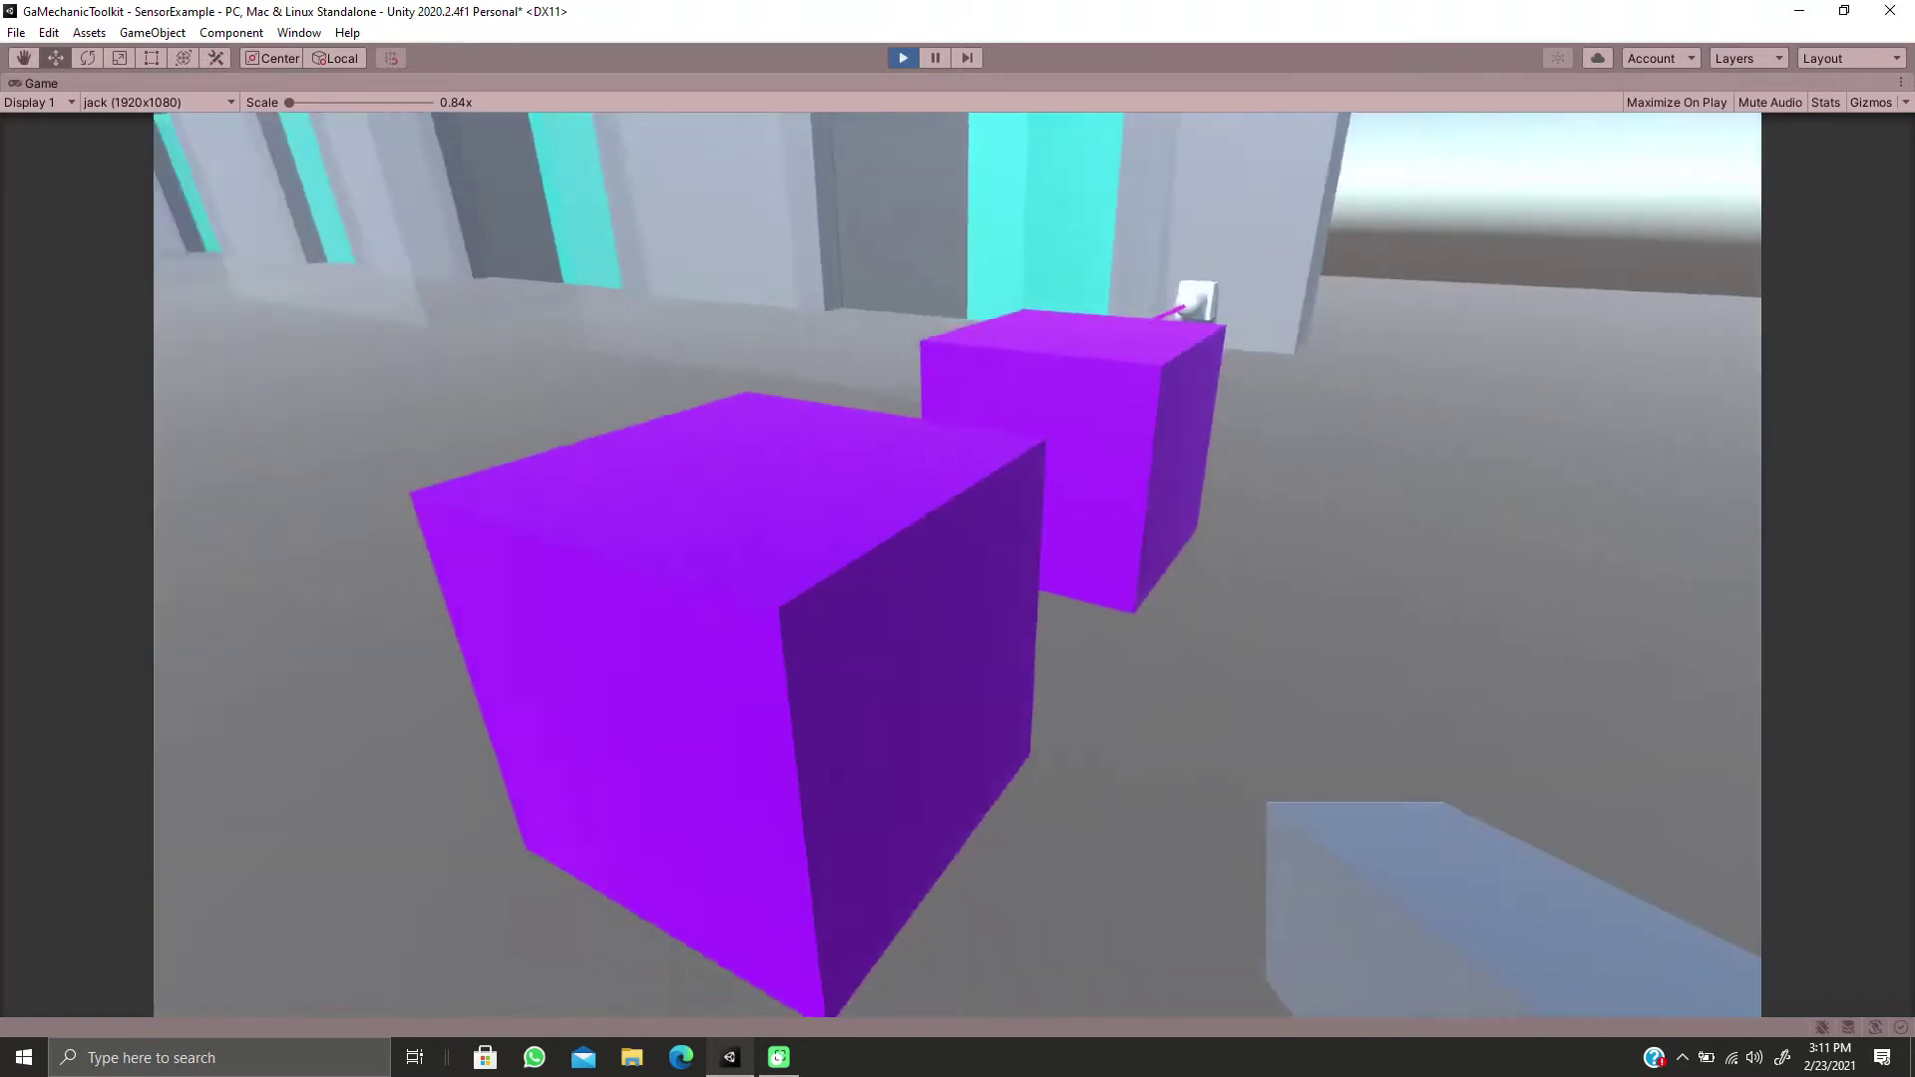
Push a purple cube into the laser beam to test the sensor that controls the double door
{"action": "key", "text": "w"}
{"action": "key", "text": "s"}
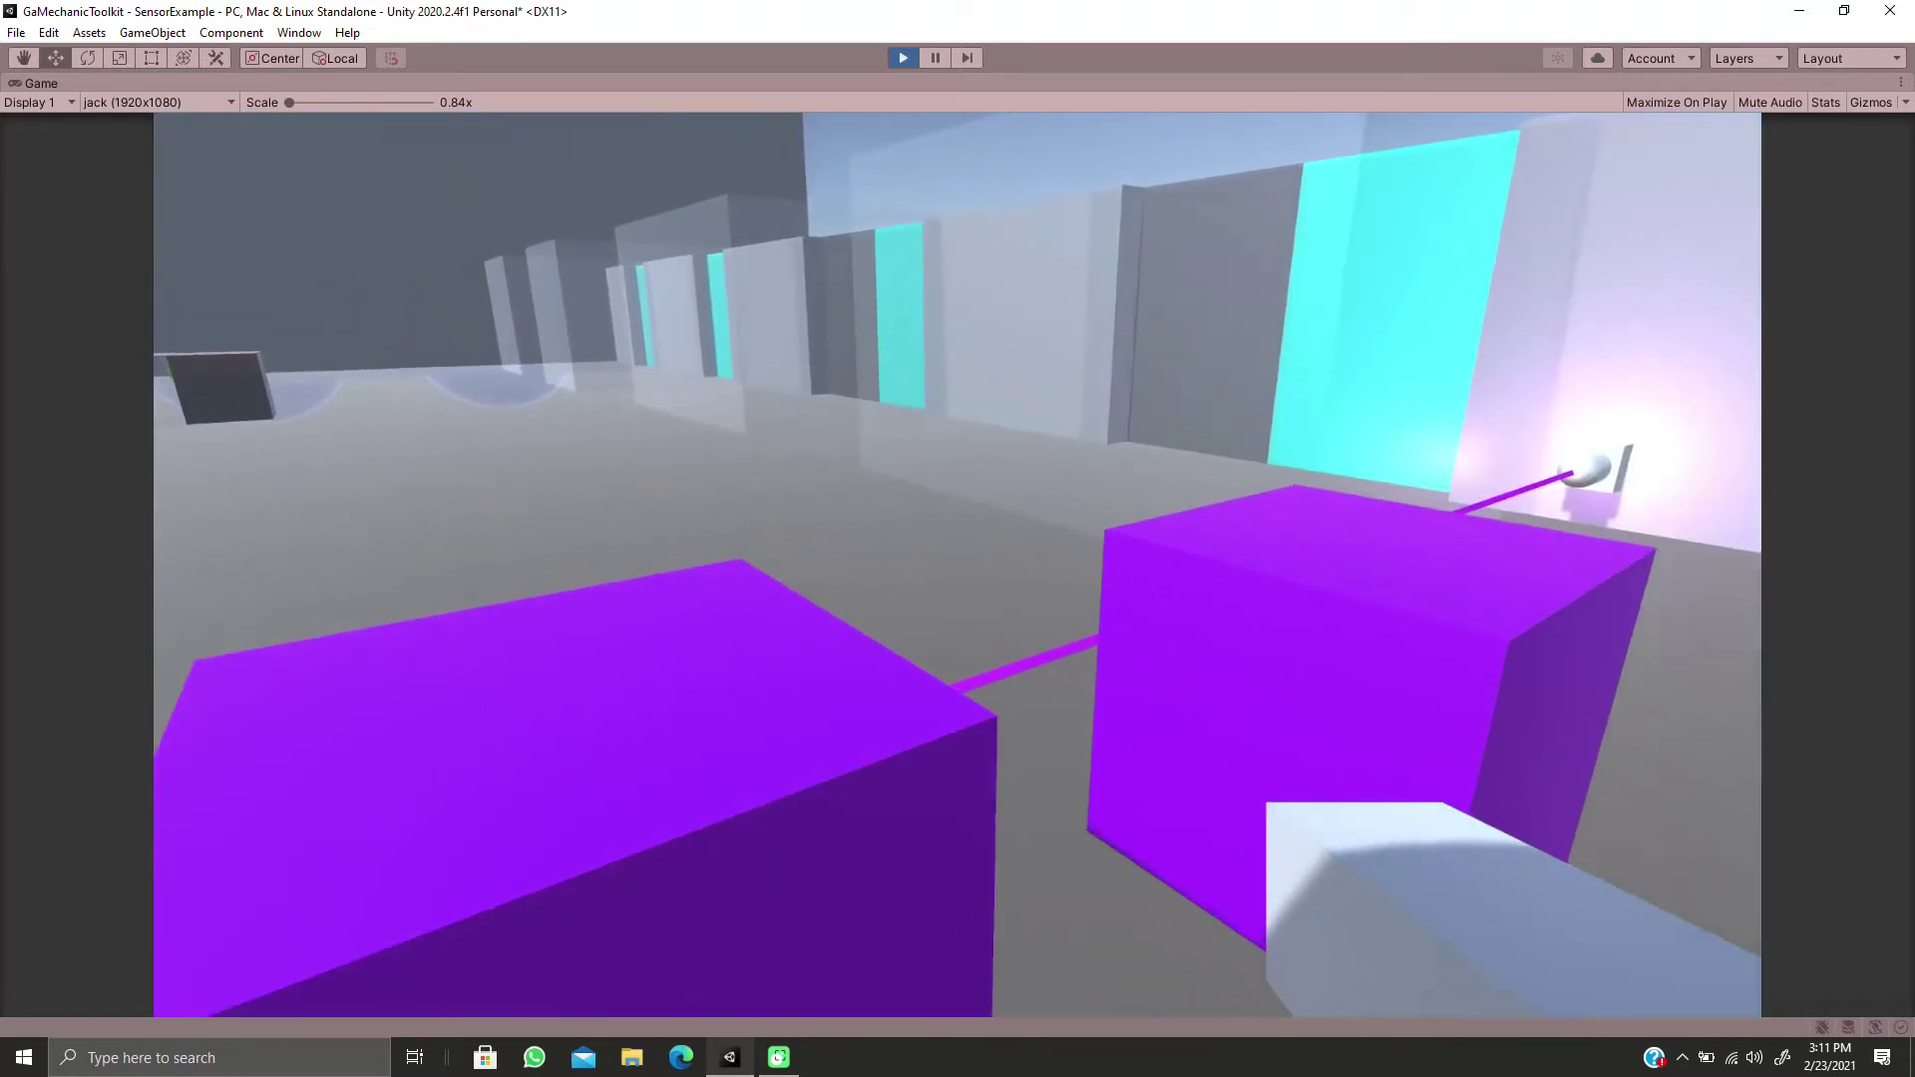
{"action": "key", "text": "a"}
{"action": "key", "text": "a"}
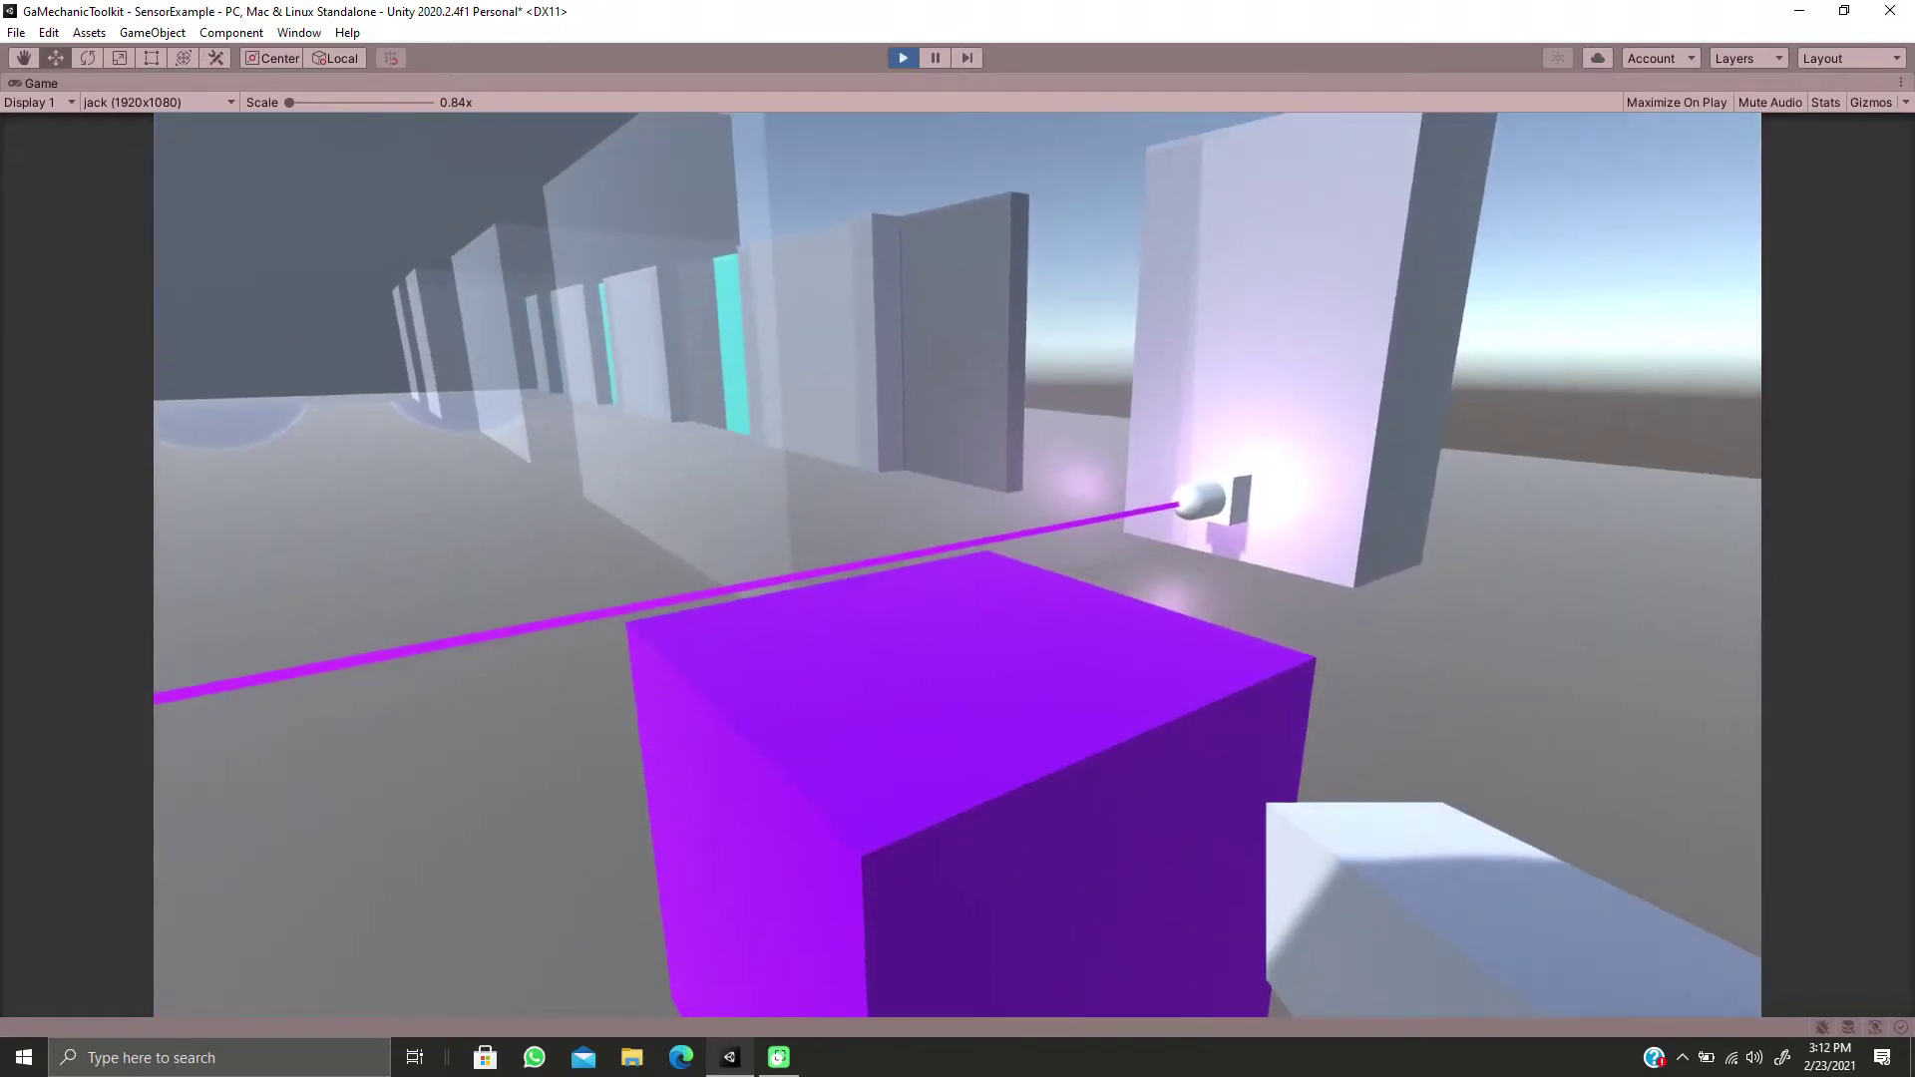
{"action": "key", "text": "d"}
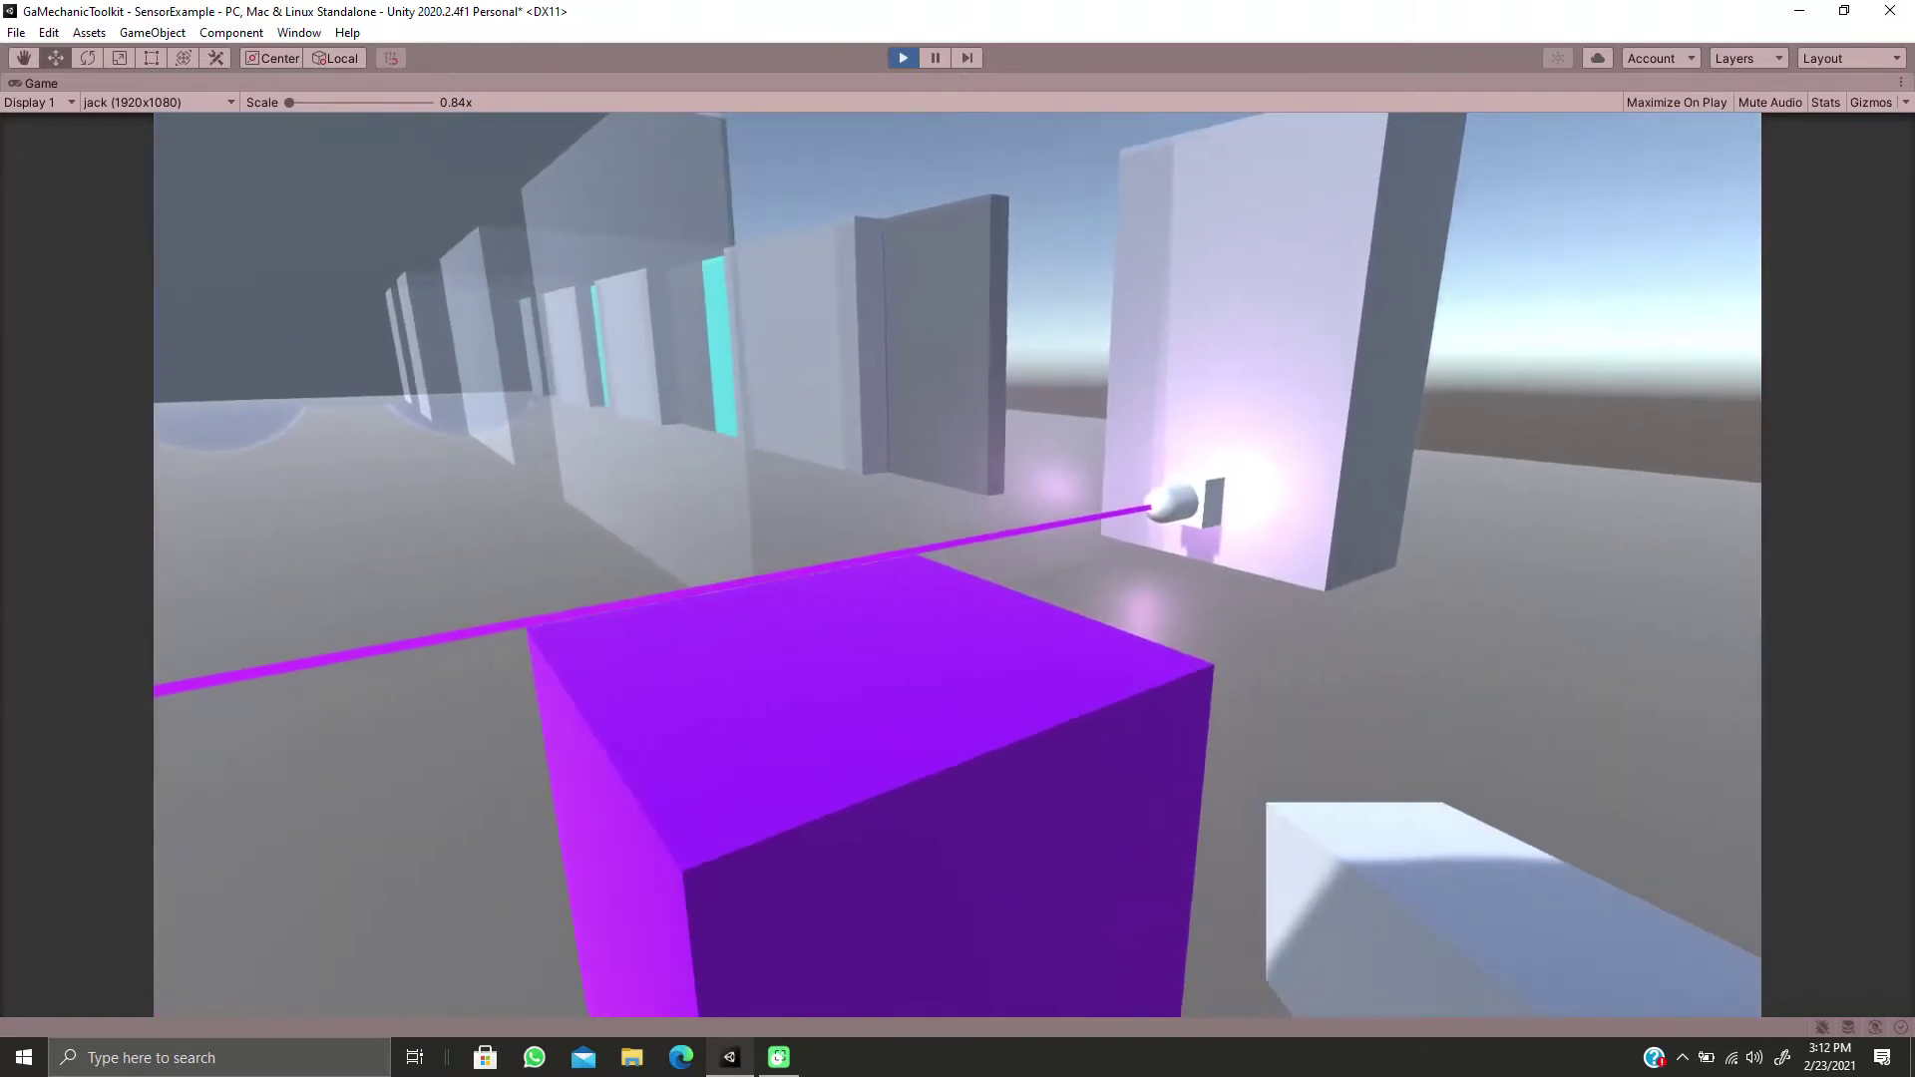
{"action": "key", "text": "w"}
{"action": "key", "text": "w"}
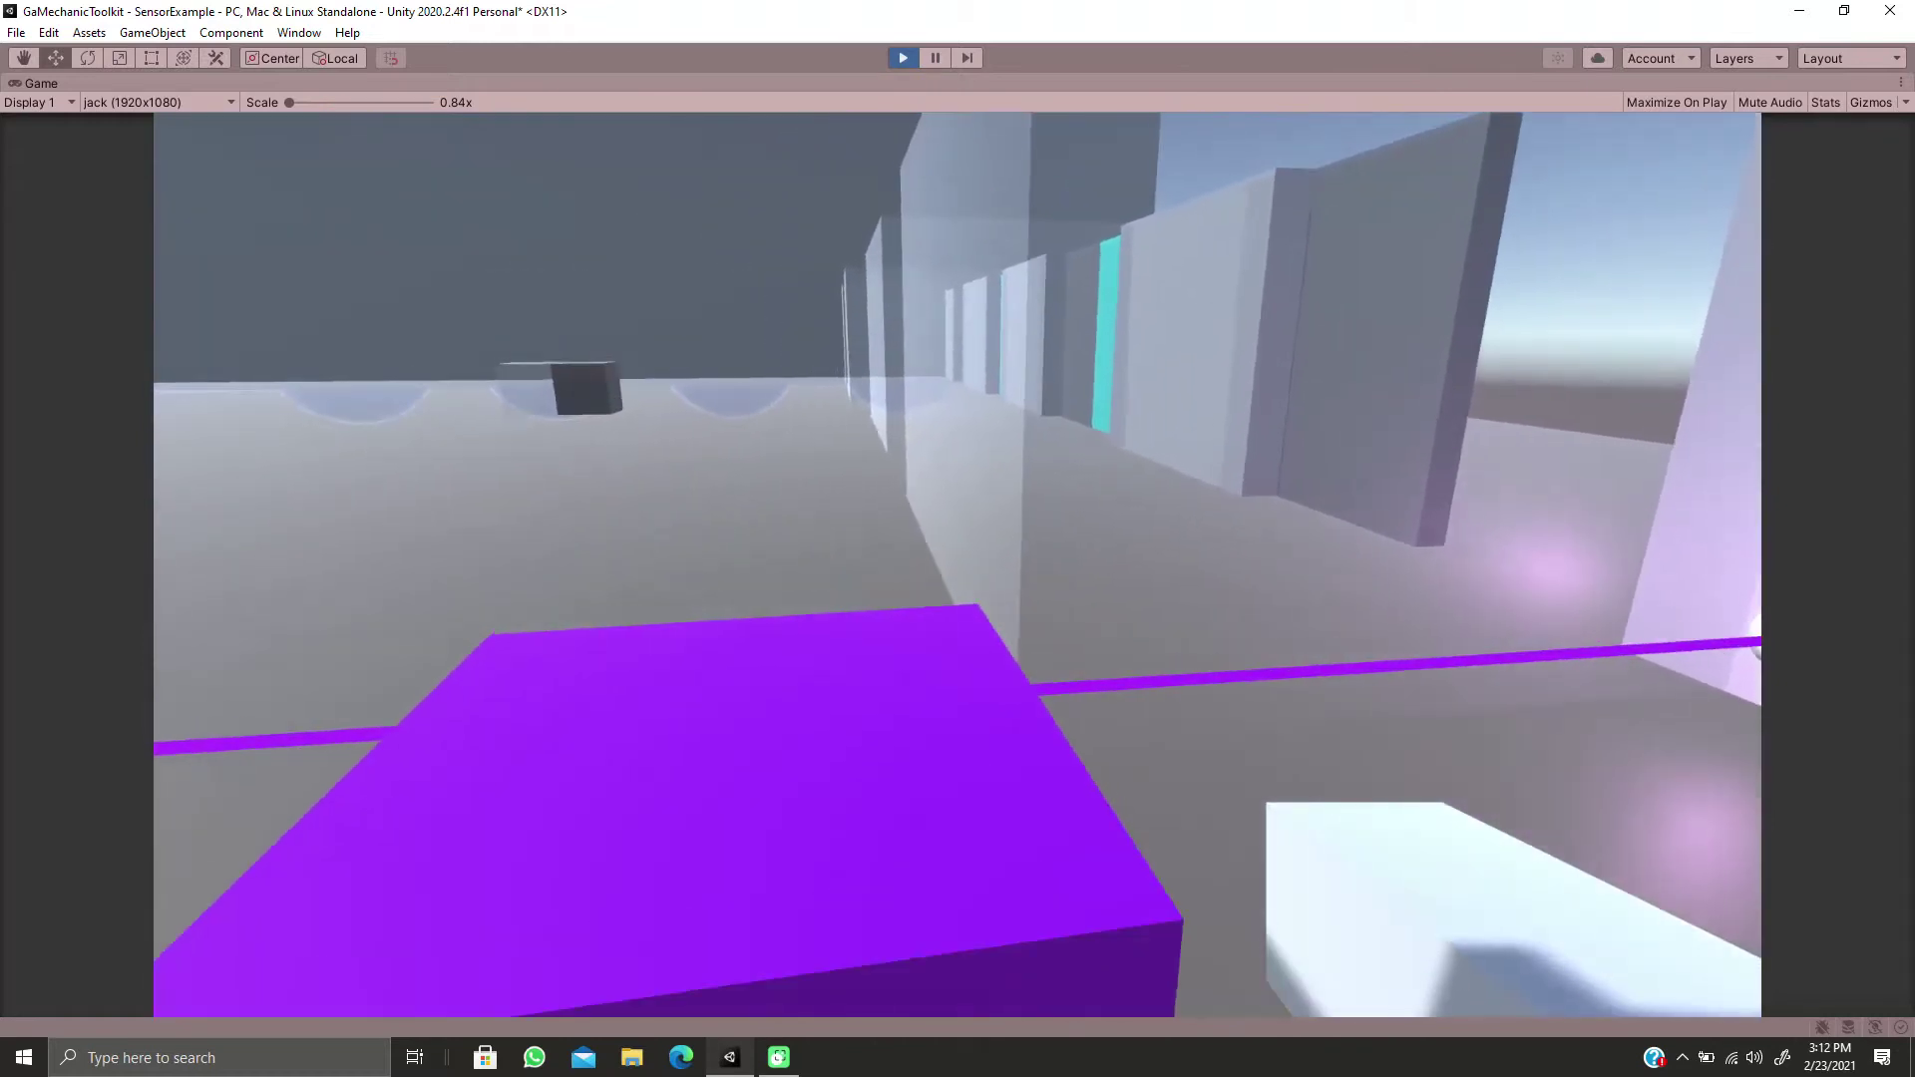
{"action": "key", "text": "w"}
{"action": "key", "text": "a"}
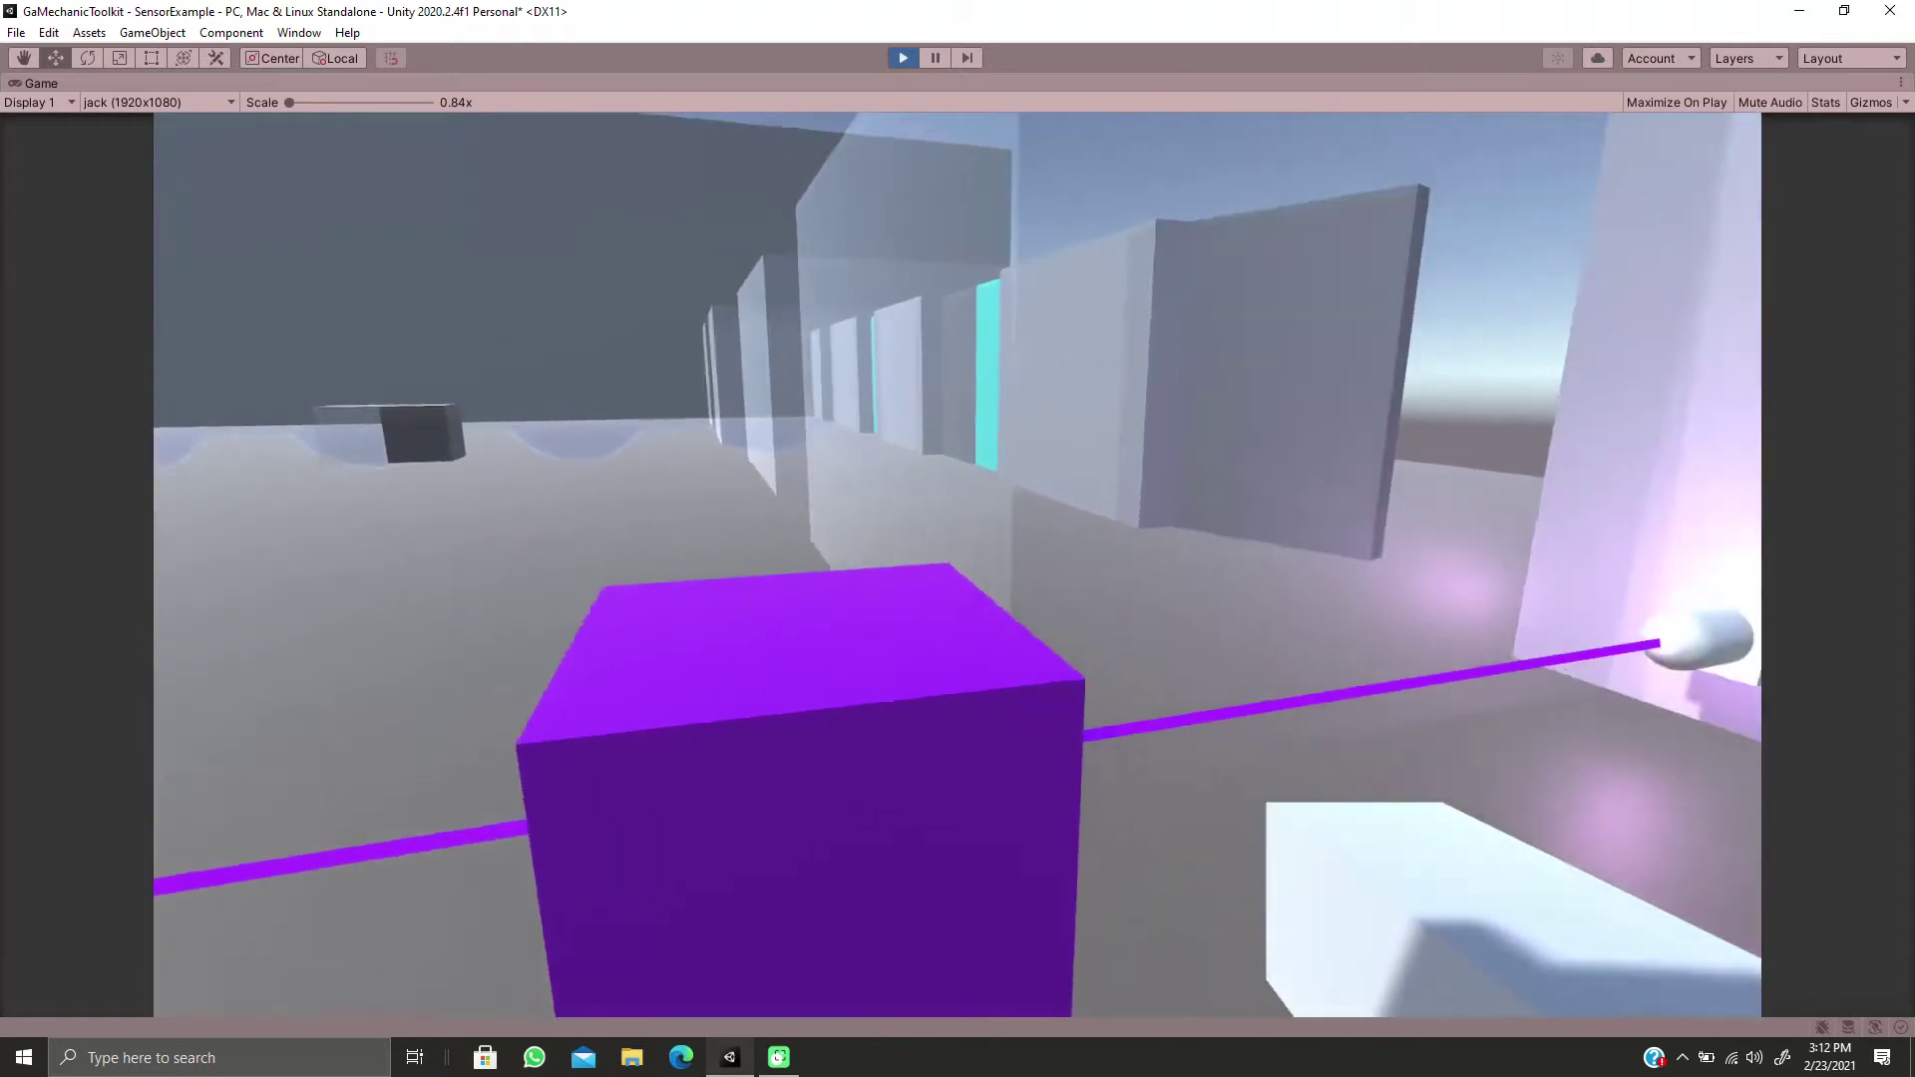
Jump and circle around the purple cubes to view the laser-controlled double door from several angles
{"action": "key", "text": "a"}
{"action": "key", "text": "a"}
{"action": "key", "text": "space"}
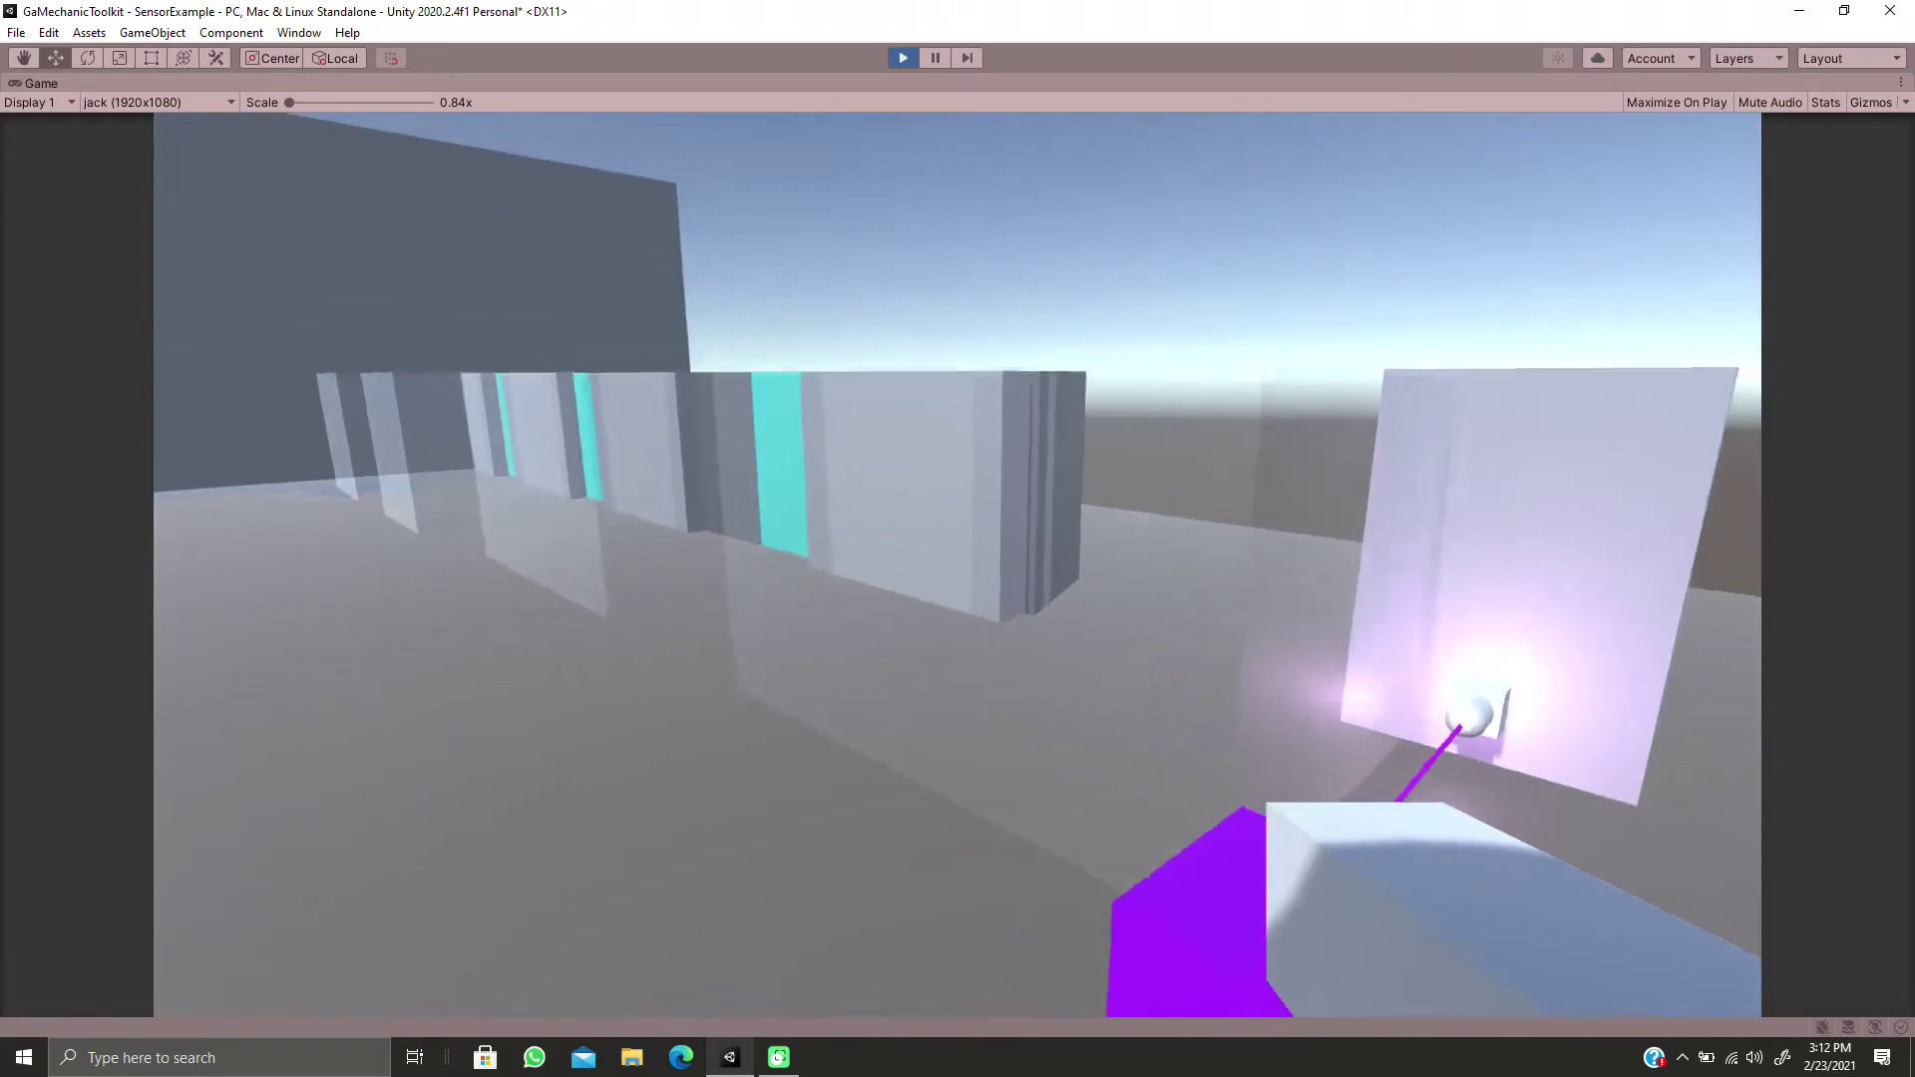
{"action": "key", "text": "s"}
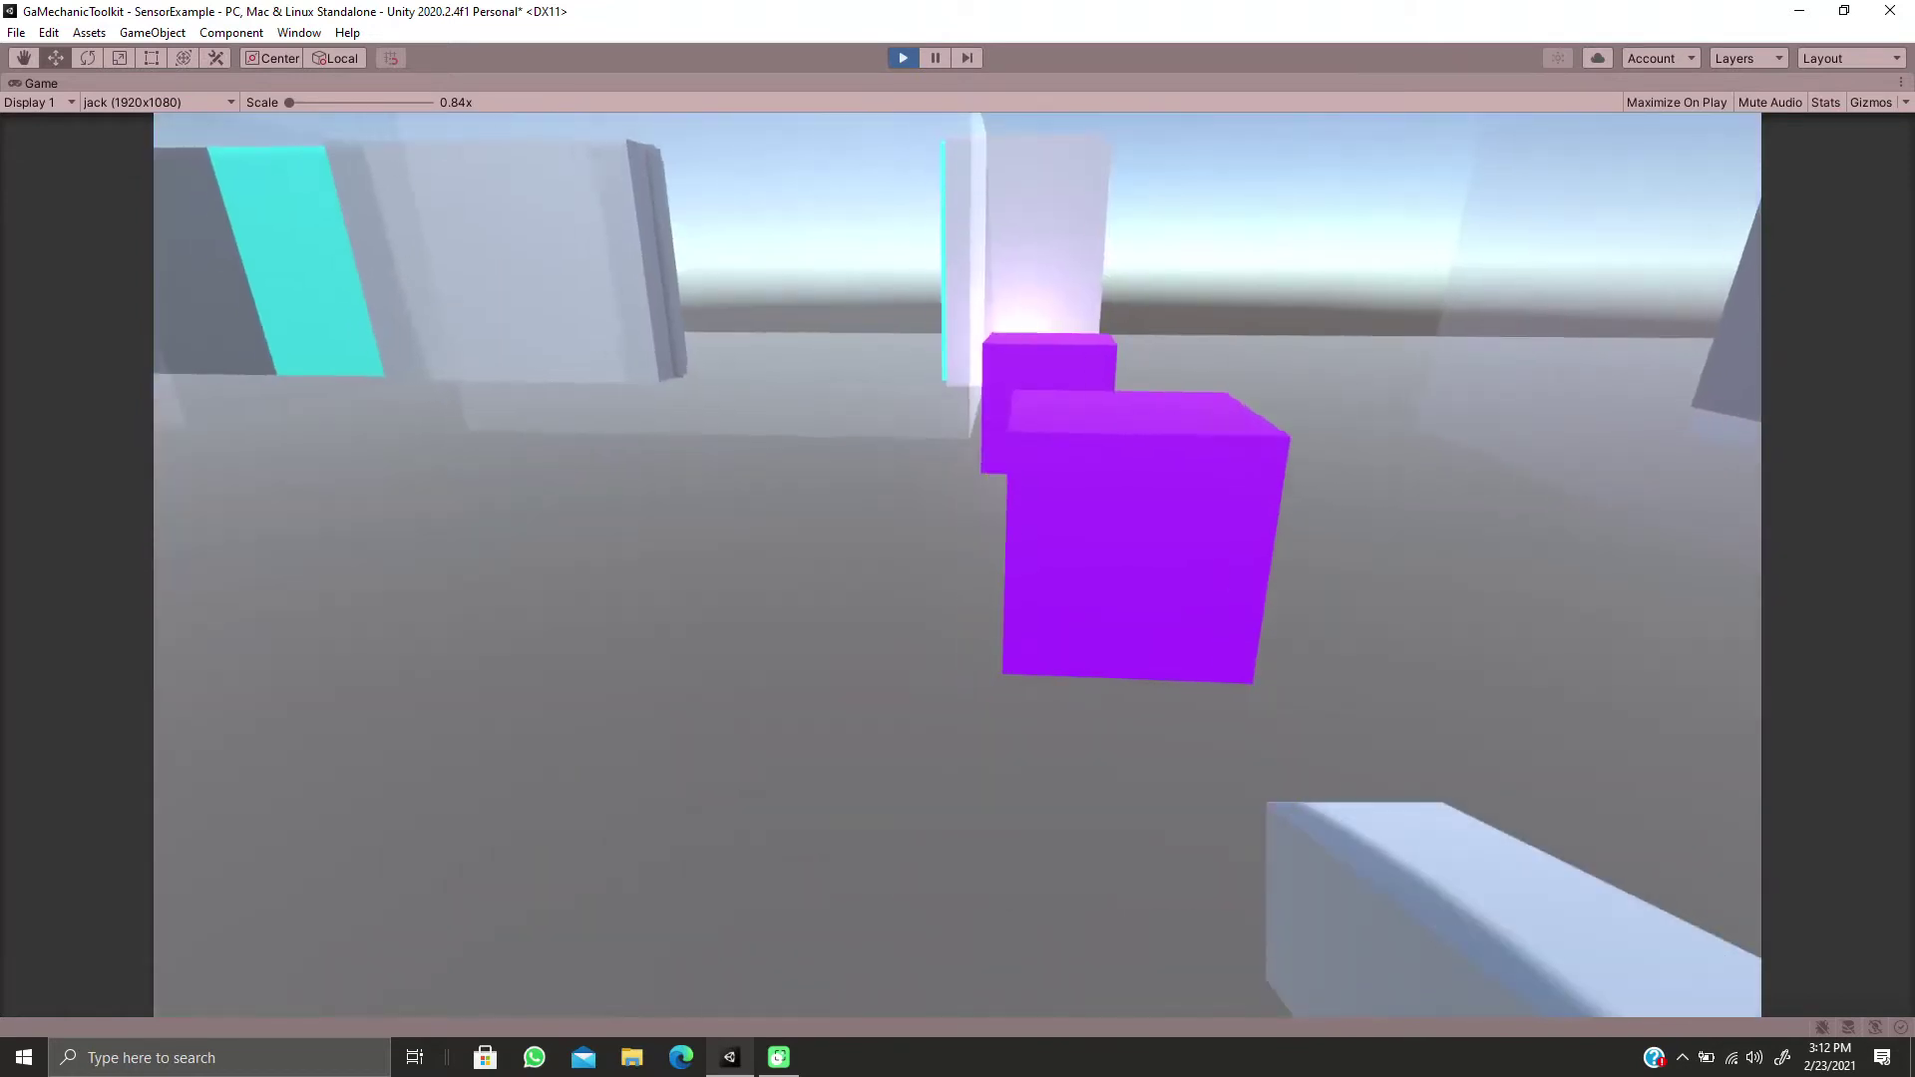
{"action": "key", "text": "a"}
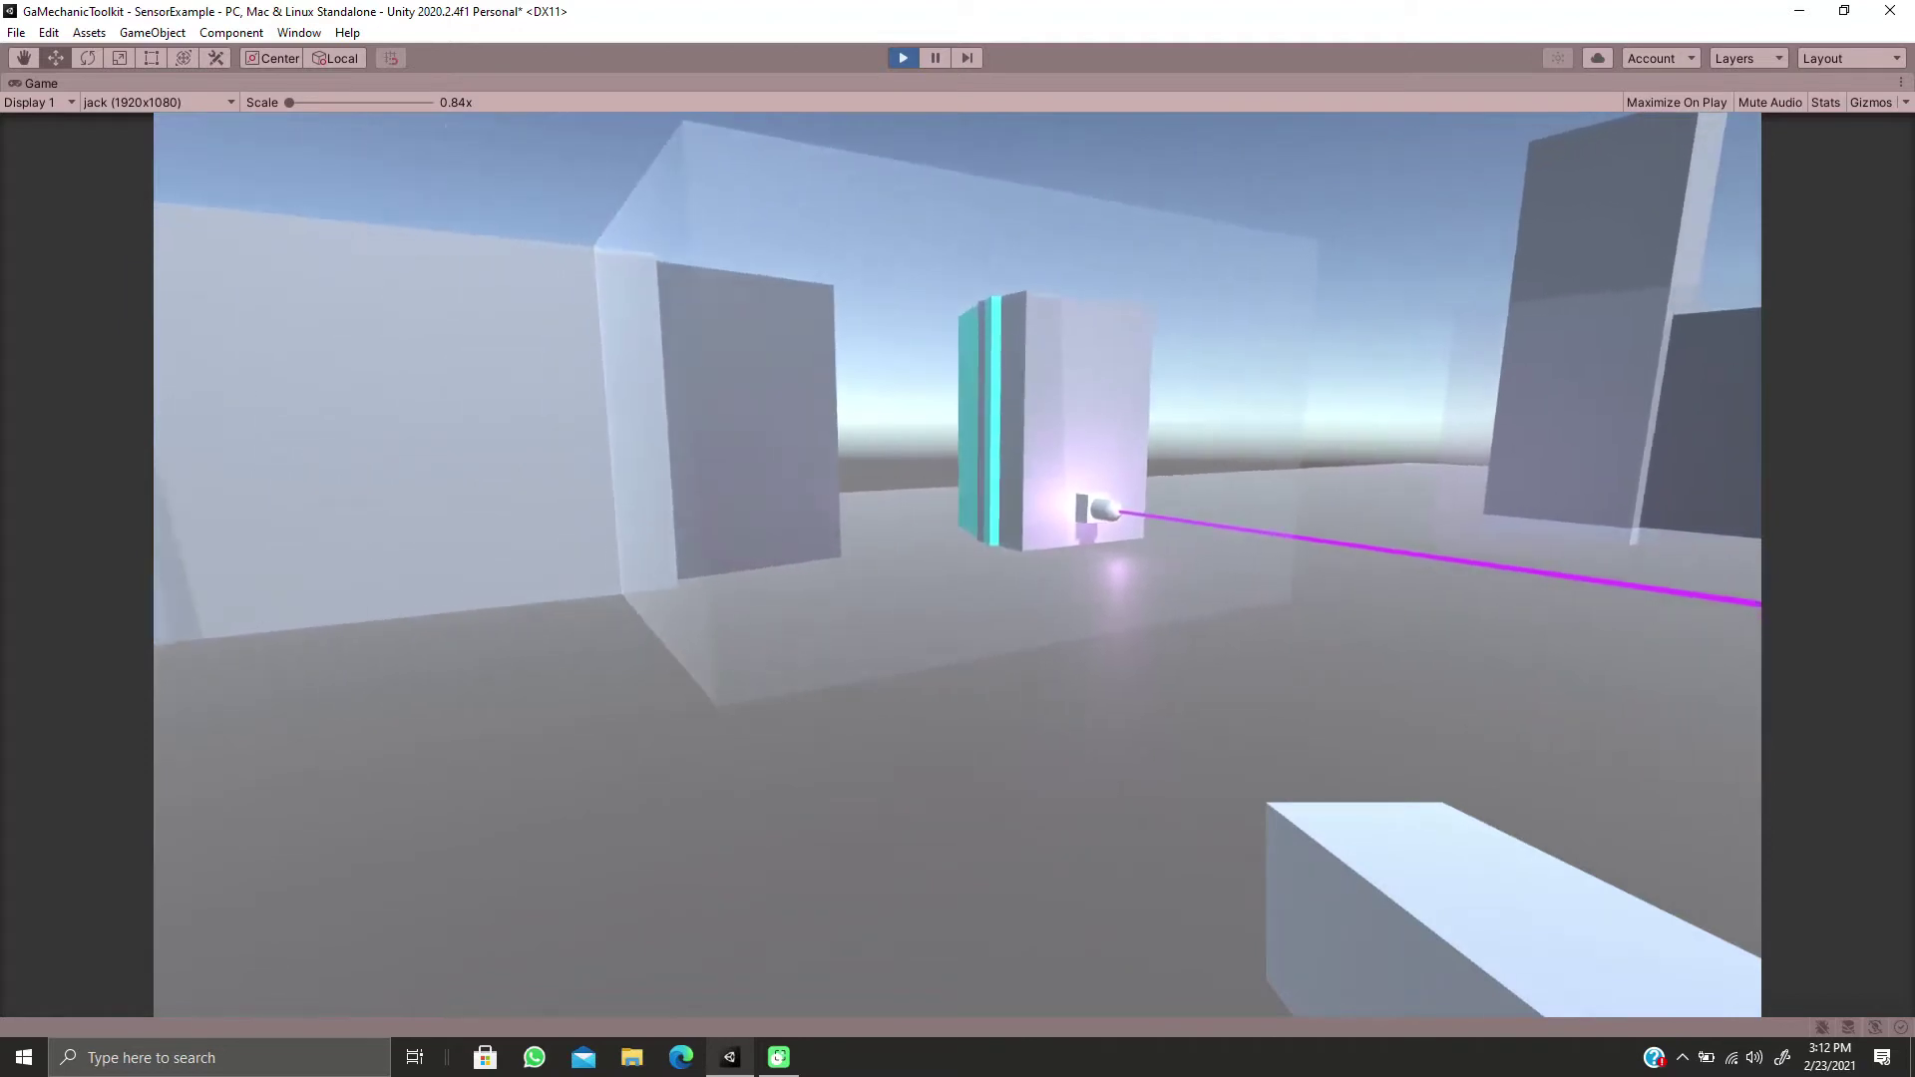
Walk up to the laser-controlled double door and examine its open panels and the laser emitter up close
{"action": "key", "text": "w"}
{"action": "key", "text": "a"}
{"action": "key", "text": "w"}
{"action": "key", "text": "d"}
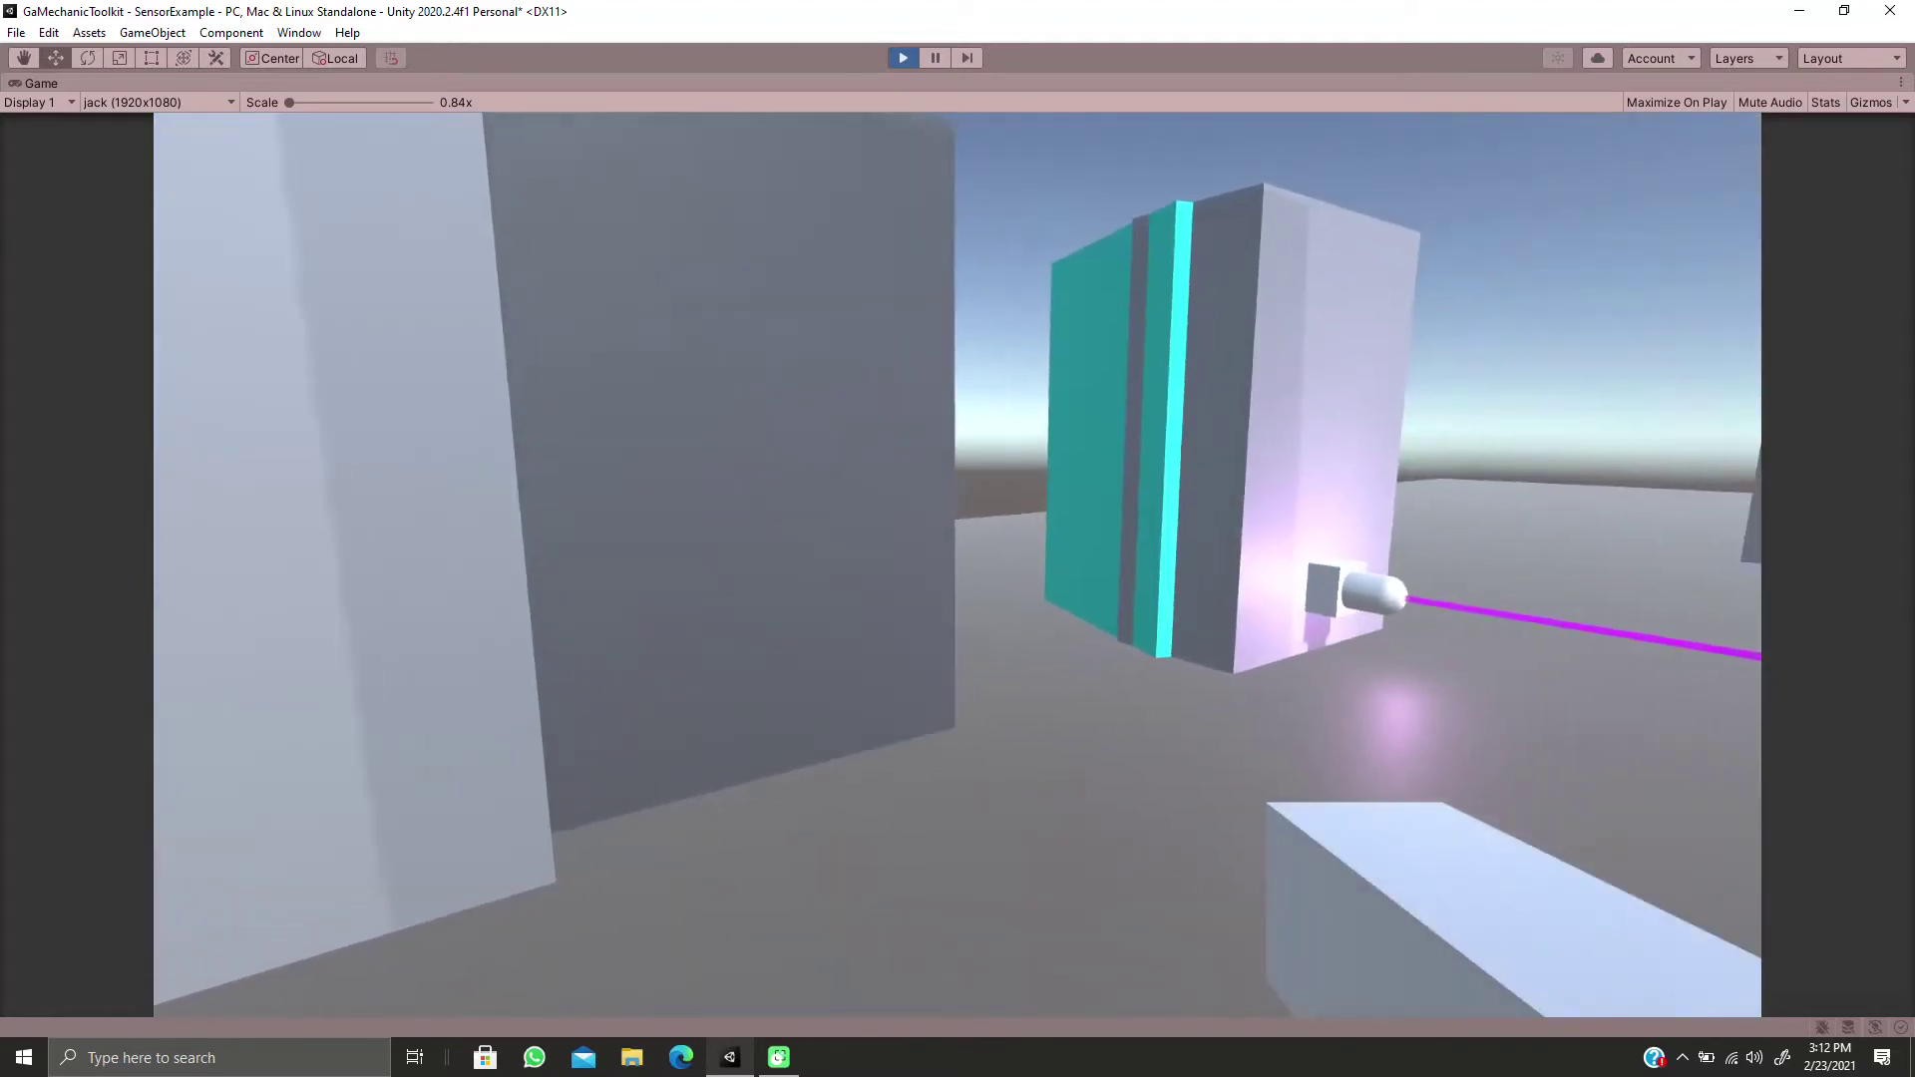
{"action": "key", "text": "w"}
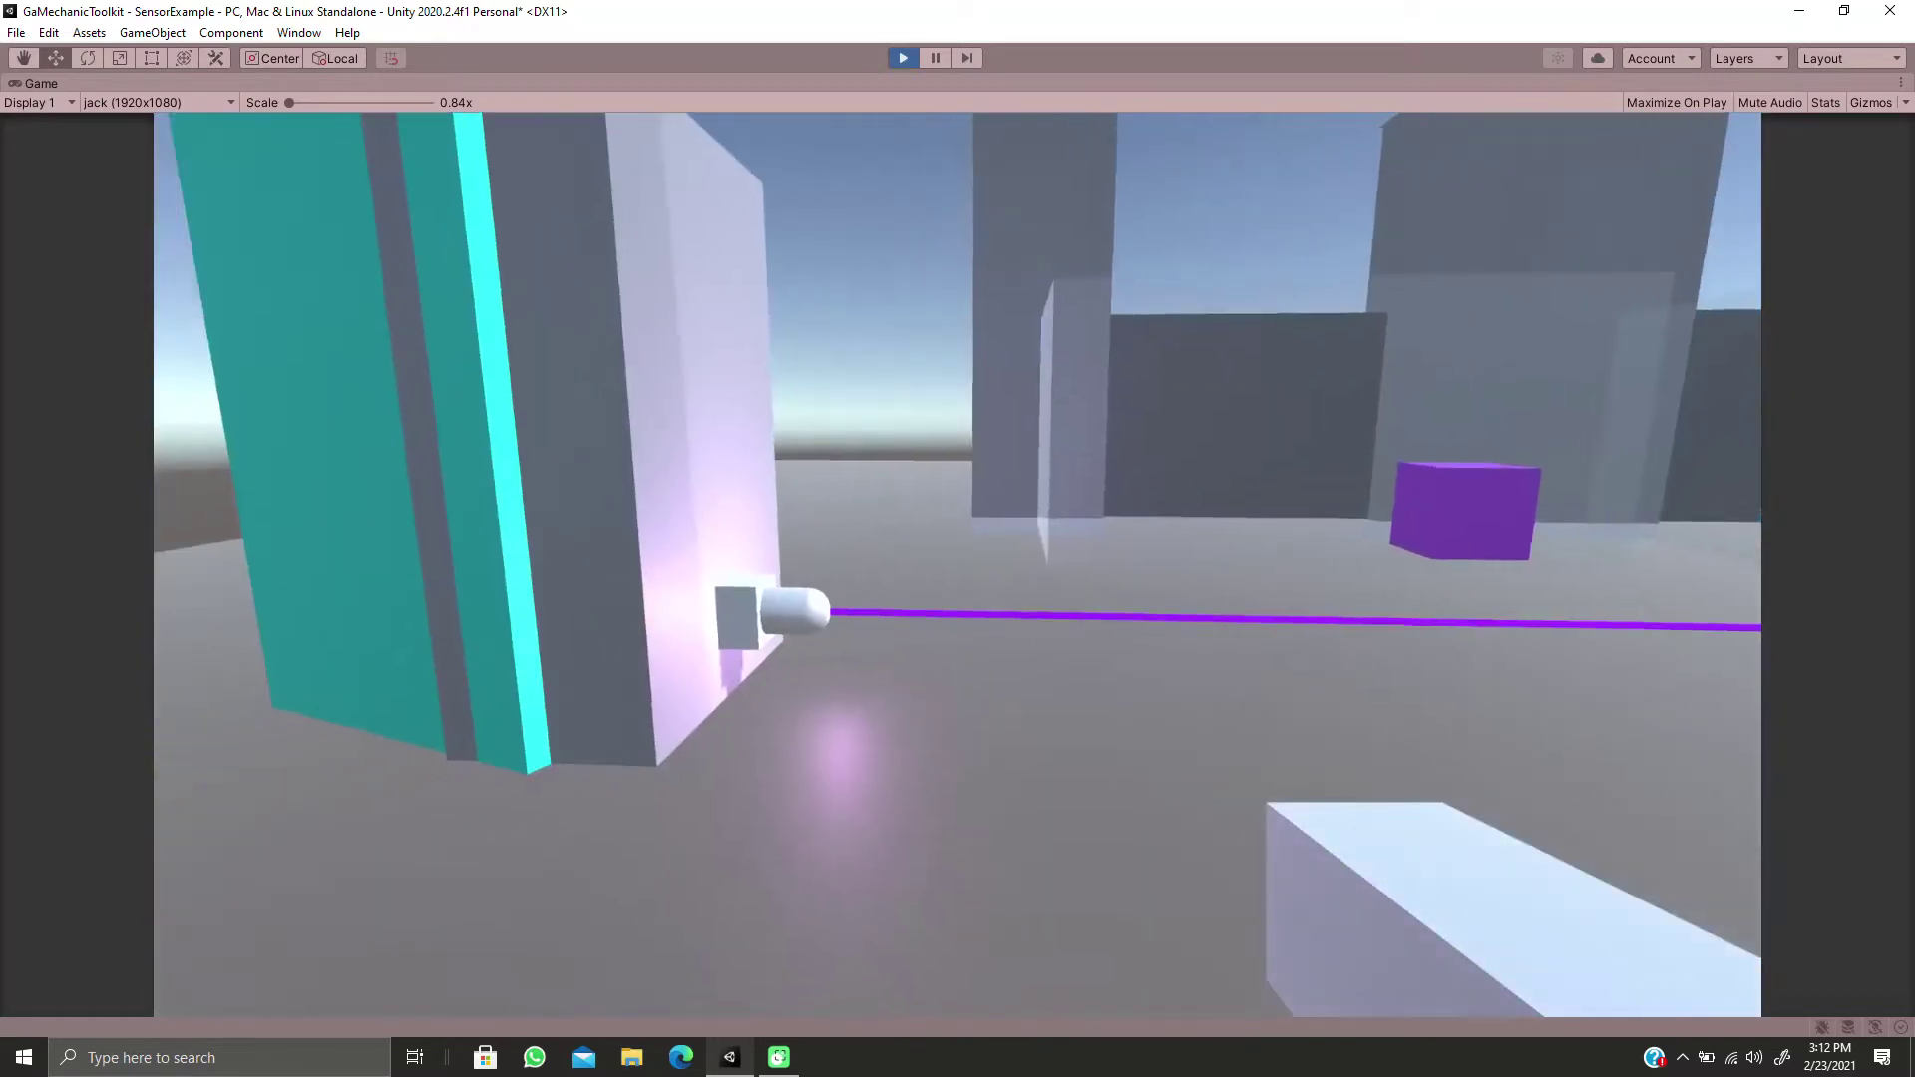
{"action": "key", "text": "w"}
{"action": "key", "text": "a"}
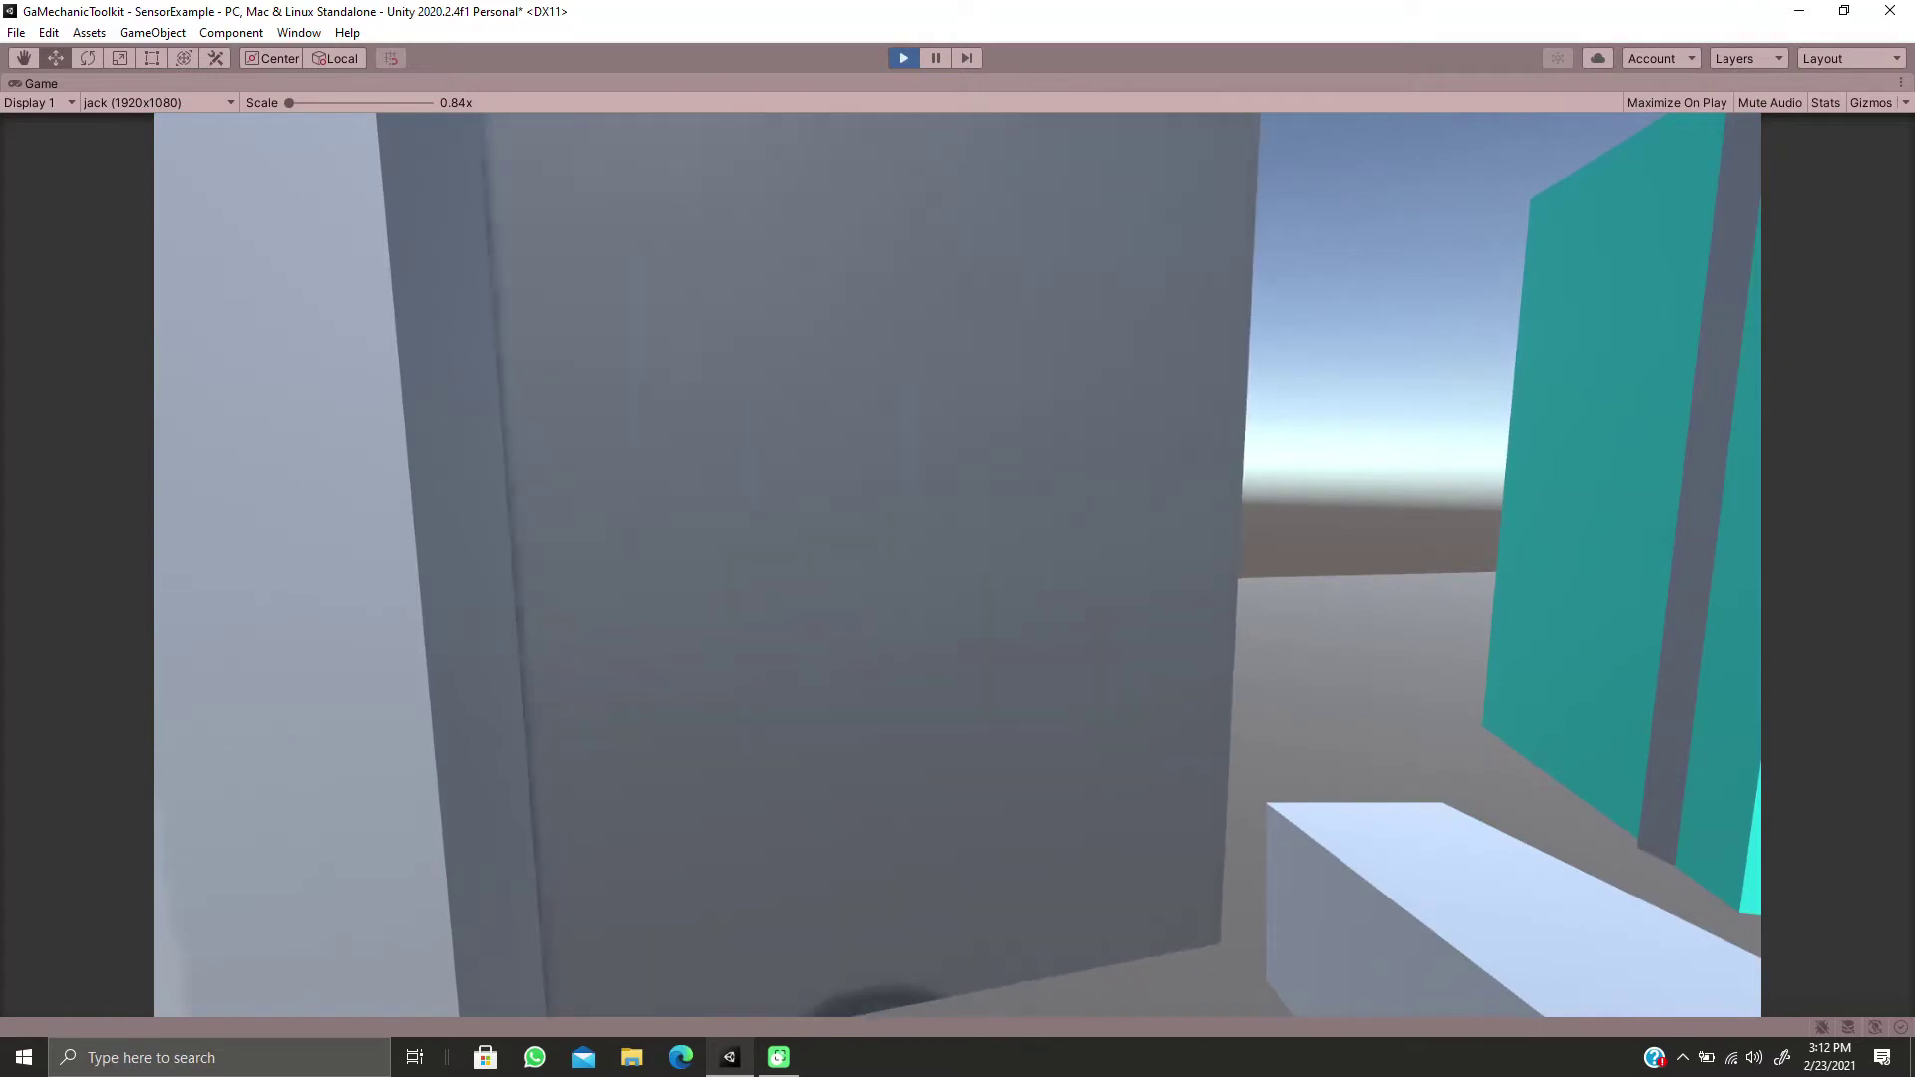
Push a purple cube through the lifting gate to trigger its sensor, and back away from the gate
{"action": "key", "text": "s"}
{"action": "key", "text": "d"}
{"action": "key", "text": "w"}
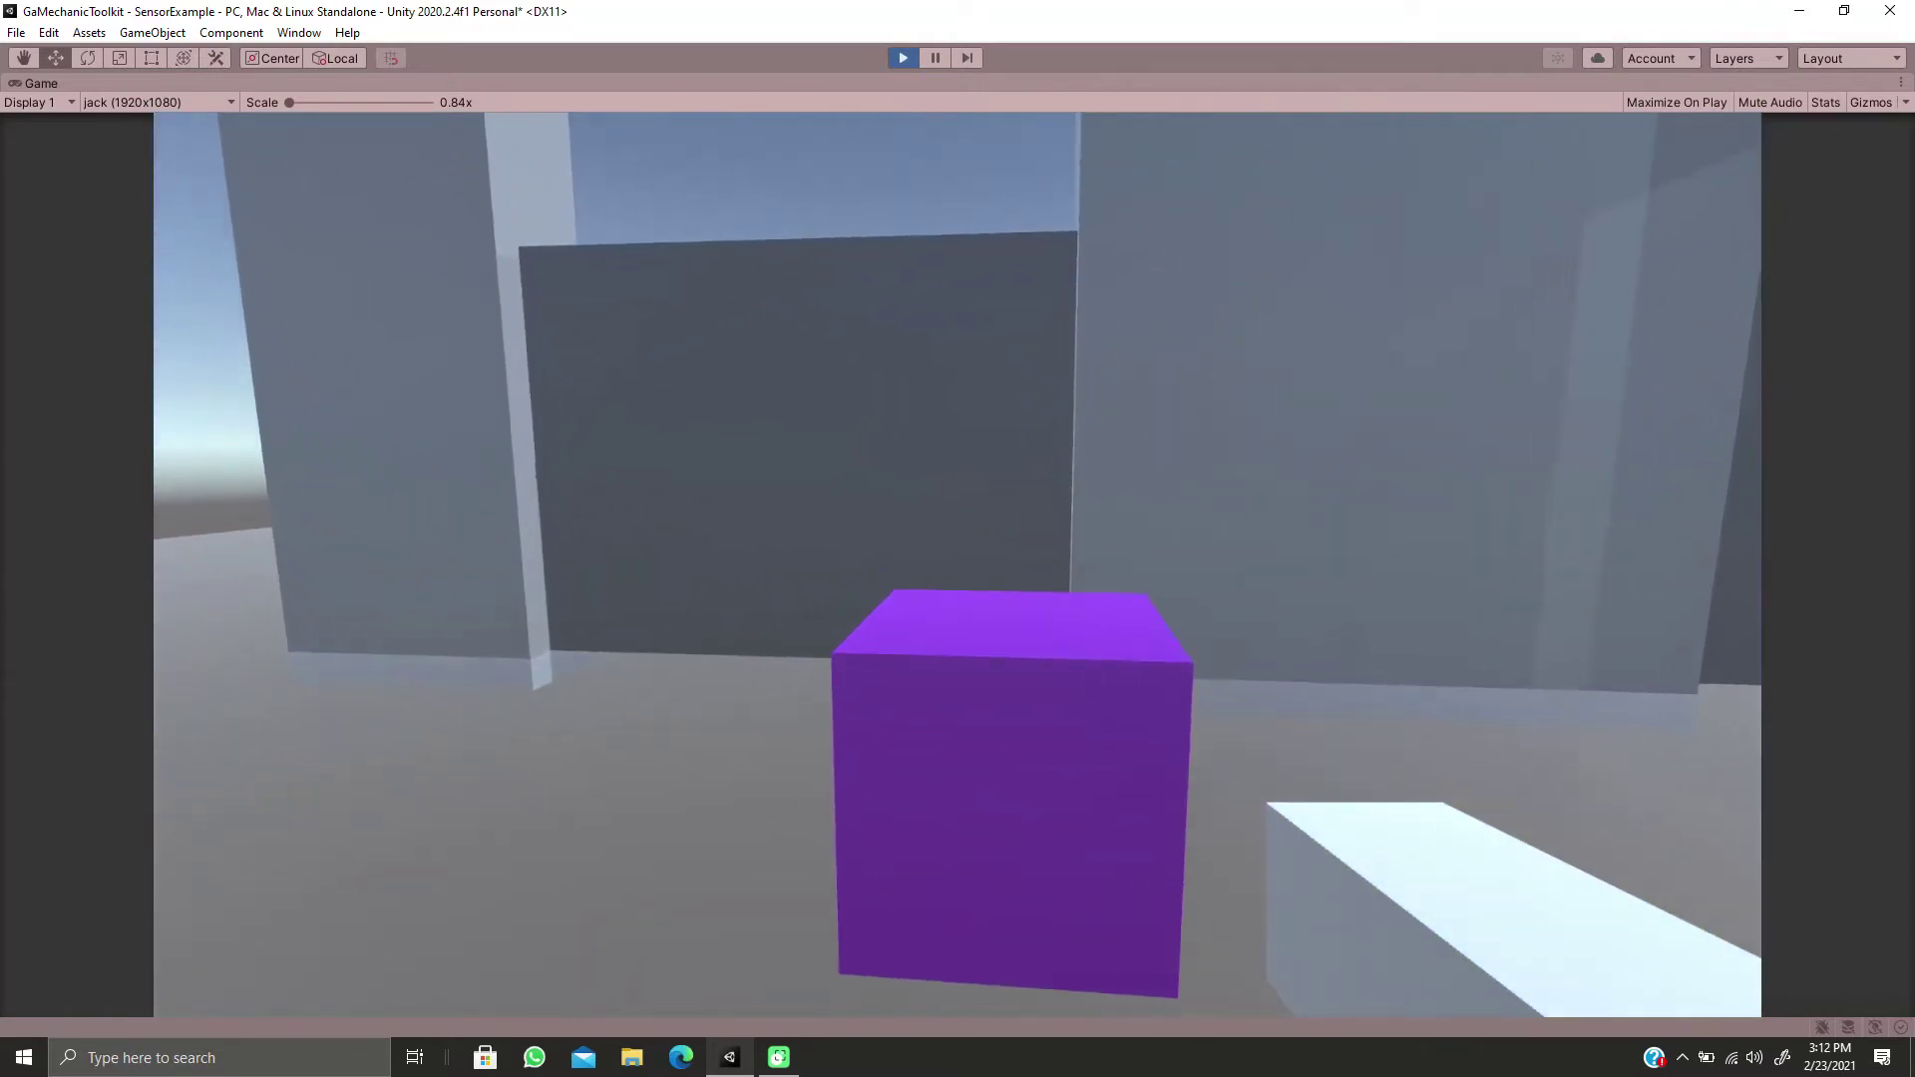
{"action": "key", "text": "w"}
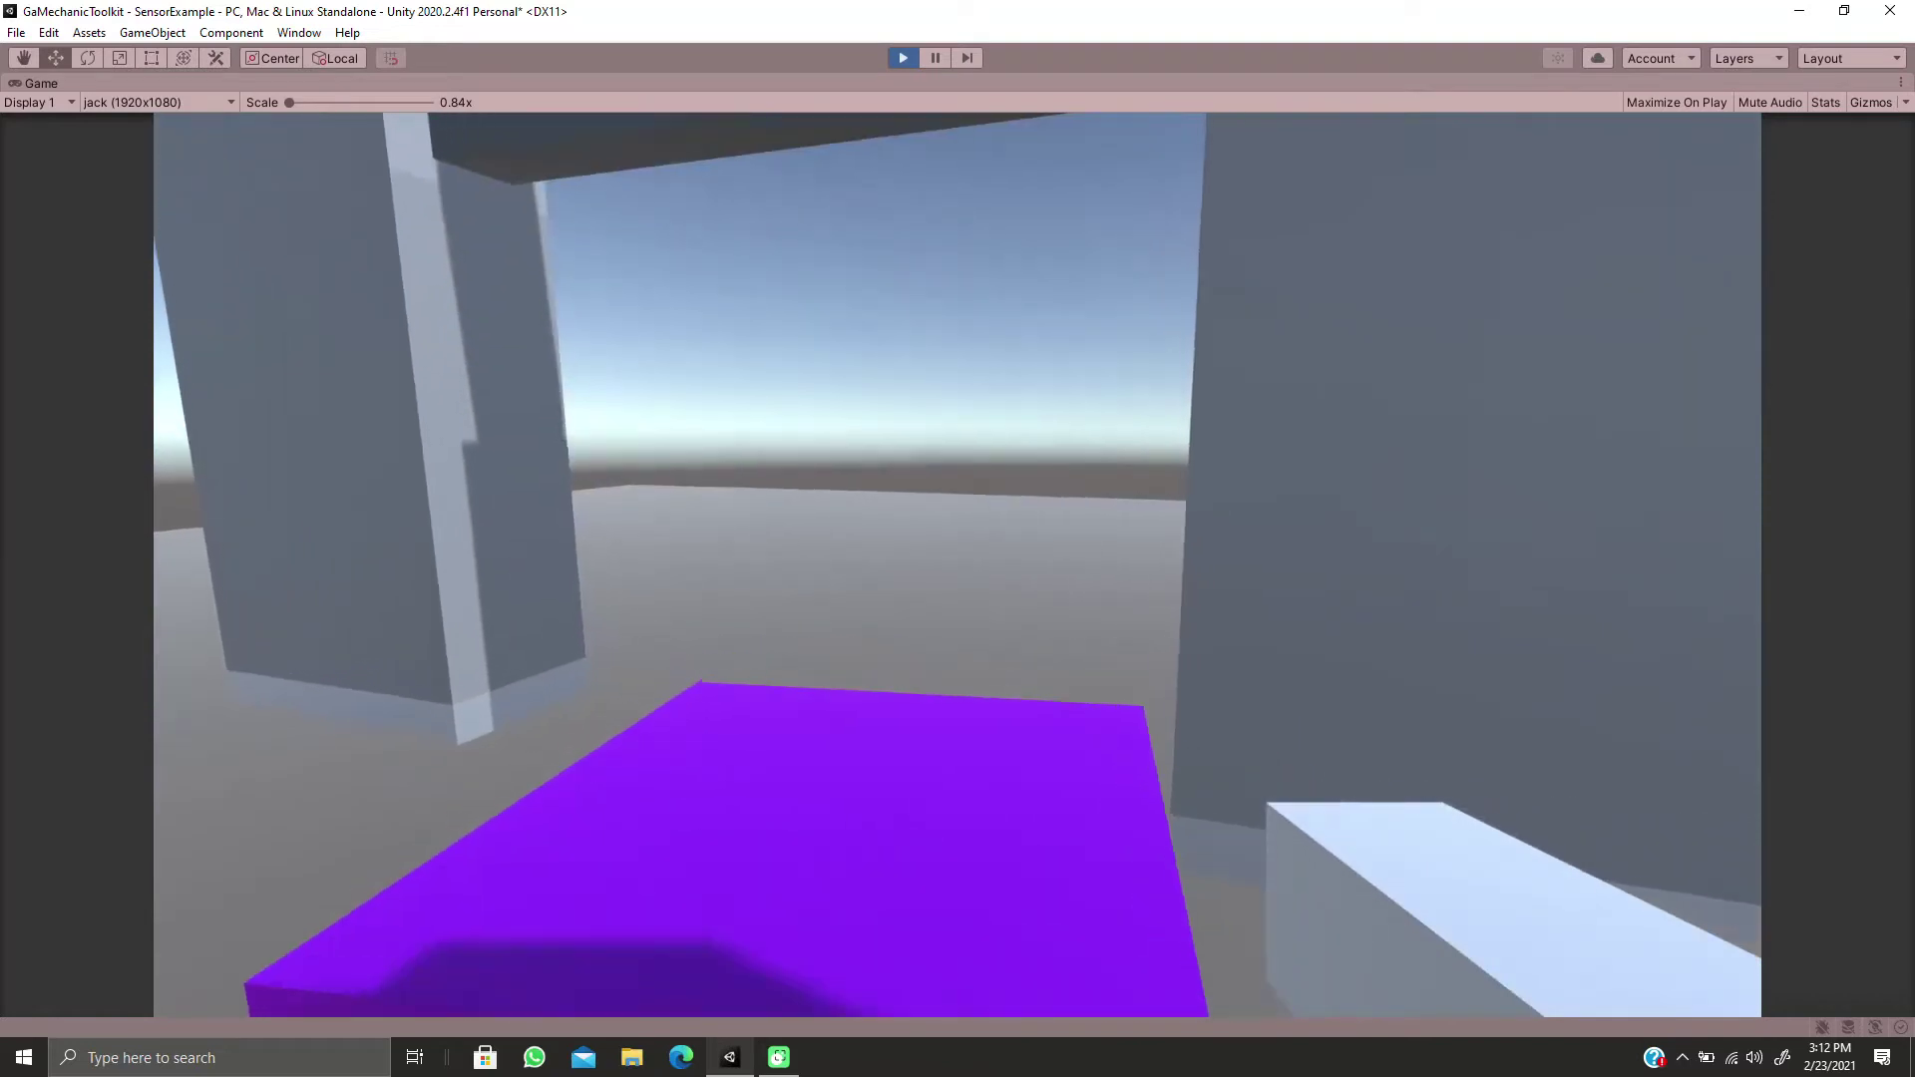
{"action": "key", "text": "s"}
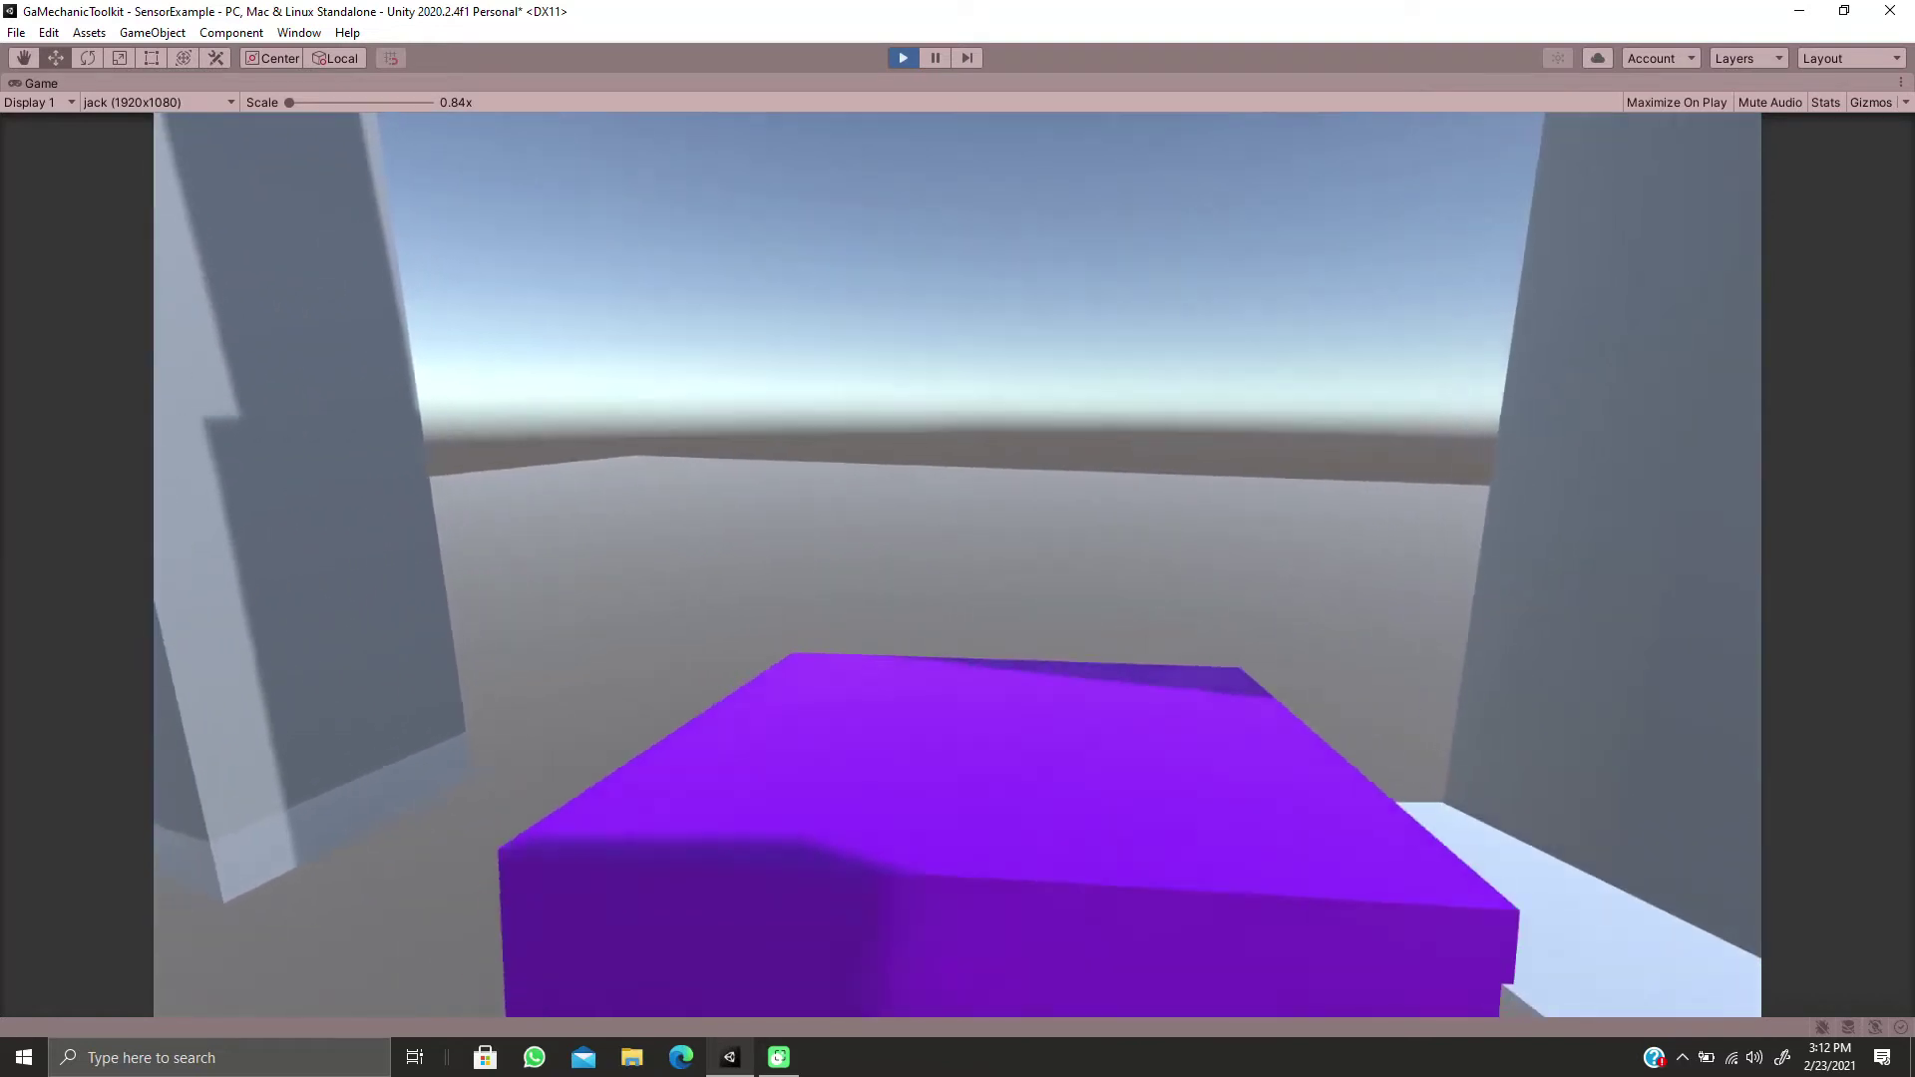
{"action": "key", "text": "s"}
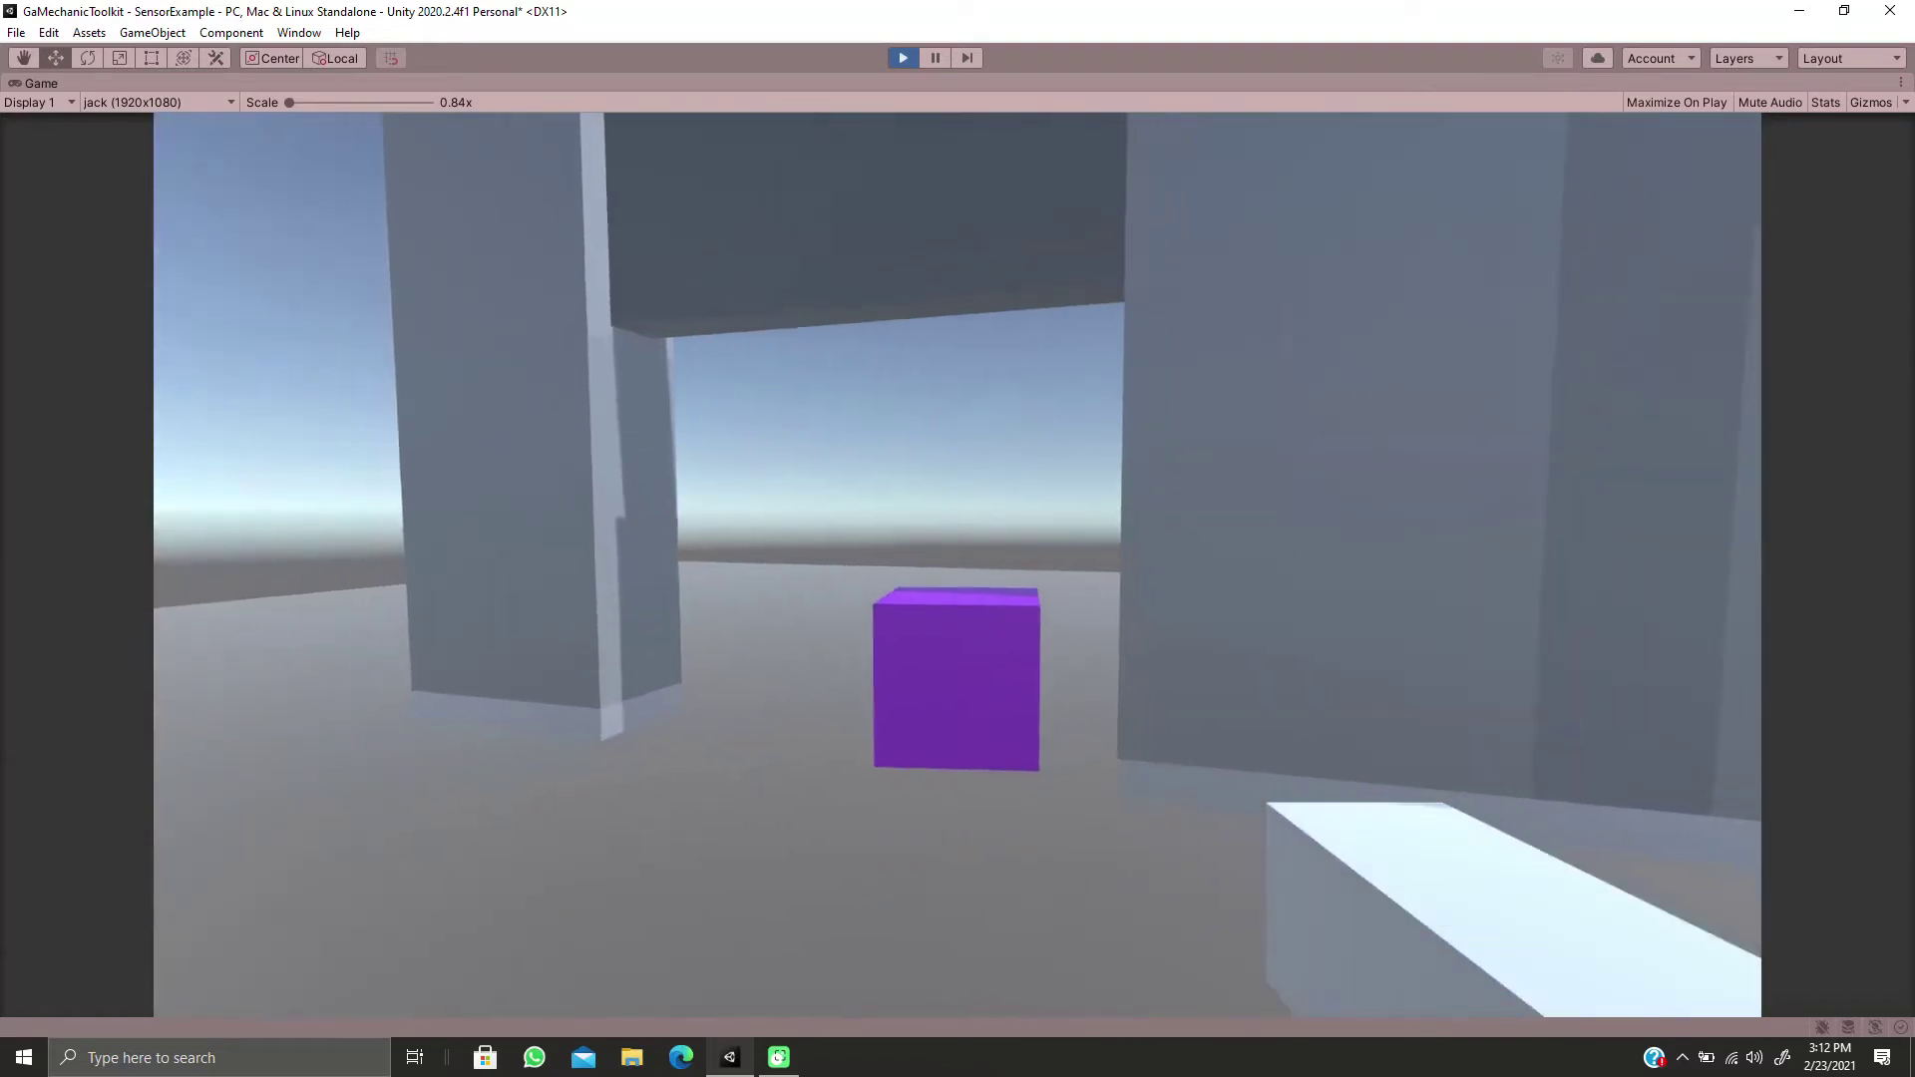
{"action": "key", "text": "s"}
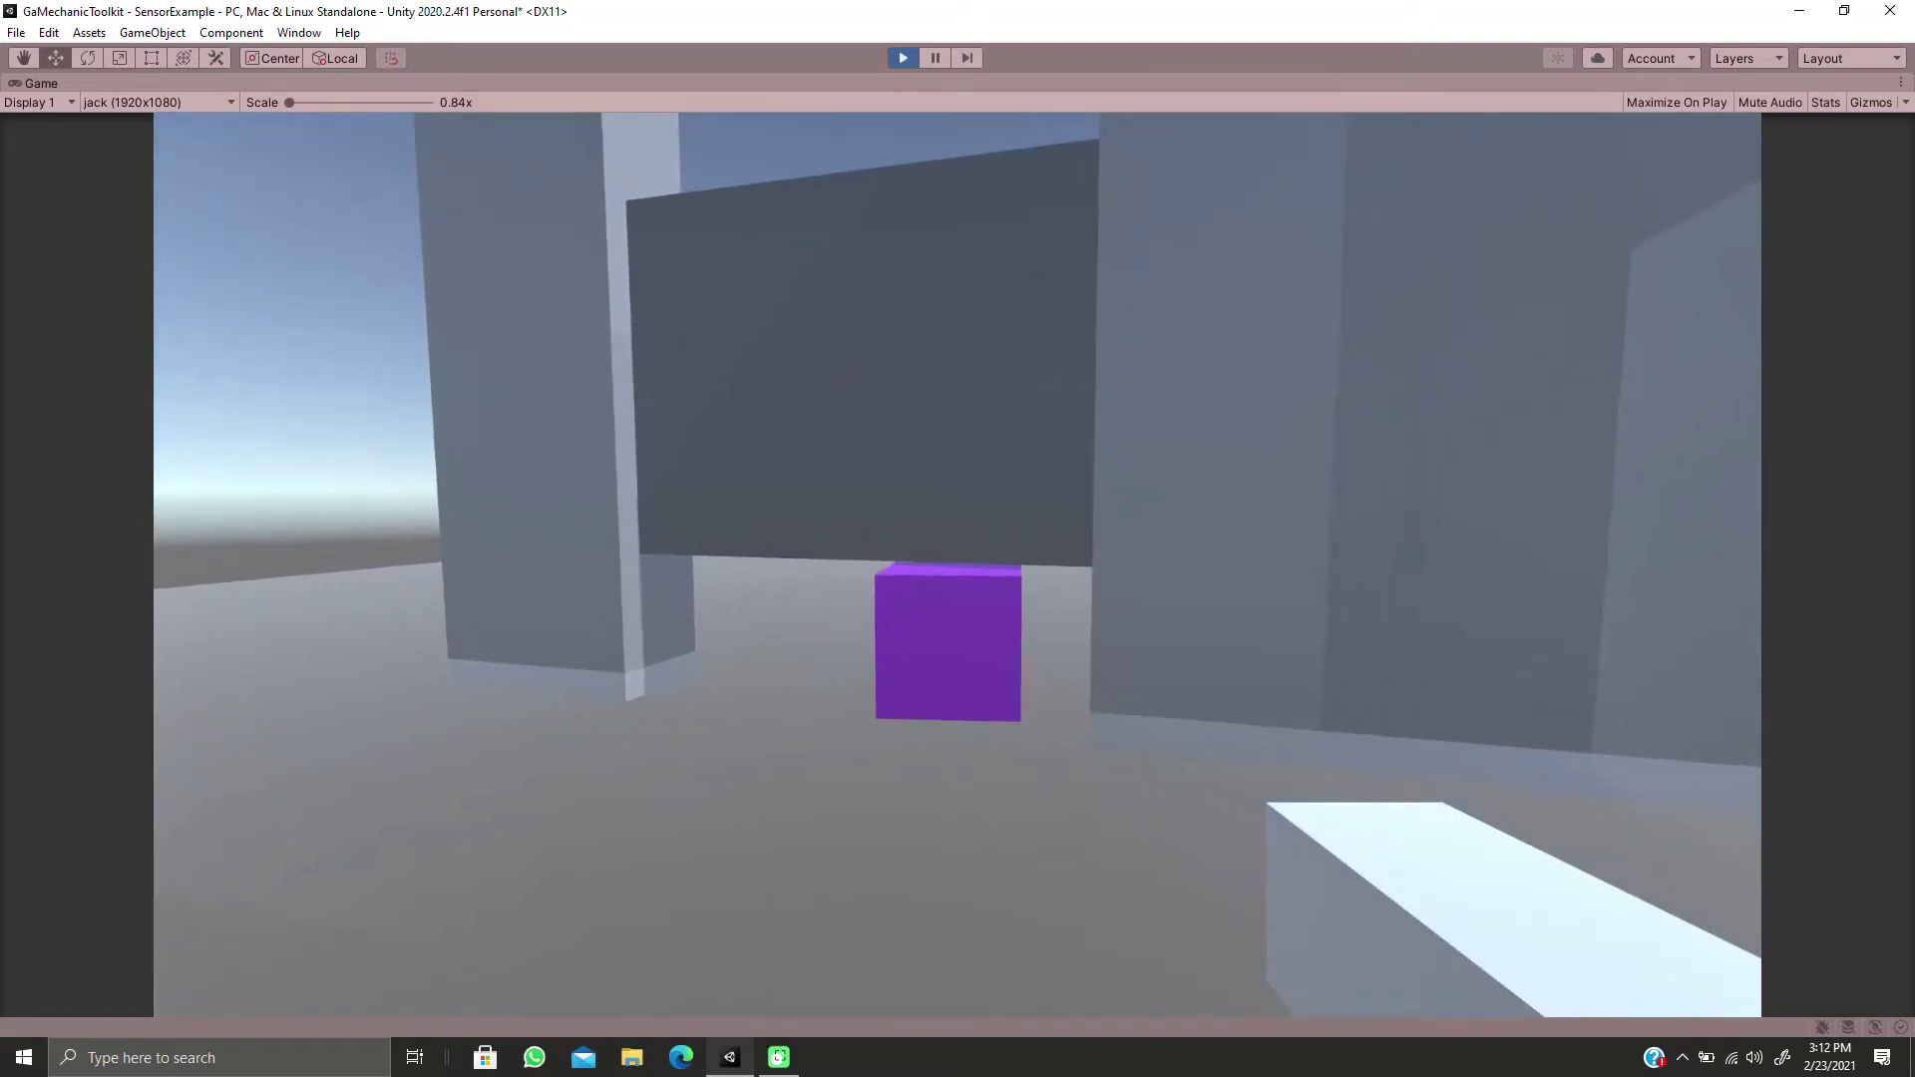
Test the double door beside the lifting gate by pushing a purple cube up to it and by approaching it without a cube
{"action": "key", "text": "d"}
{"action": "key", "text": "s"}
{"action": "key", "text": "w"}
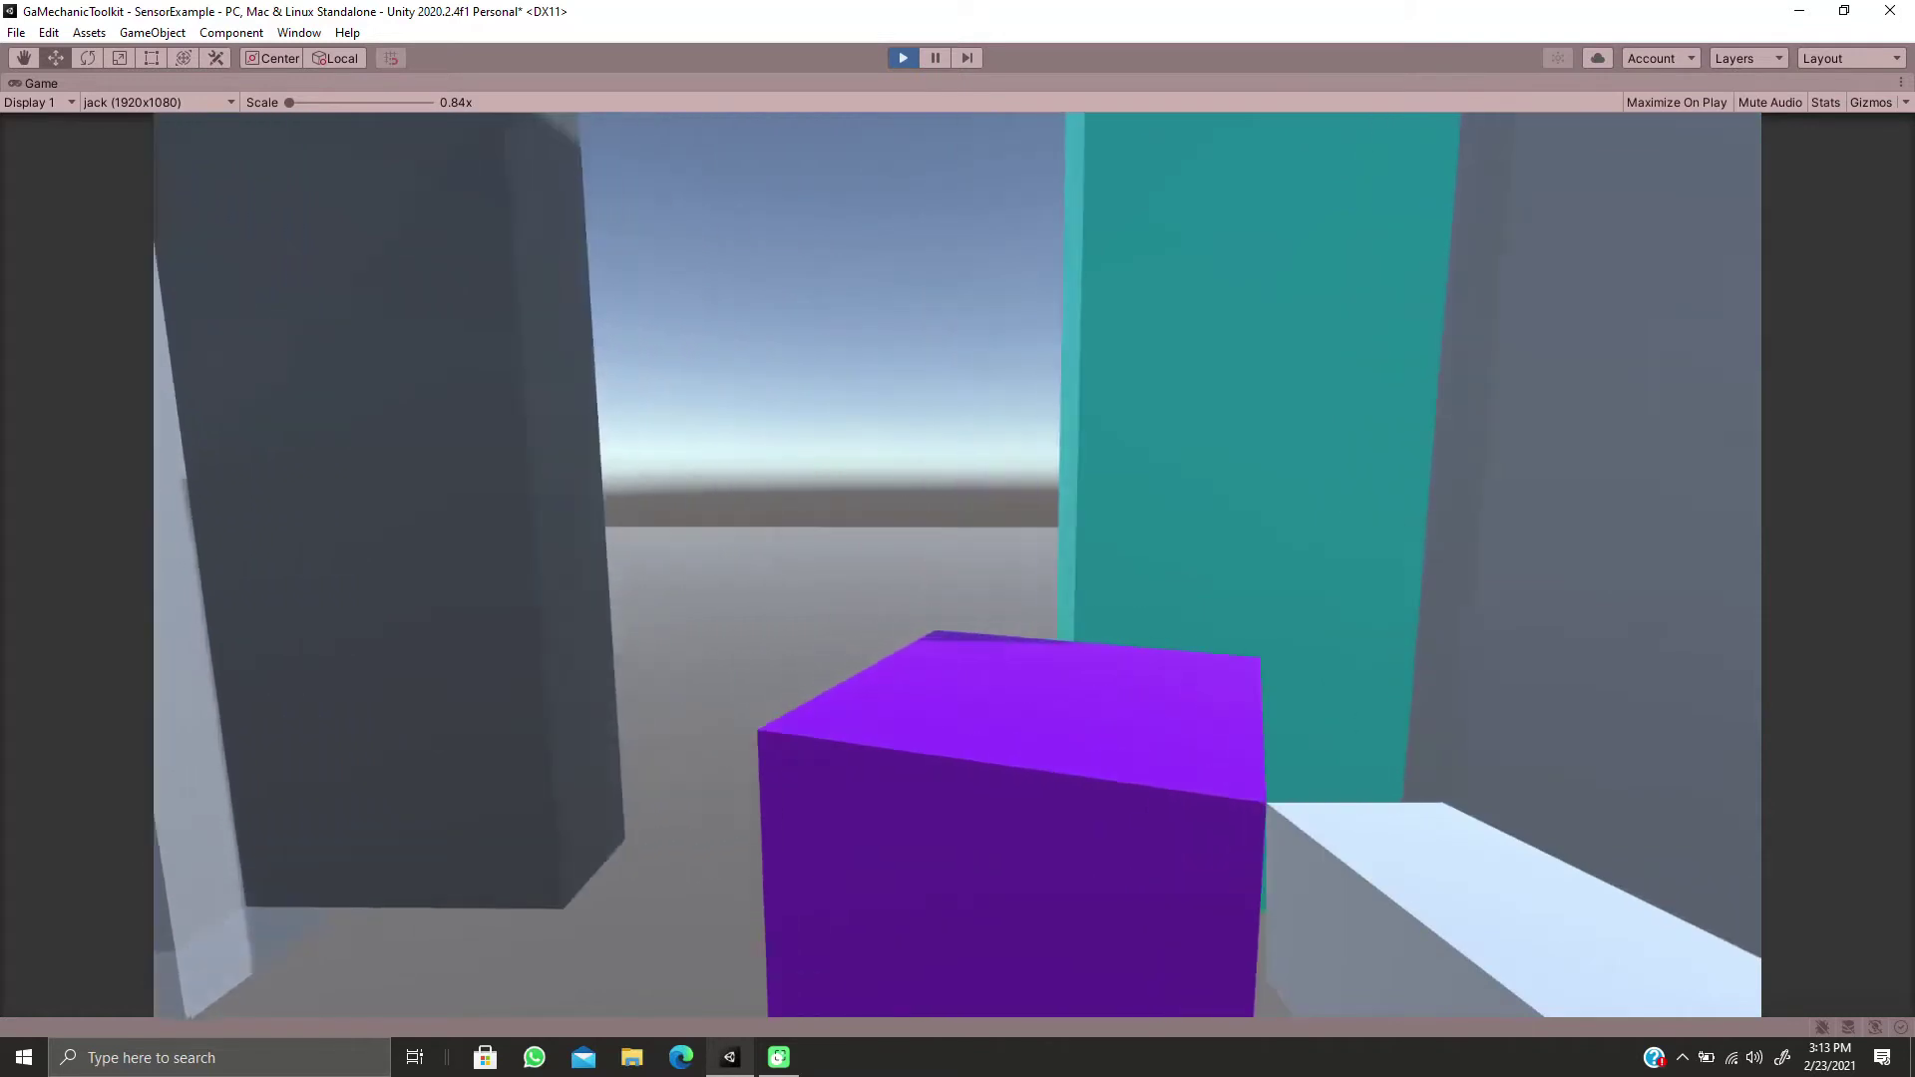
{"action": "key", "text": "s"}
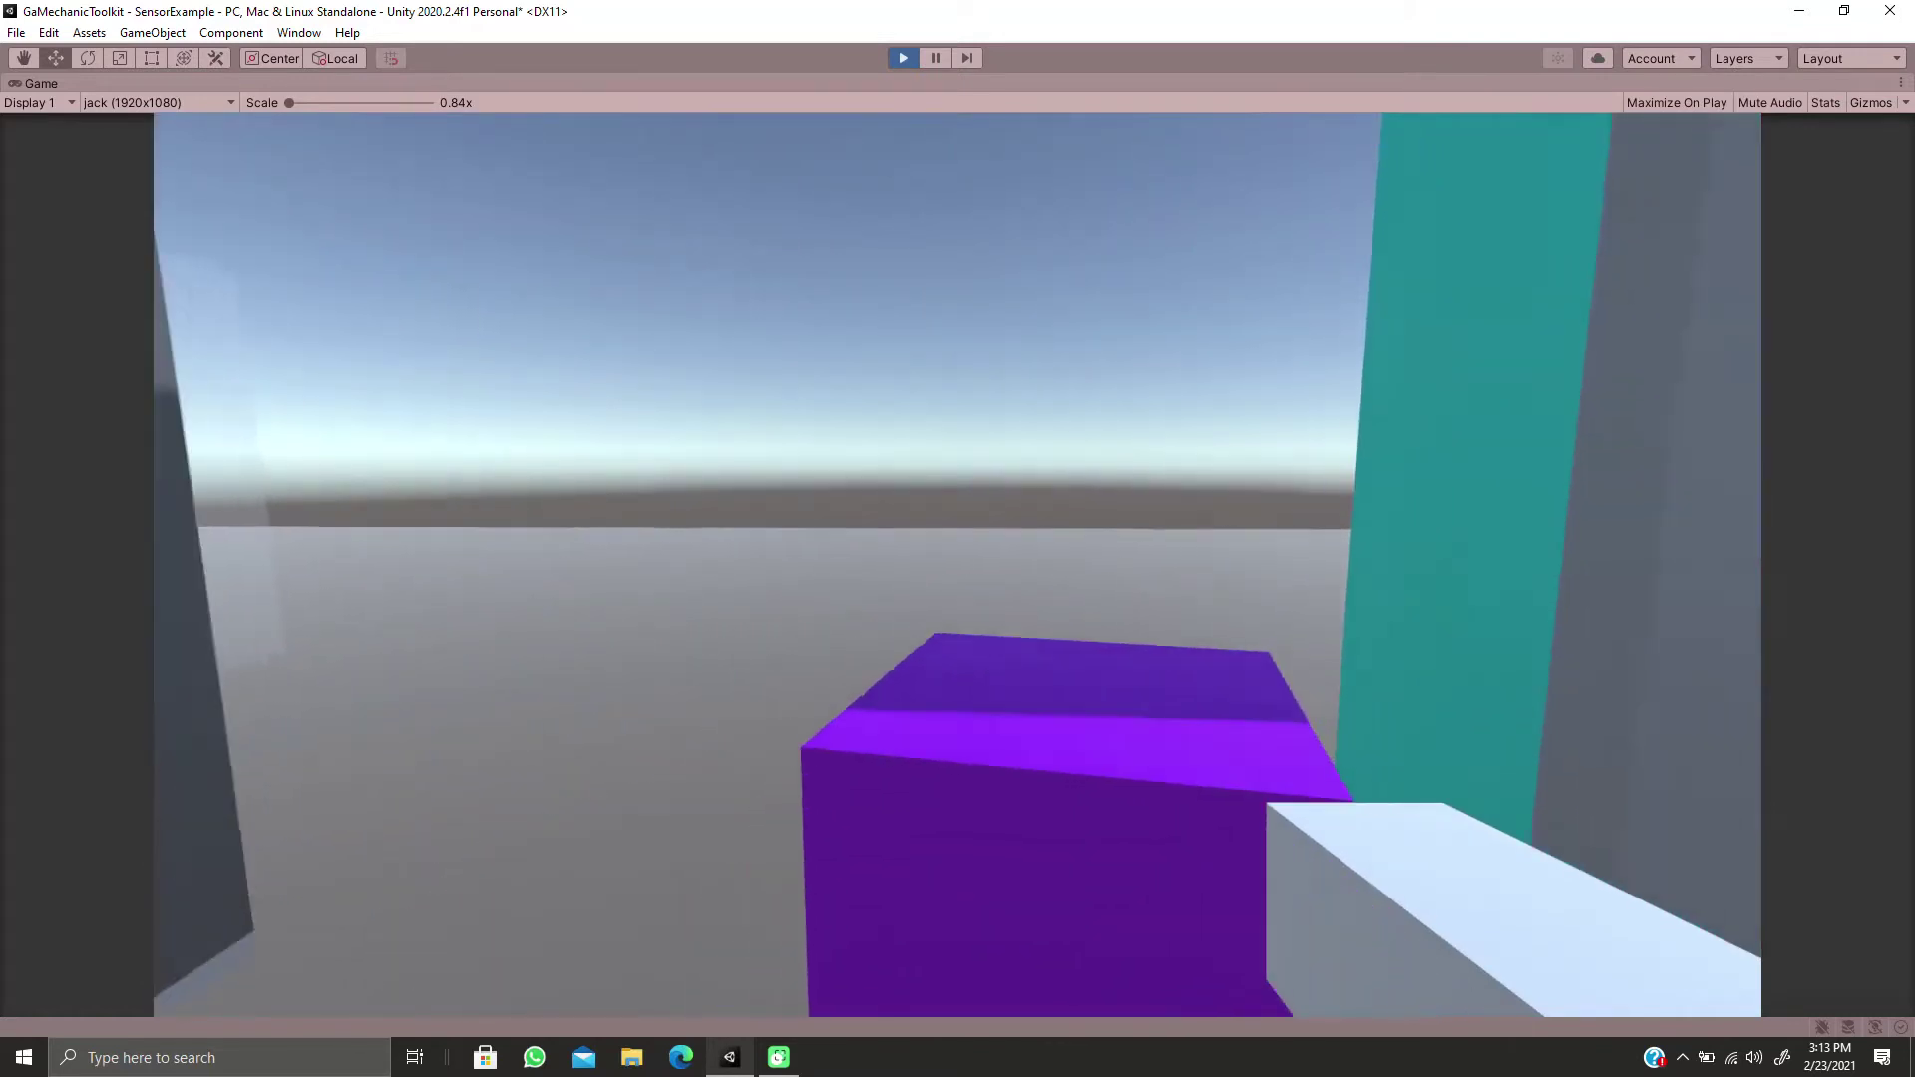
{"action": "key", "text": "s"}
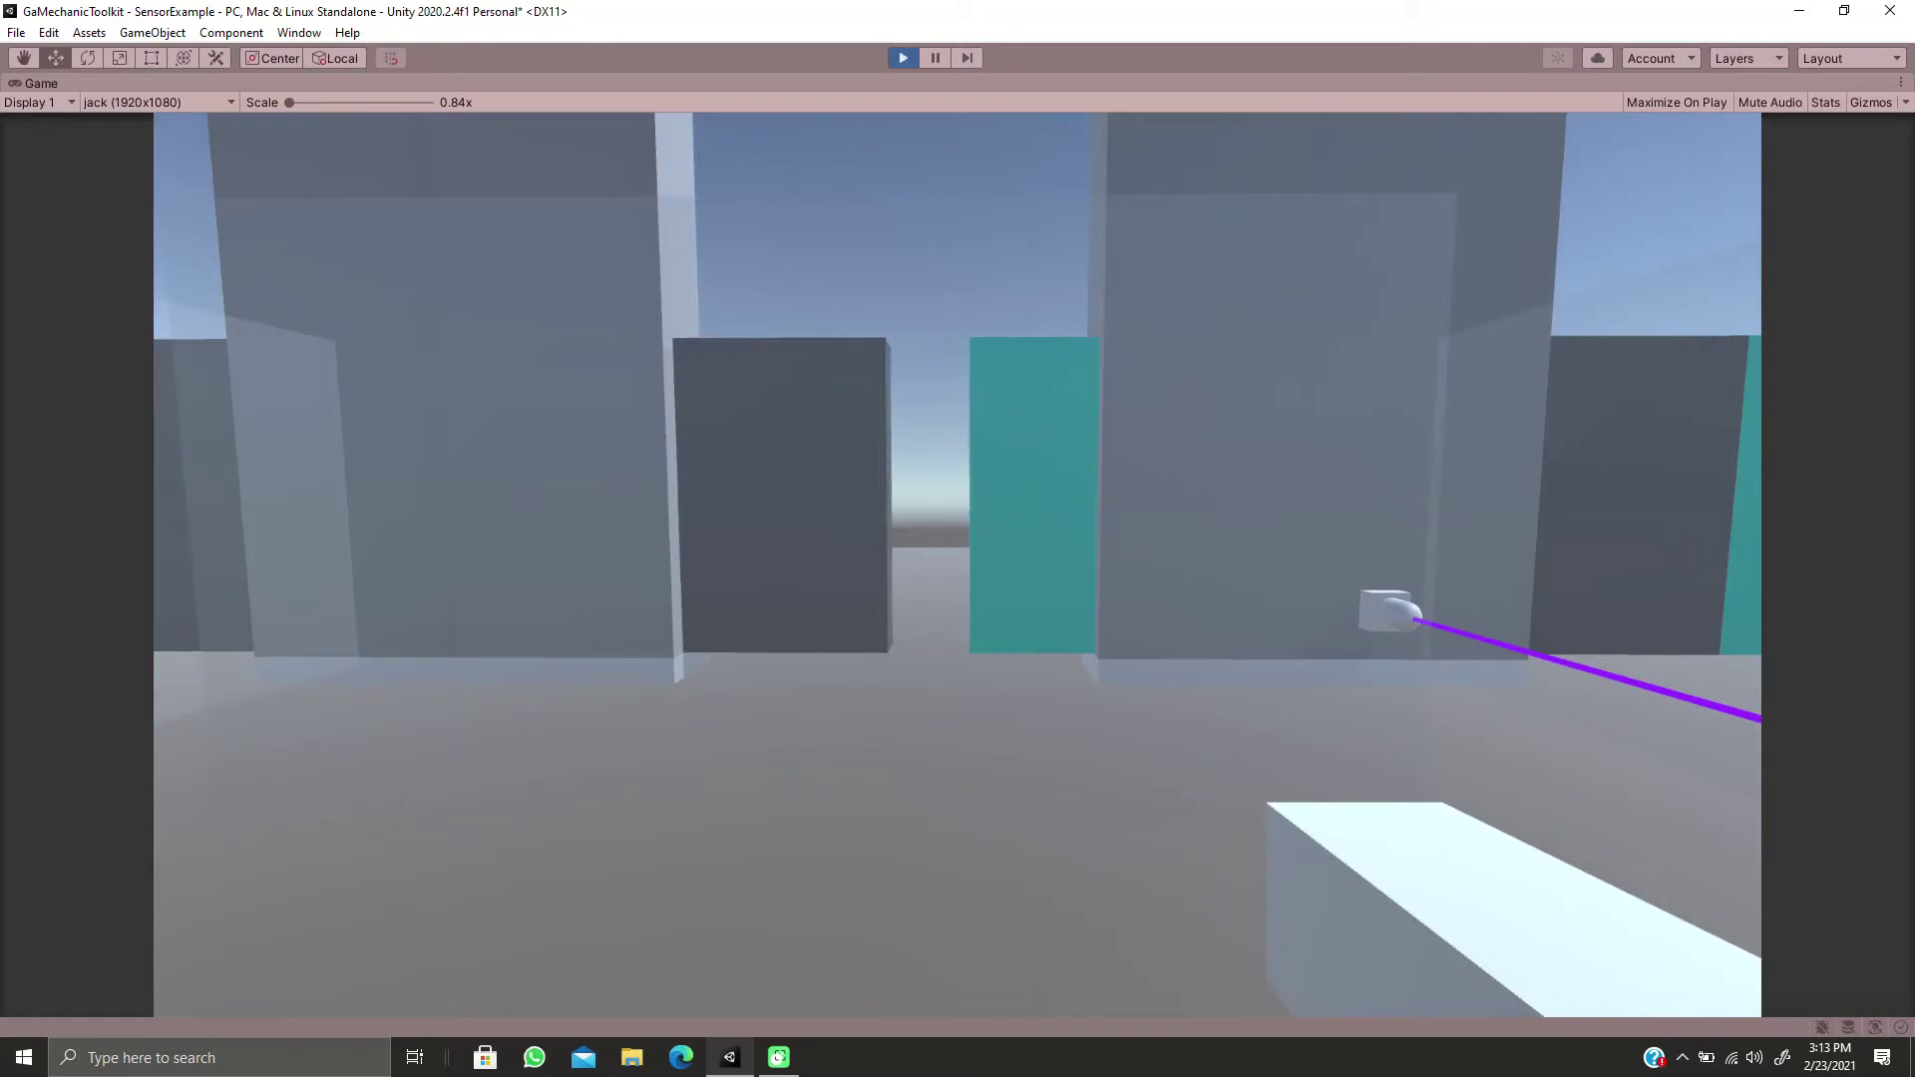
{"action": "key", "text": "w"}
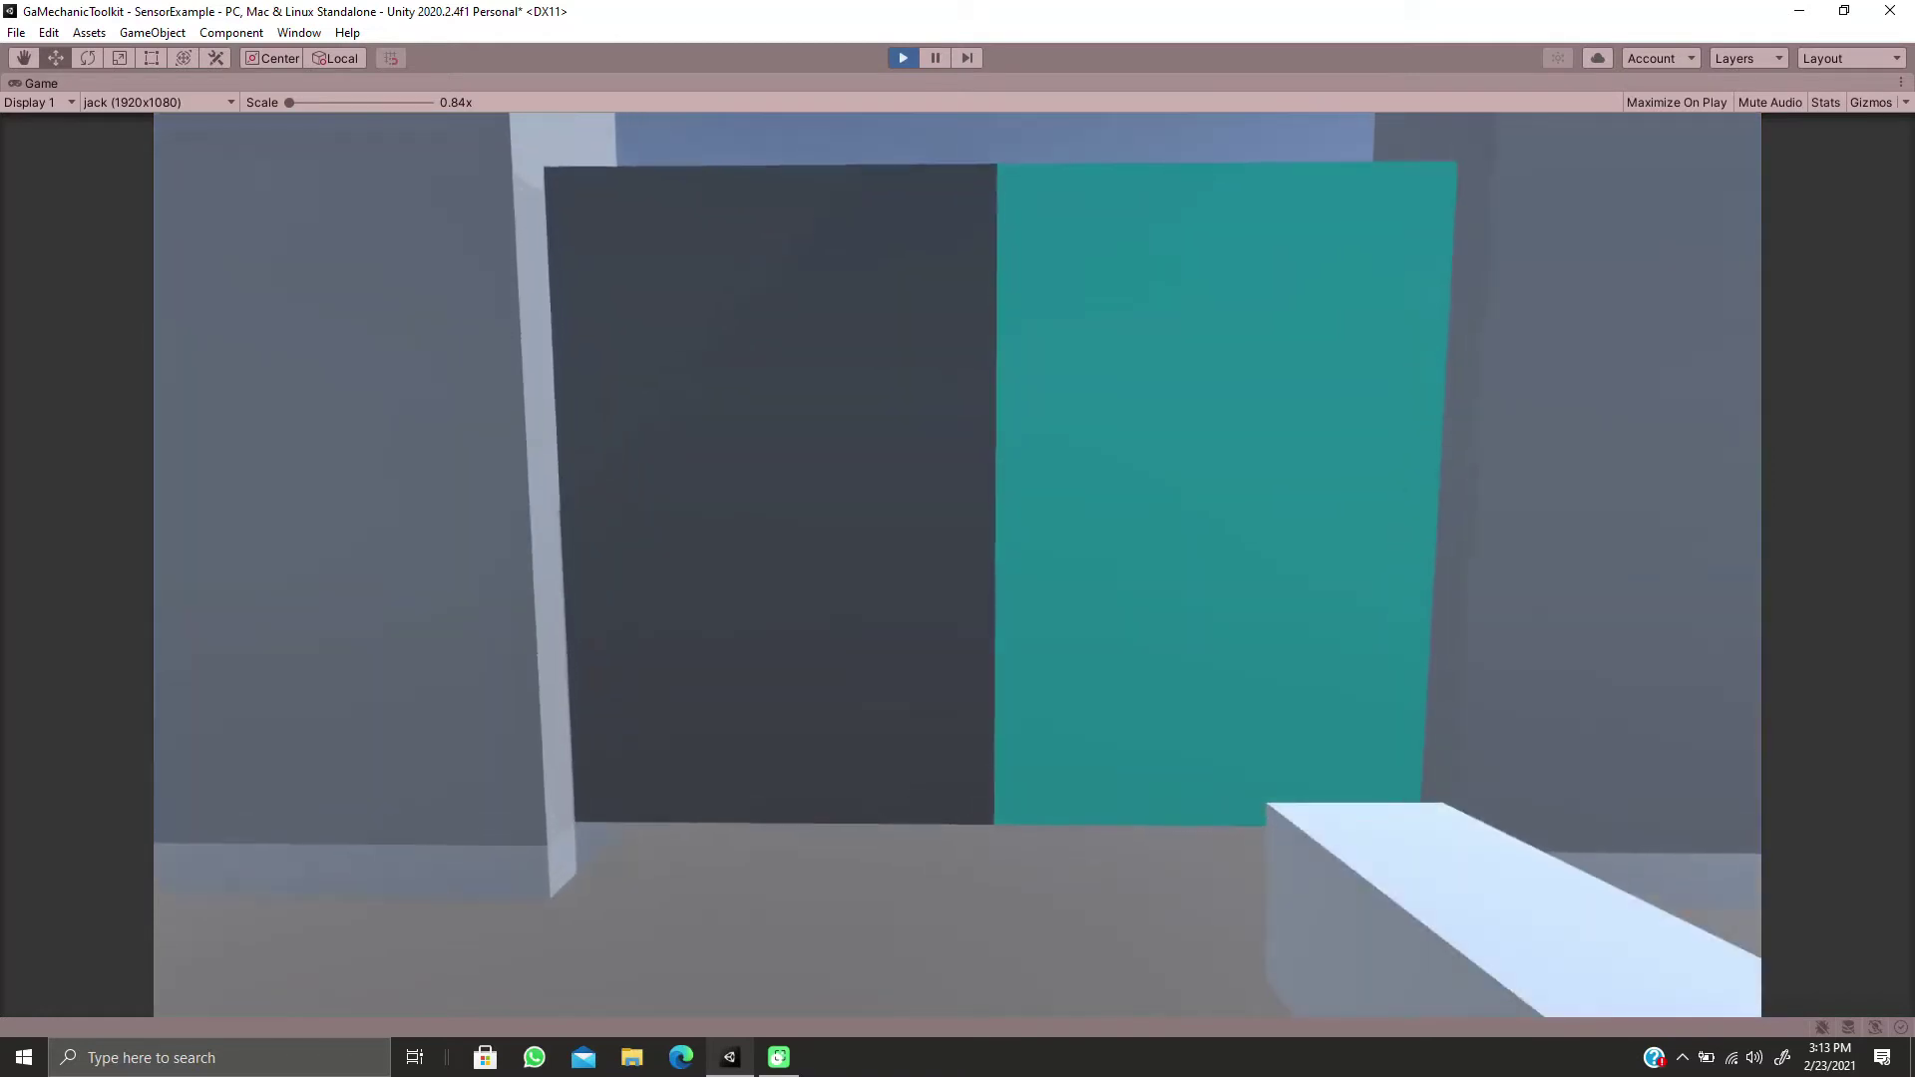
{"action": "key", "text": "s"}
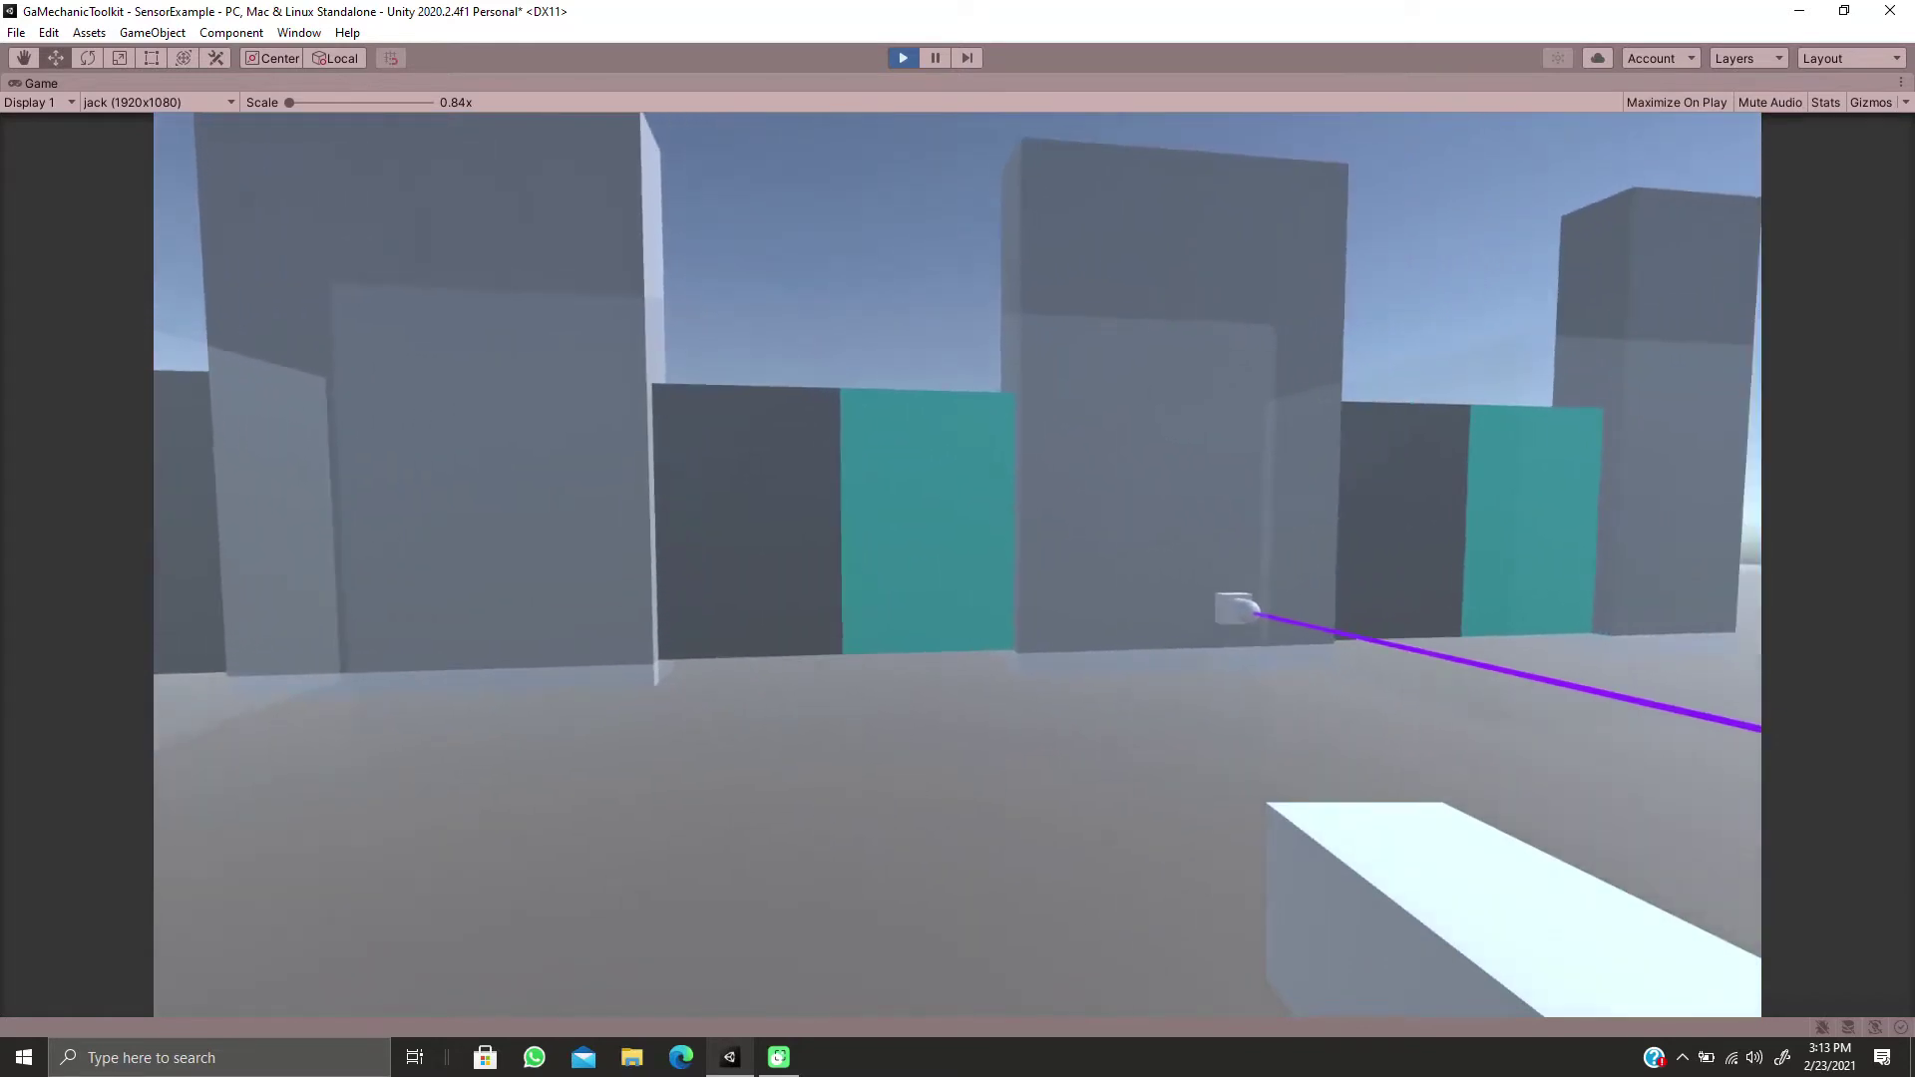
Jump across the laser beam and push a purple cube around beside it, in front of the laser emitter
{"action": "key", "text": "d"}
{"action": "key", "text": "space"}
{"action": "key", "text": "d"}
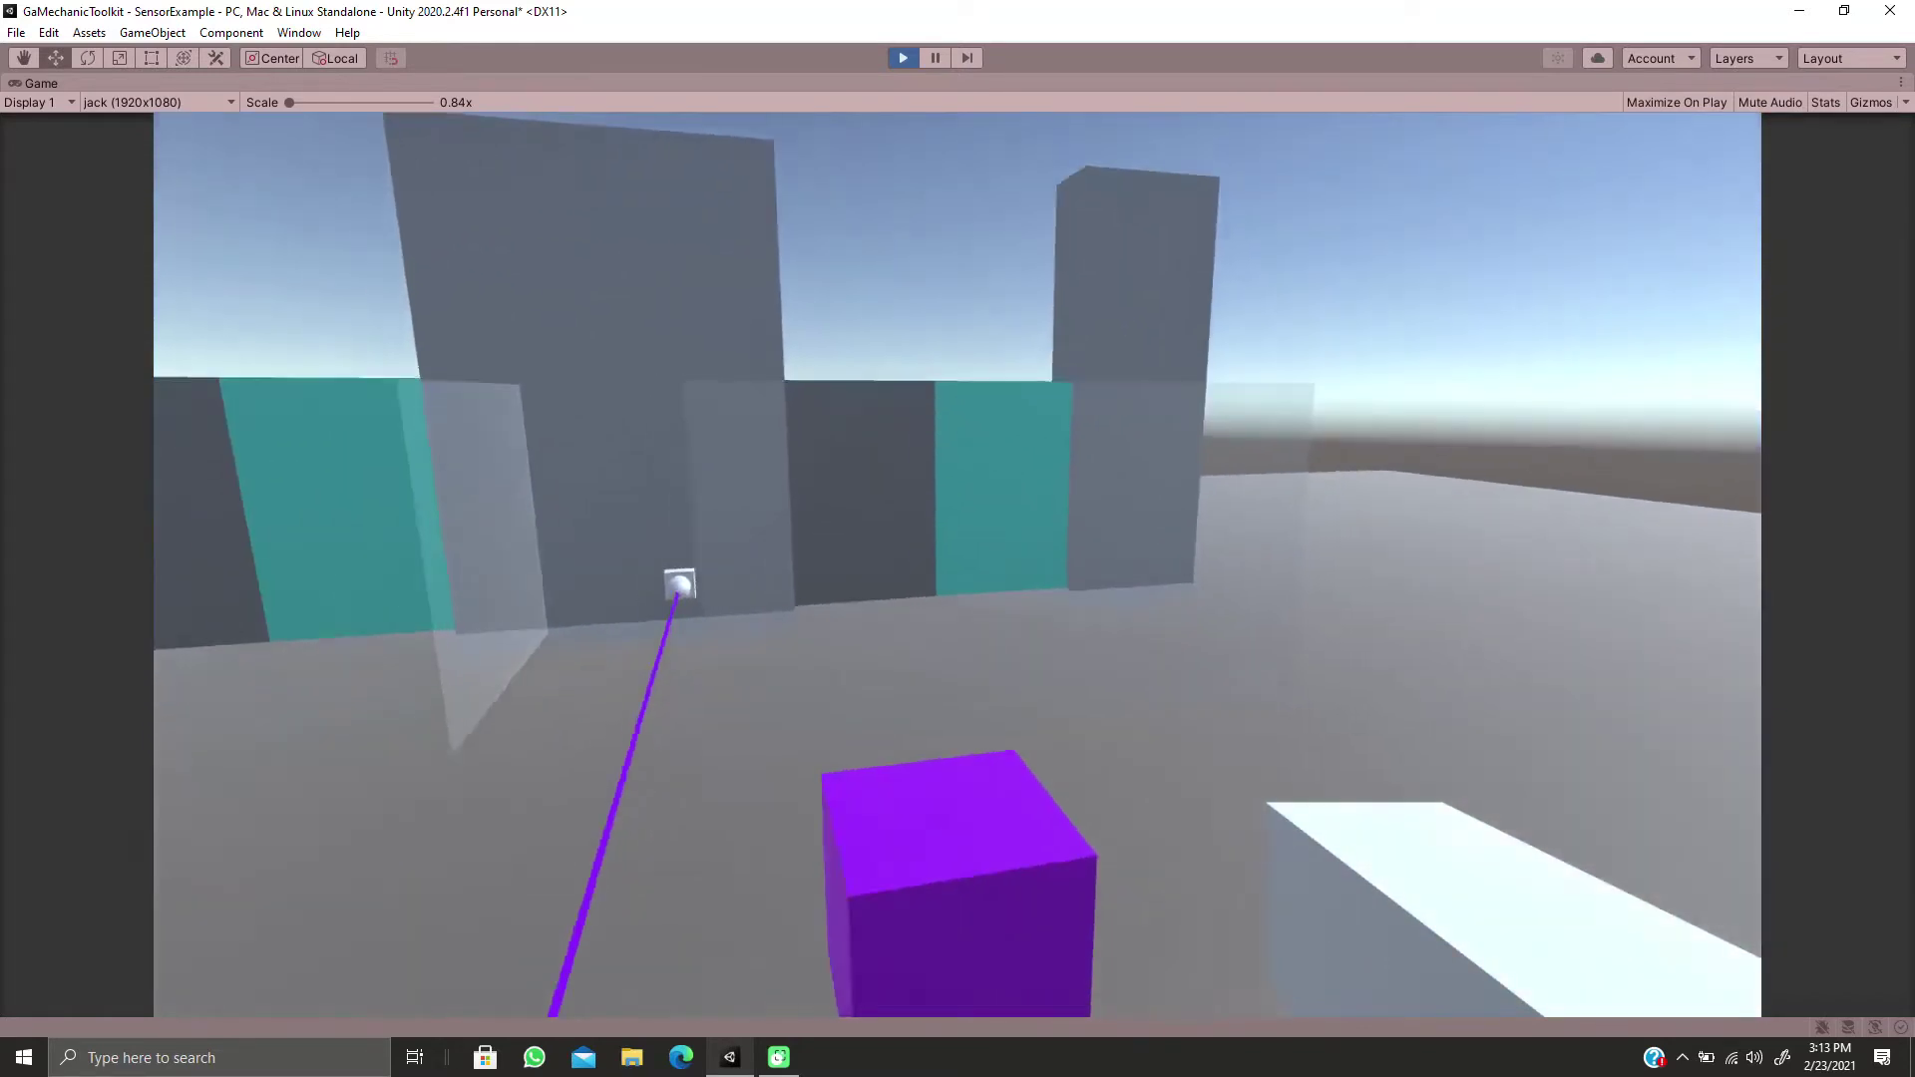
{"action": "key", "text": "w"}
{"action": "key", "text": "s"}
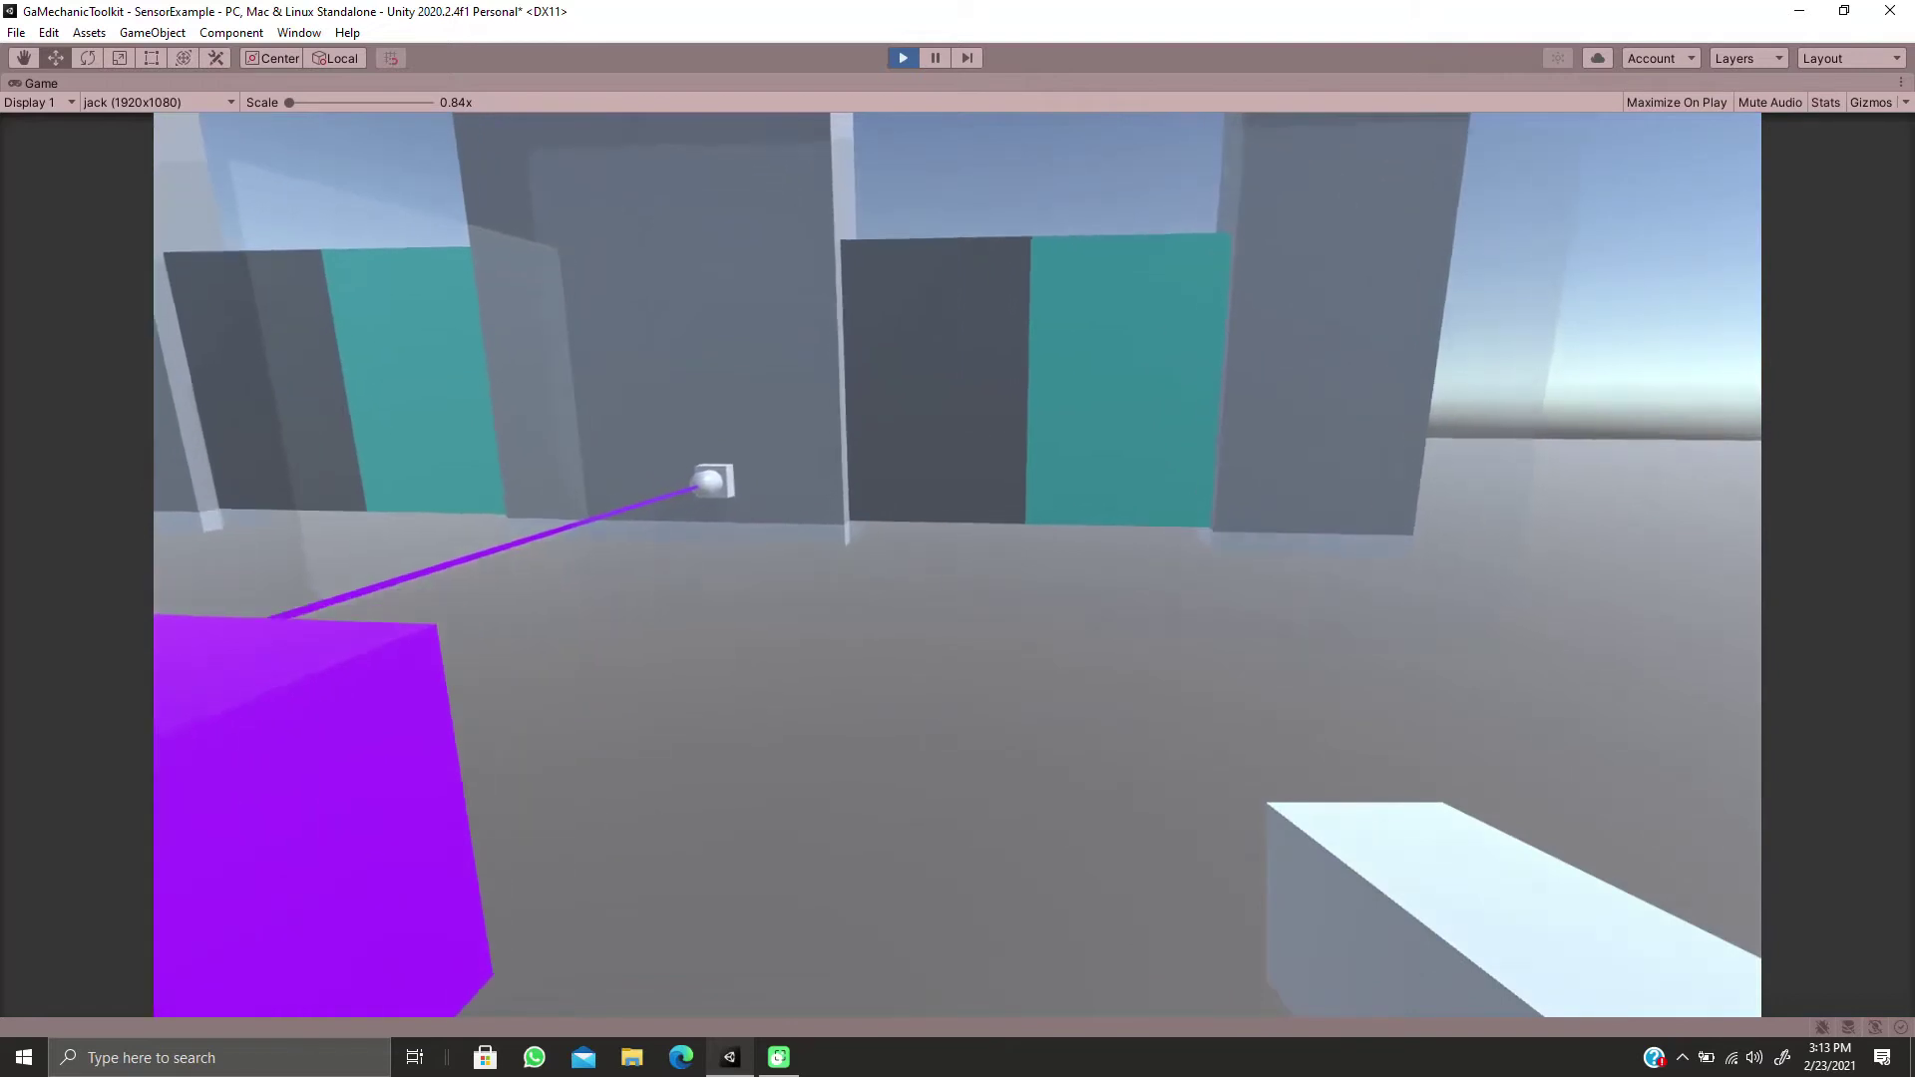
{"action": "key", "text": "w"}
{"action": "key", "text": "w"}
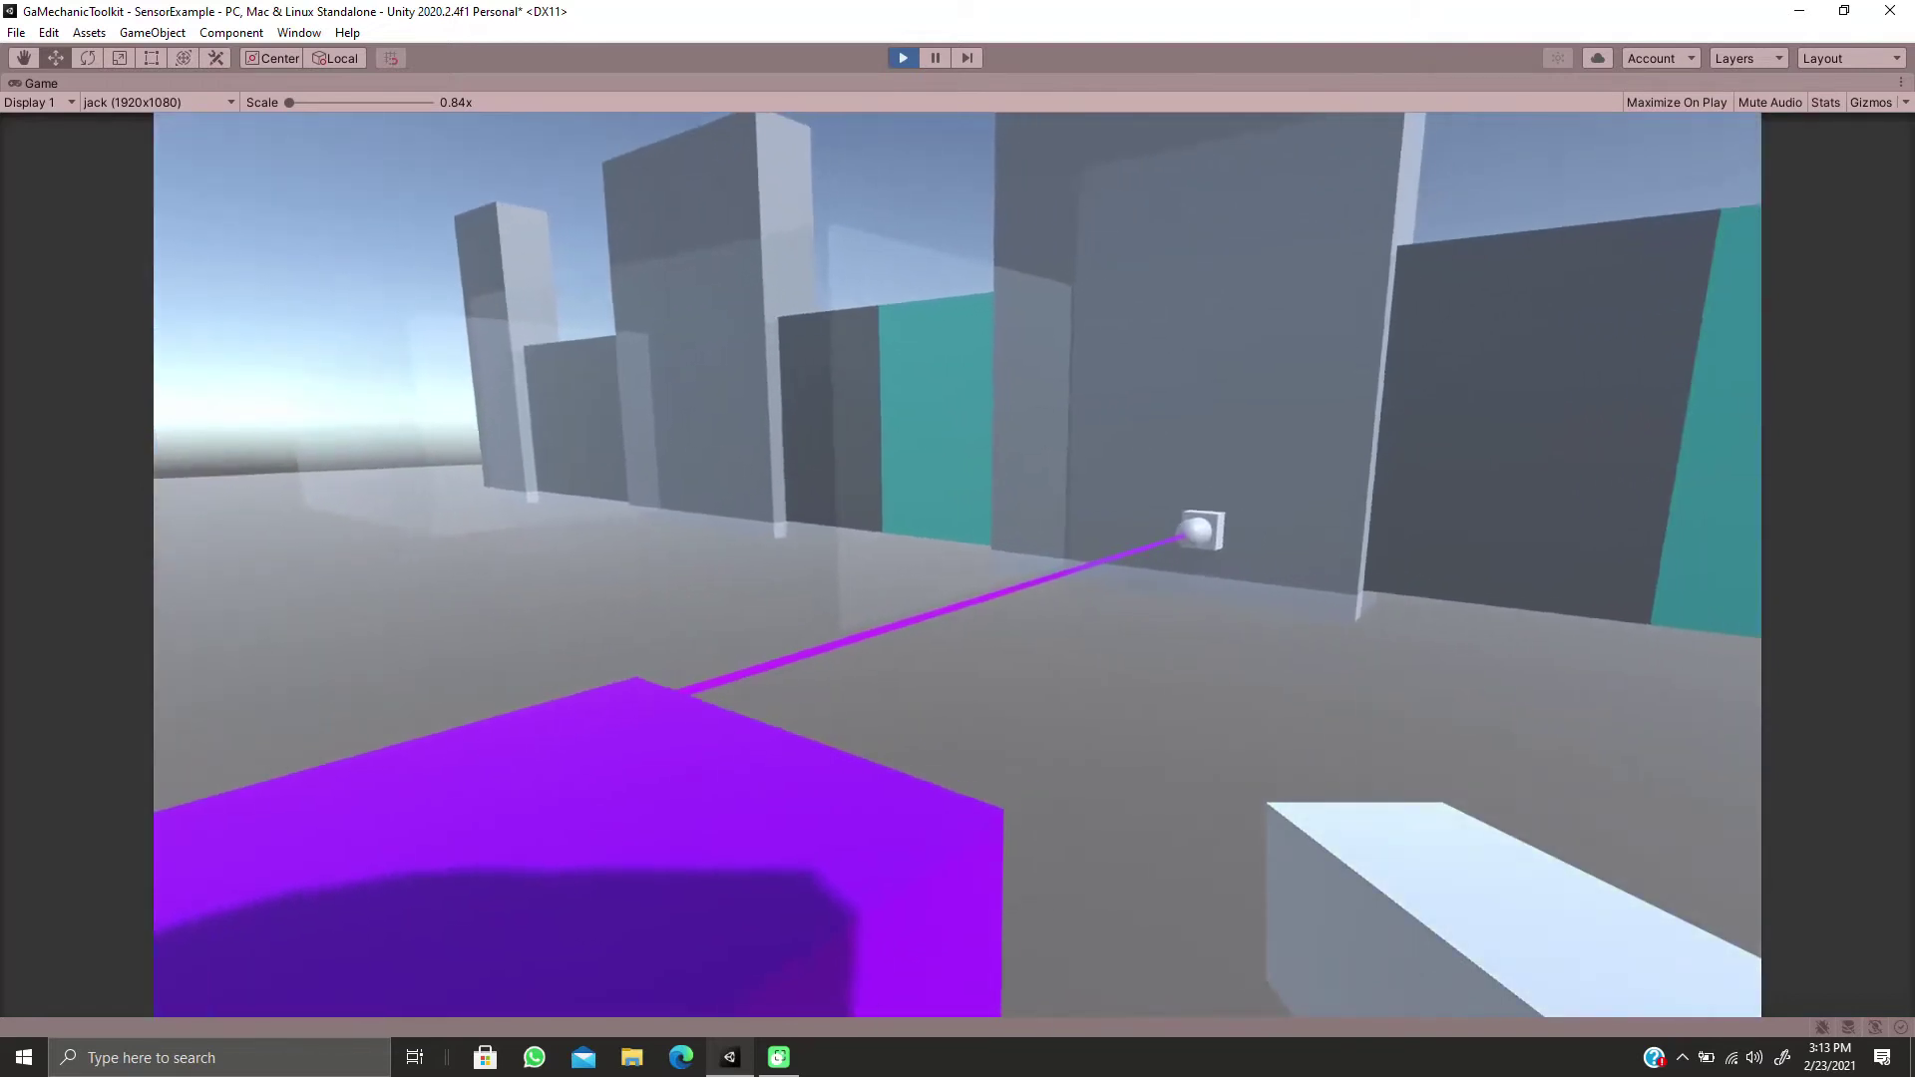
{"action": "key", "text": "s"}
{"action": "key", "text": "d"}
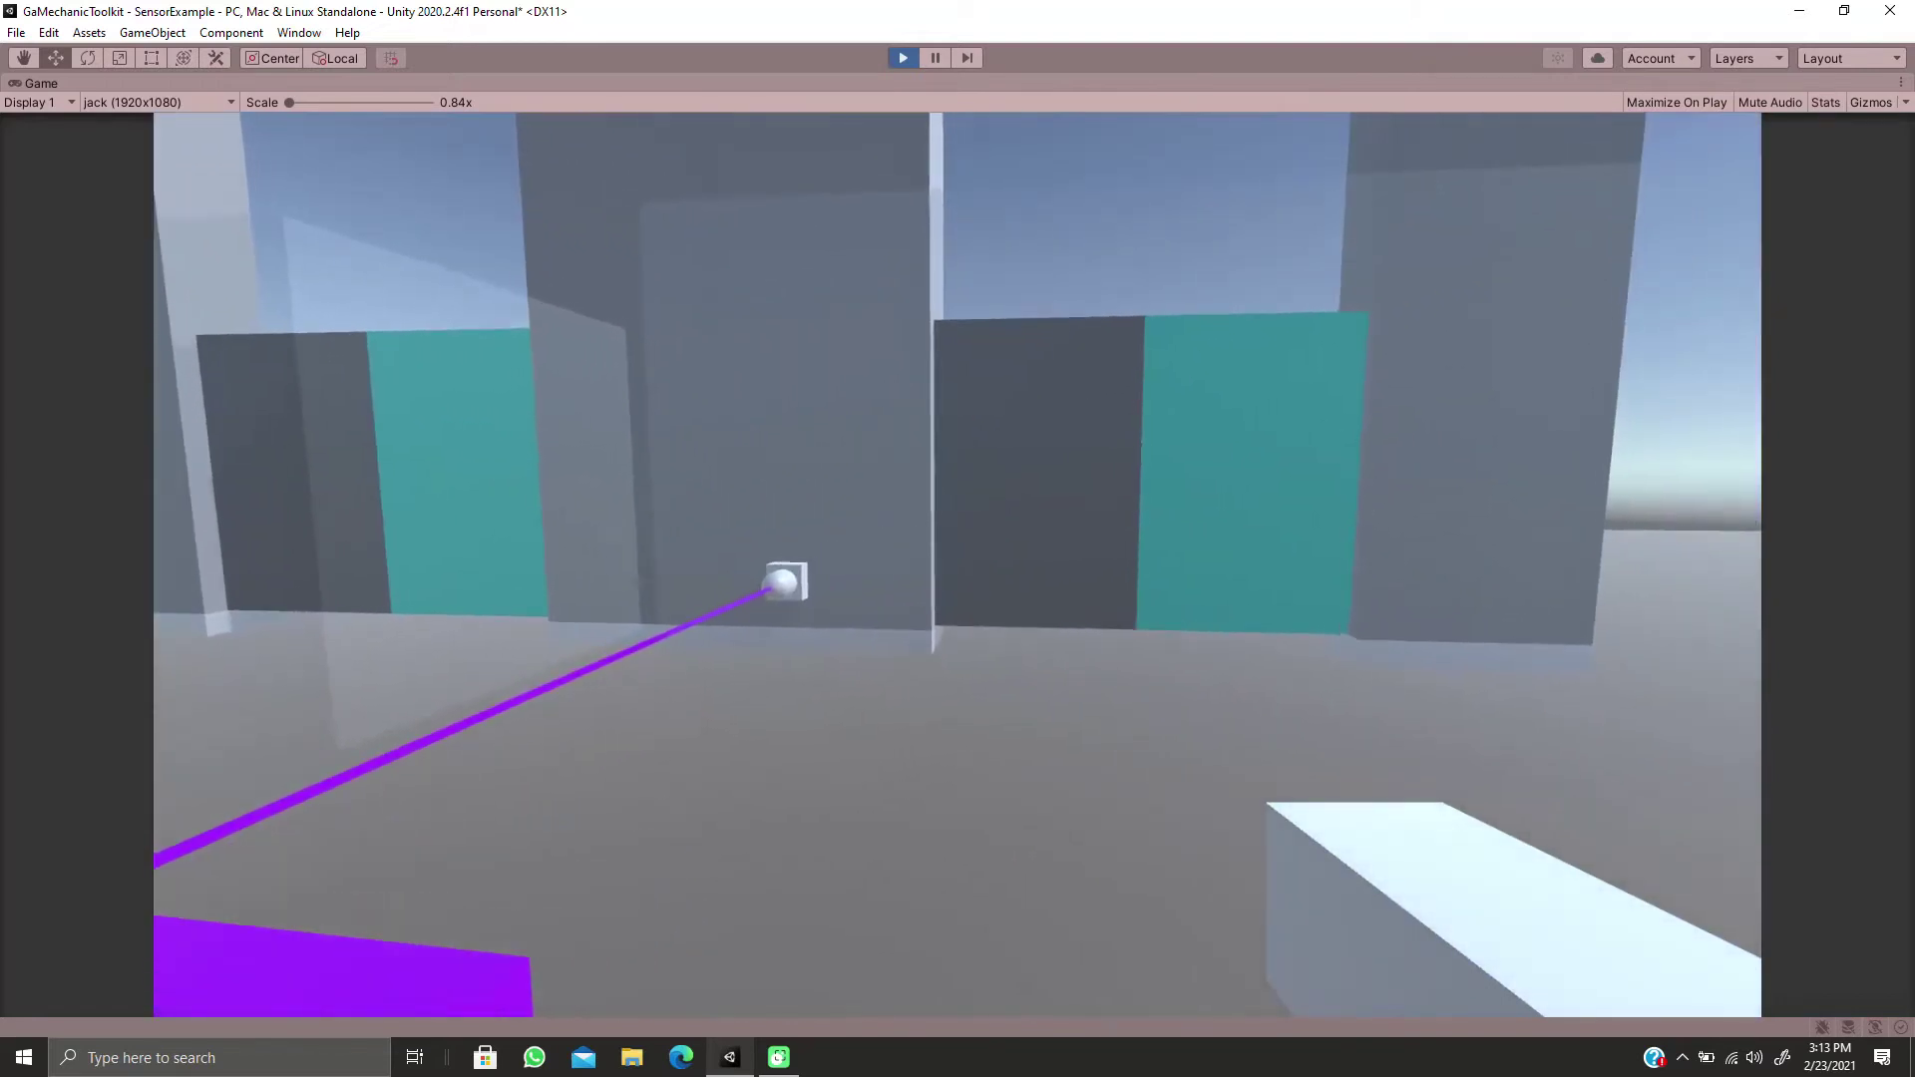
Walk up to the double door beside the laser emitter and back away to test it with the player
{"action": "key", "text": "w"}
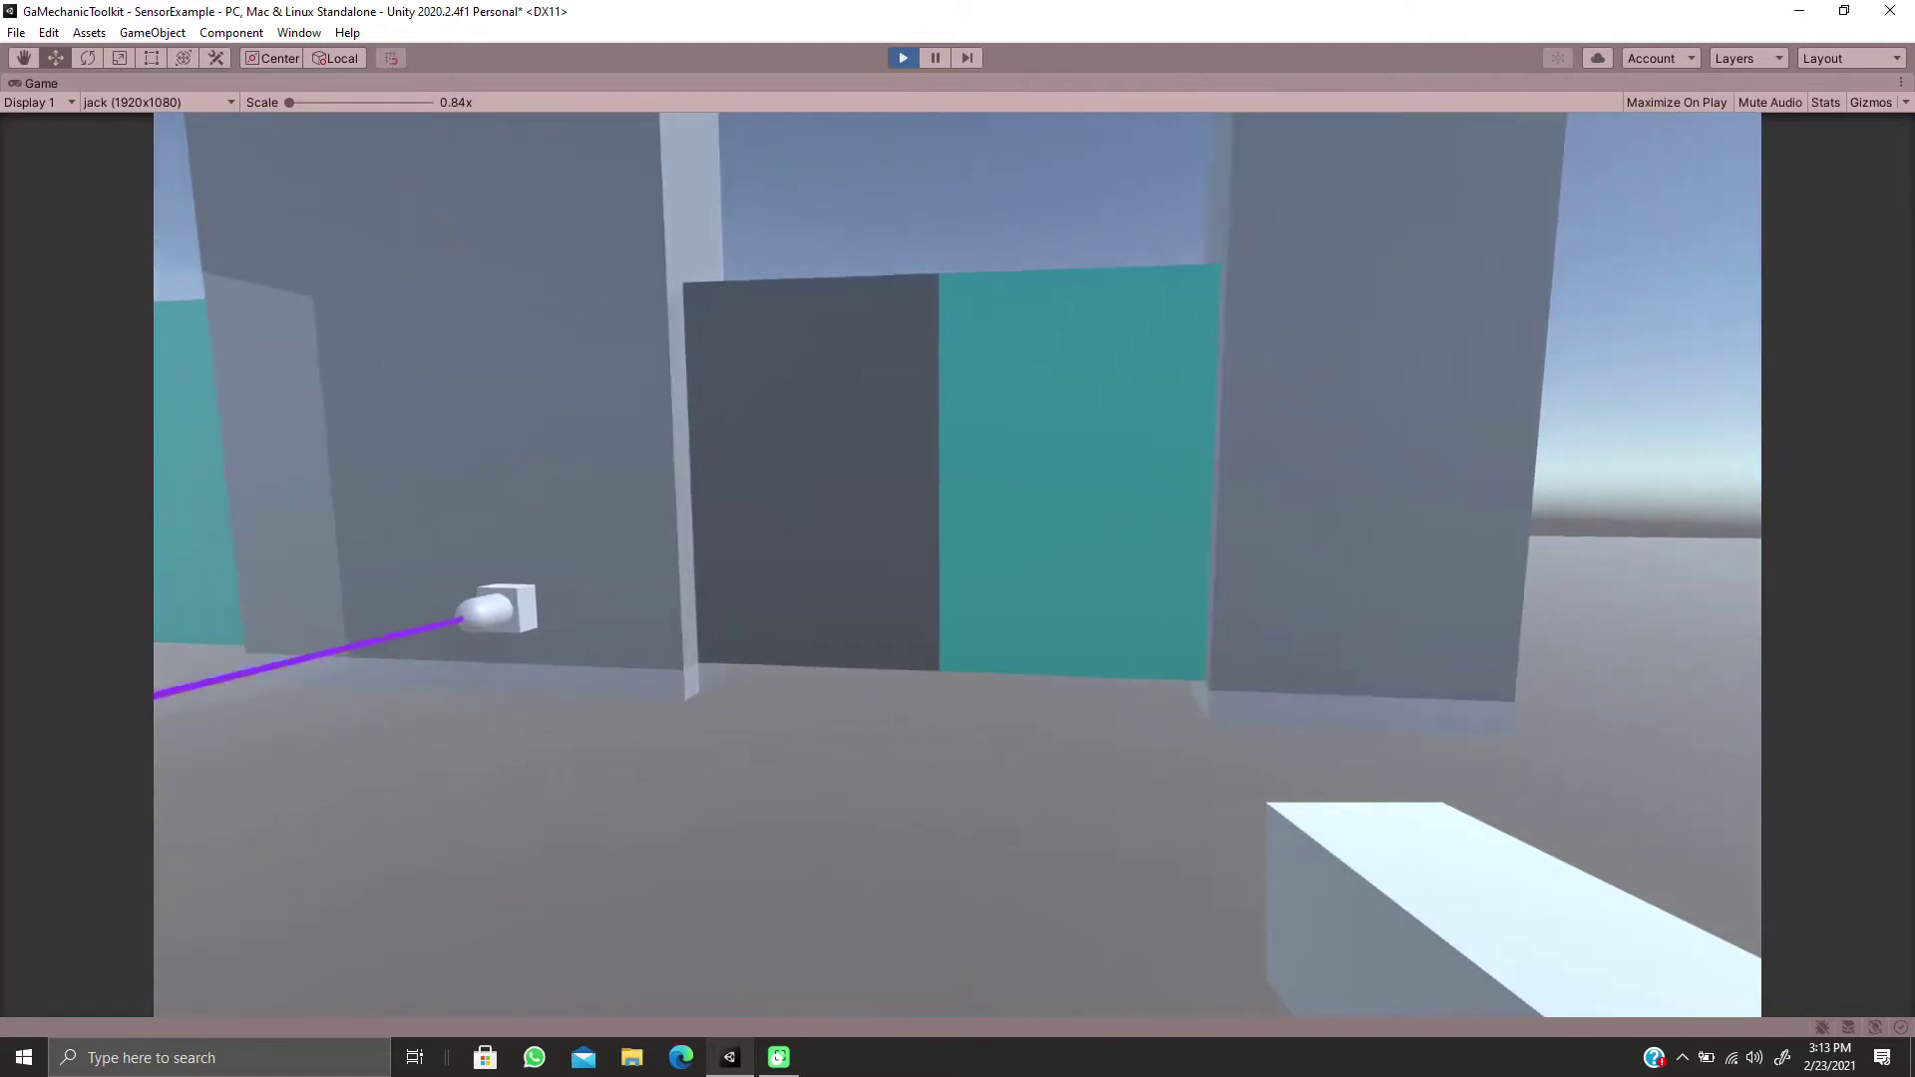
{"action": "key", "text": "s"}
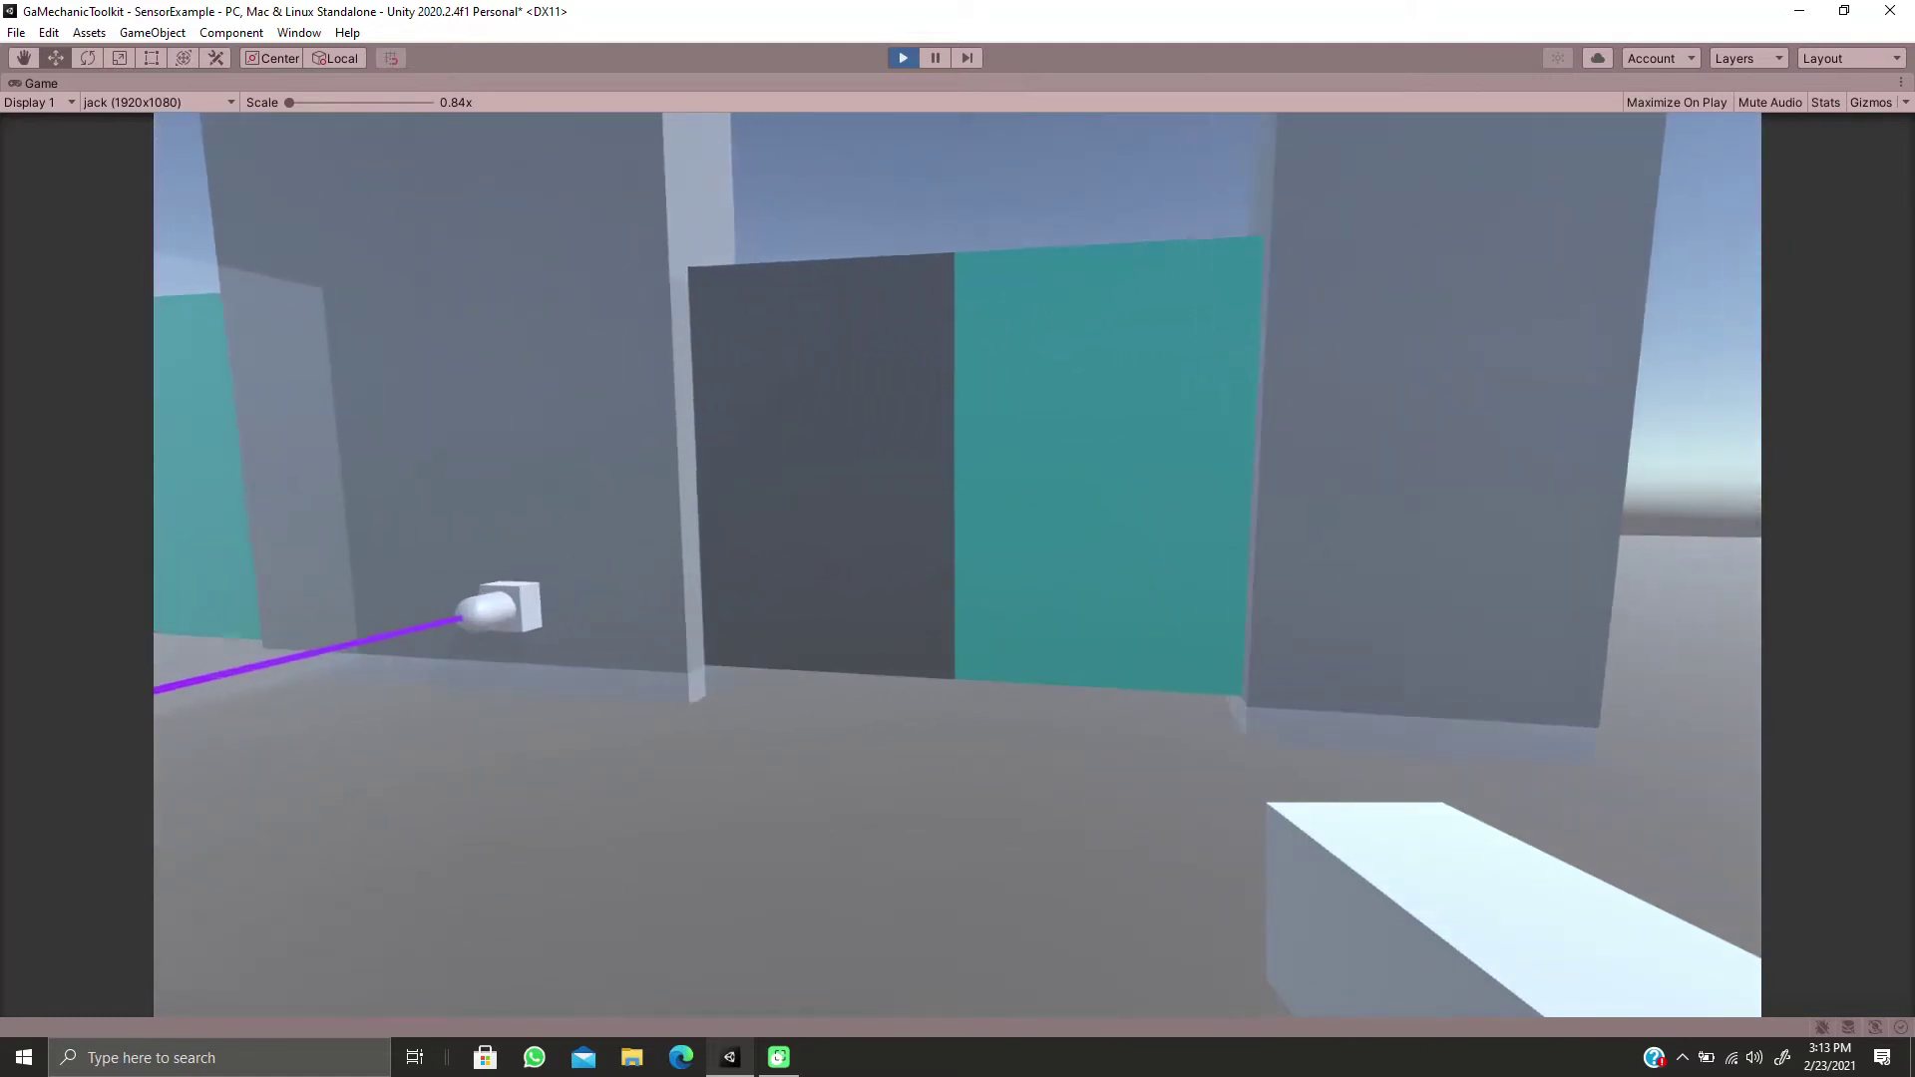
{"action": "key", "text": "w"}
{"action": "key", "text": "s"}
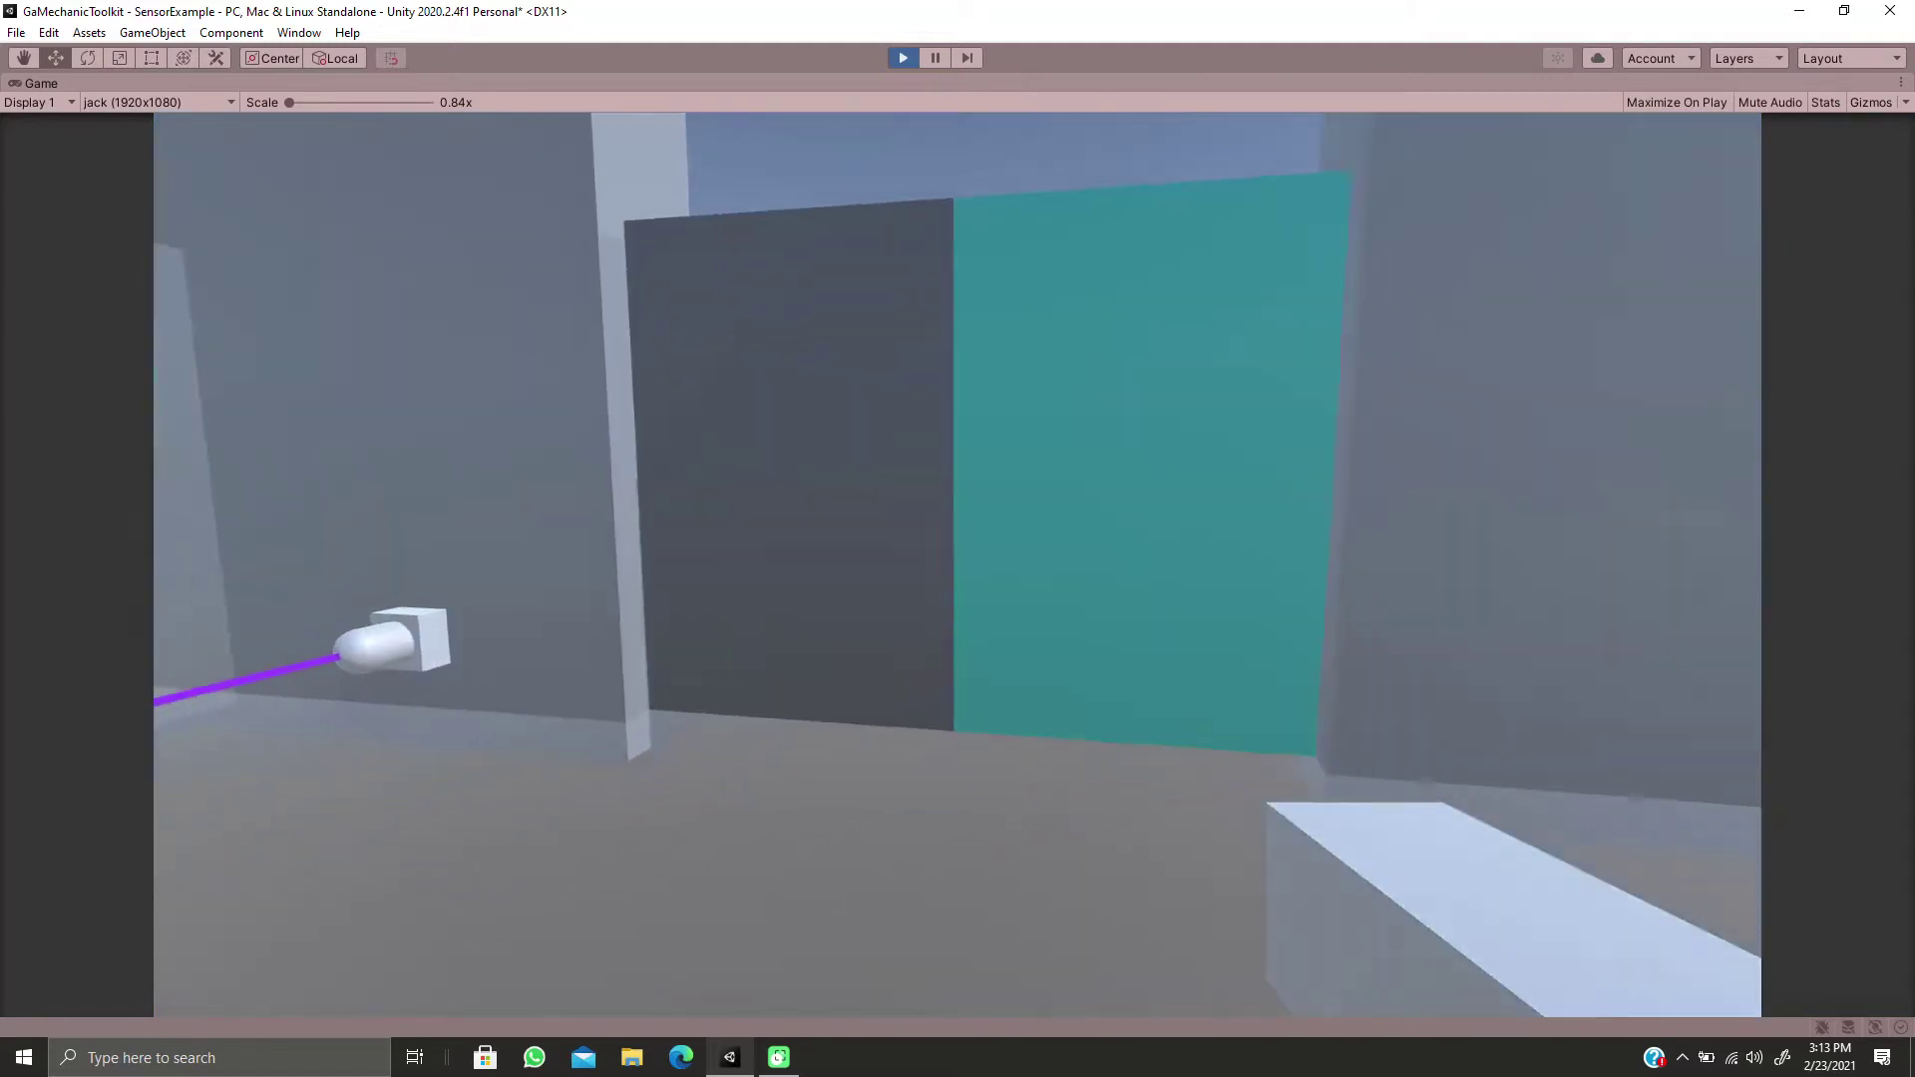
Move a purple cube into the laser beam in front of the emitter to trigger the sensor
{"action": "key", "text": "s"}
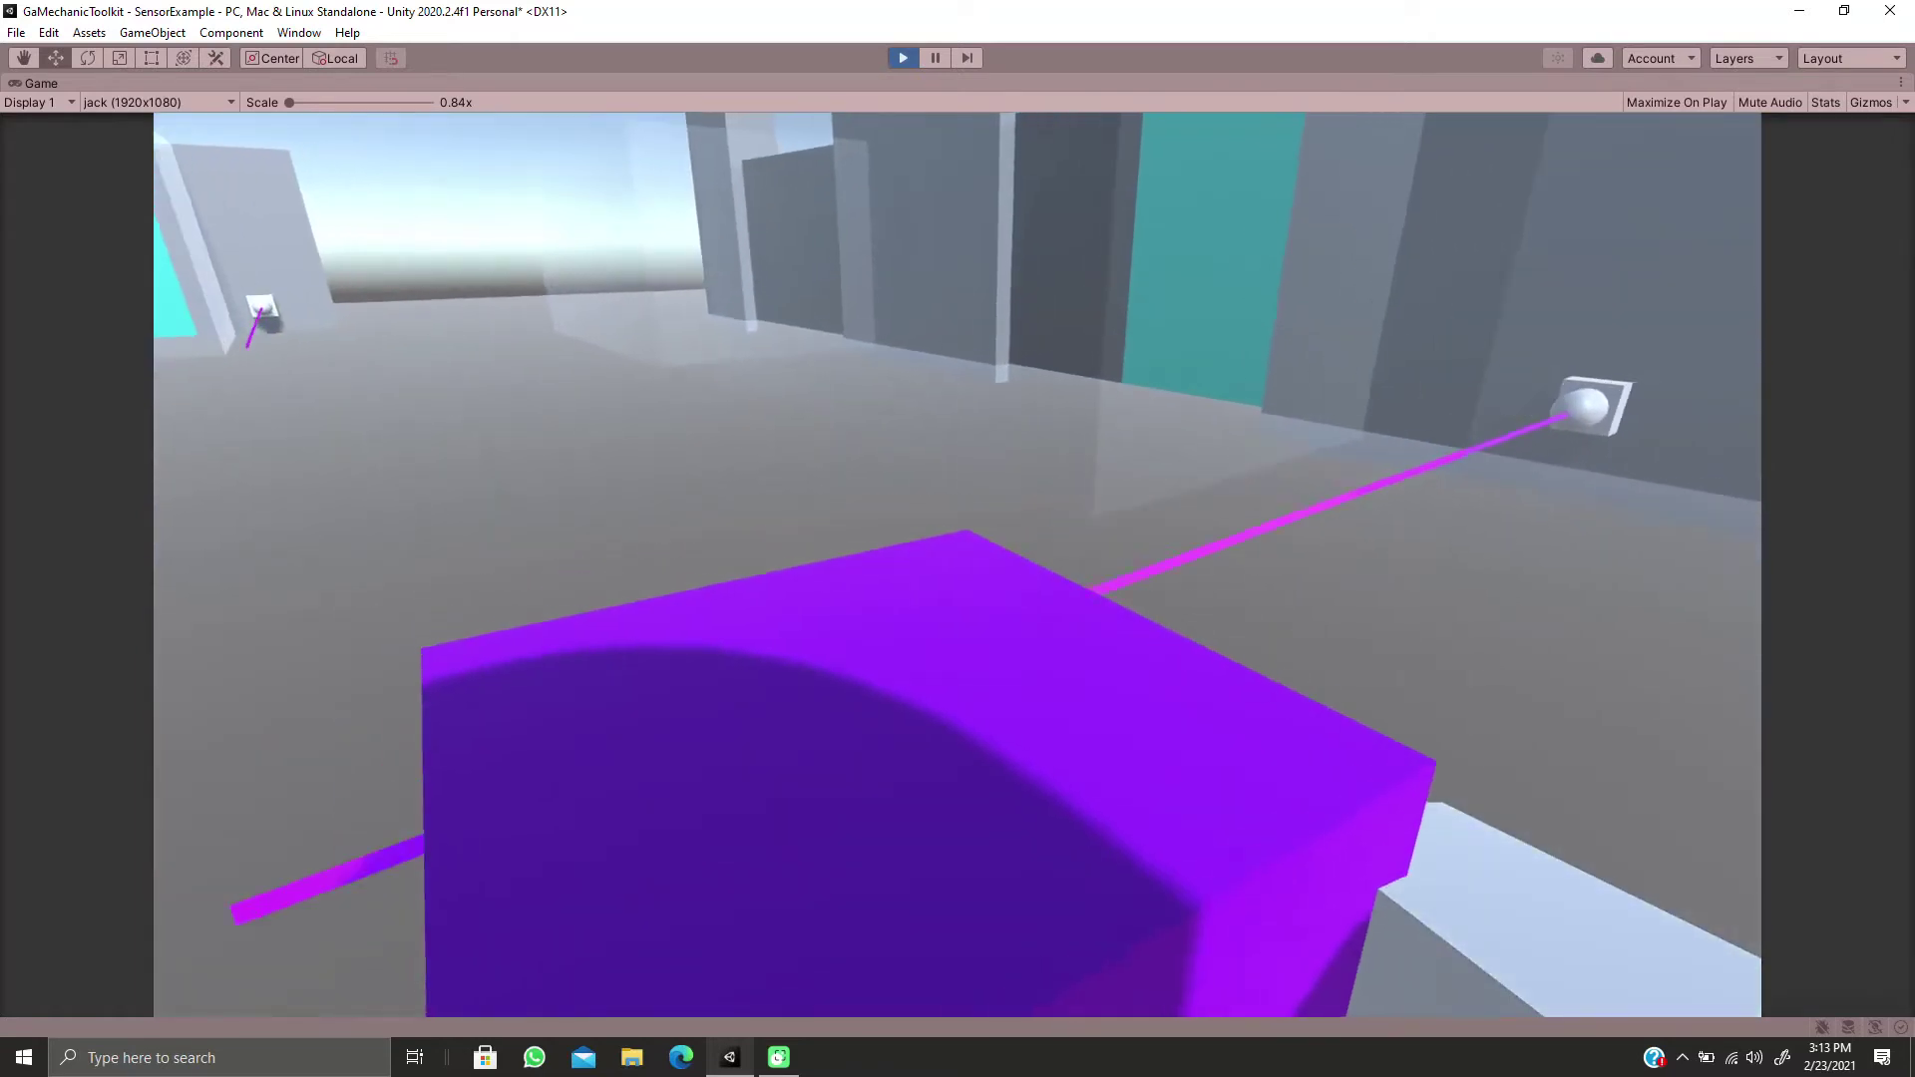
{"action": "key", "text": "s"}
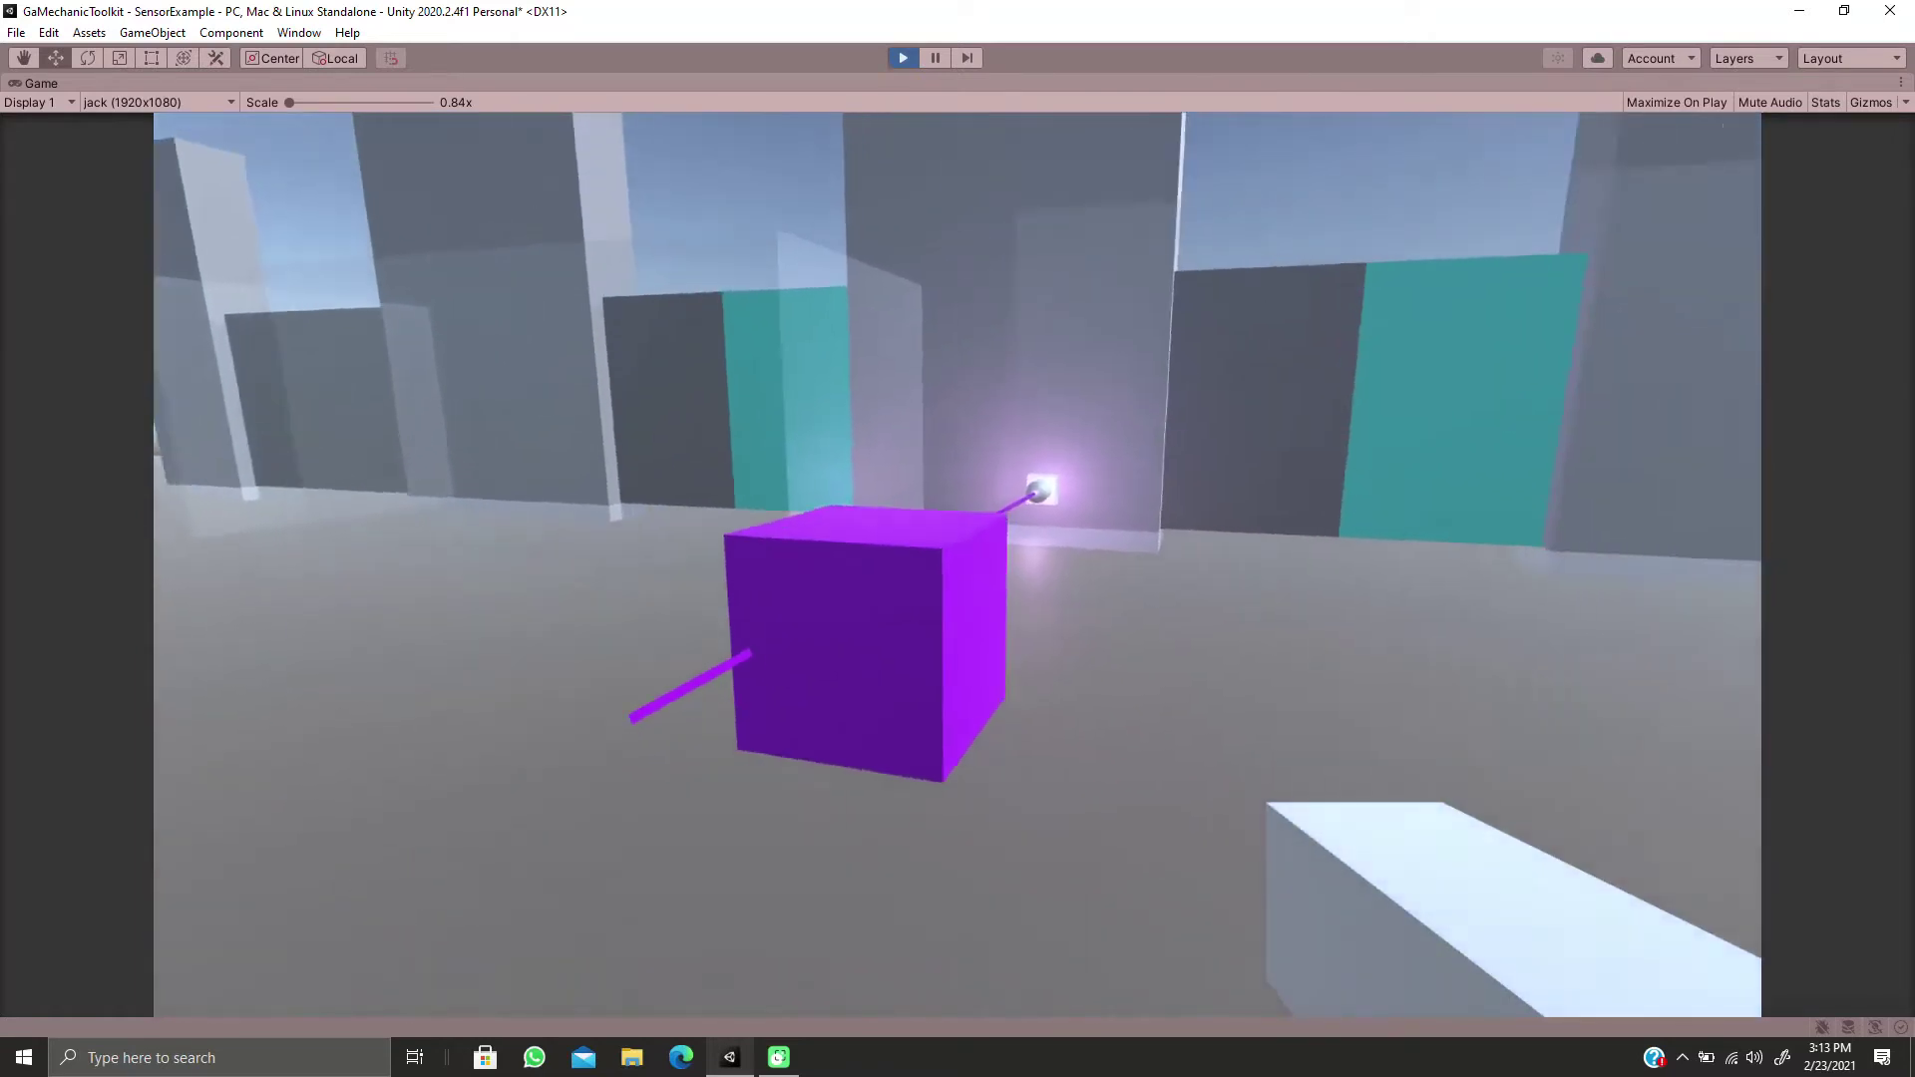
{"action": "key", "text": "w"}
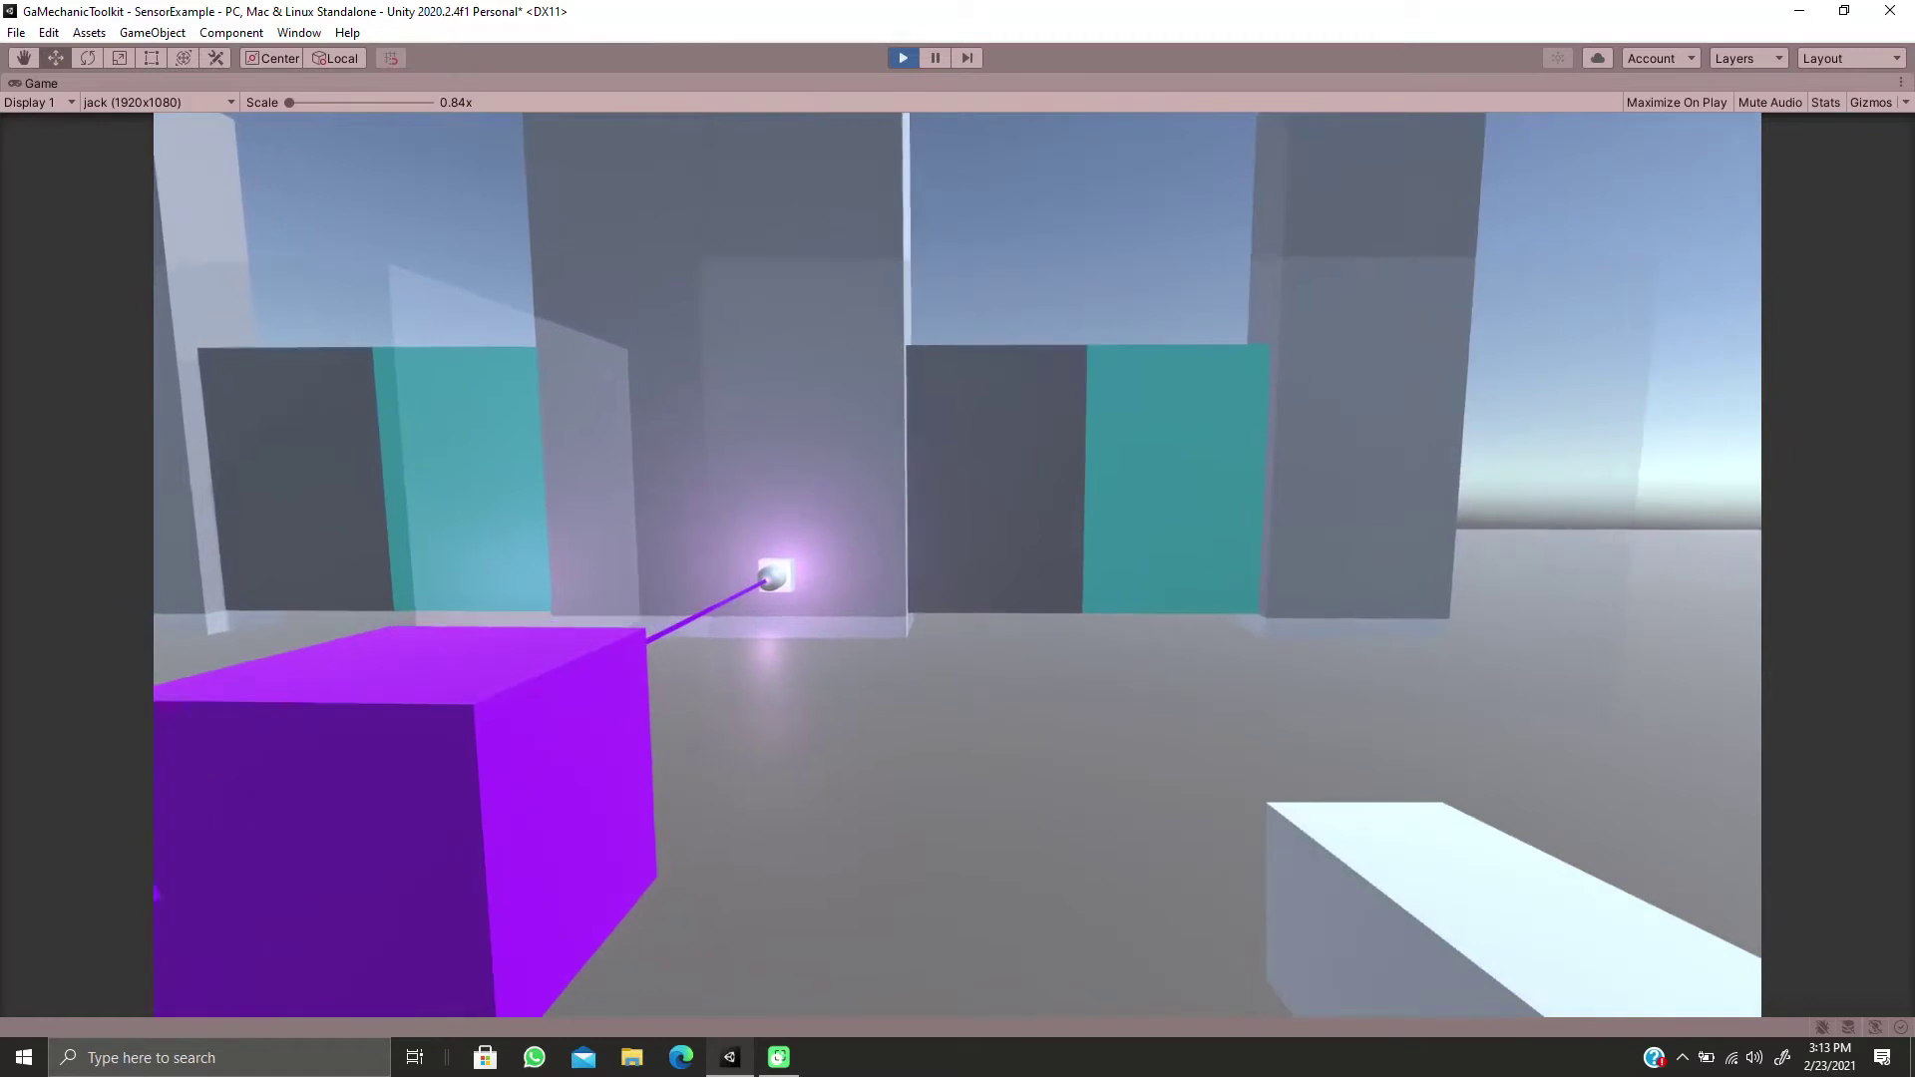
Approach the laser-controlled double door to check its panels, and shoot a ball toward the purple cube in the beam
{"action": "key", "text": "w"}
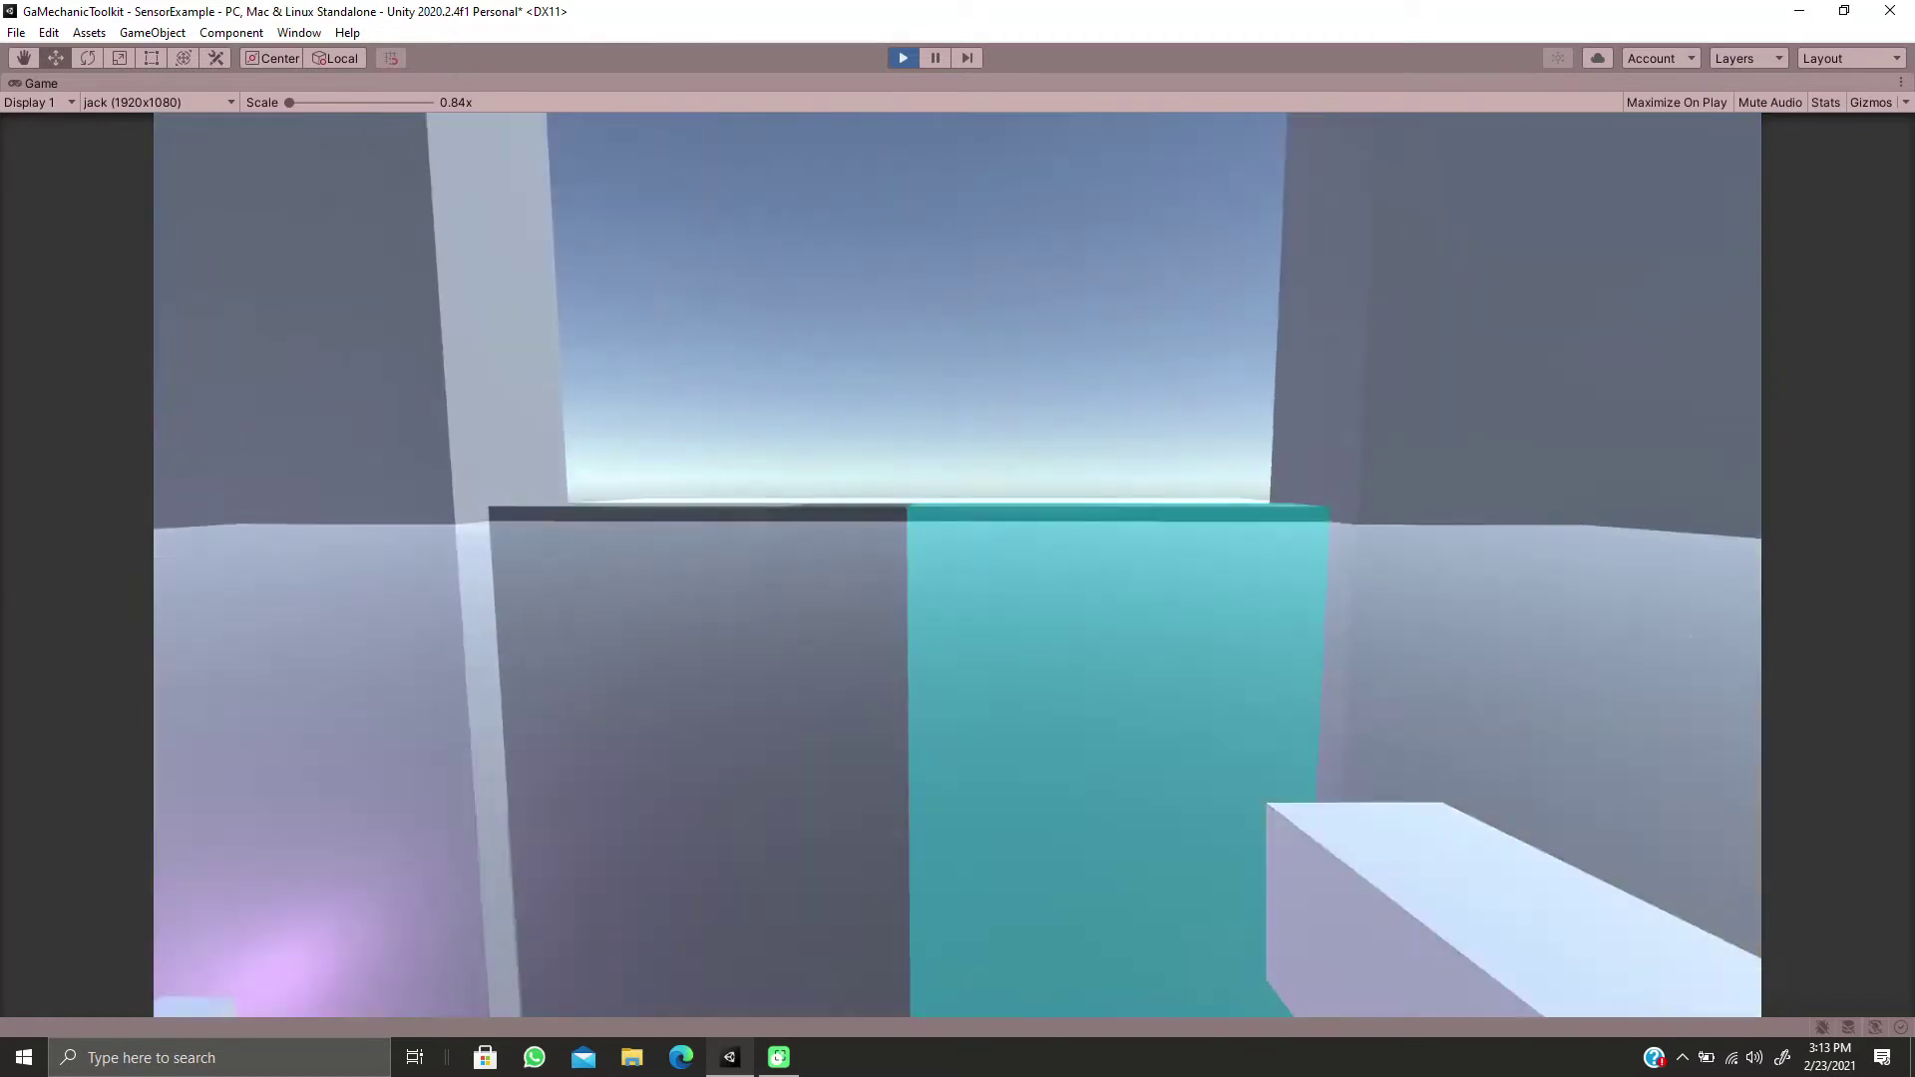
{"action": "key", "text": "s"}
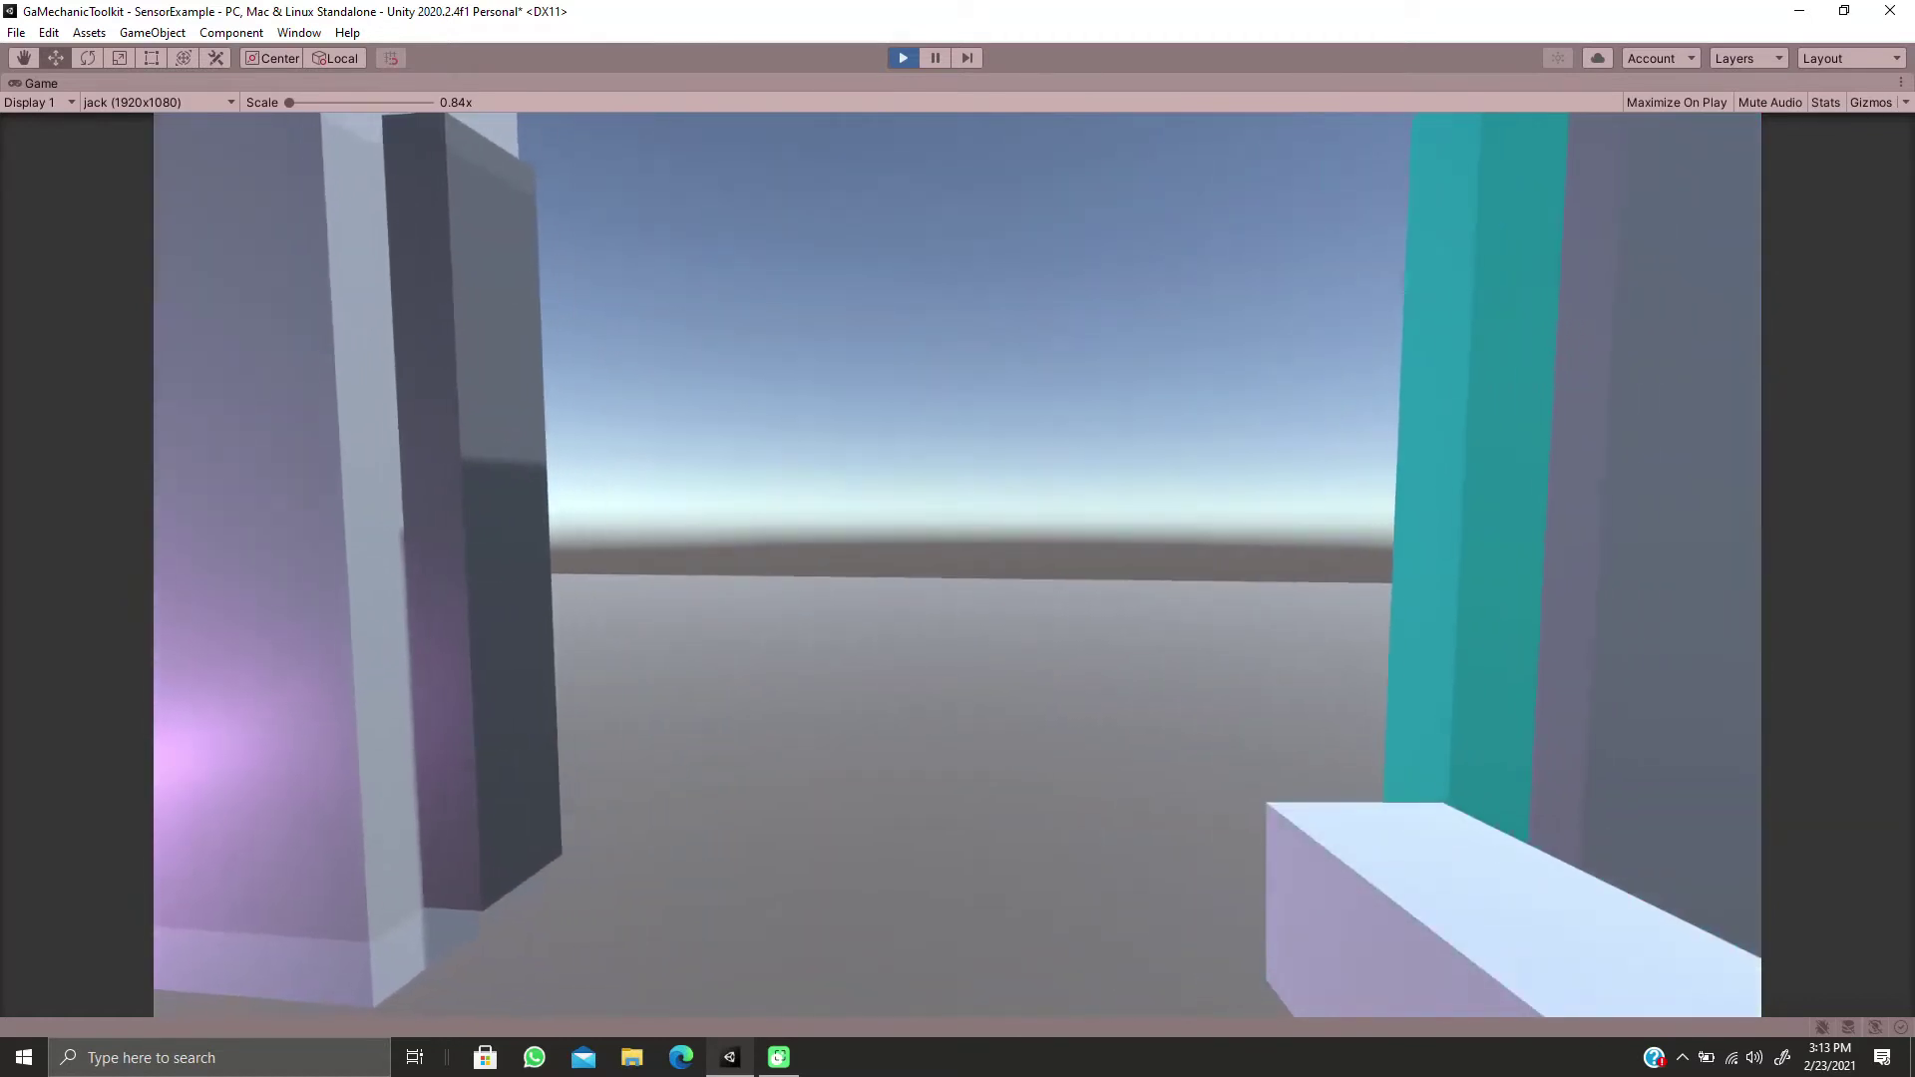
{"action": "key", "text": "s"}
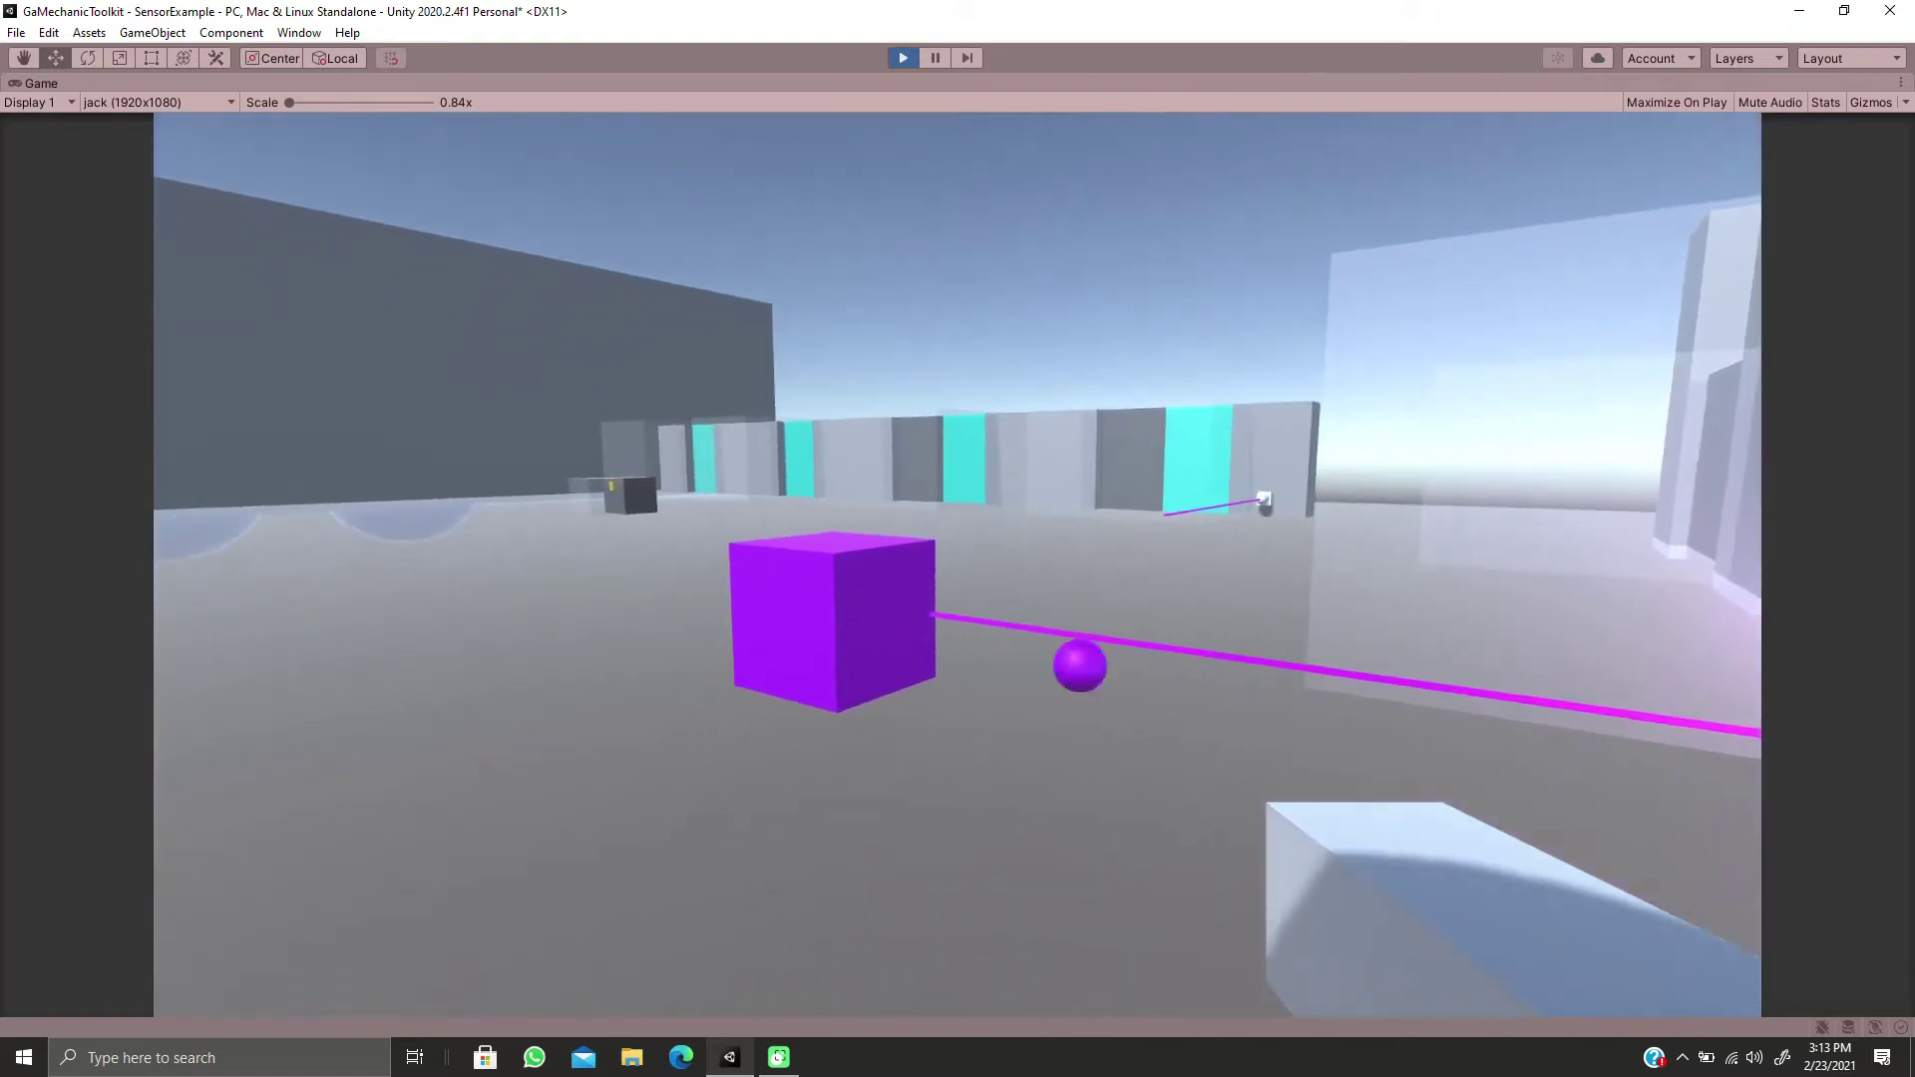
{"action": "left_click", "coordinate": [957, 564]}
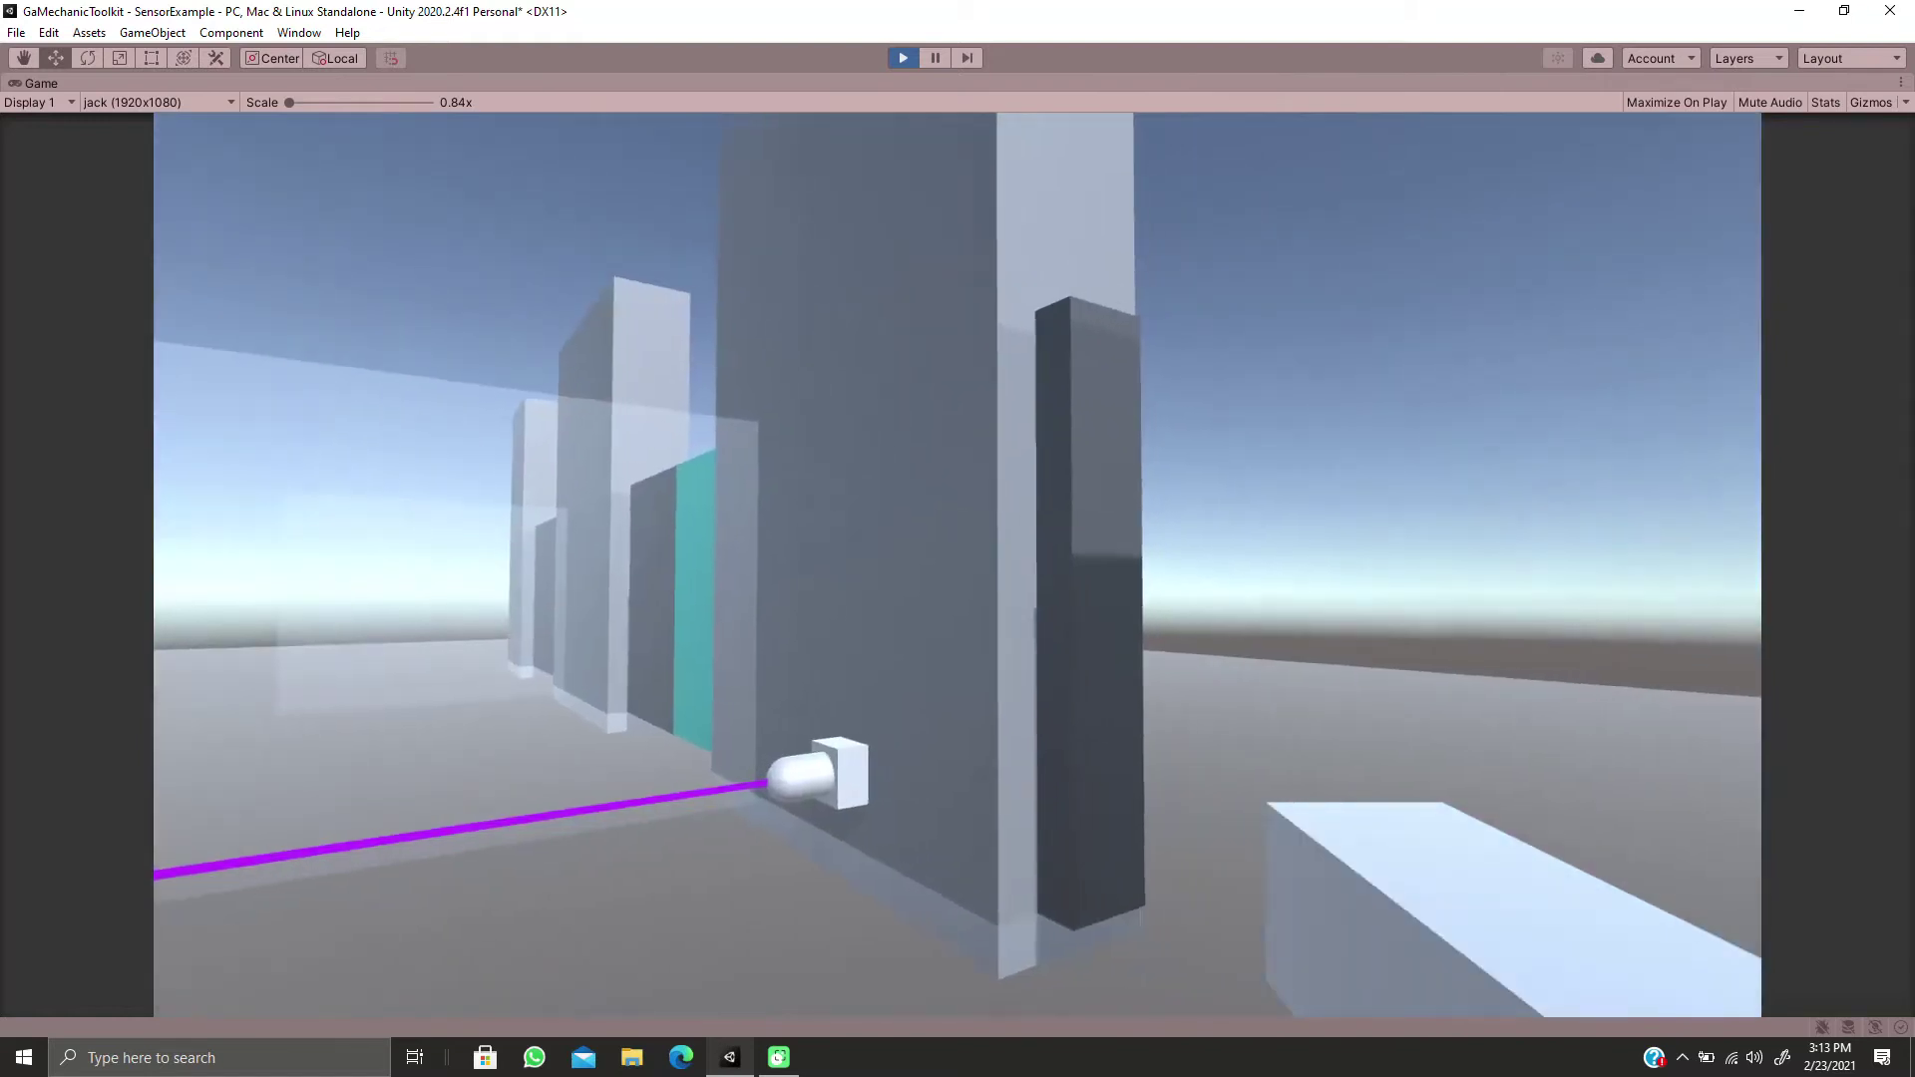
Cross to the cyan rotating door with the handle, walk up to it to trigger it, and back away around its frame
{"action": "key", "text": "s"}
{"action": "key", "text": "a"}
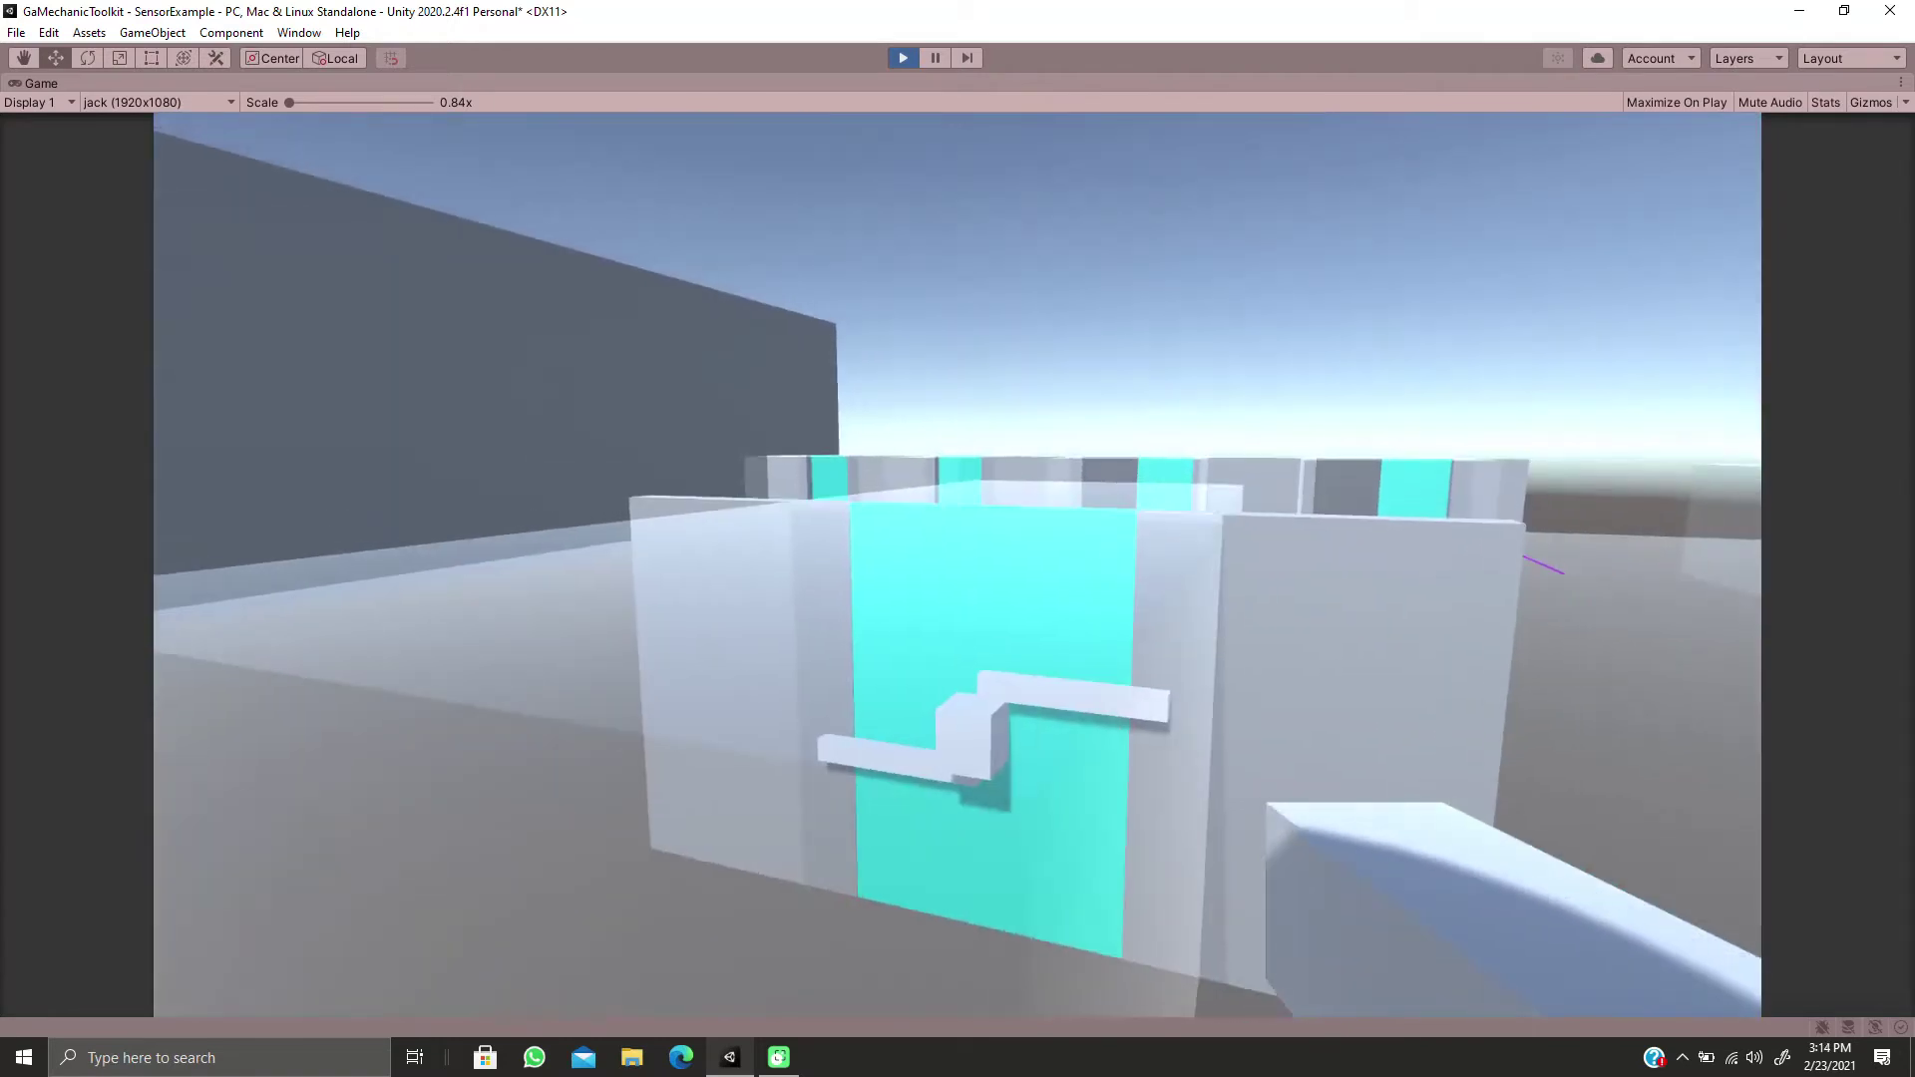
{"action": "key", "text": "a"}
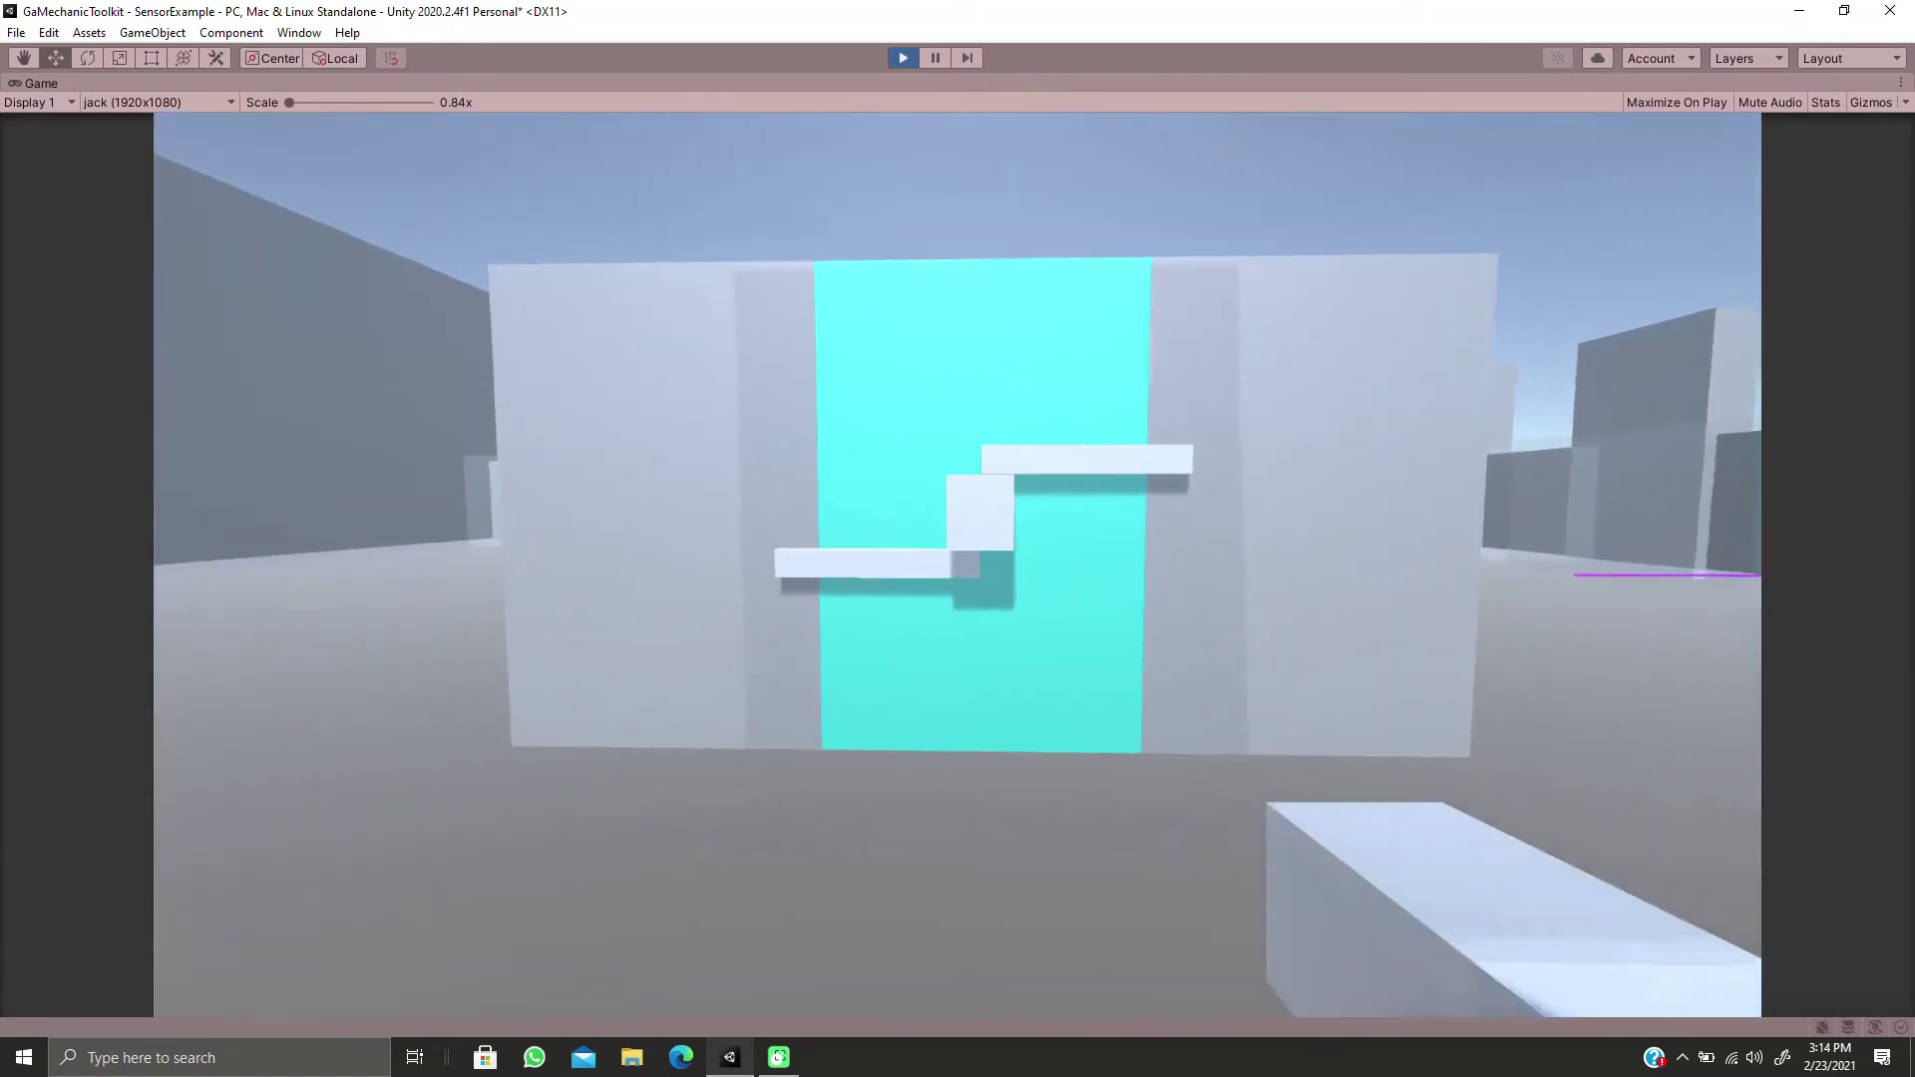
{"action": "key", "text": "w"}
{"action": "key", "text": "w"}
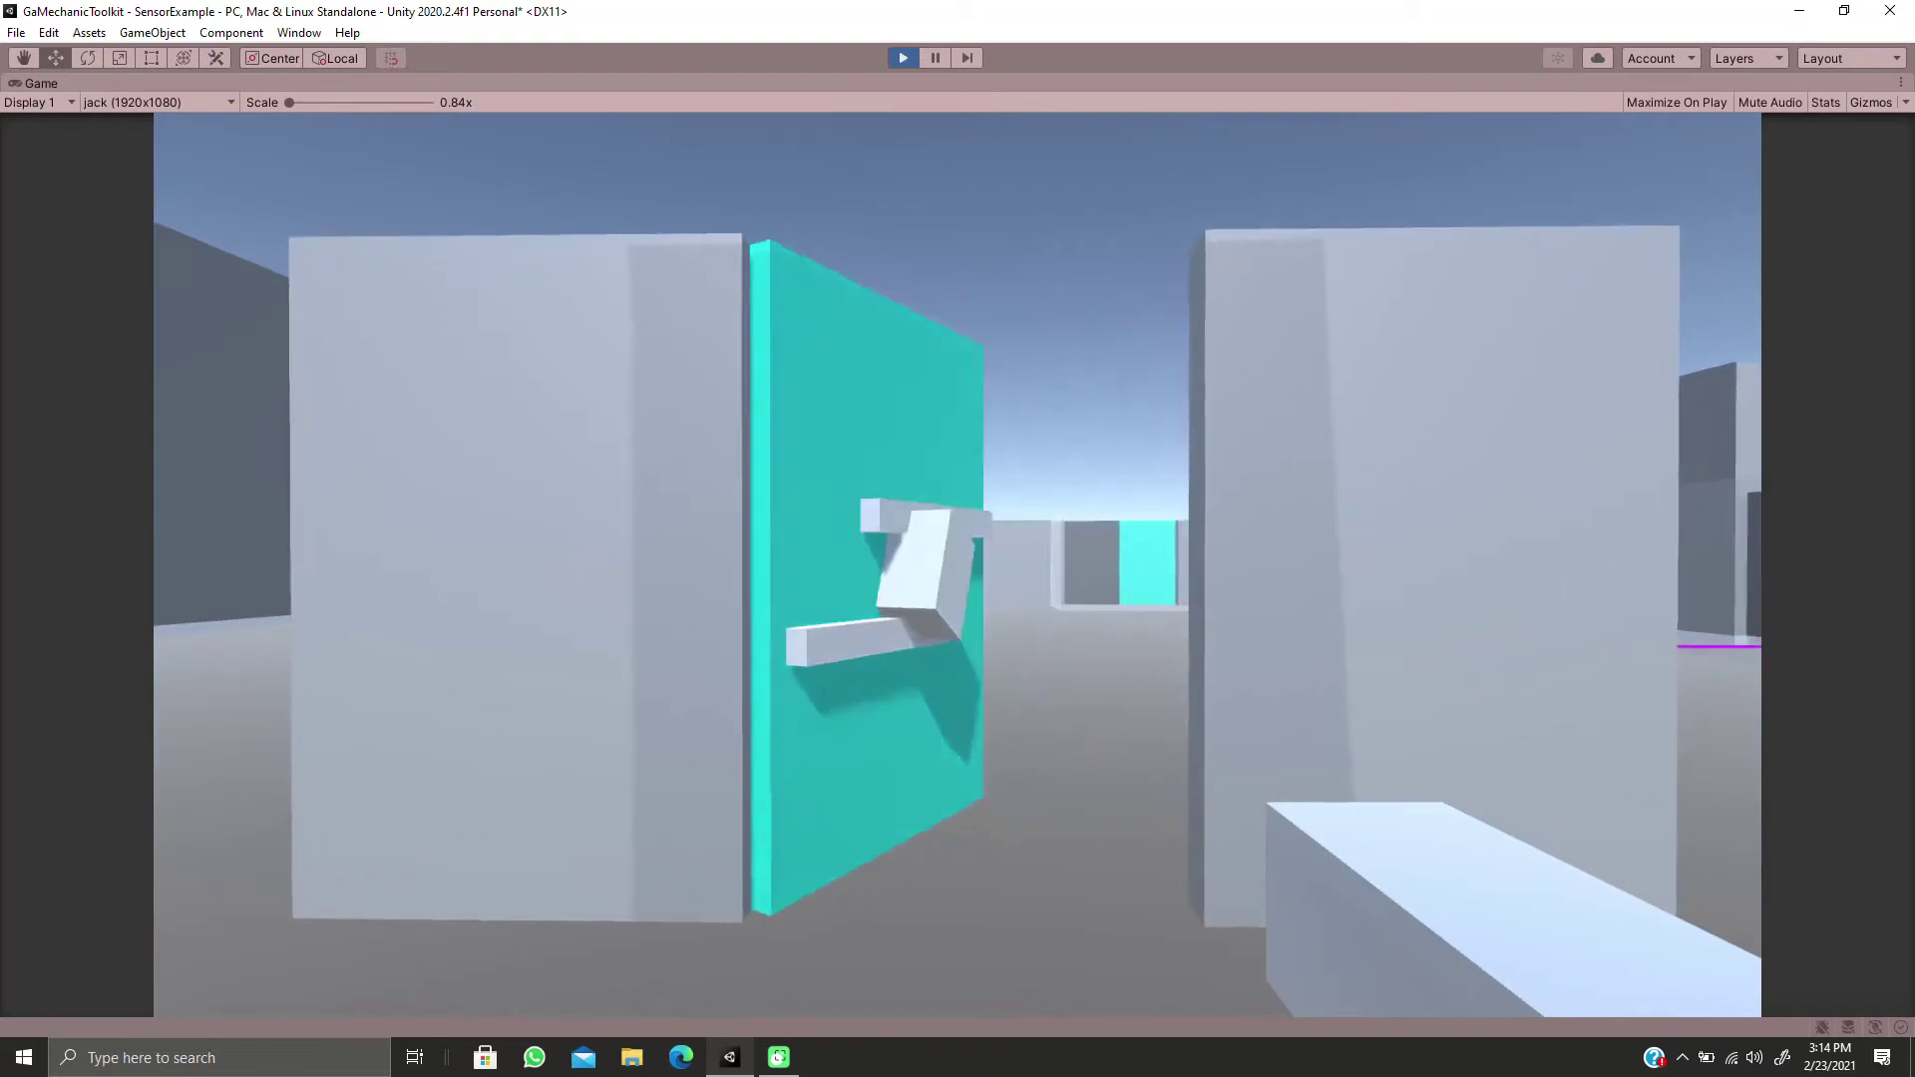
{"action": "key", "text": "s"}
{"action": "key", "text": "d"}
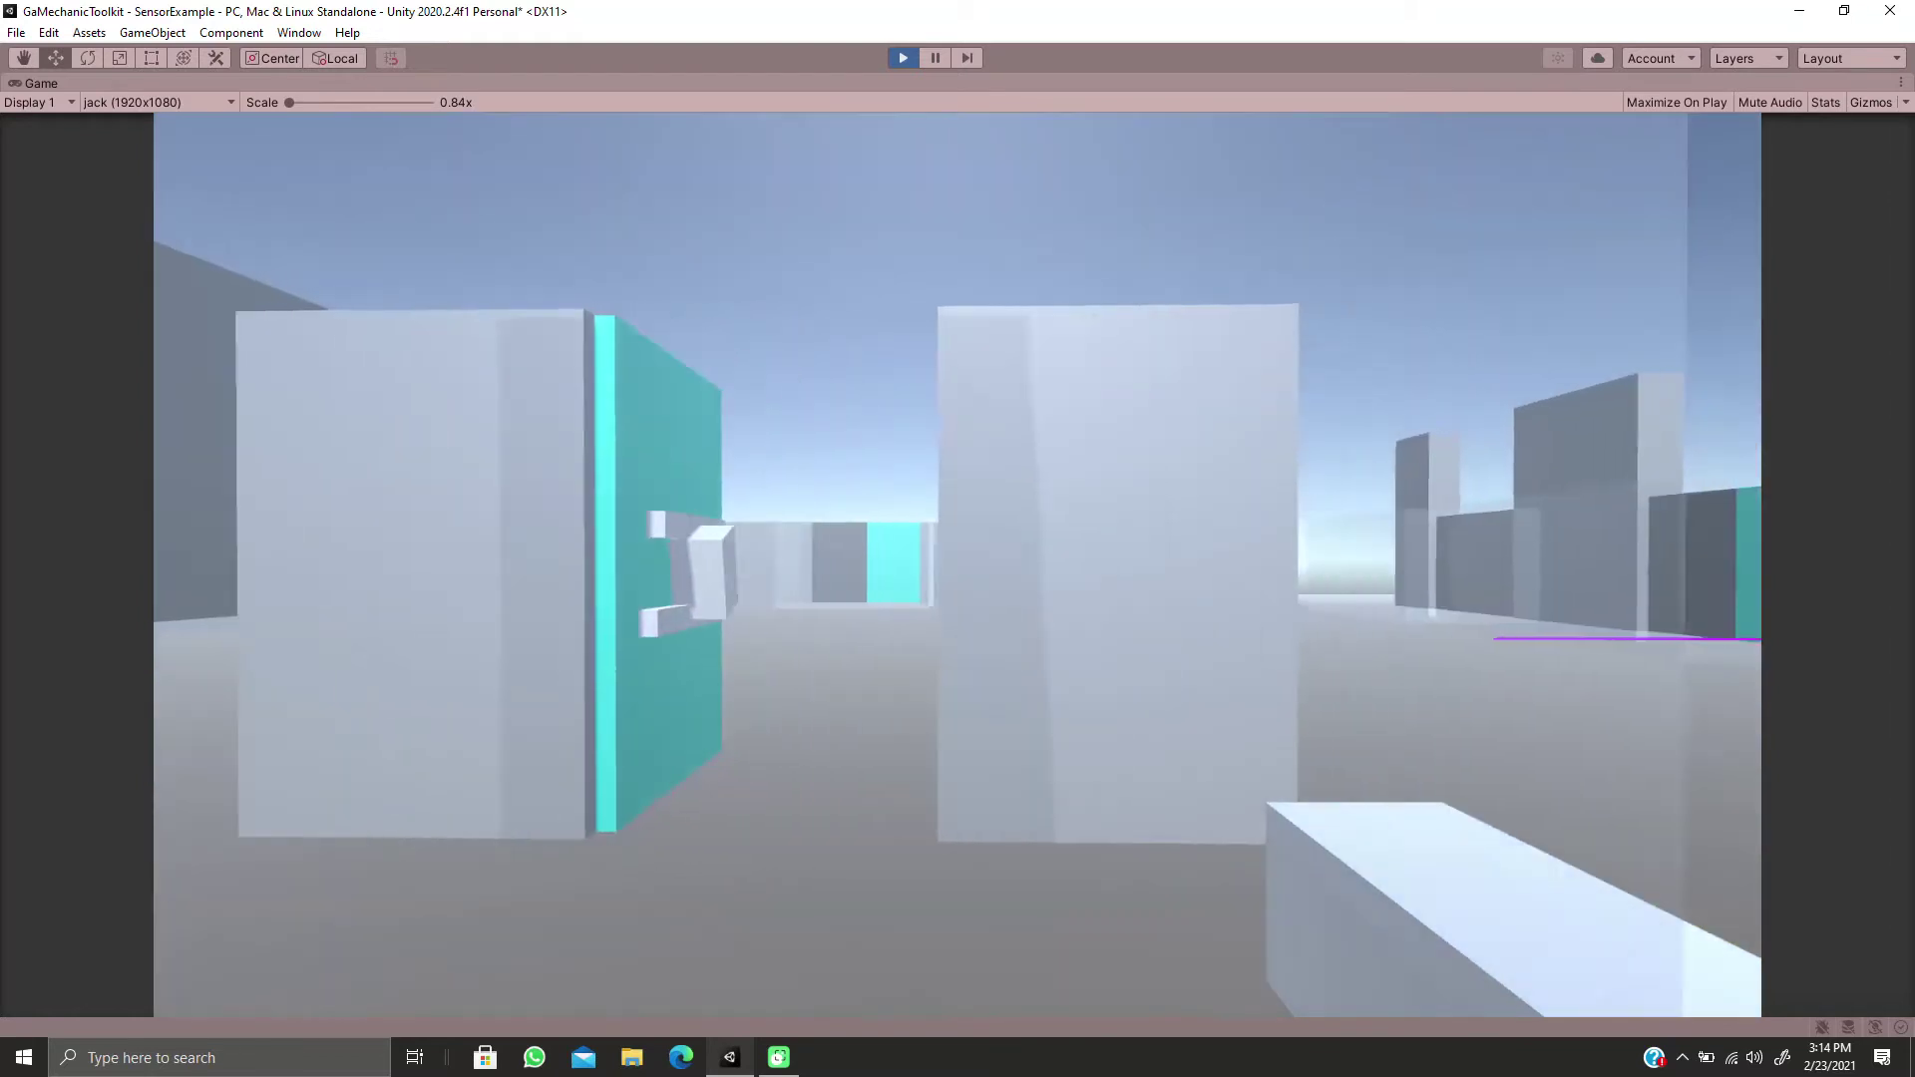
{"action": "key", "text": "d"}
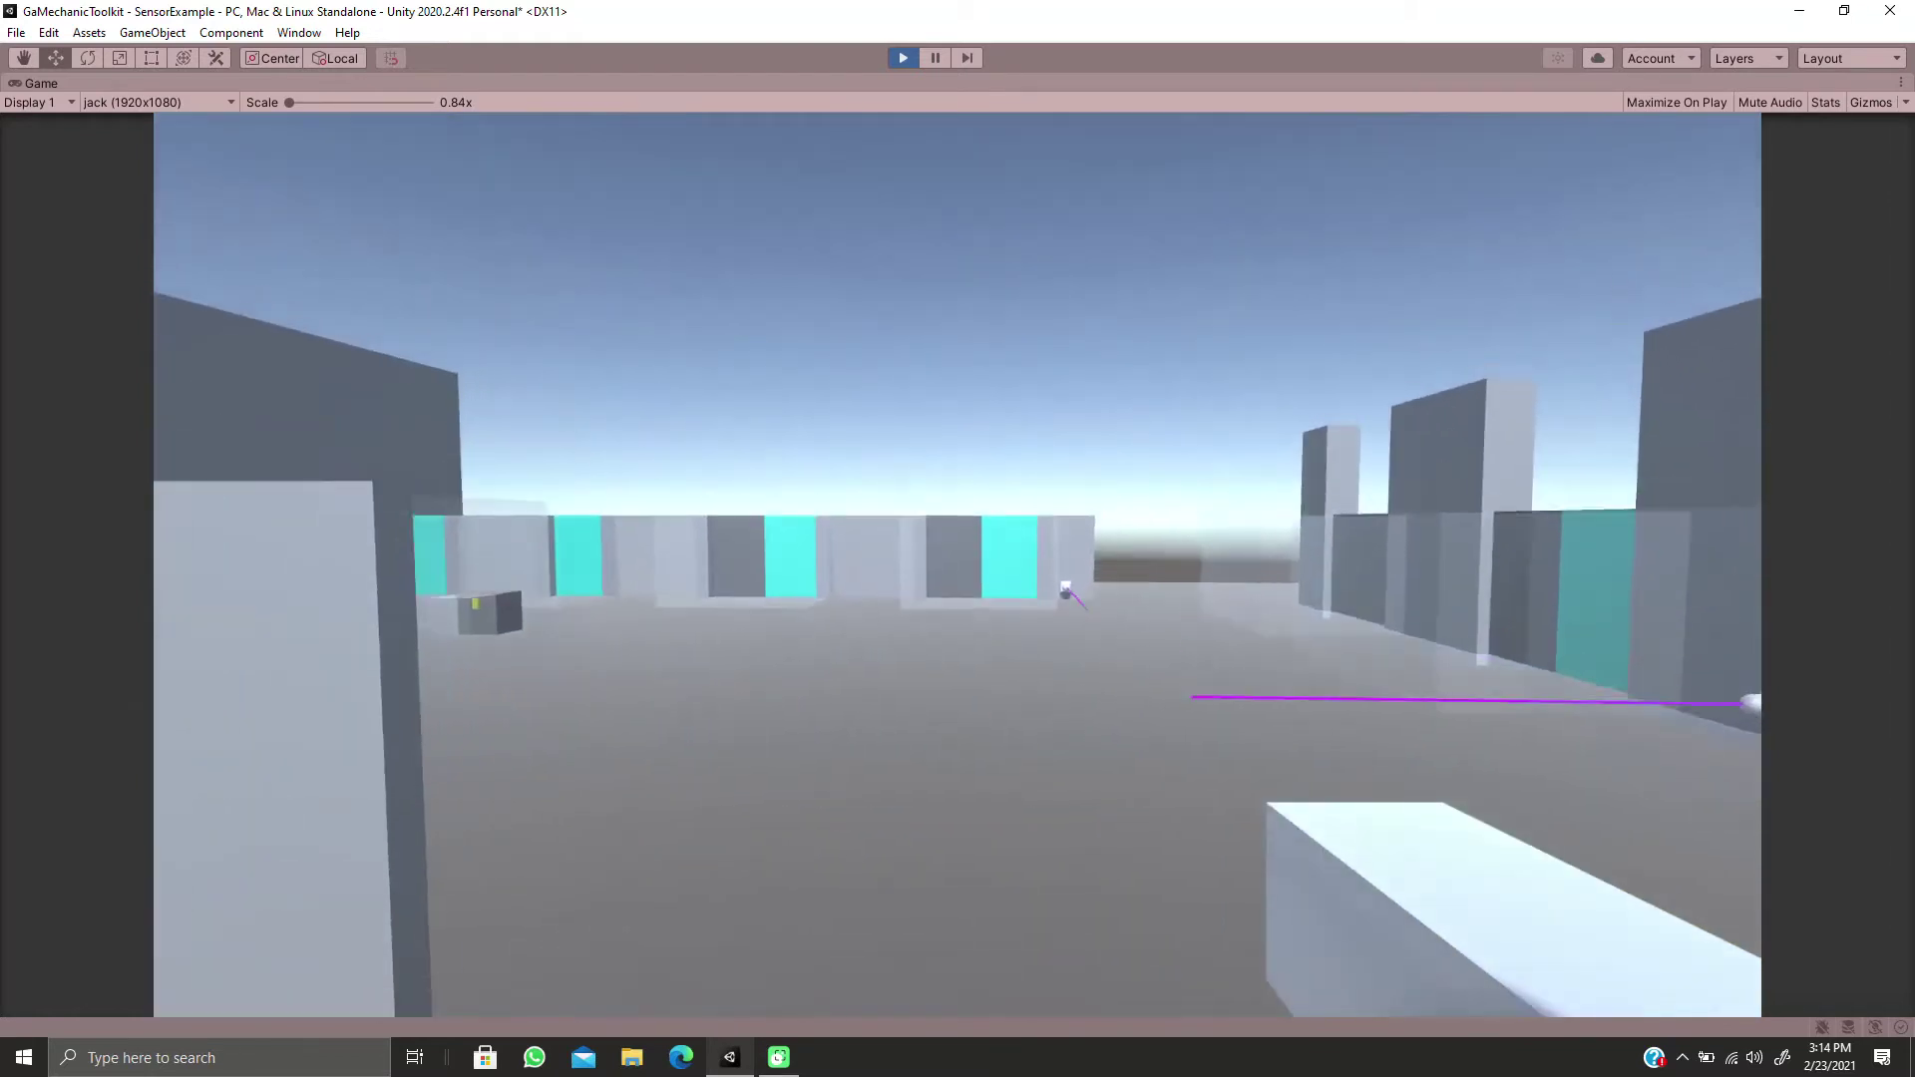
Walk to the chest with the yellow latch, jump beside it, and shoot a series of balls toward the gate
{"action": "key", "text": "w"}
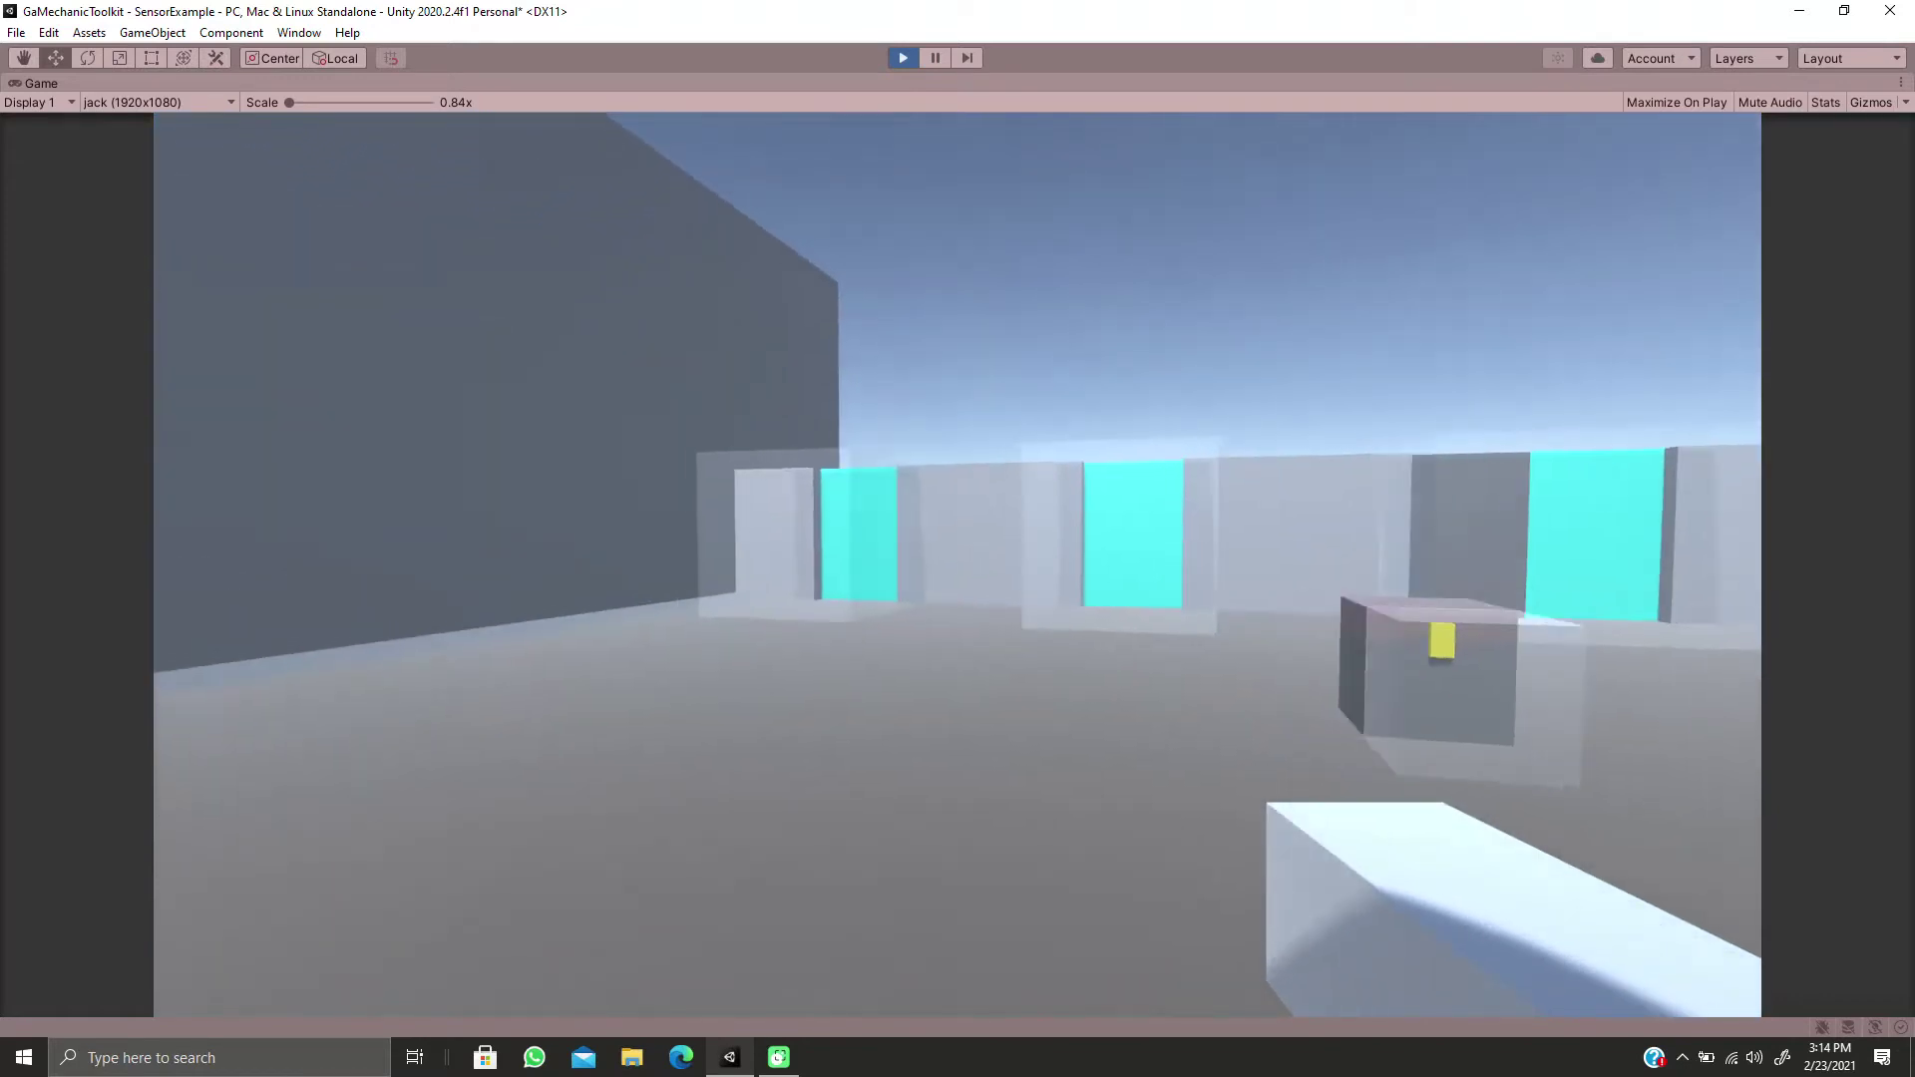
{"action": "key", "text": "a"}
{"action": "key", "text": "w"}
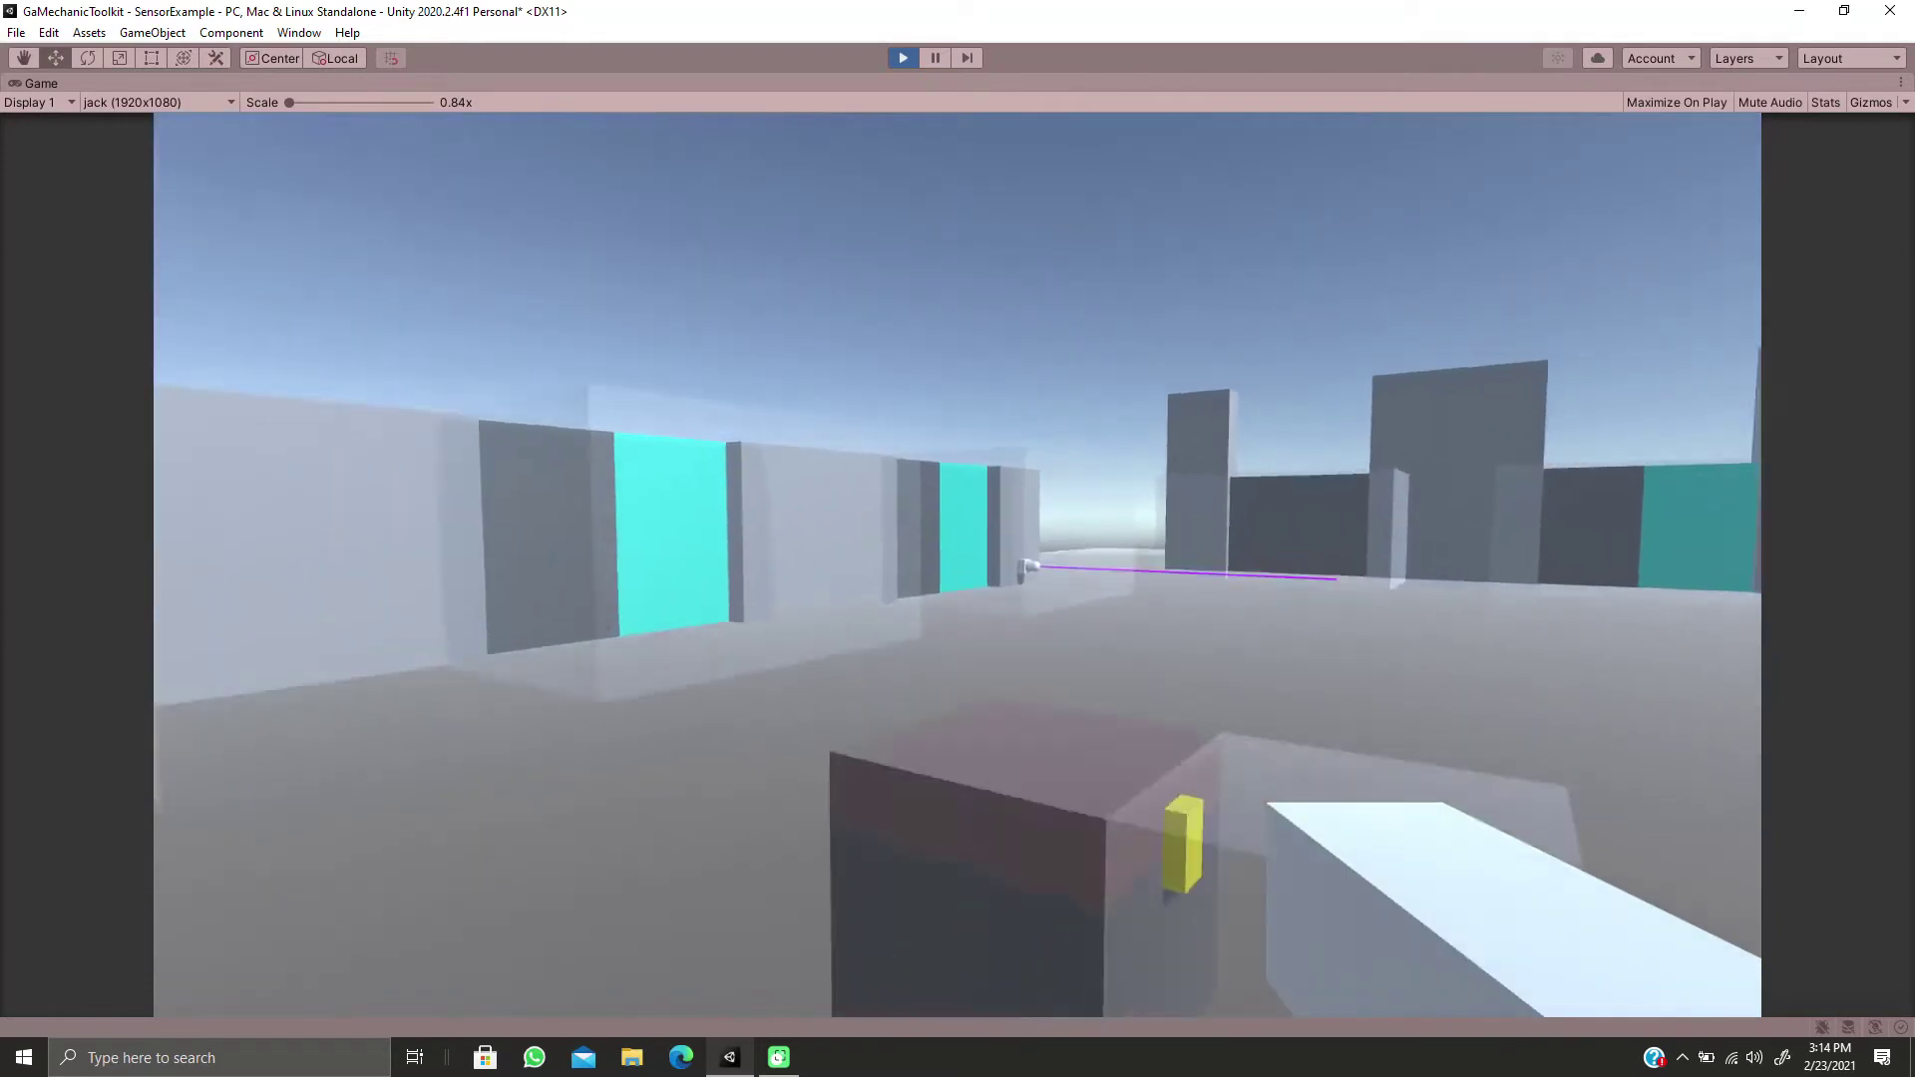
{"action": "key", "text": "w"}
{"action": "key", "text": "space"}
{"action": "left_click", "coordinate": [958, 564]}
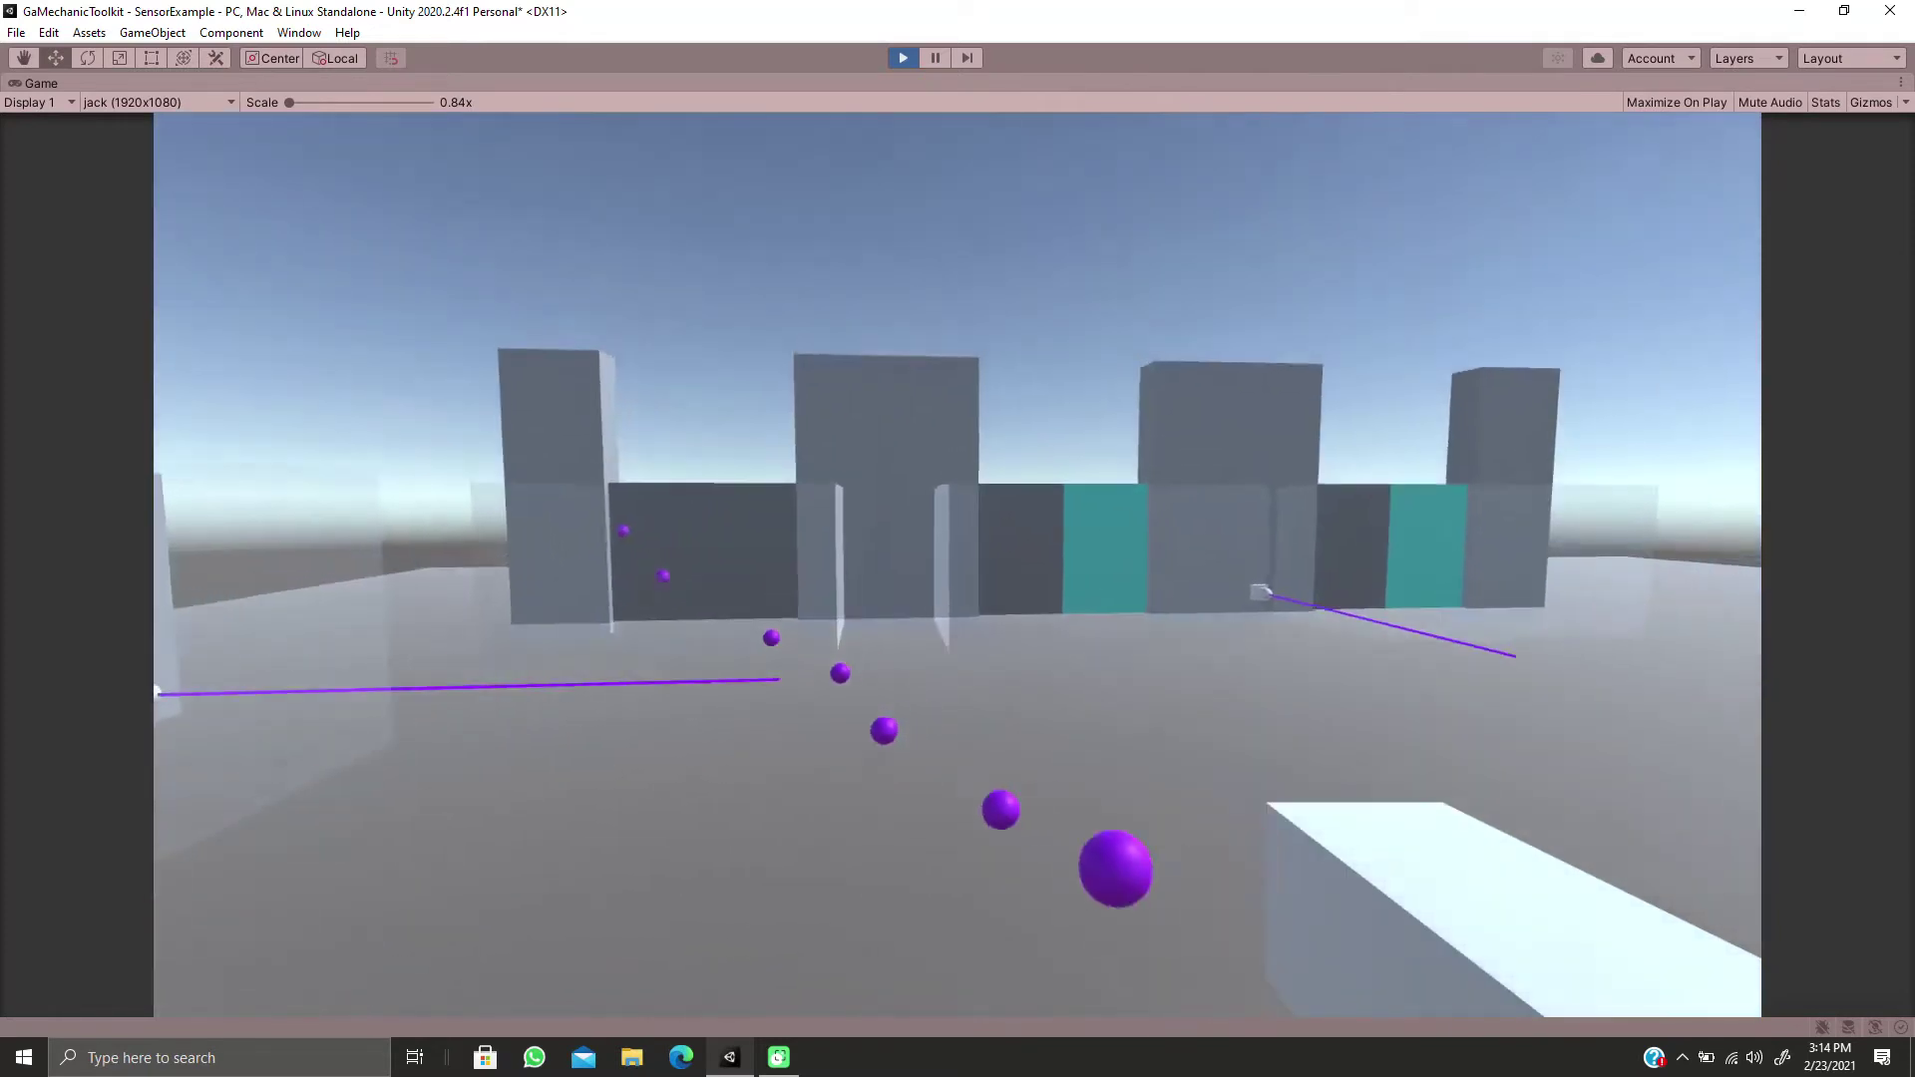
Walk across the test area past the logo wall and shoot more balls
{"action": "key", "text": "w"}
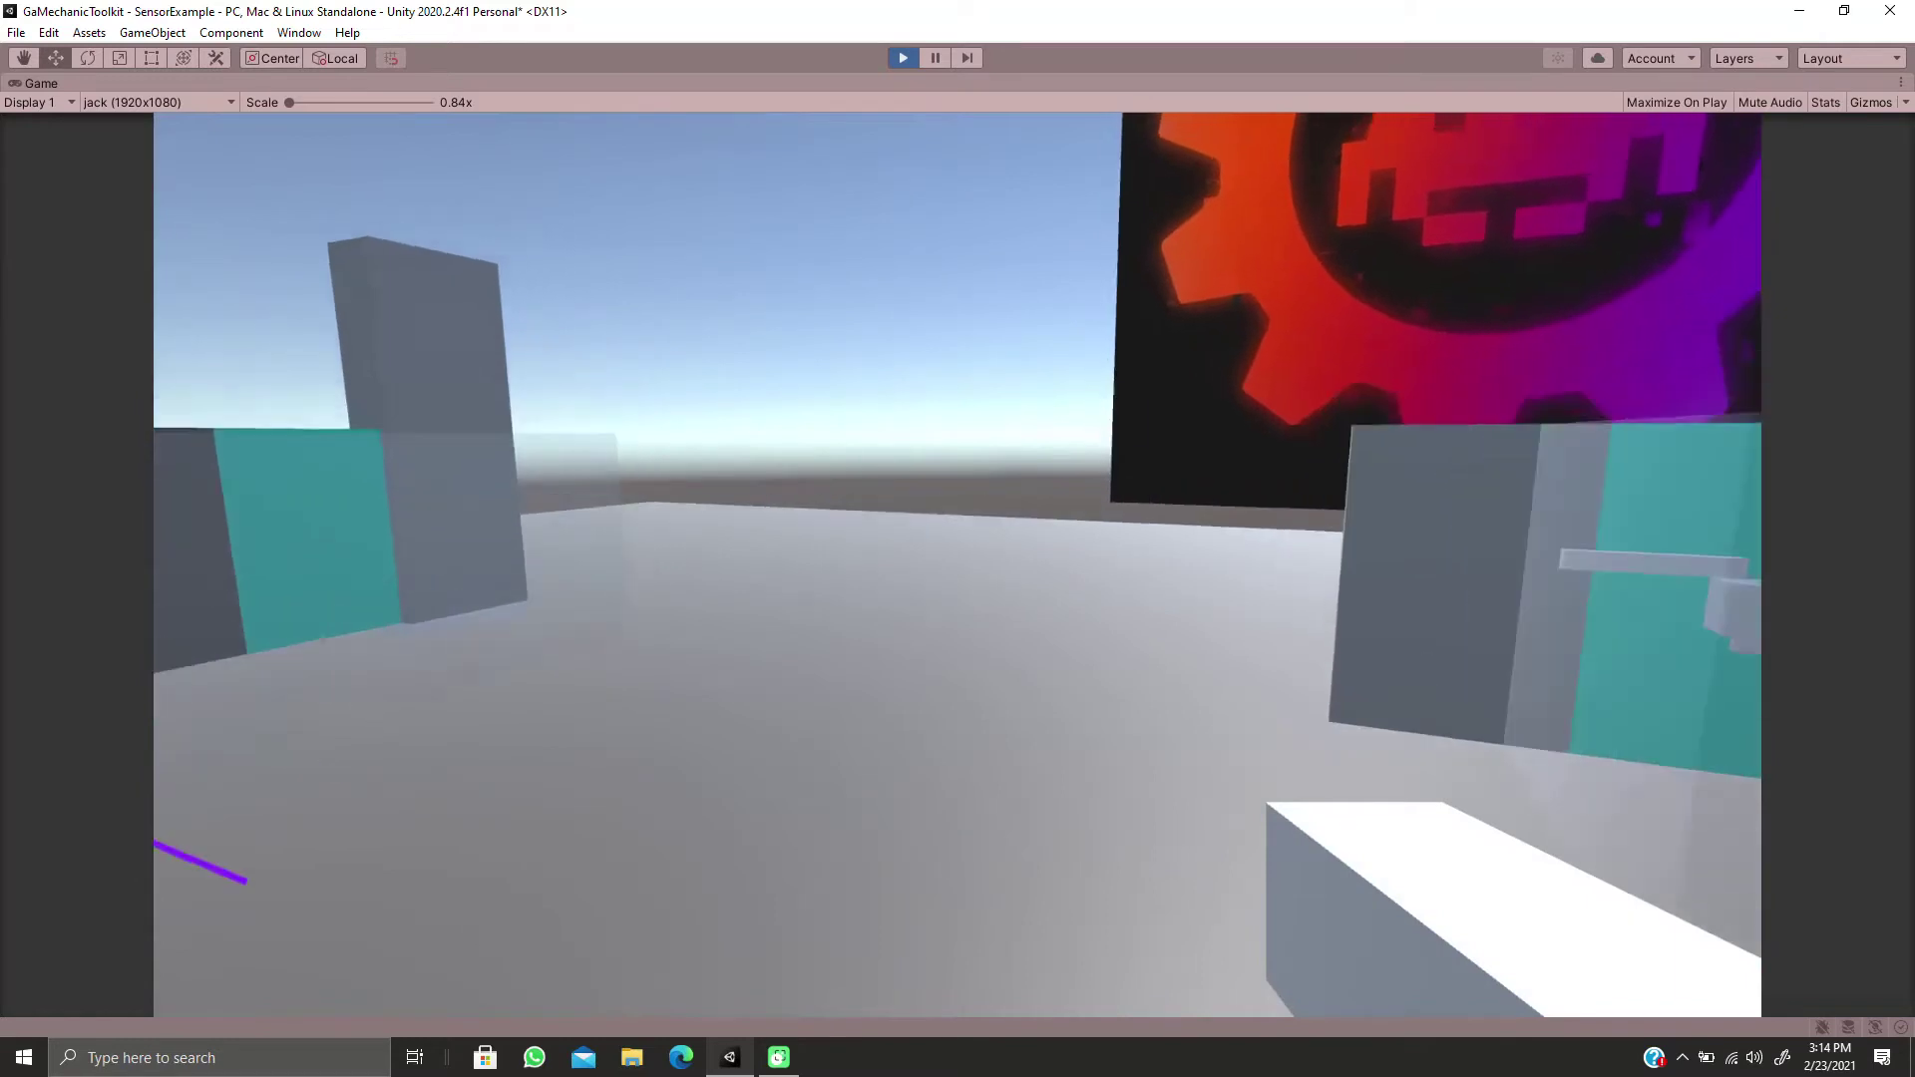
{"action": "key", "text": "w"}
{"action": "left_click", "coordinate": [958, 565]}
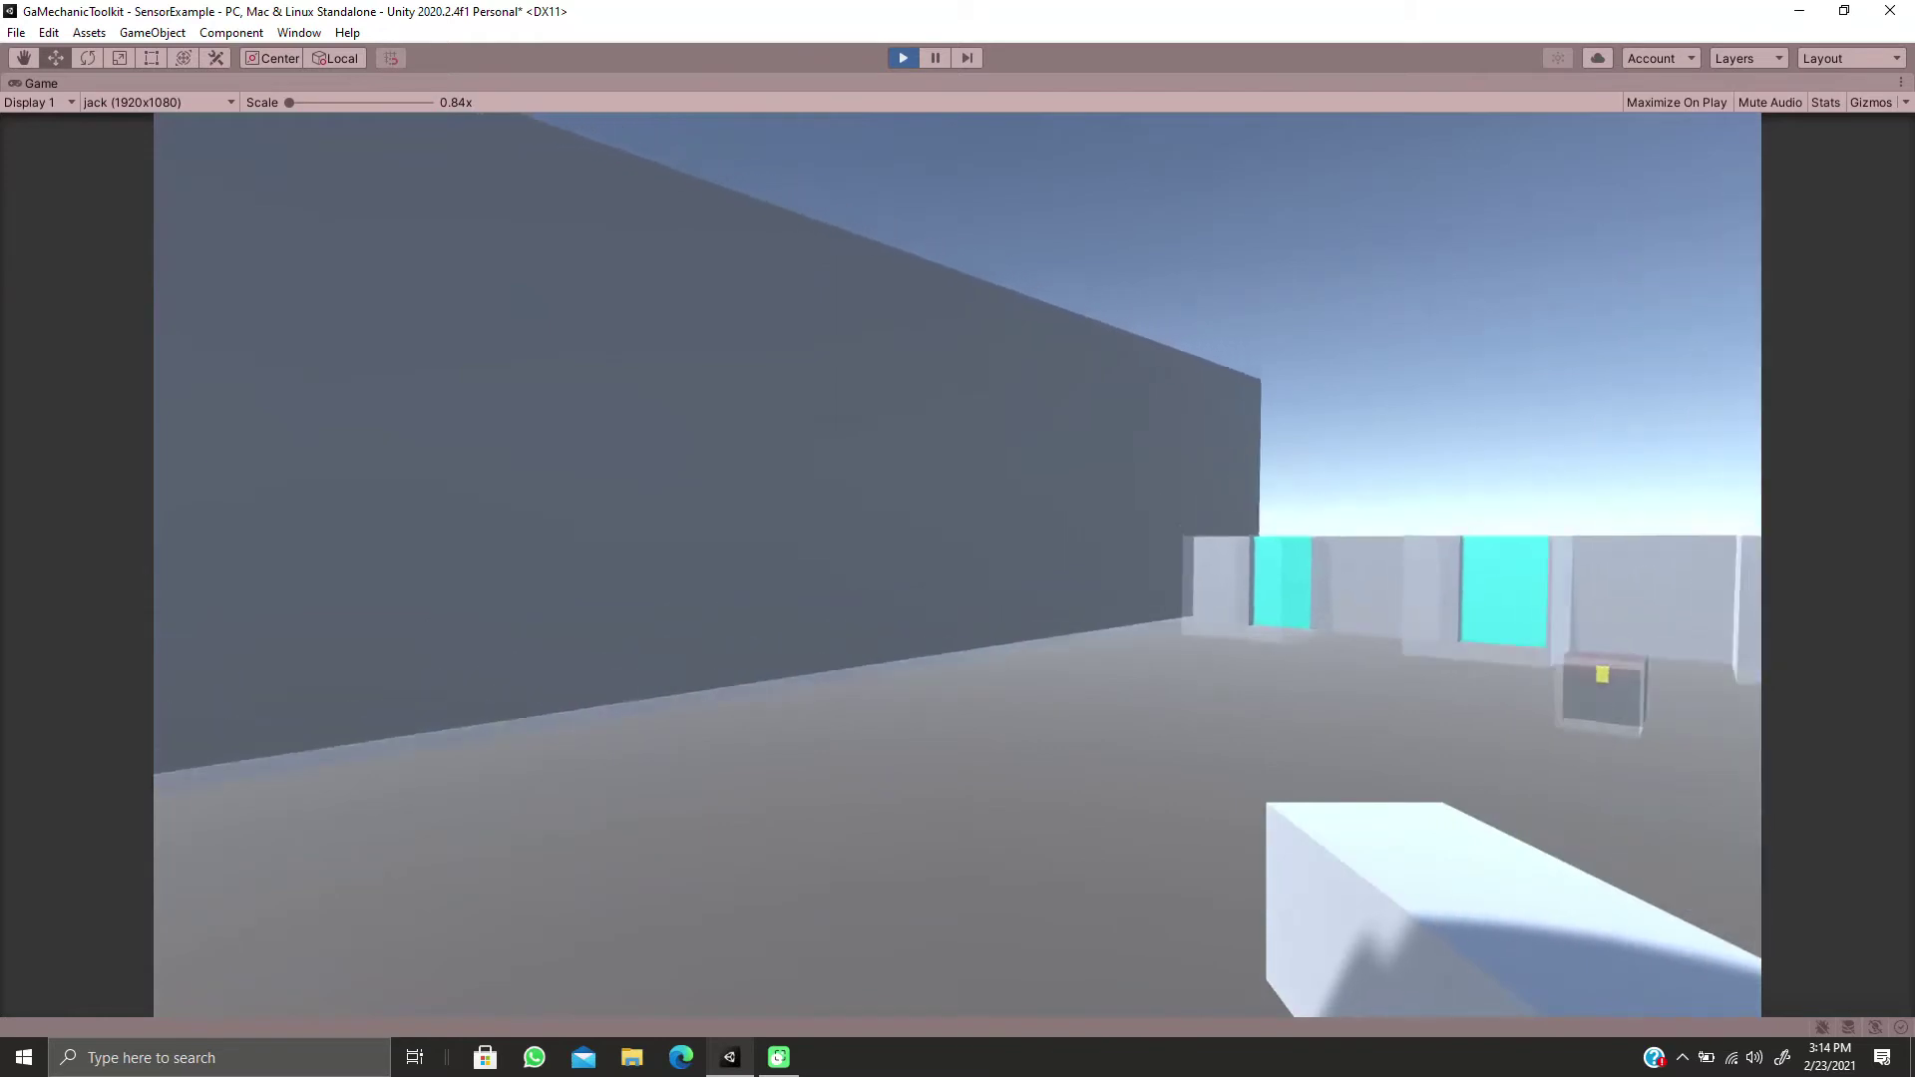
{"action": "left_click", "coordinate": [957, 564]}
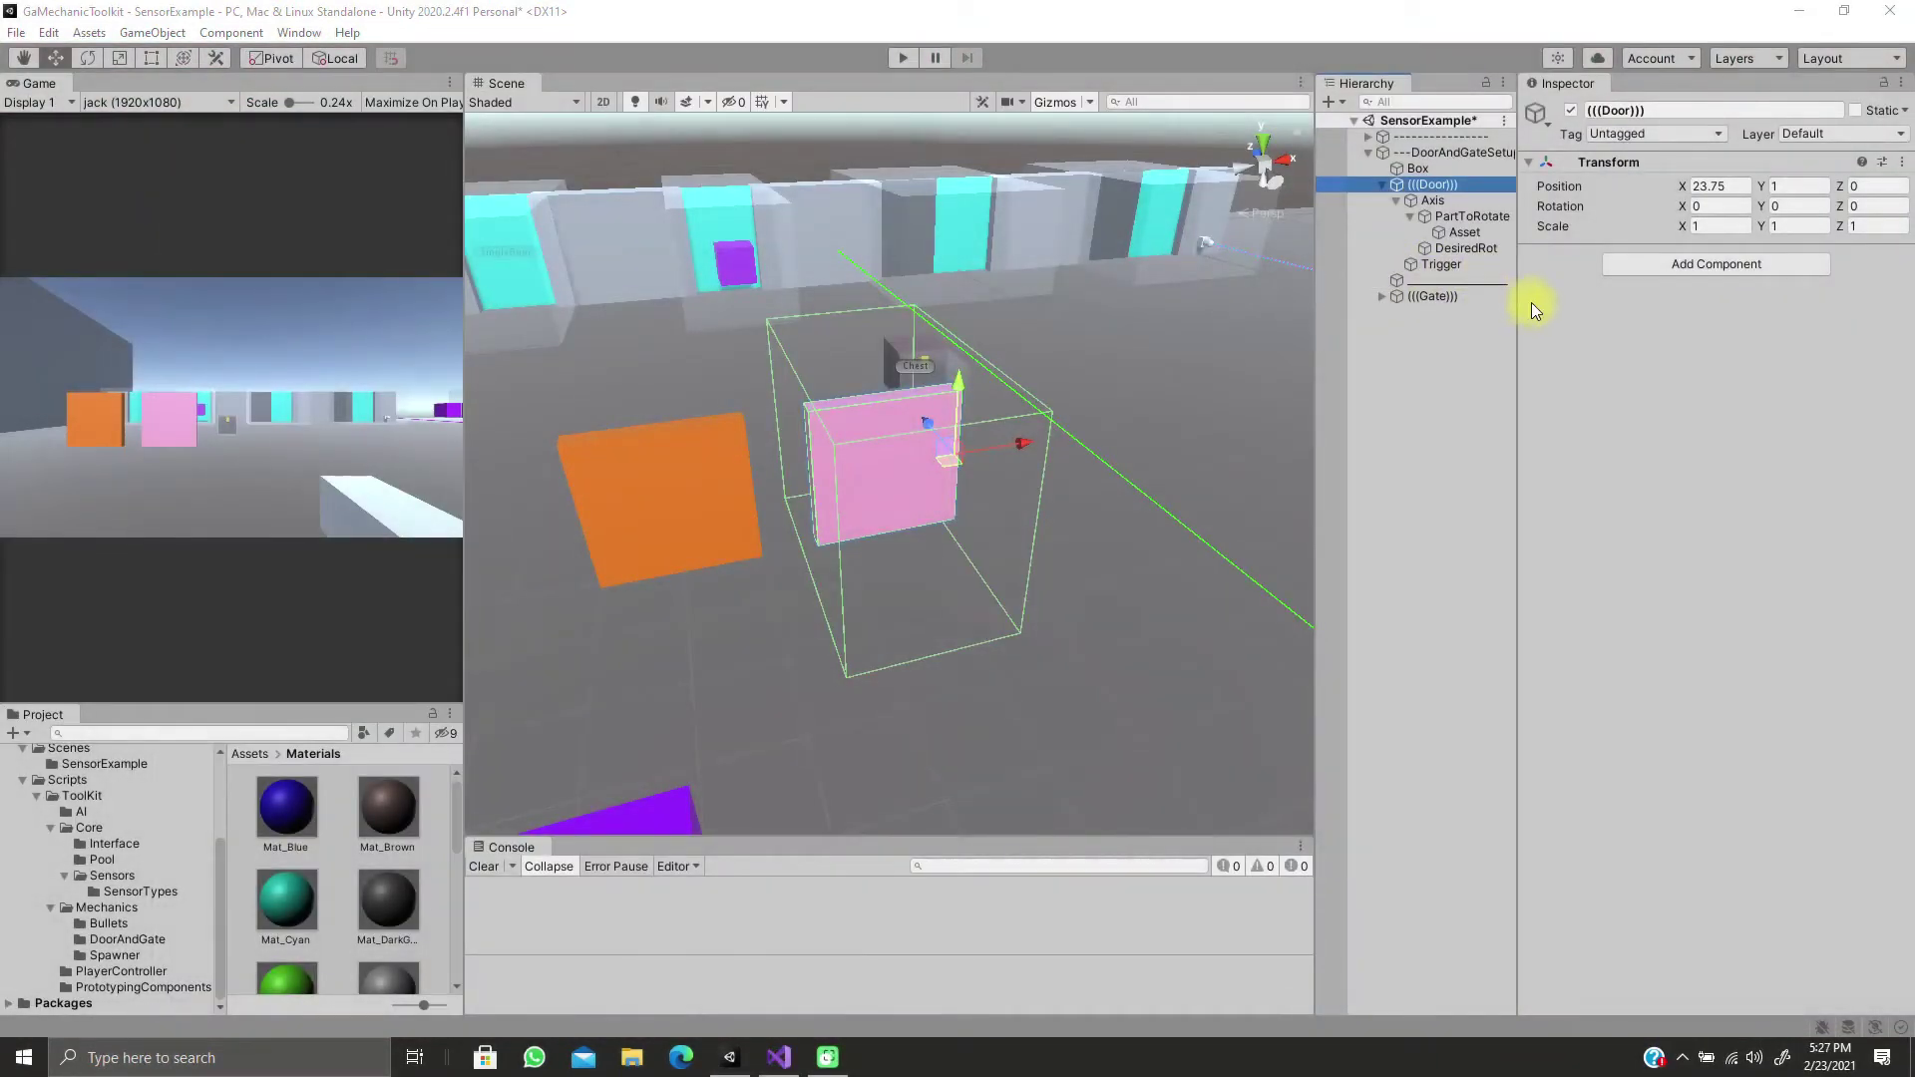
Examine the components on the door's Axis and Trigger objects and reveal the parts nested under Axis
{"action": "left_click", "coordinate": [1397, 202]}
{"action": "left_click", "coordinate": [1432, 205]}
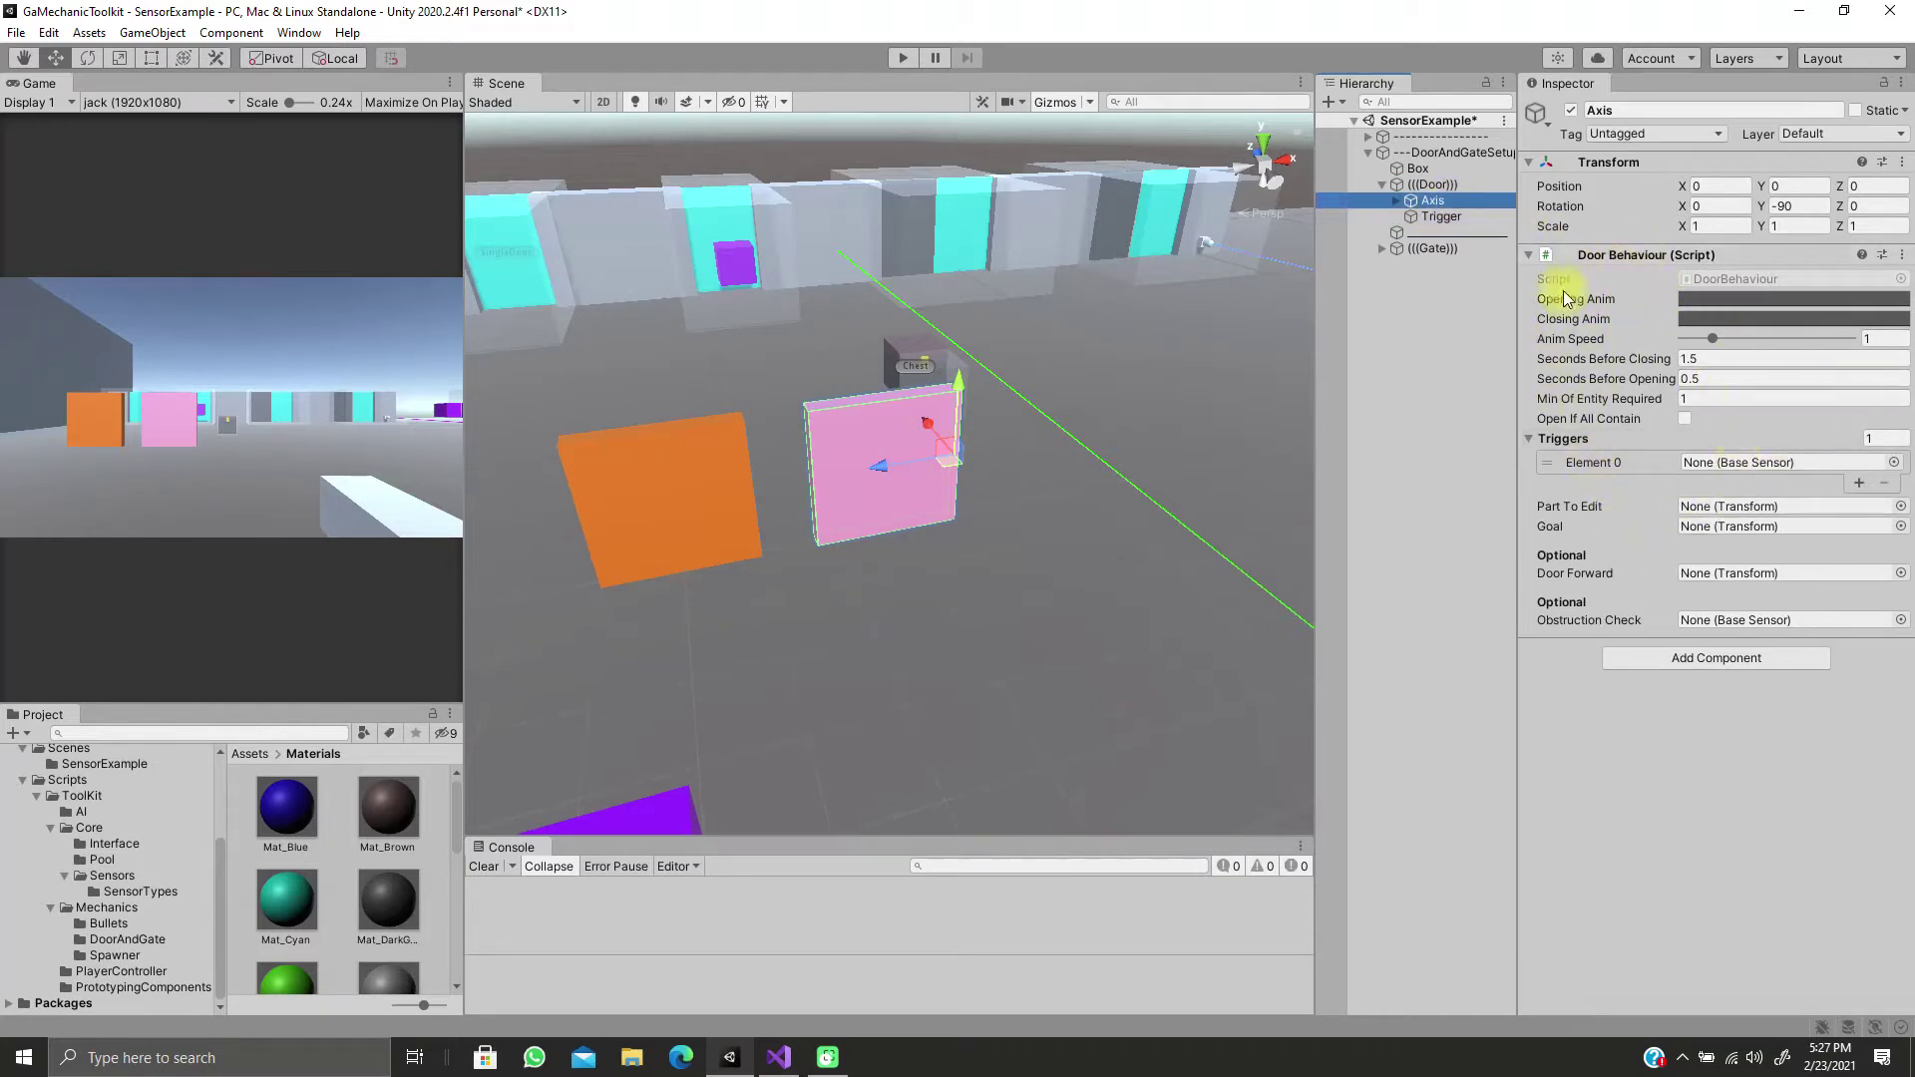
{"action": "left_click", "coordinate": [1442, 218]}
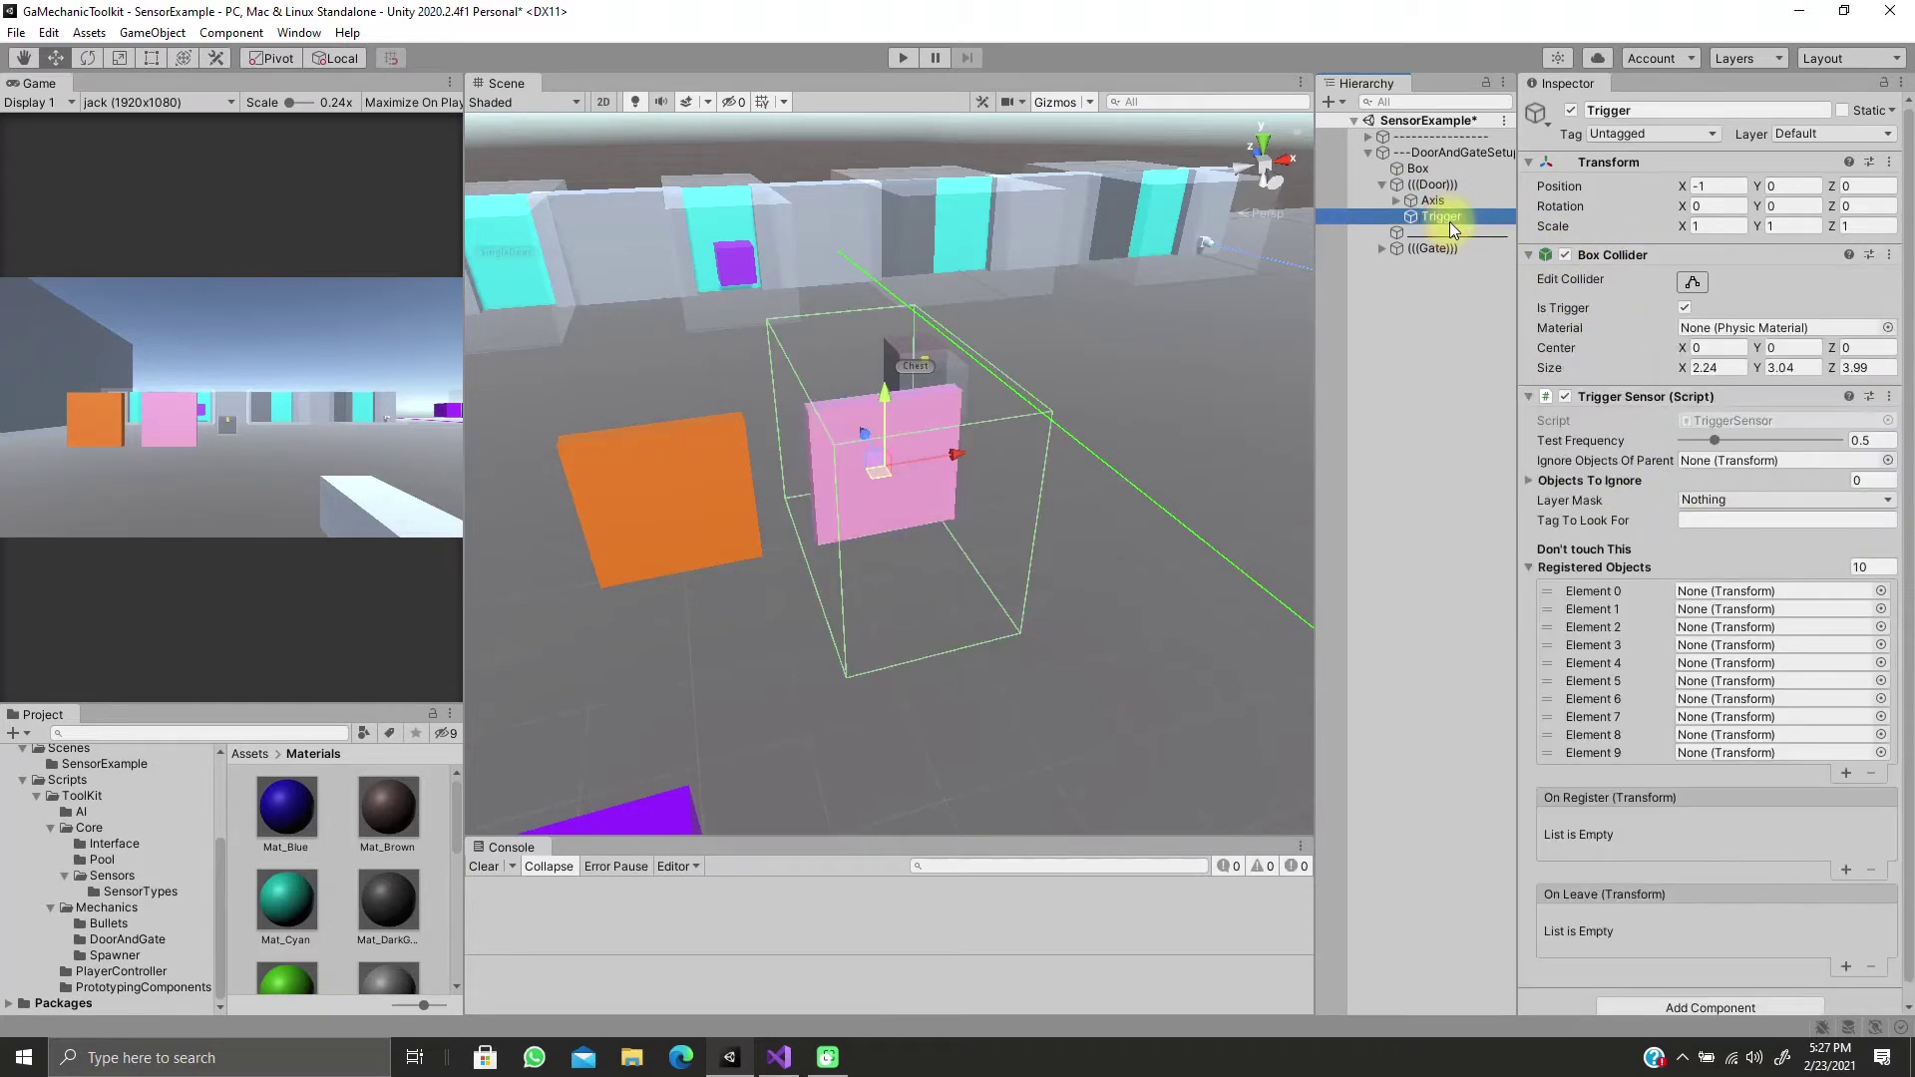
{"action": "left_click", "coordinate": [1454, 201]}
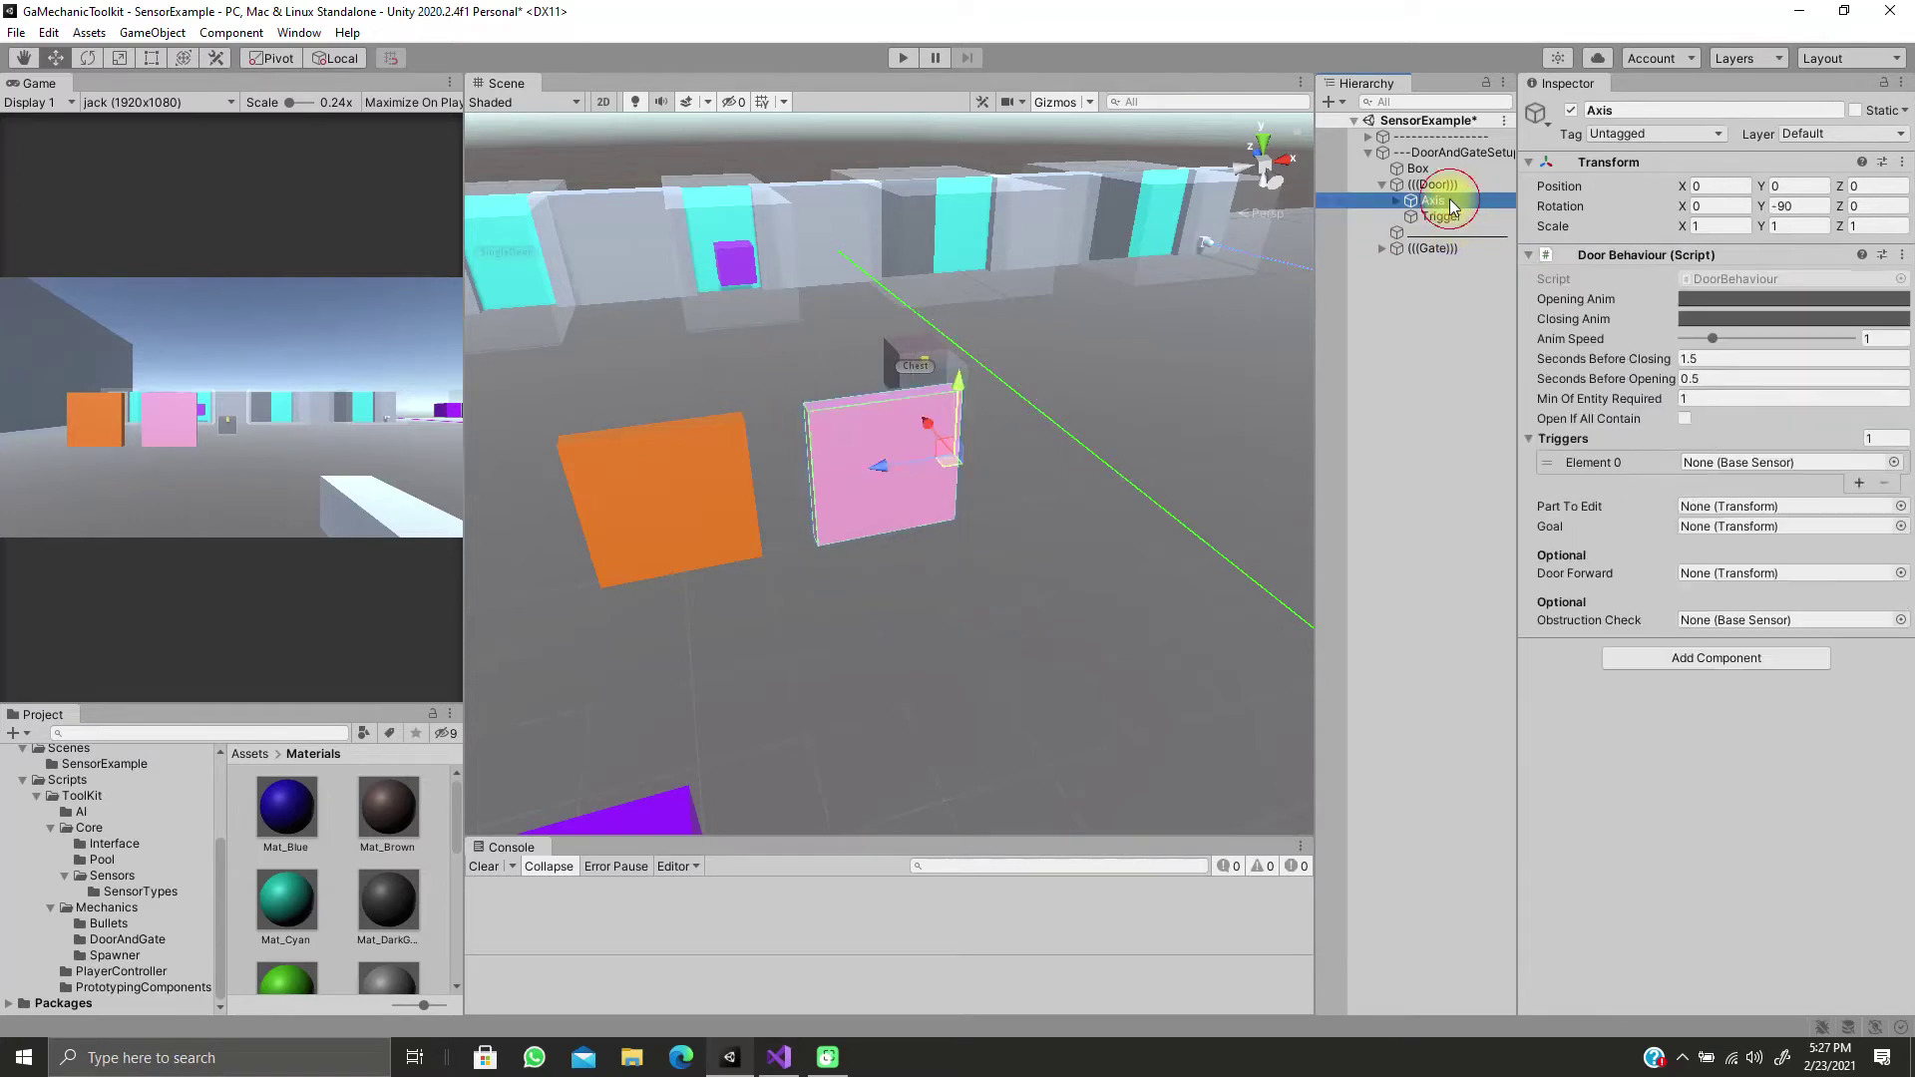
{"action": "left_click", "coordinate": [1395, 201]}
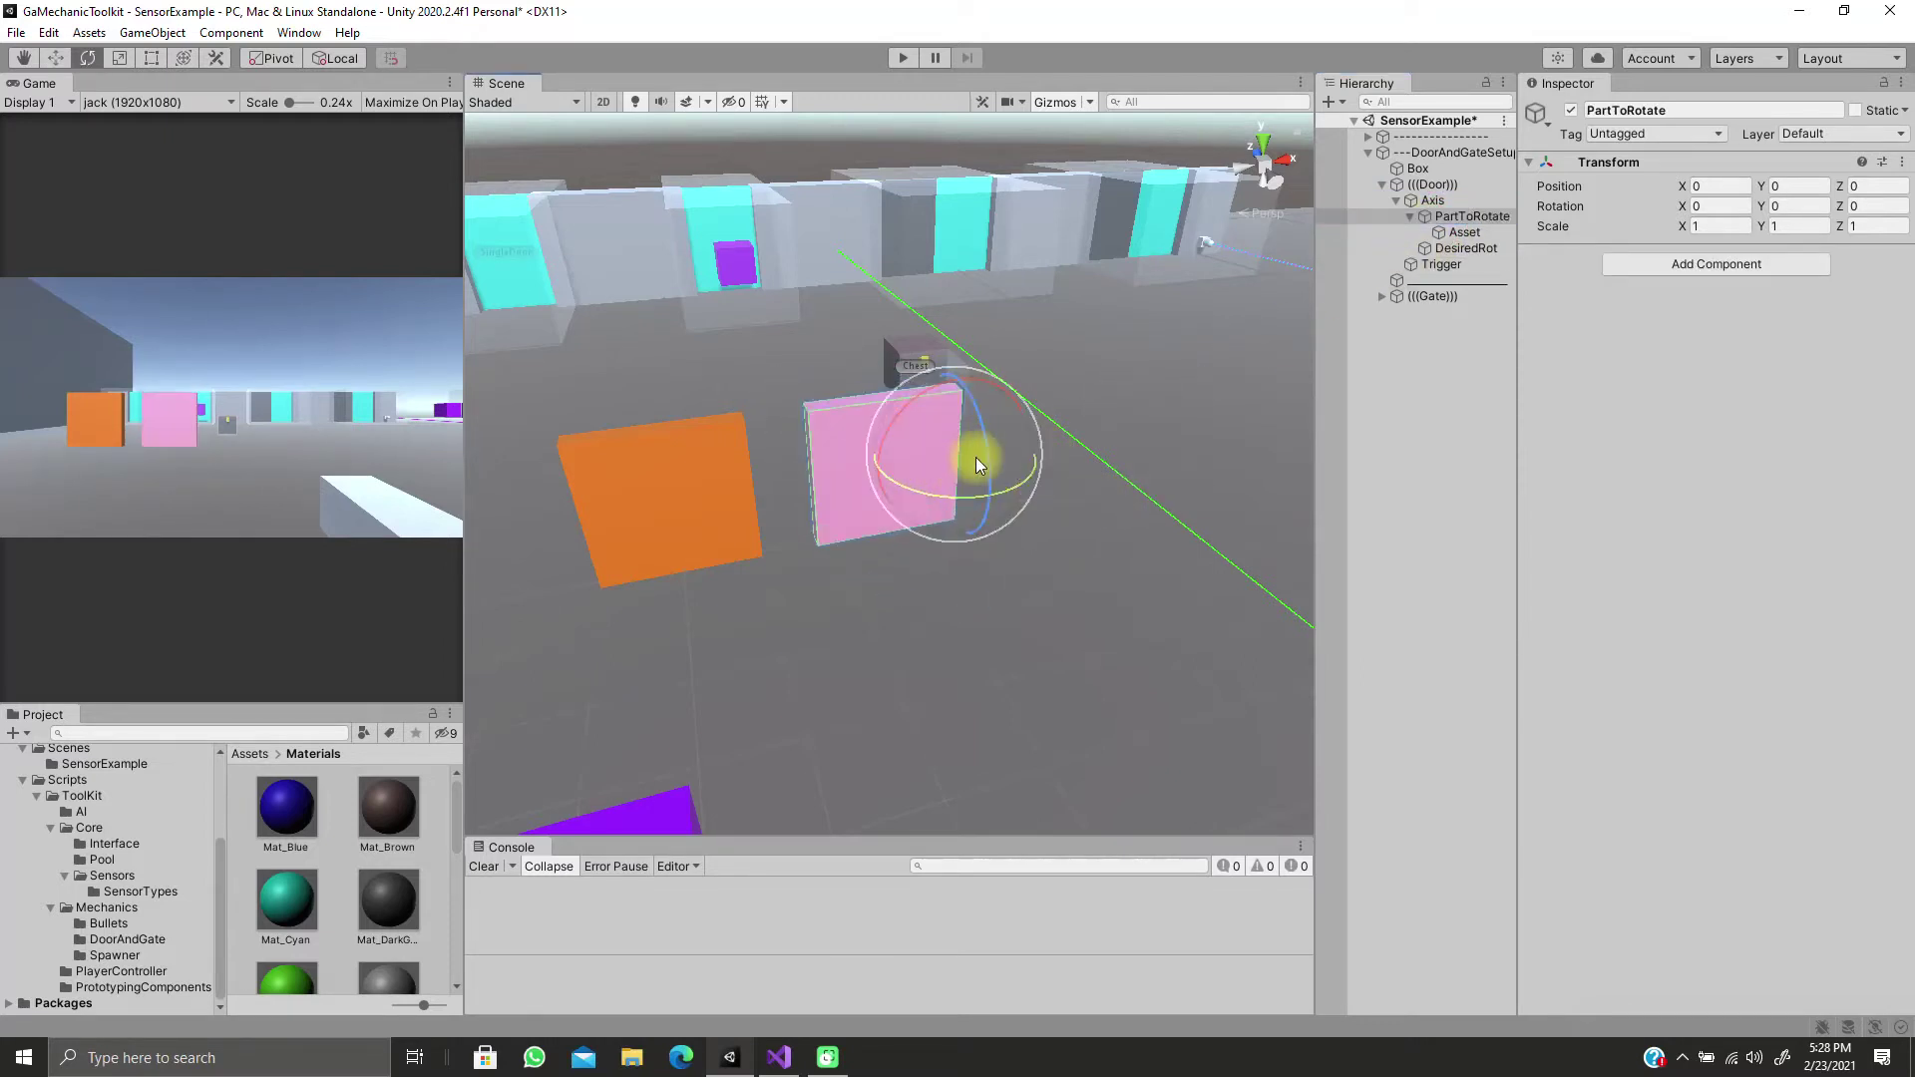
Rotate the door's DesiredRot object to a Y rotation of 60 degrees
{"action": "left_click", "coordinate": [1474, 230]}
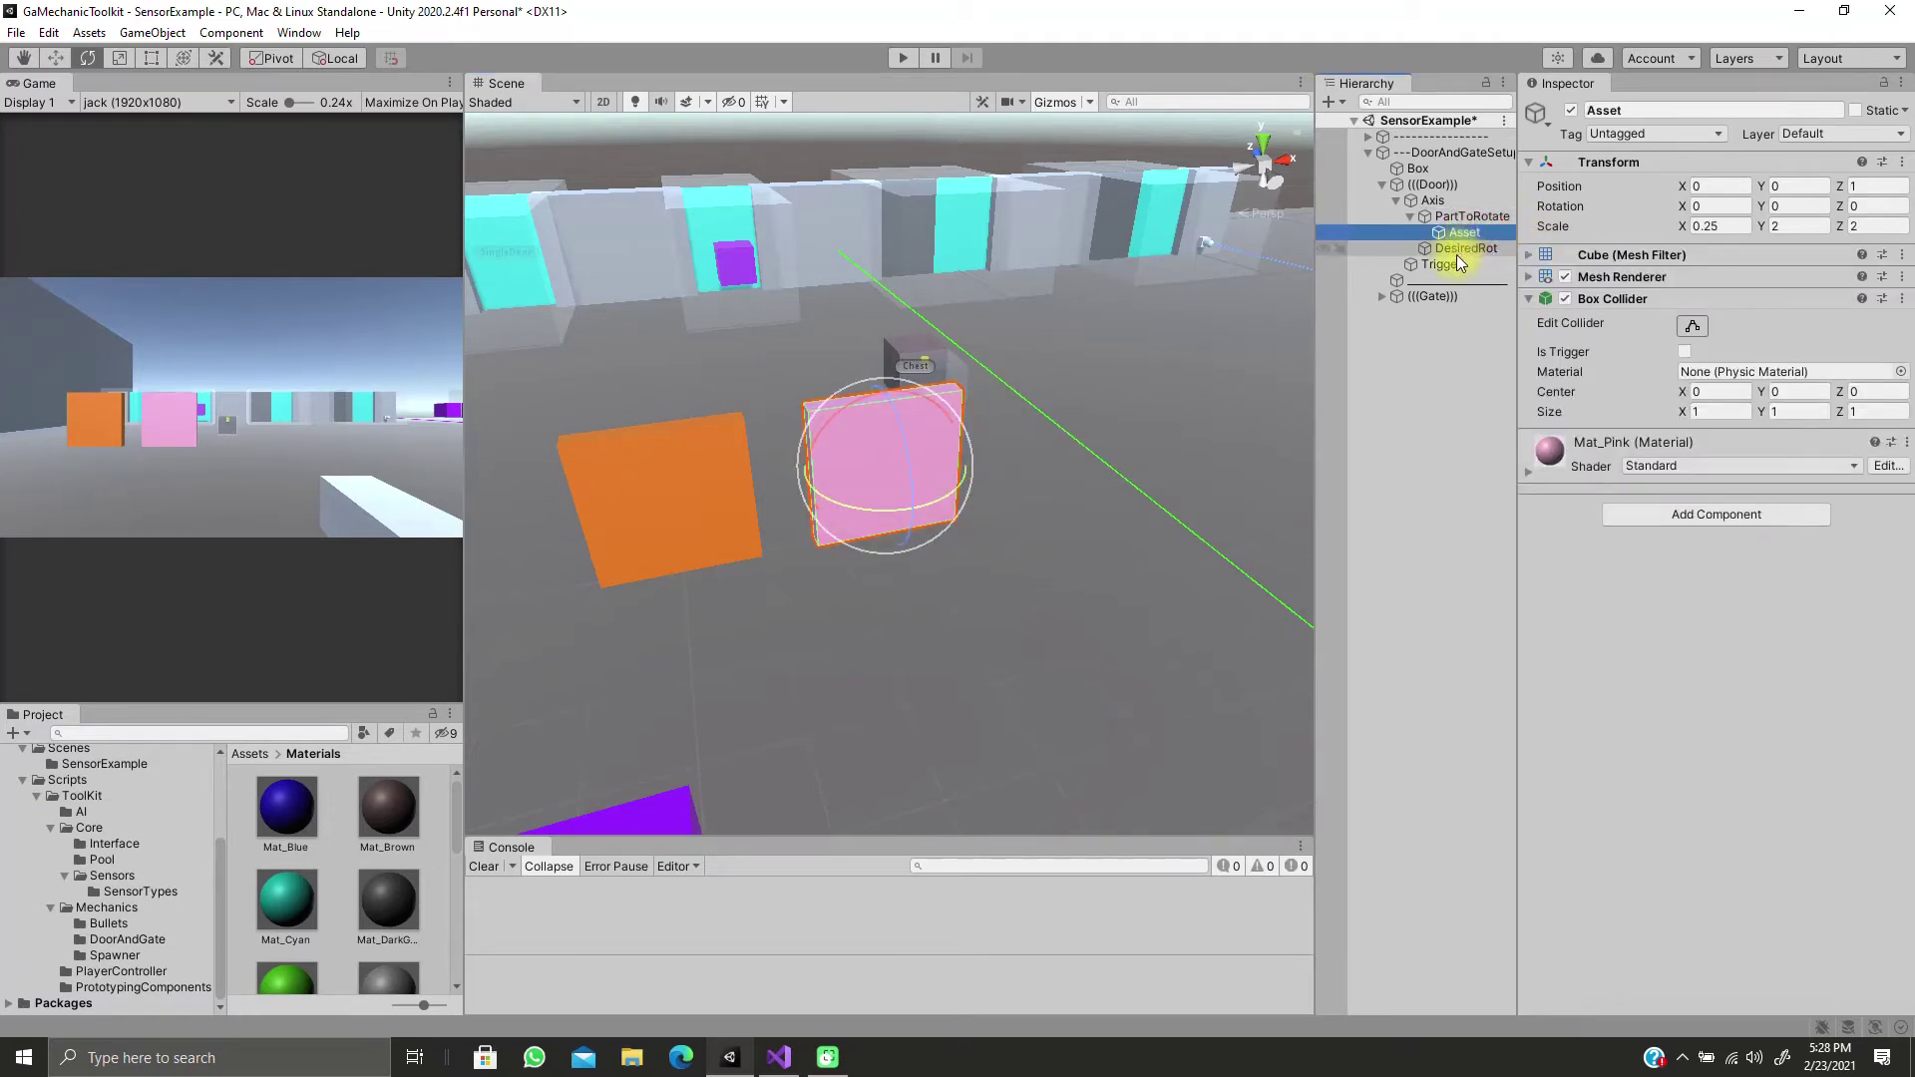
{"action": "left_click", "coordinate": [1456, 255]}
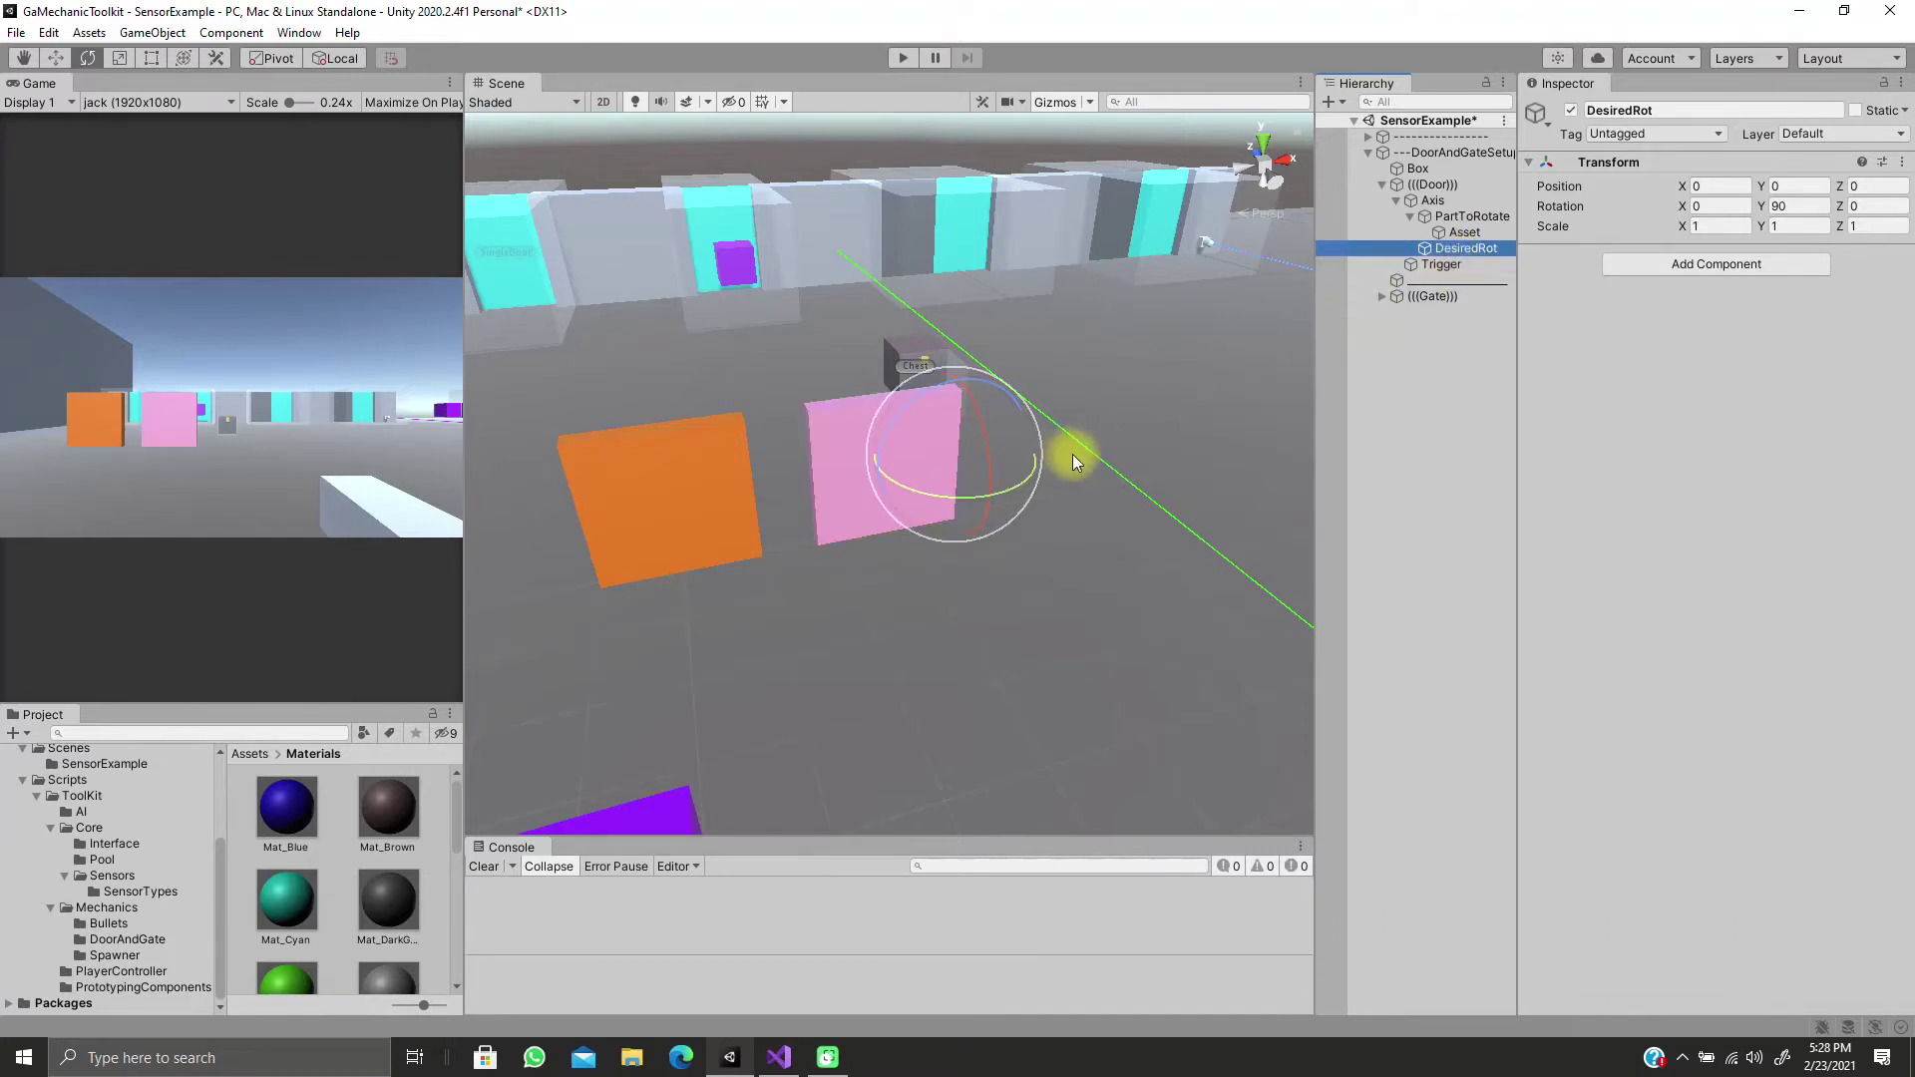
{"action": "left_click_drag", "start_coordinate": [961, 495], "coordinate": [820, 478]}
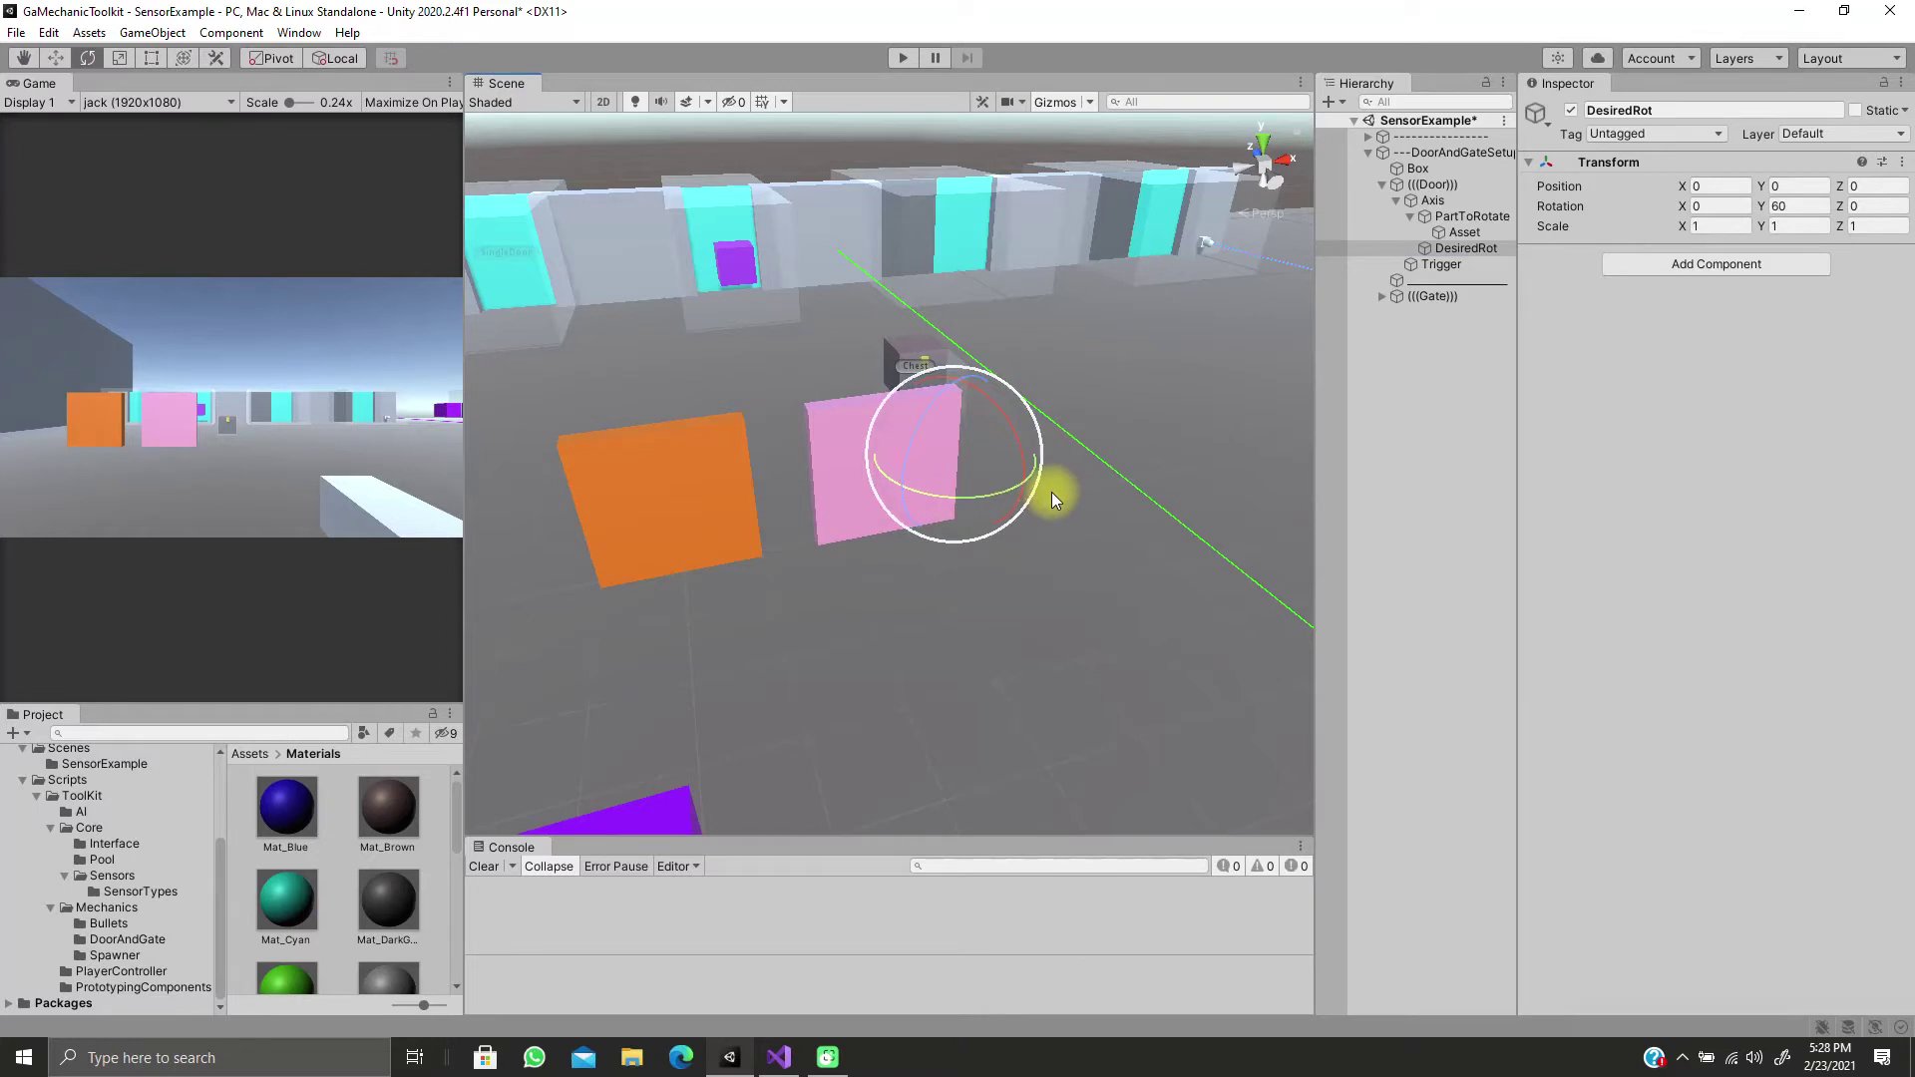
Apply the decelerating curve preset to Opening Anim and the accelerating preset to Closing Anim in the Axis object's Door Behaviour
{"action": "left_click", "coordinate": [1434, 200]}
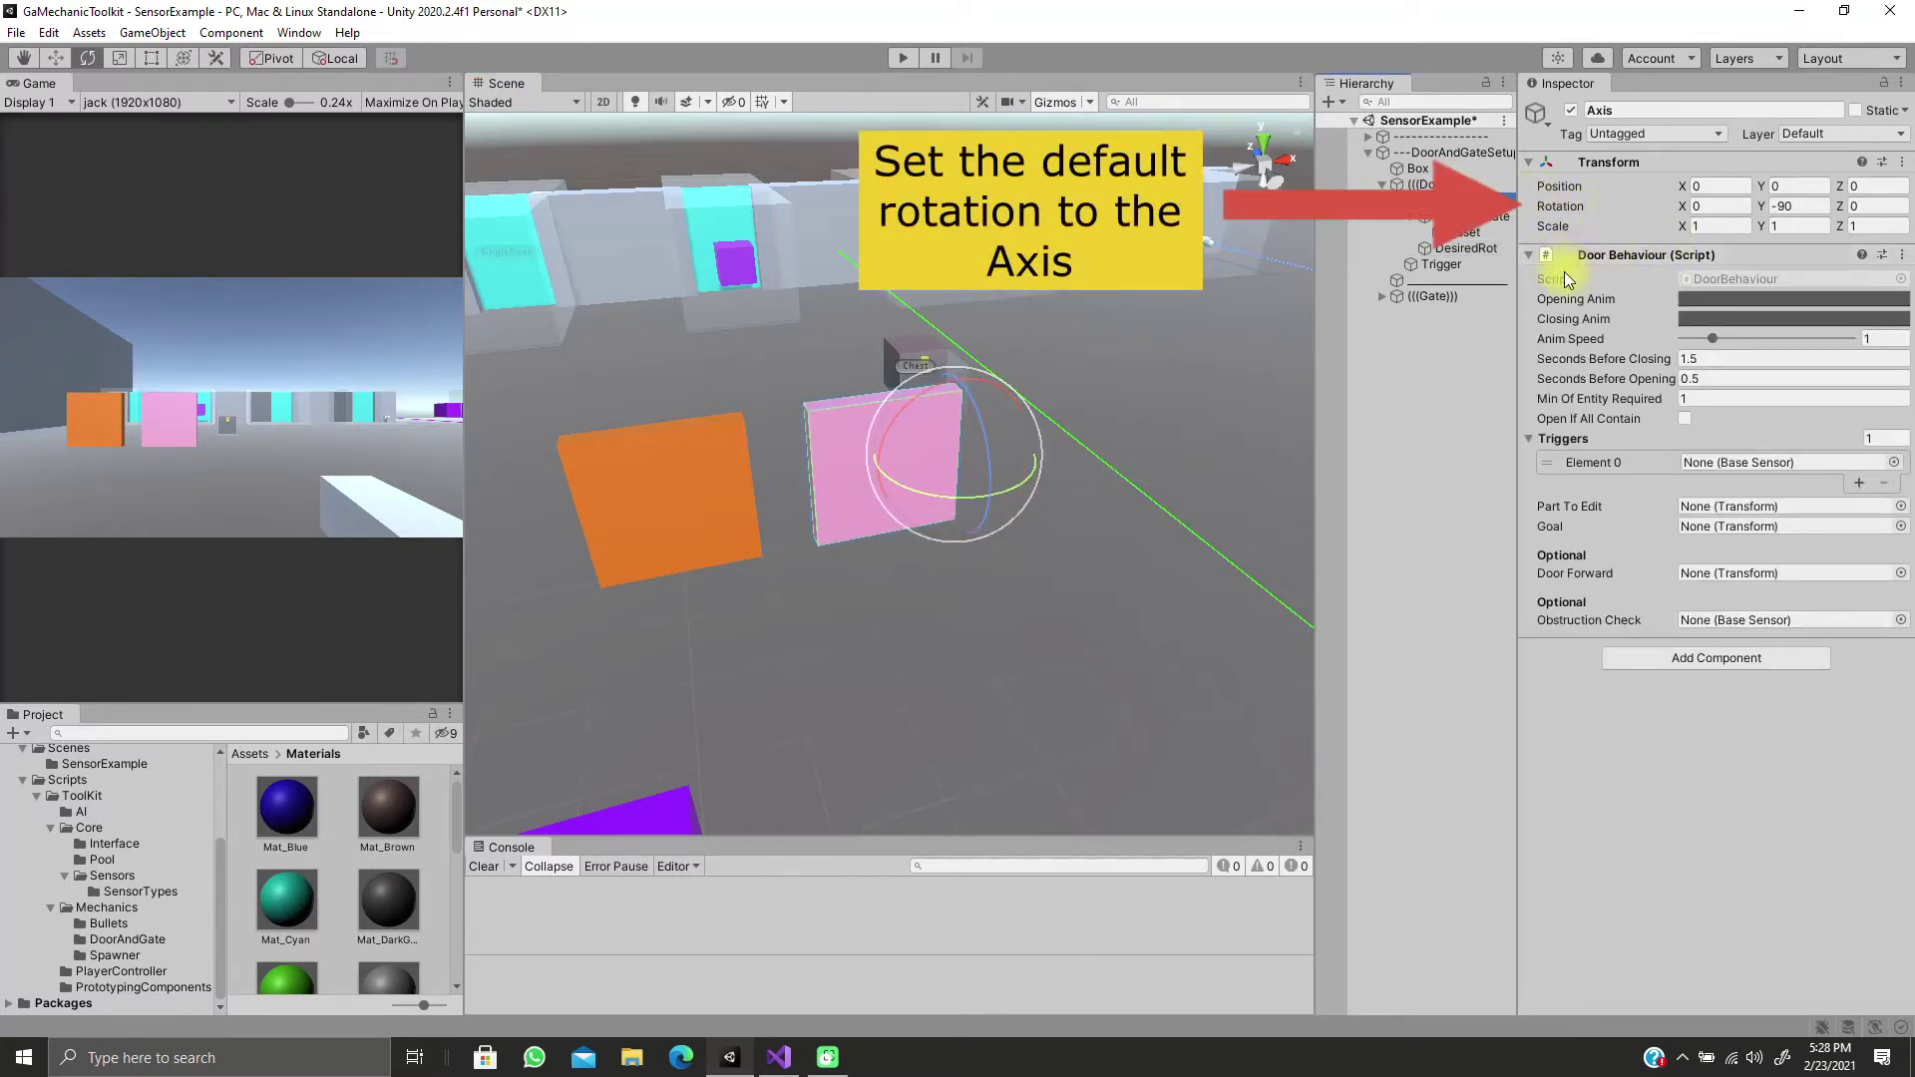
{"action": "left_click", "coordinate": [1689, 299]}
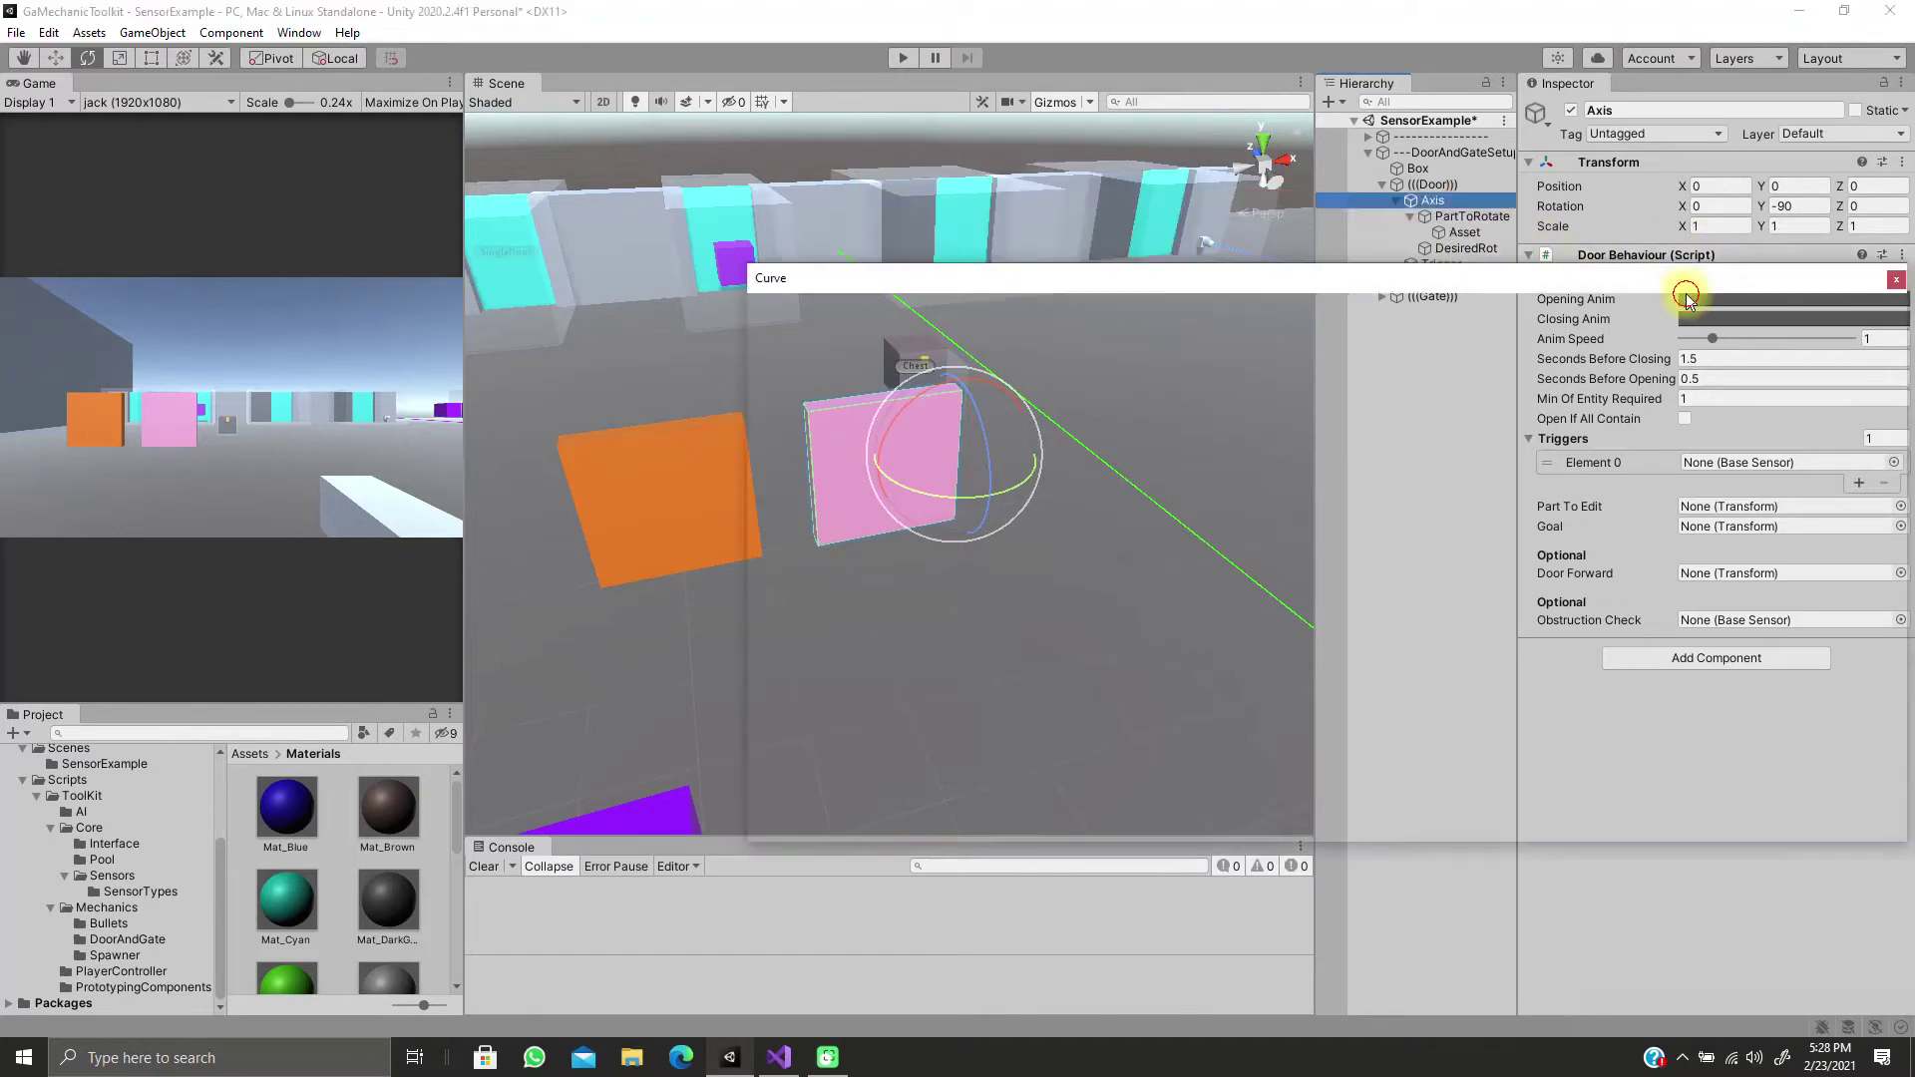
{"action": "left_click", "coordinate": [948, 817]}
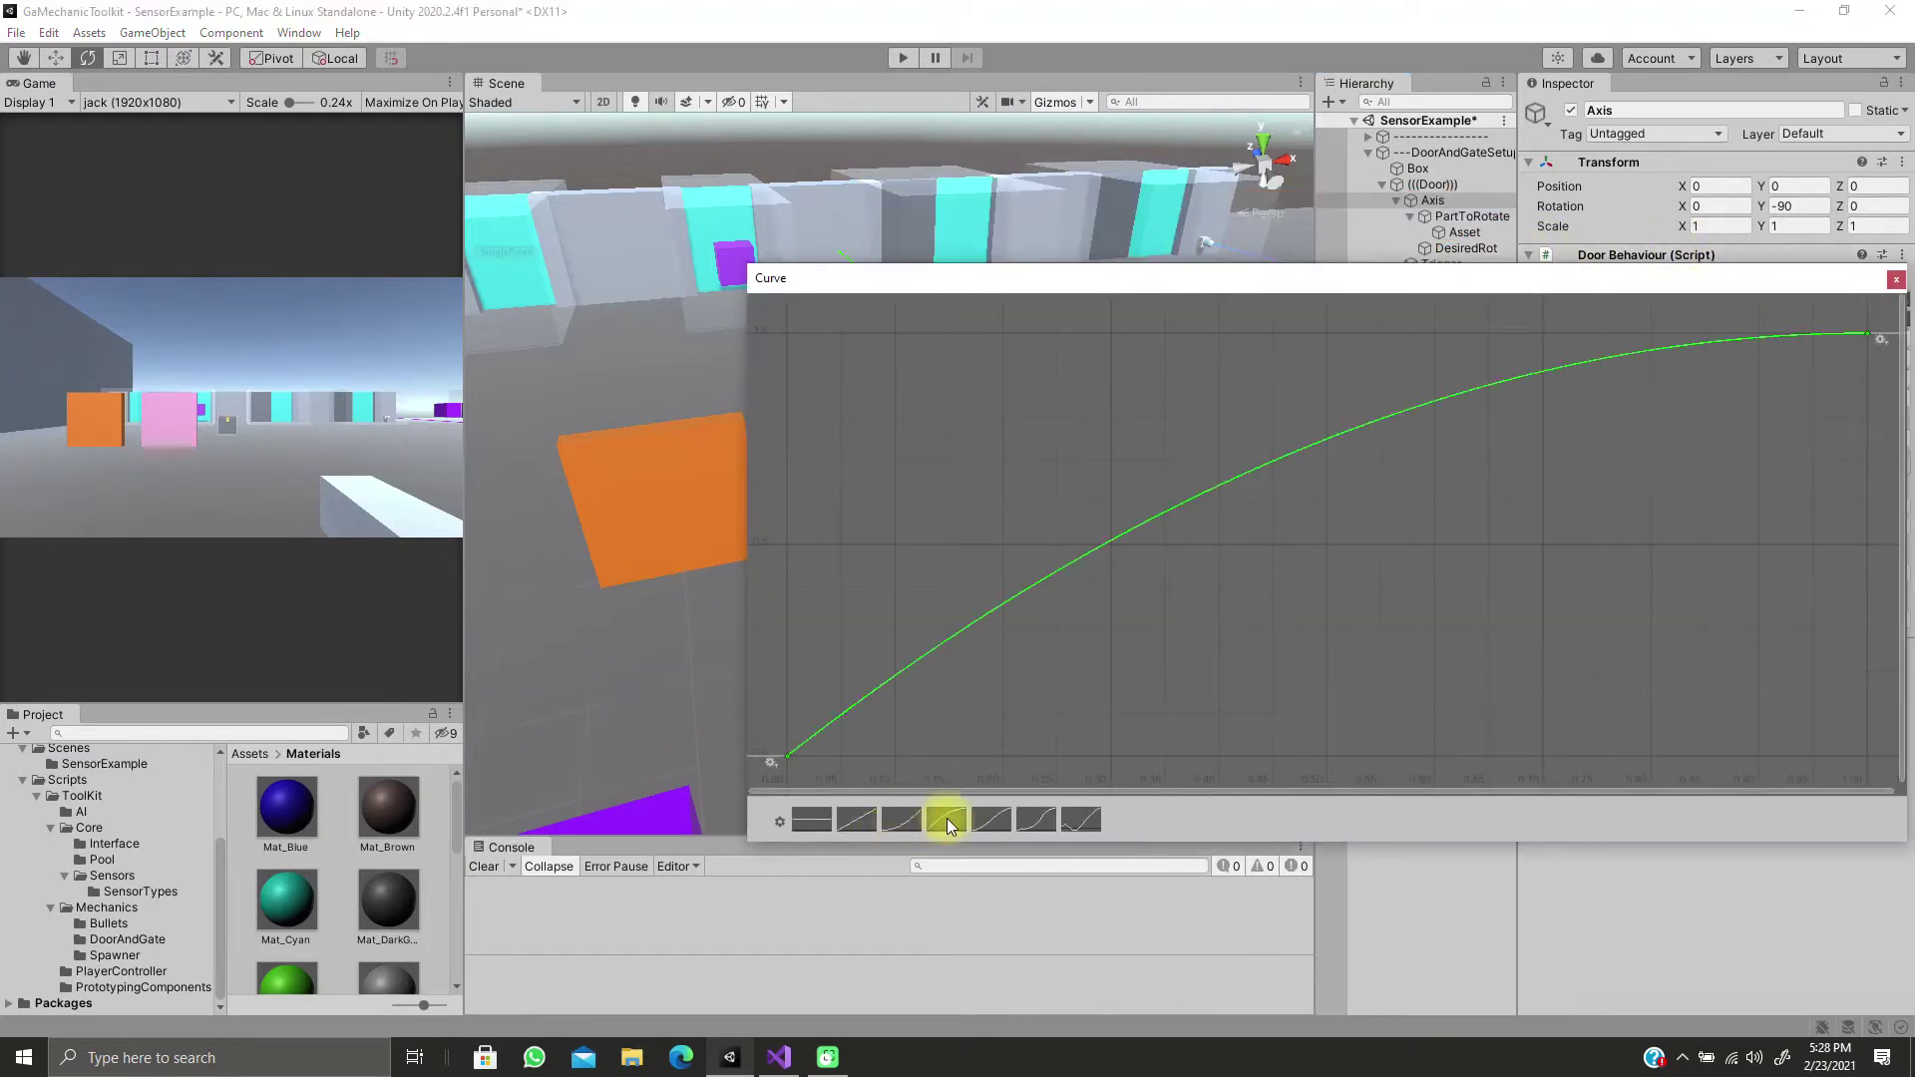
{"action": "left_click", "coordinate": [1895, 279]}
{"action": "left_click", "coordinate": [1760, 313]}
{"action": "left_click", "coordinate": [891, 839]}
{"action": "left_click", "coordinate": [1895, 300]}
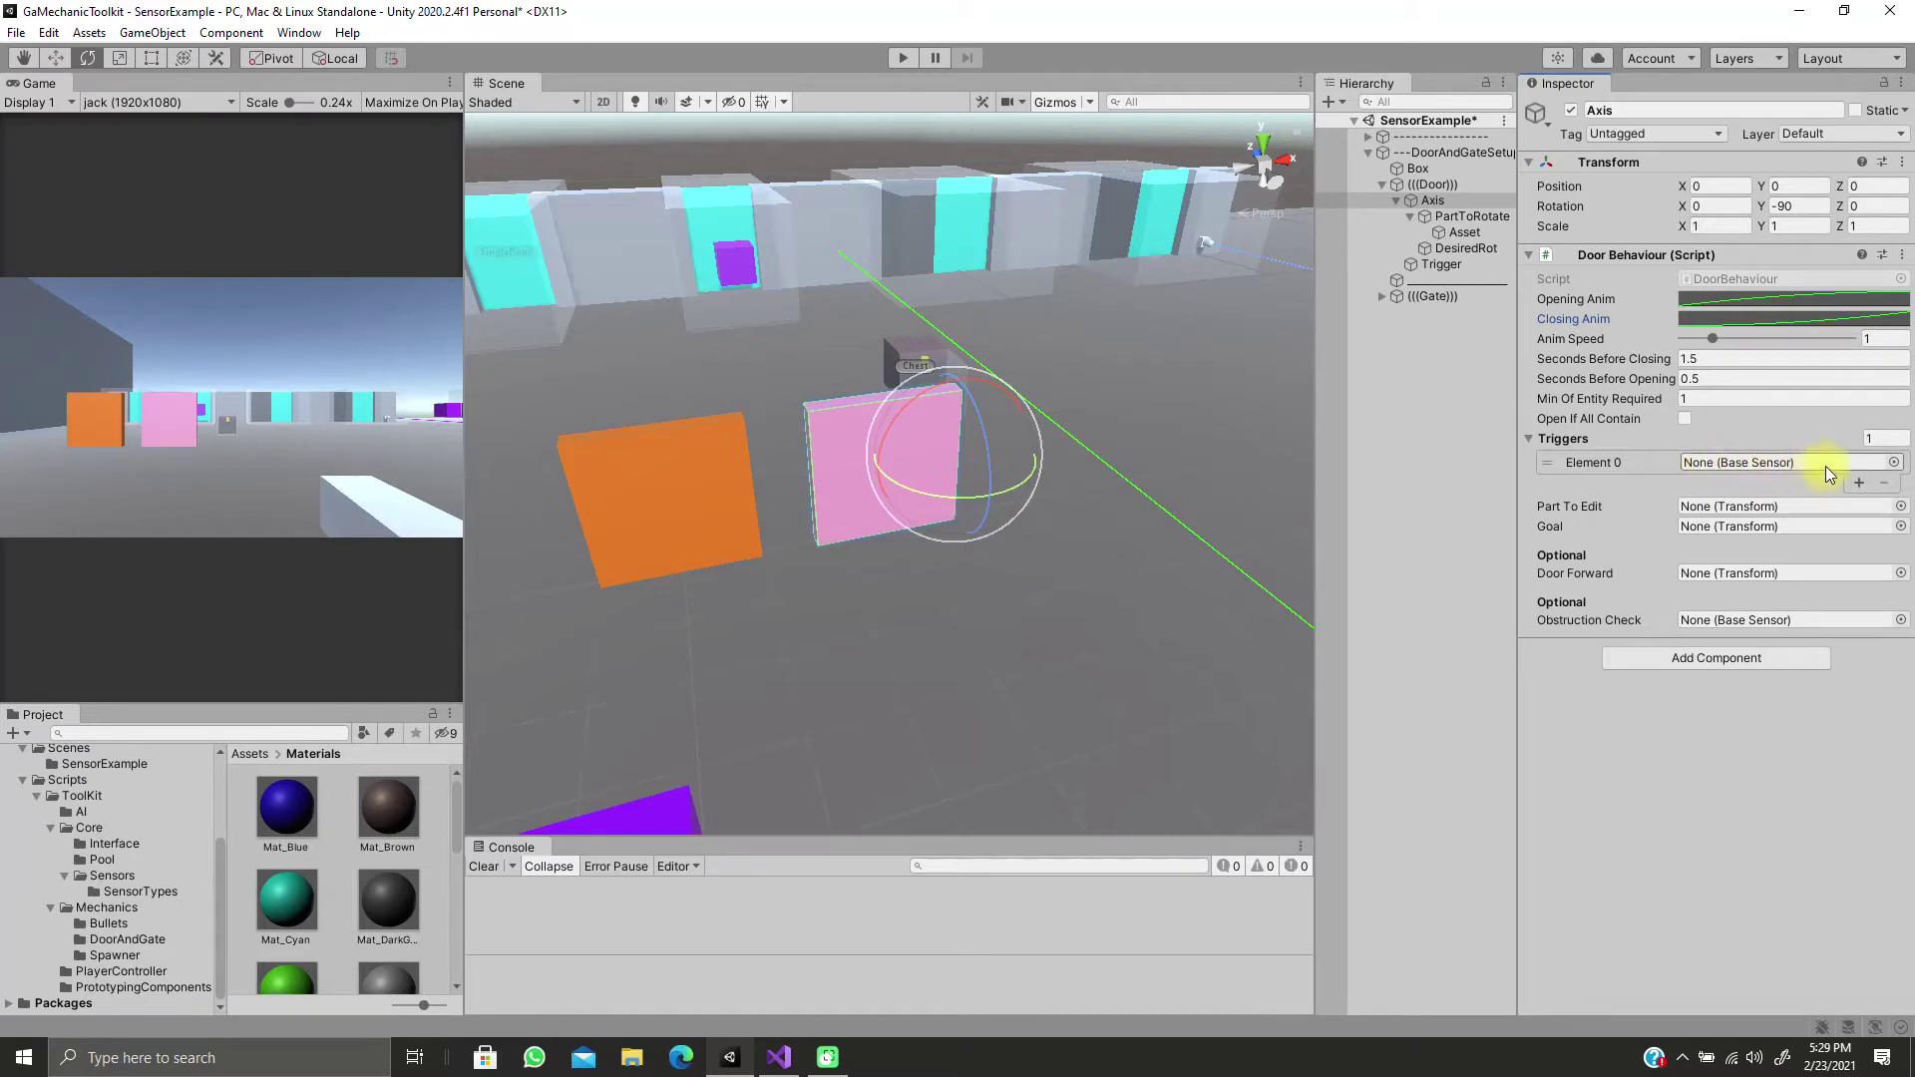
Assign the Door Behaviour references: Trigger as Element 0, PartToRotate as Part To Edit, DesiredRot as Goal, and (((Door))) as Door Forward
{"action": "left_click_drag", "start_coordinate": [1441, 264], "coordinate": [1706, 462]}
{"action": "left_click_drag", "start_coordinate": [1473, 217], "coordinate": [1706, 518]}
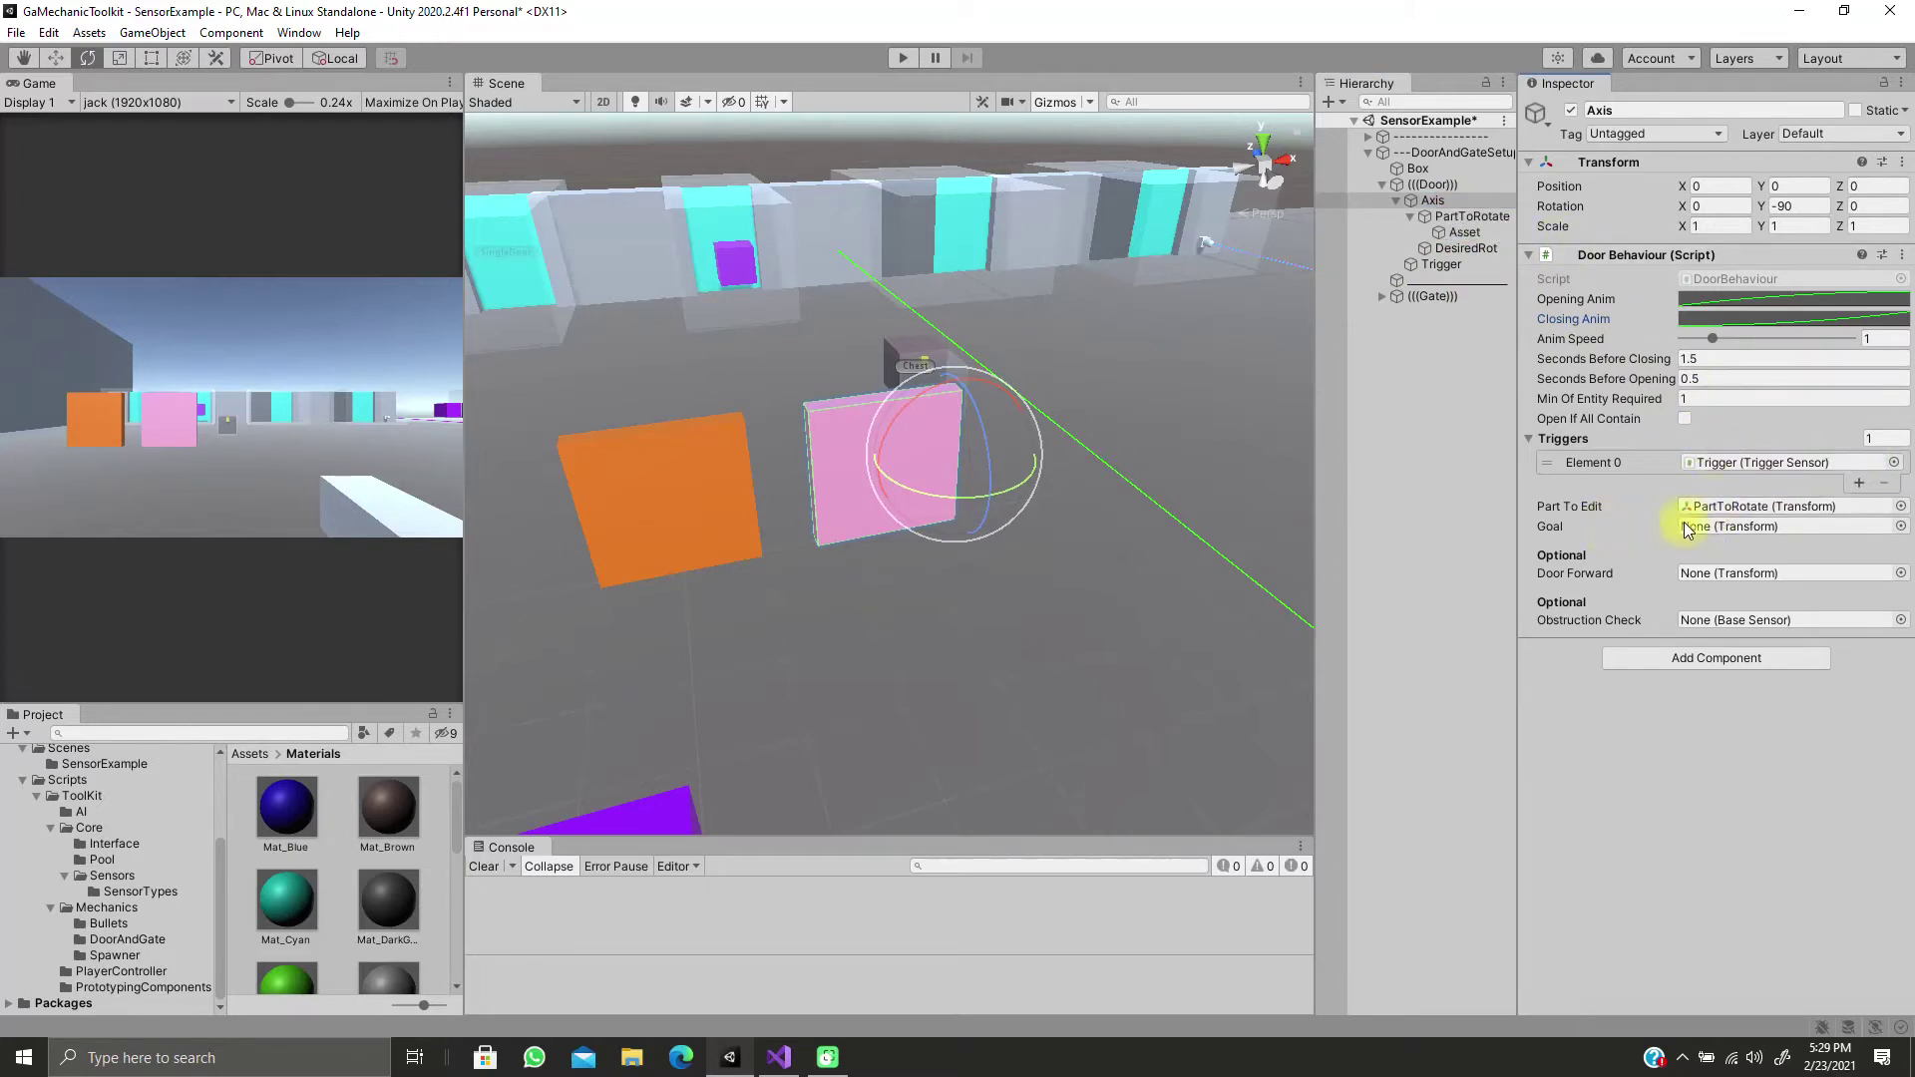
{"action": "left_click_drag", "start_coordinate": [1459, 248], "coordinate": [1717, 532]}
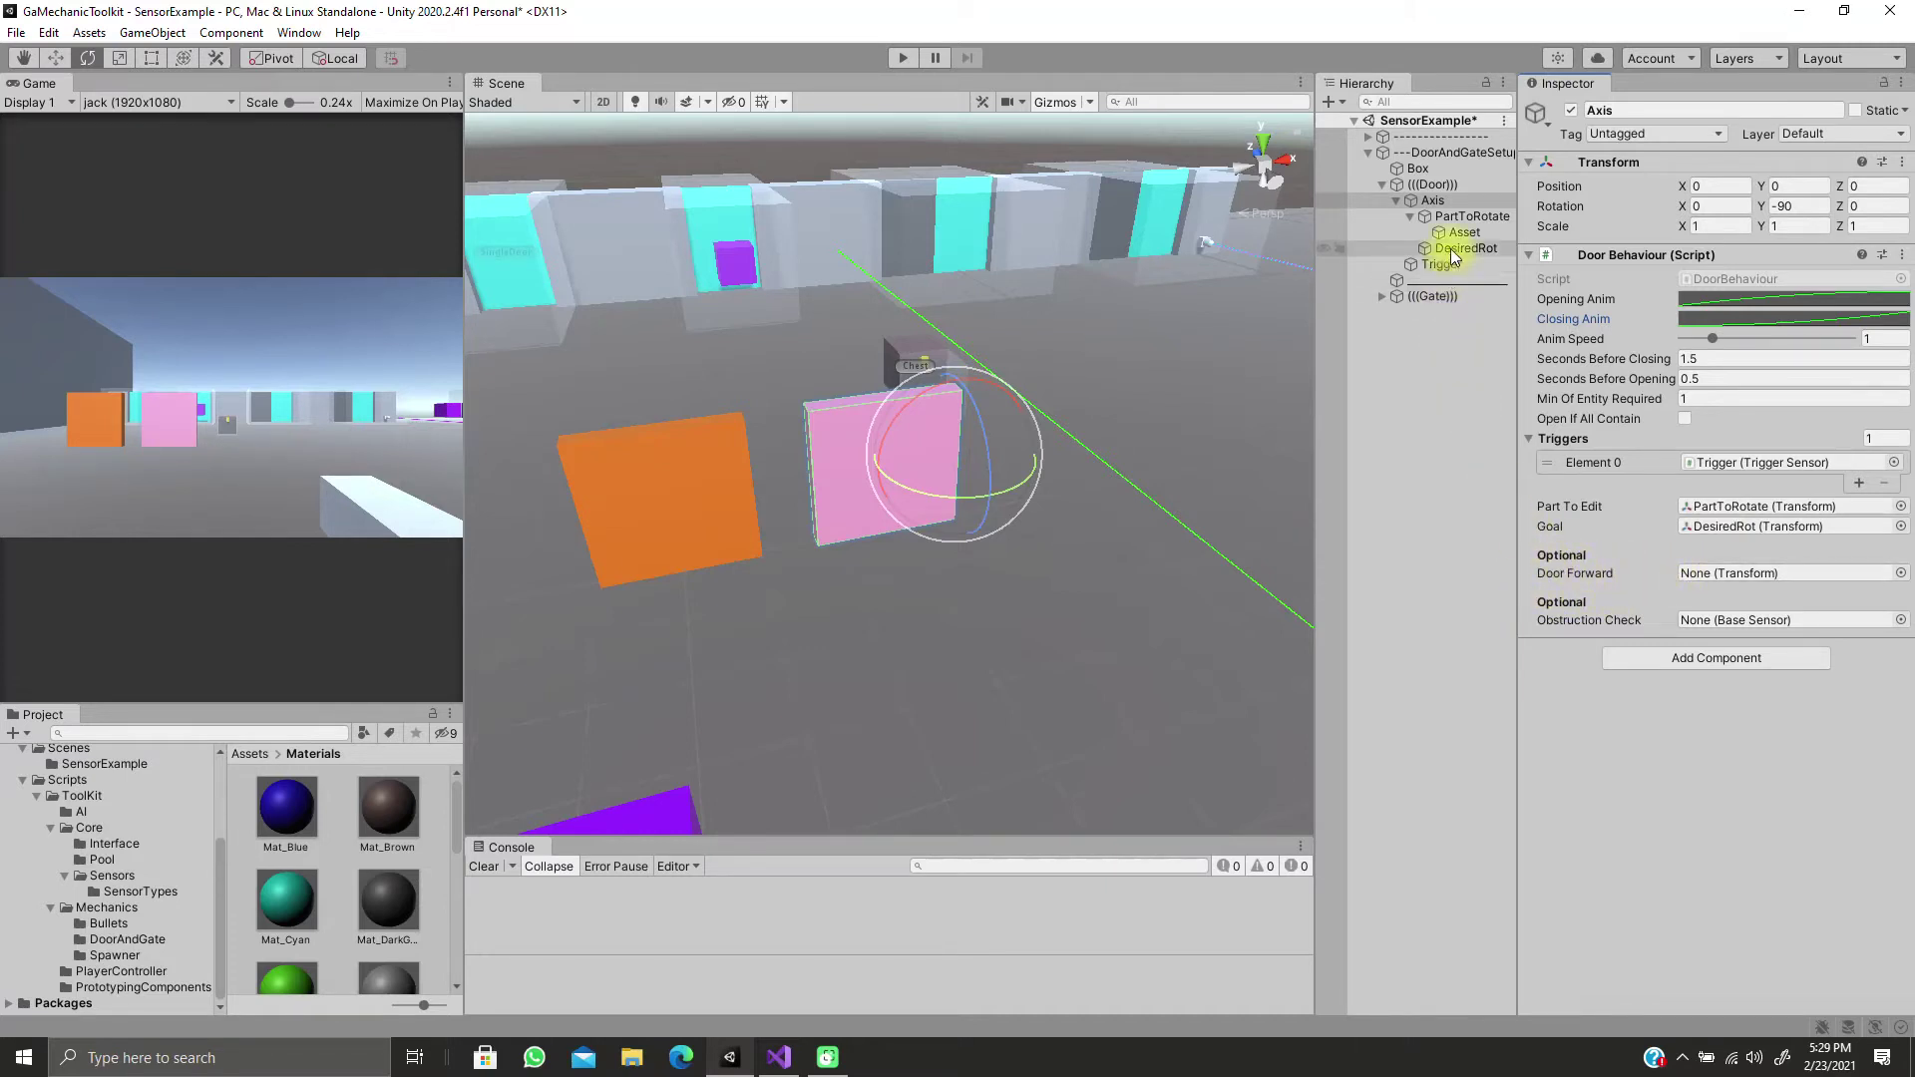
{"action": "left_click_drag", "start_coordinate": [1449, 190], "coordinate": [1704, 586]}
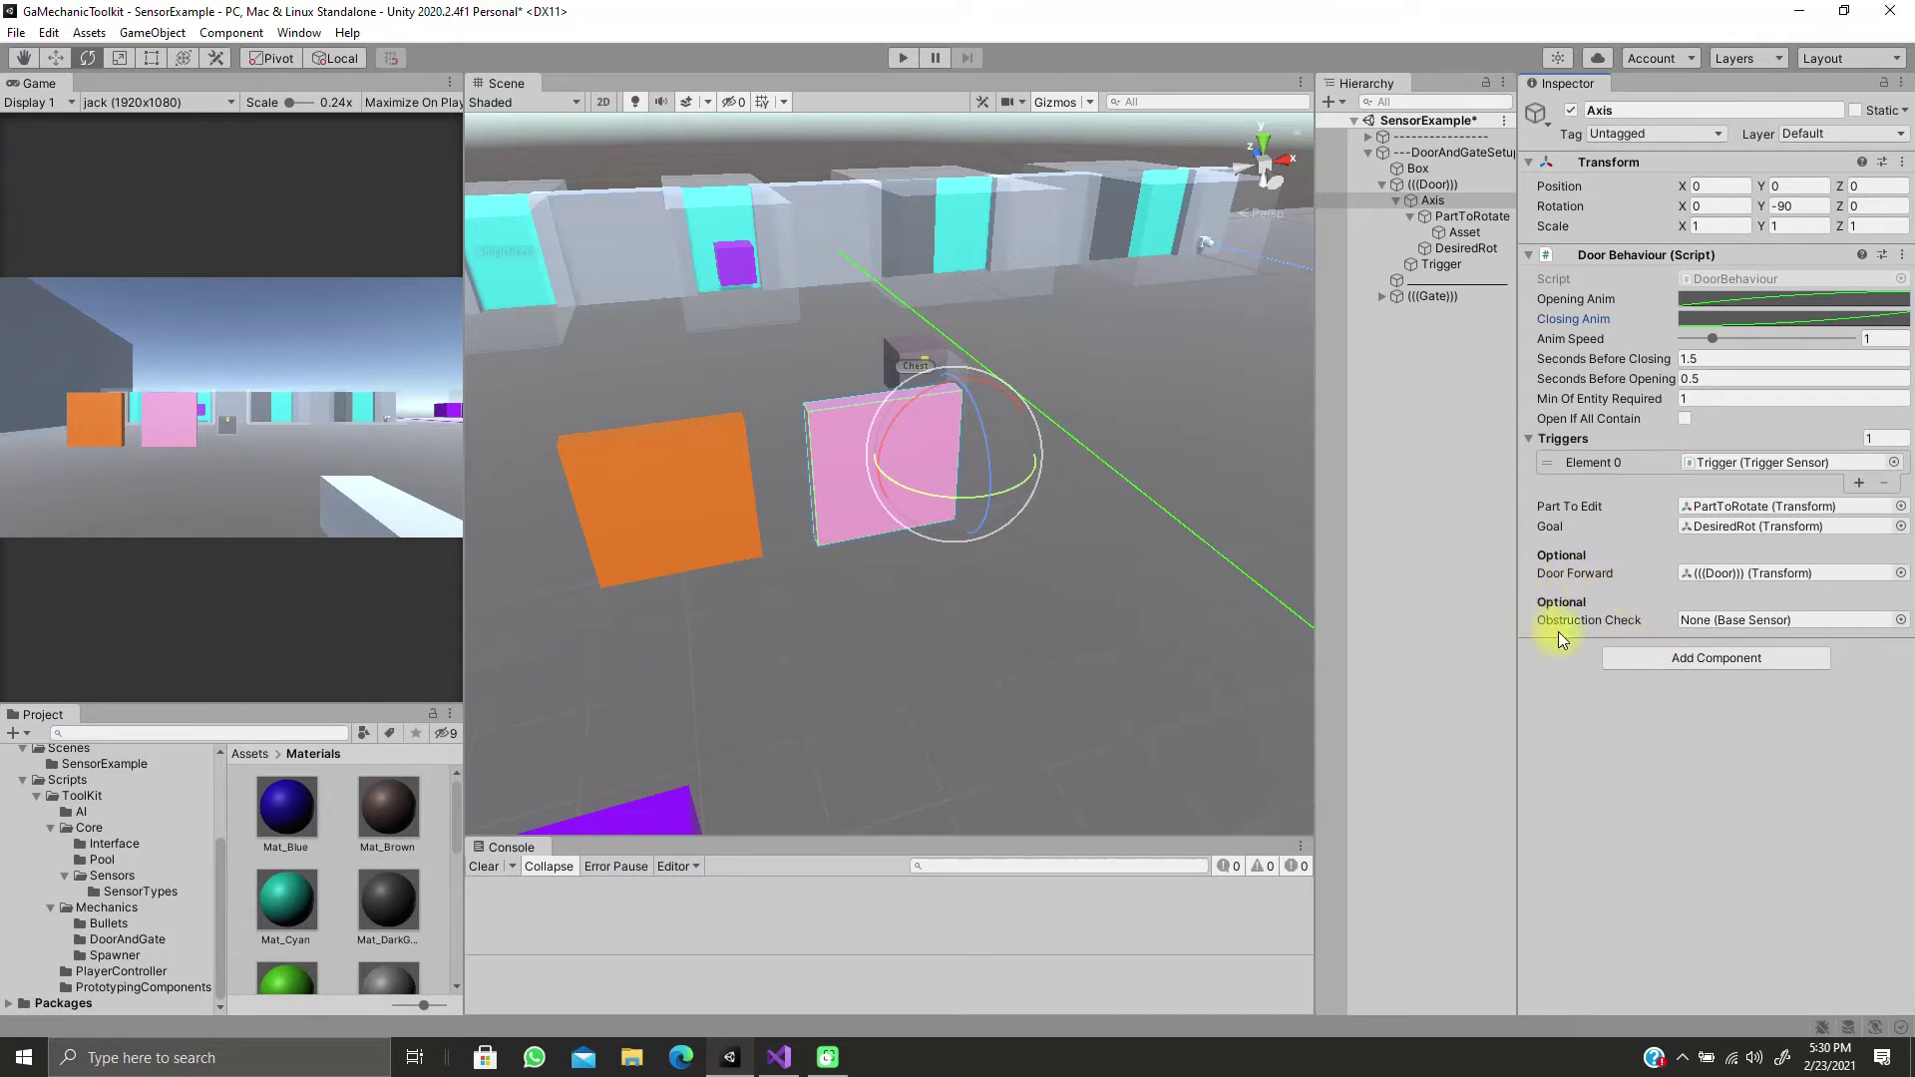
Set the Layer Mask of the Trigger object's Trigger Sensor to Player
{"action": "left_click", "coordinate": [1429, 266]}
{"action": "left_click", "coordinate": [1592, 162]}
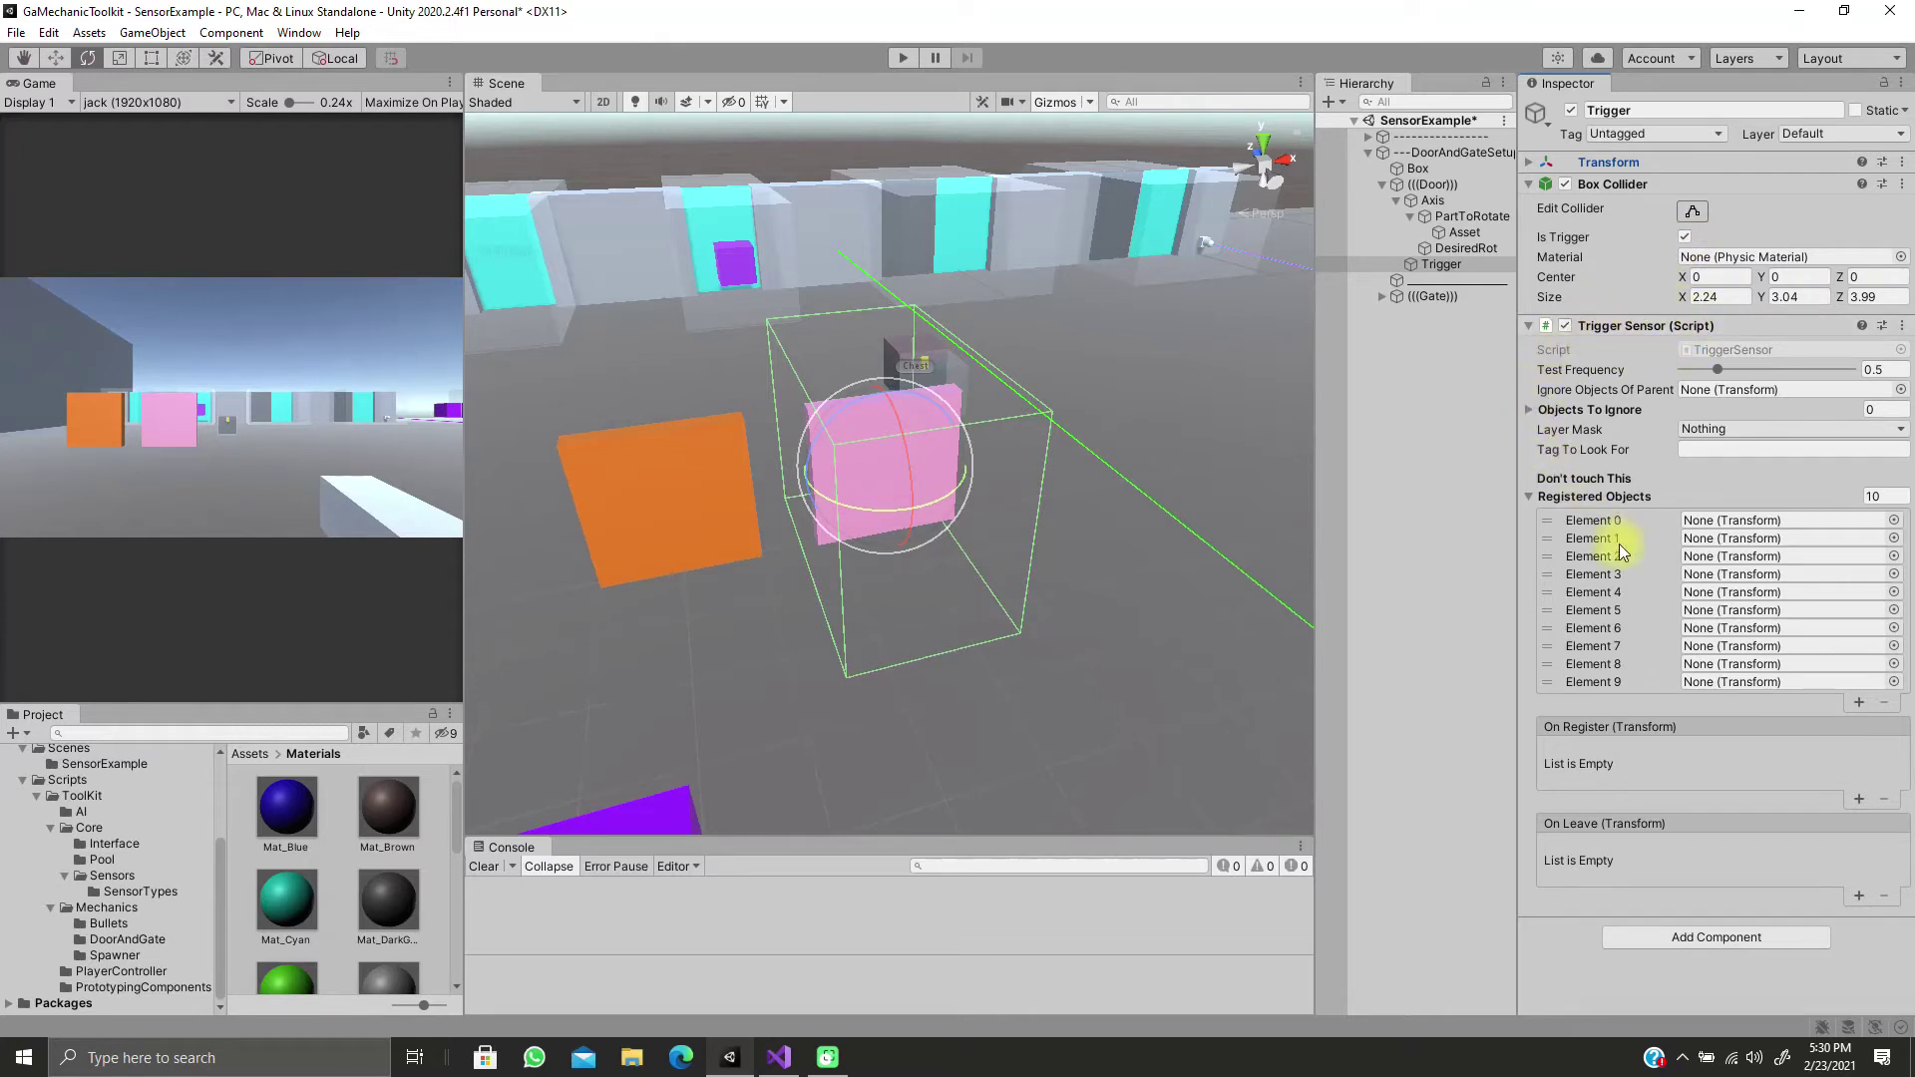
{"action": "left_click", "coordinate": [1697, 429]}
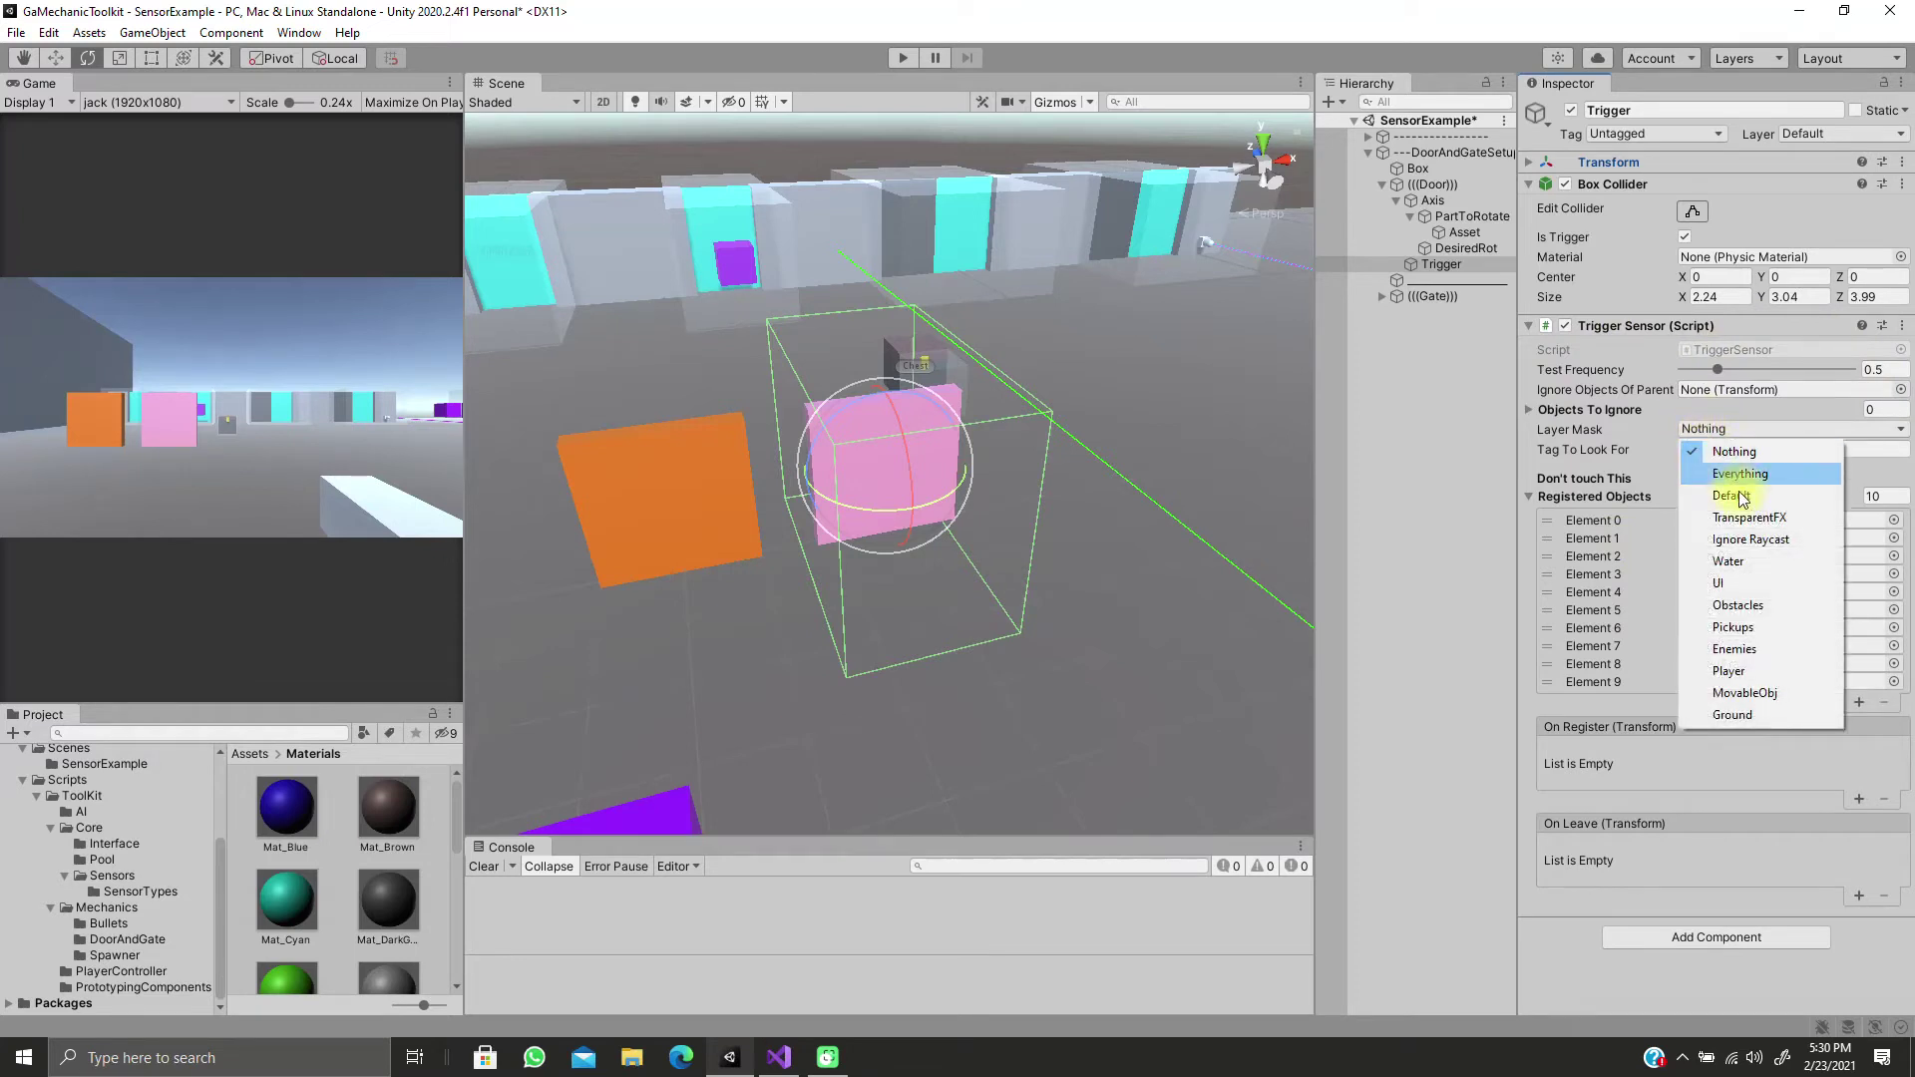
{"action": "left_click", "coordinate": [1730, 670]}
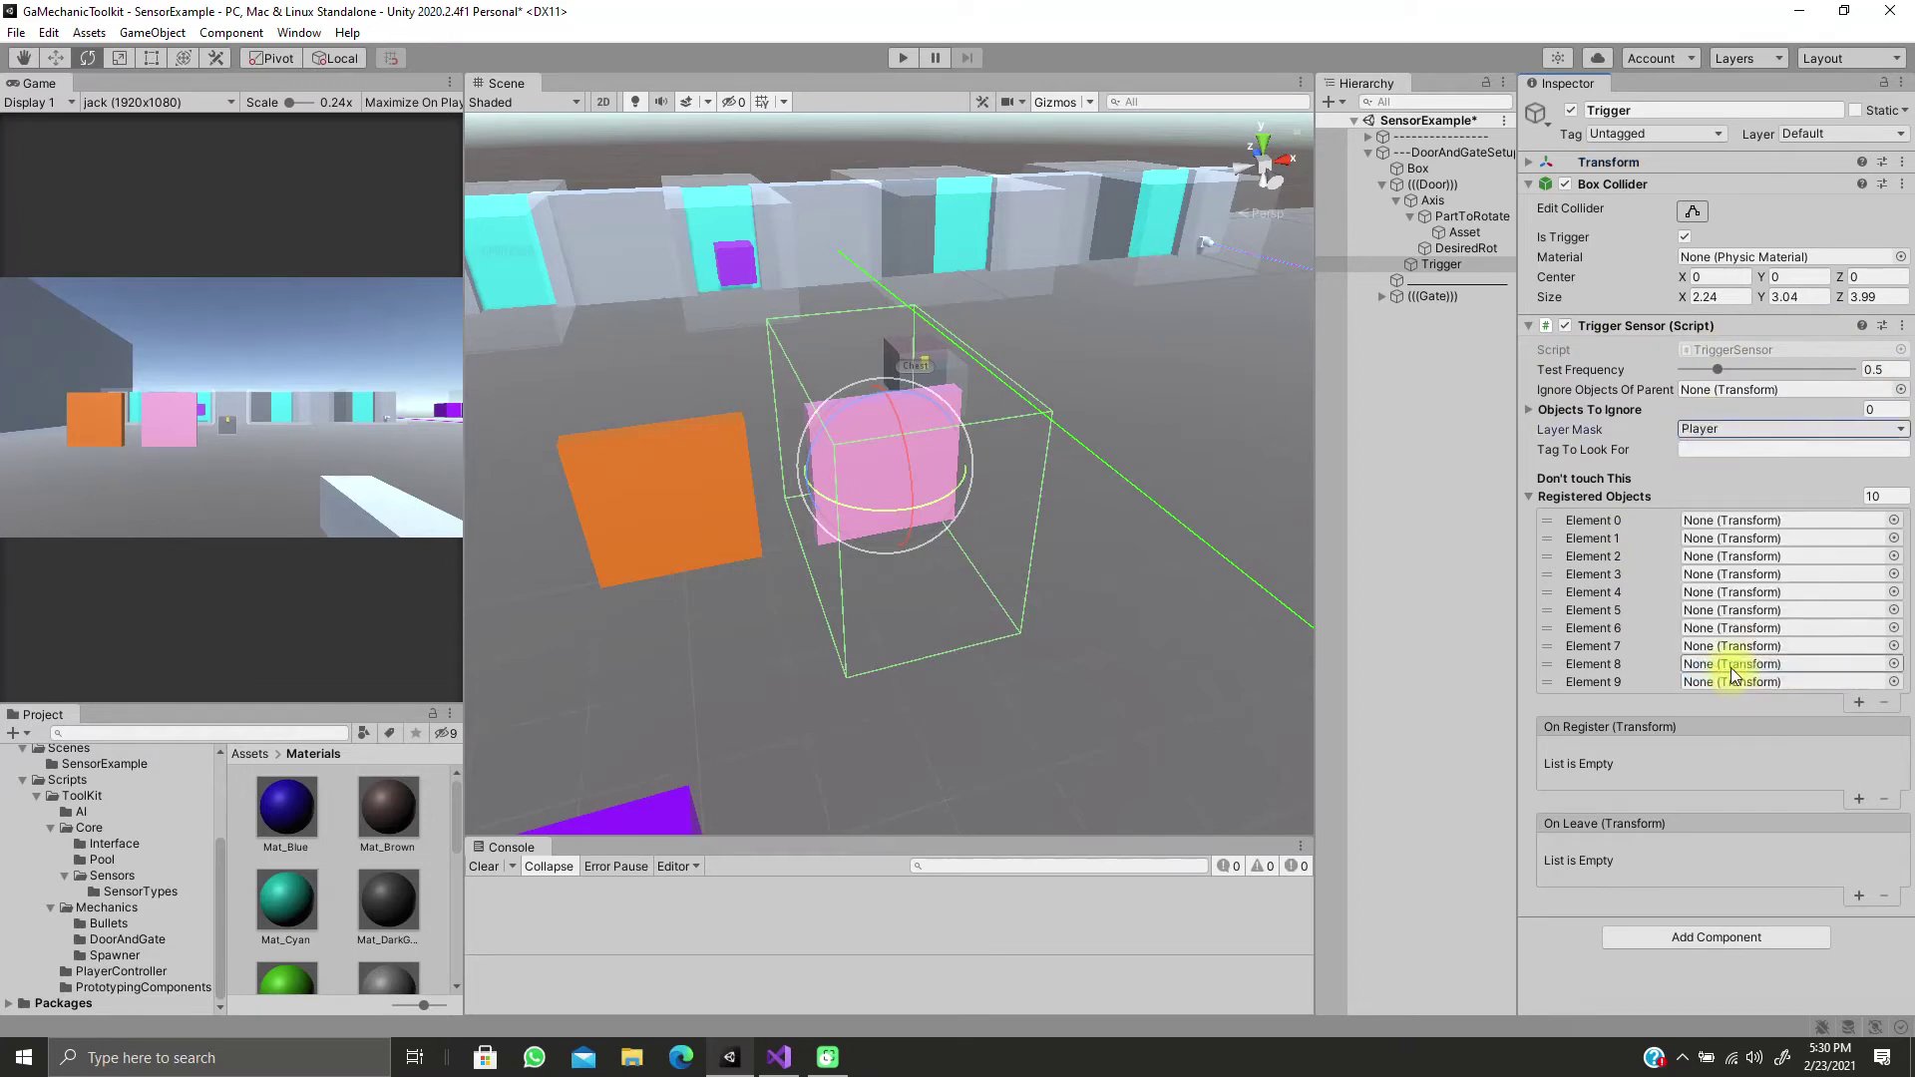
Add an On Register event on the Trigger Sensor that calls the Axis object's dynamic DoorBehaviour.RequestToOpen
{"action": "left_click", "coordinate": [1861, 803]}
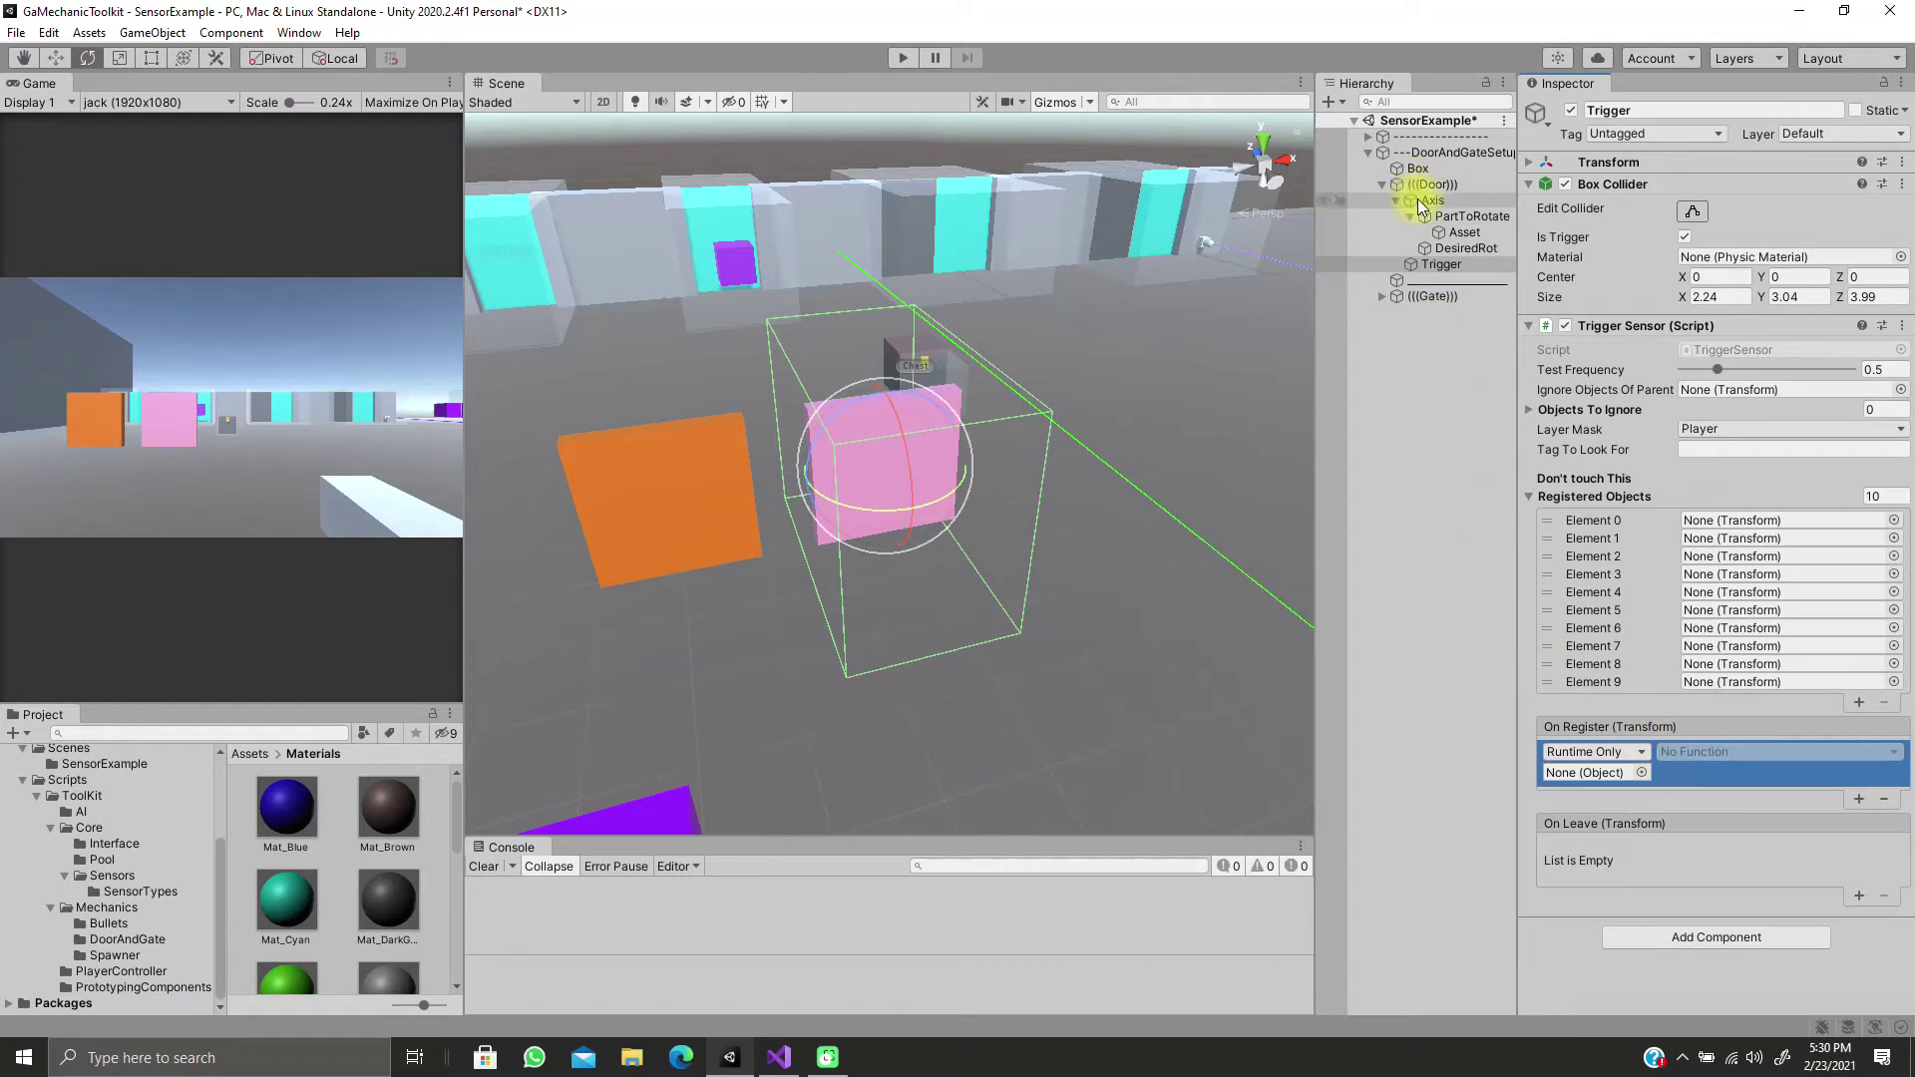
{"action": "left_click_drag", "start_coordinate": [1416, 199], "coordinate": [1596, 777]}
{"action": "left_click", "coordinate": [1671, 754]}
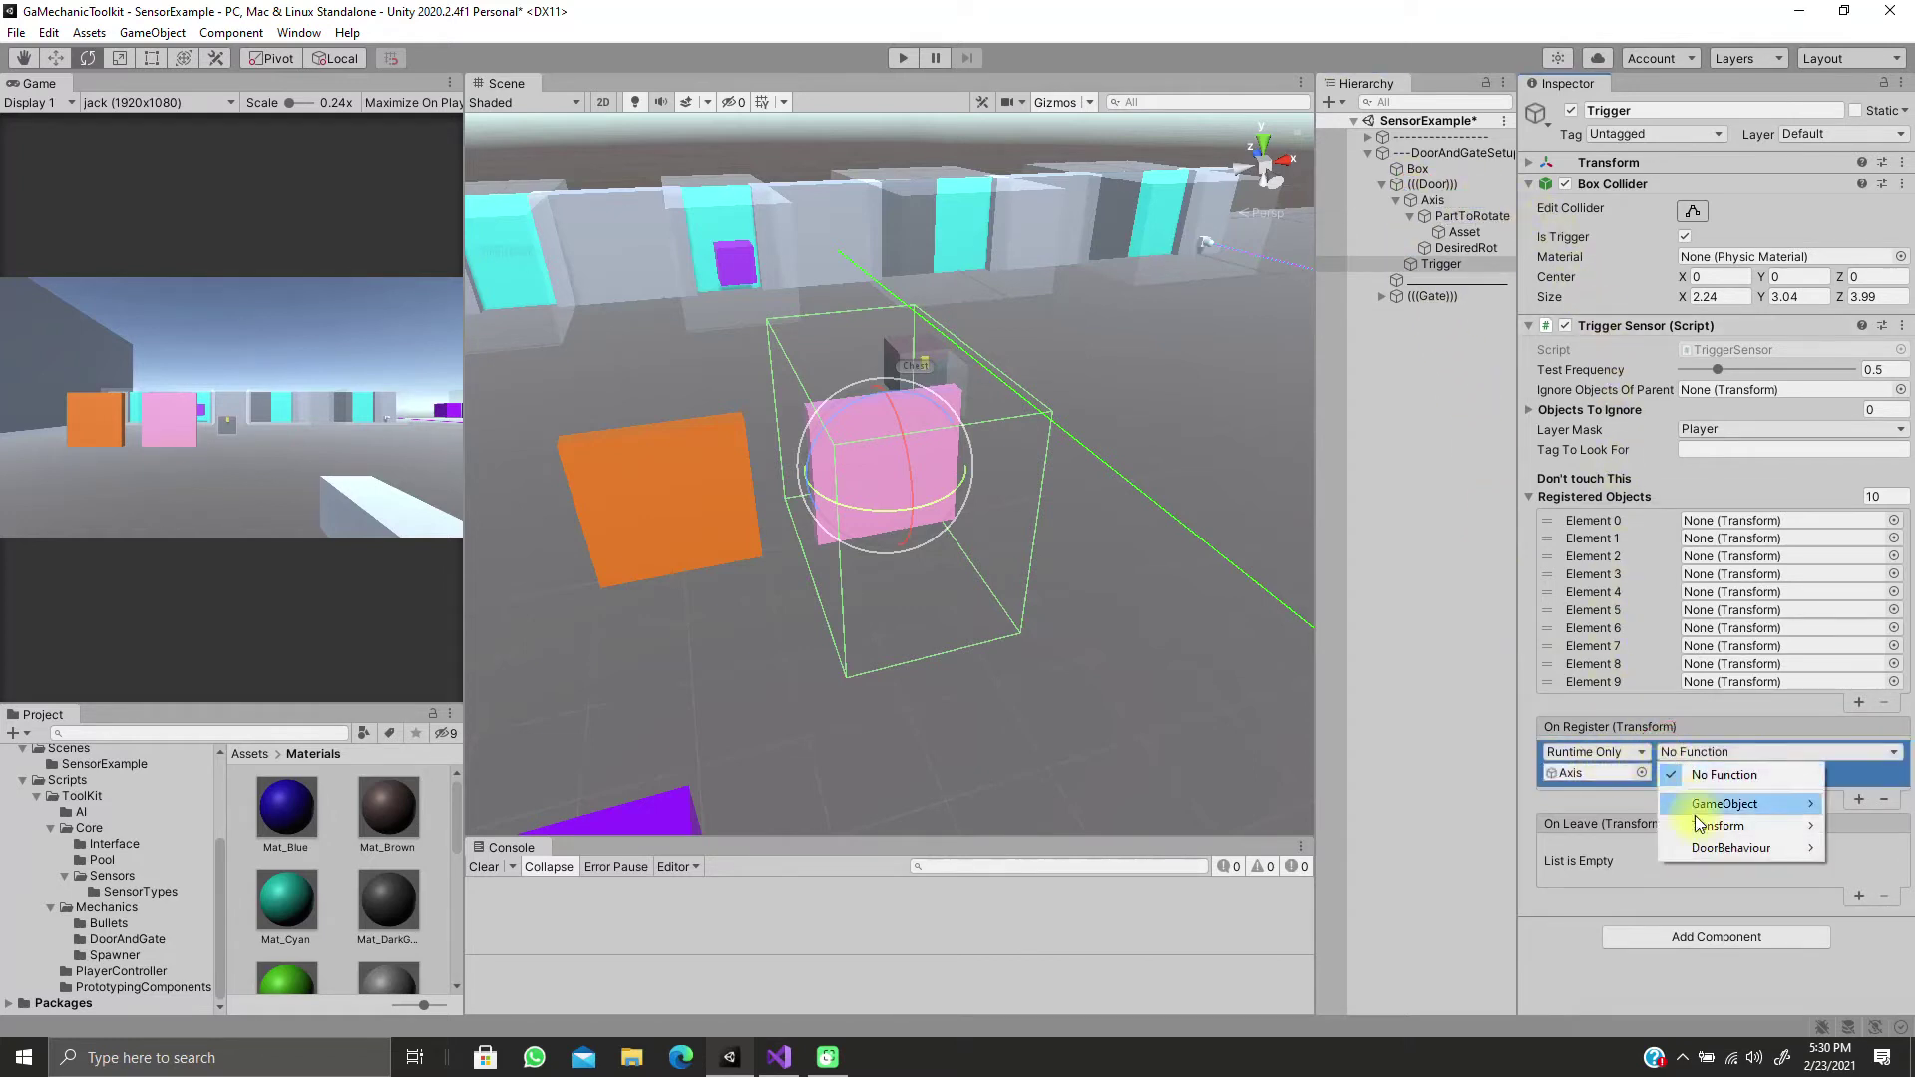
{"action": "mouse_move", "coordinate": [1707, 846]}
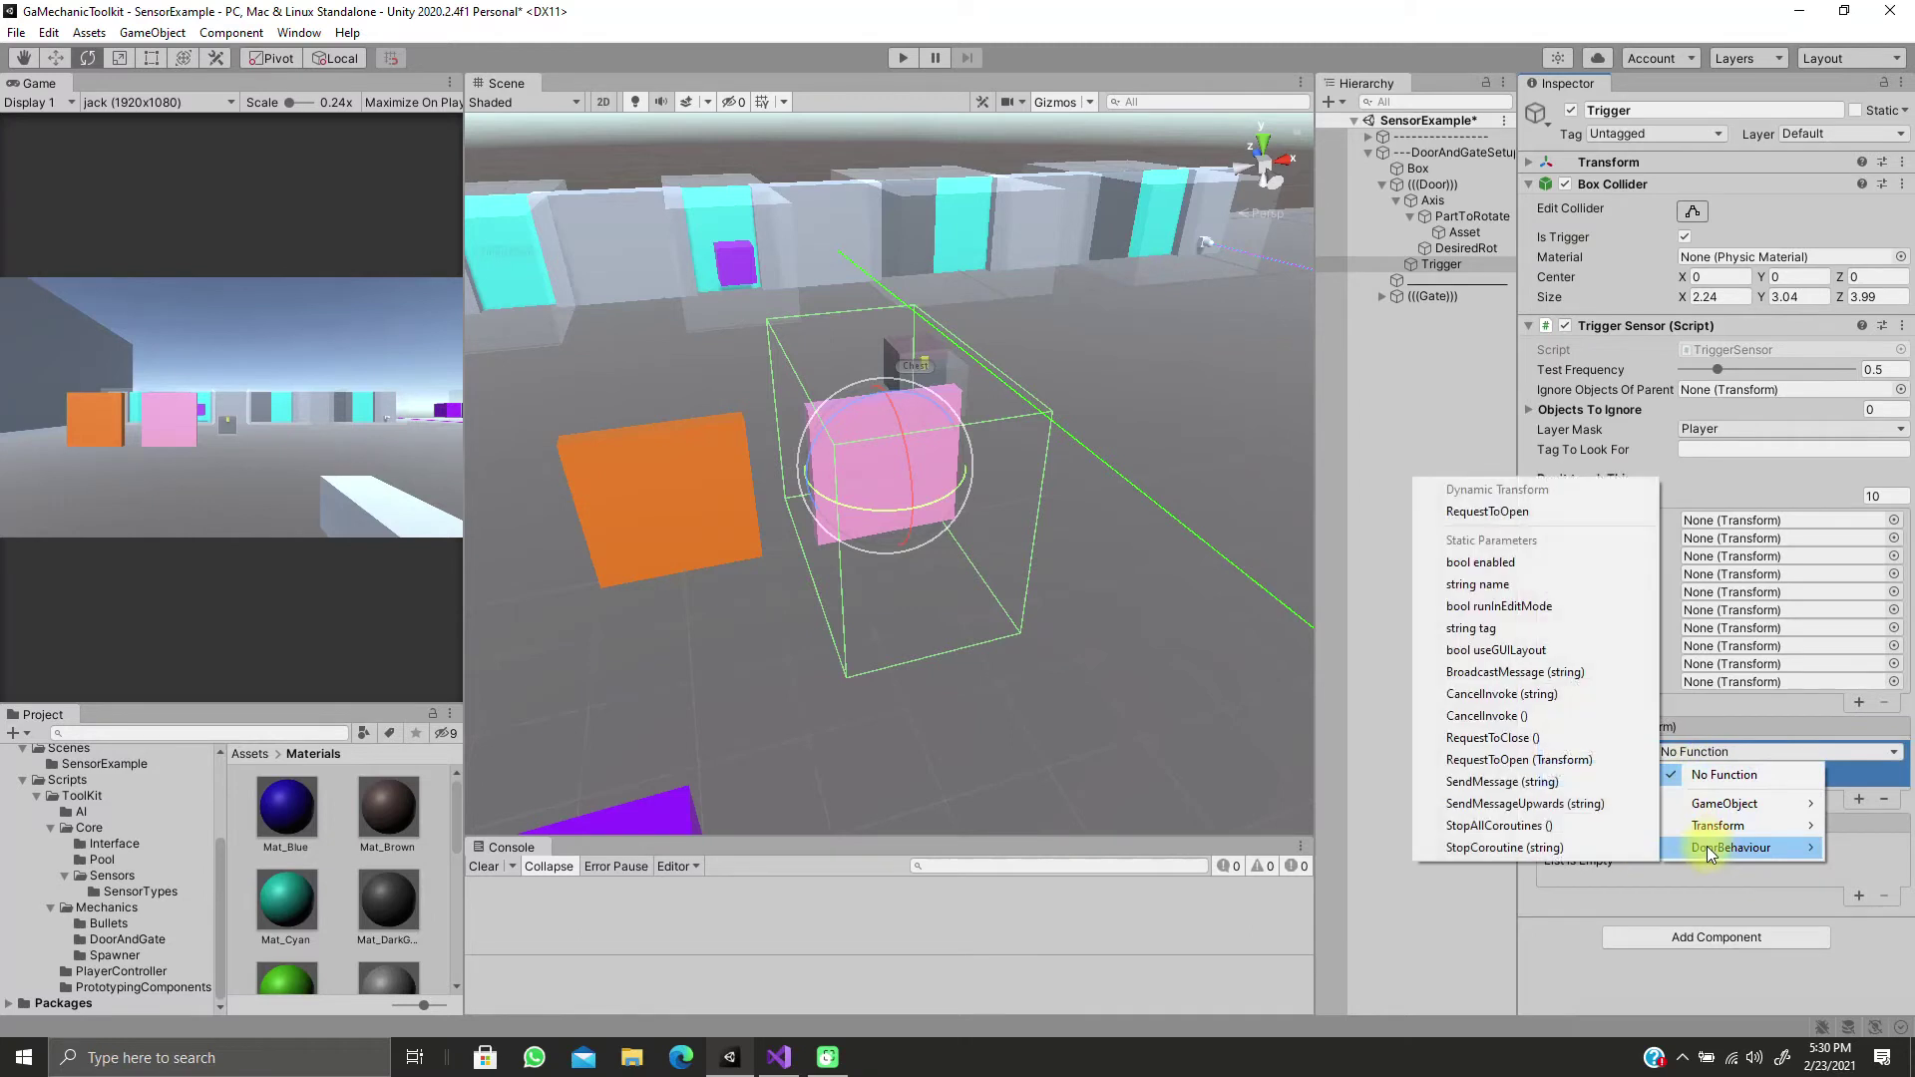
{"action": "left_click", "coordinate": [1552, 512]}
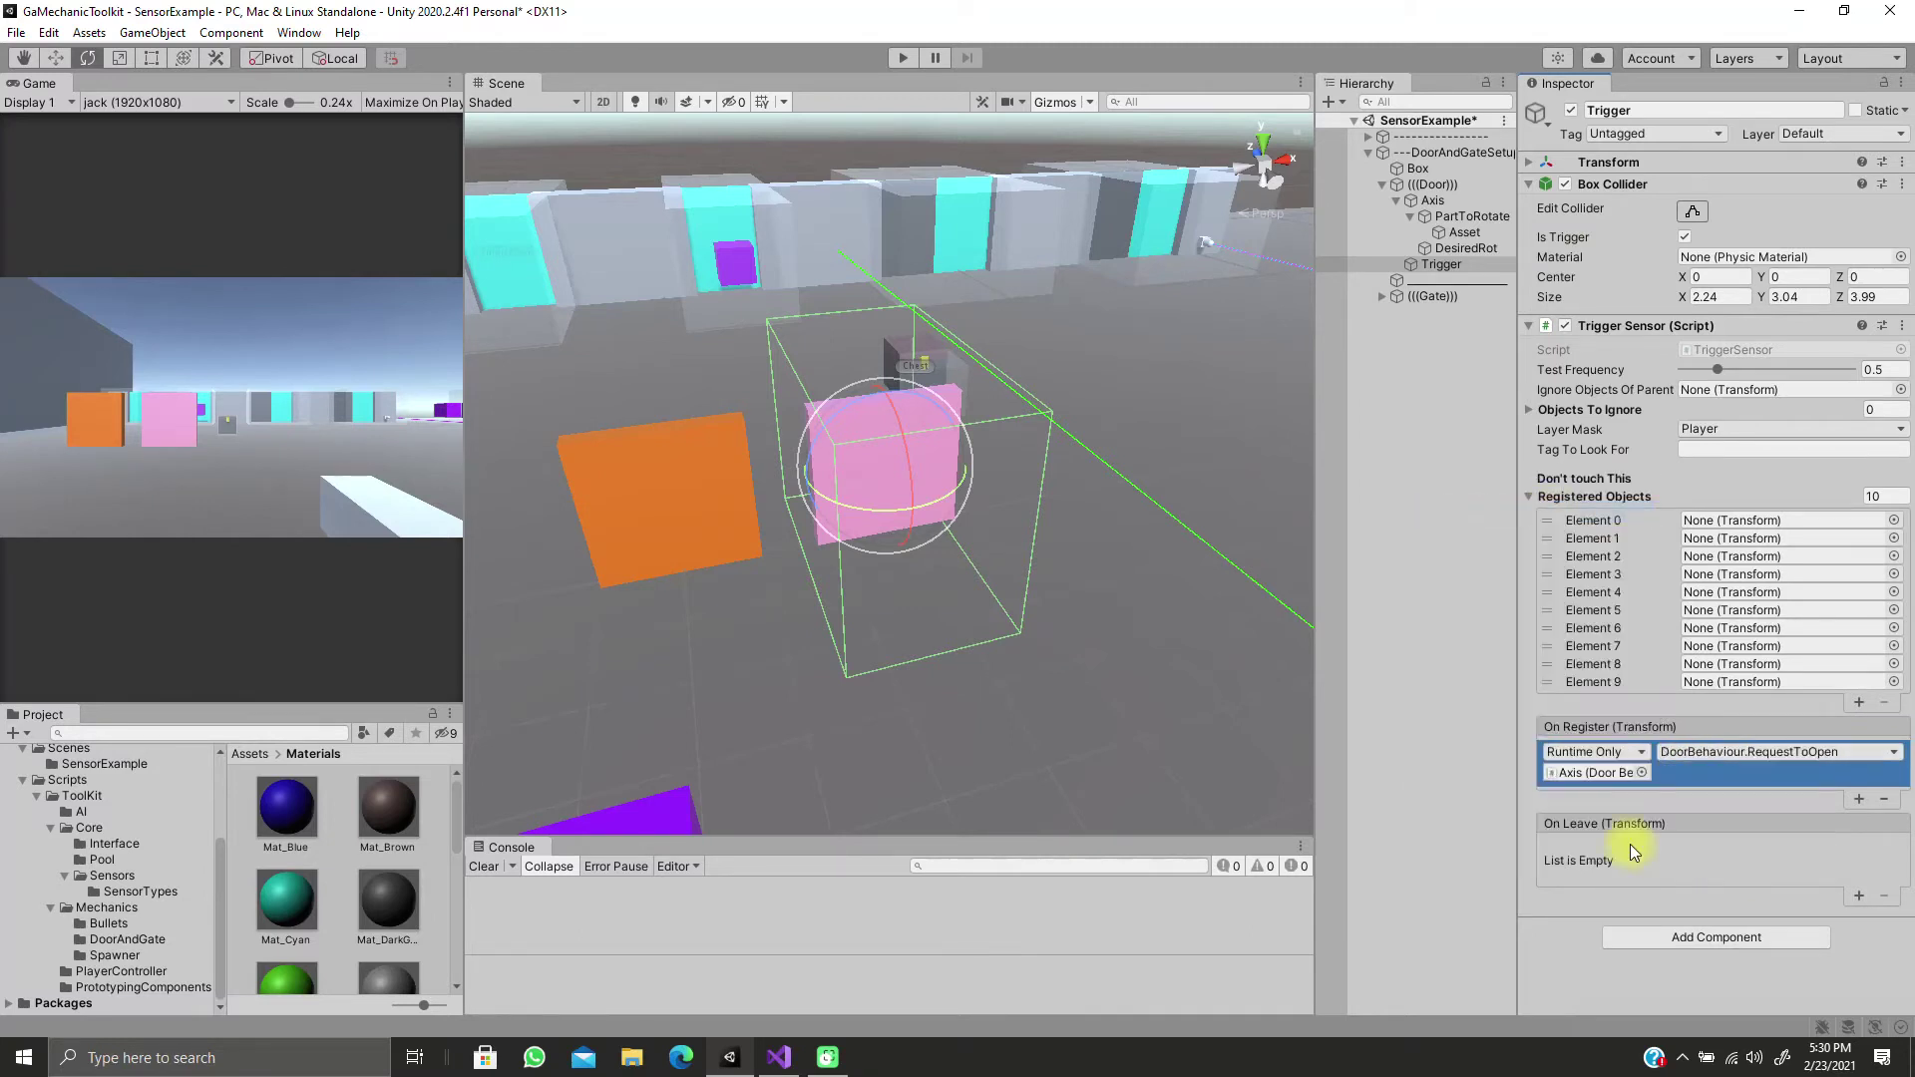
Add an On Leave event on the Trigger Sensor that calls the Axis object's DoorBehaviour.RequestToClose
{"action": "left_click", "coordinate": [1861, 896]}
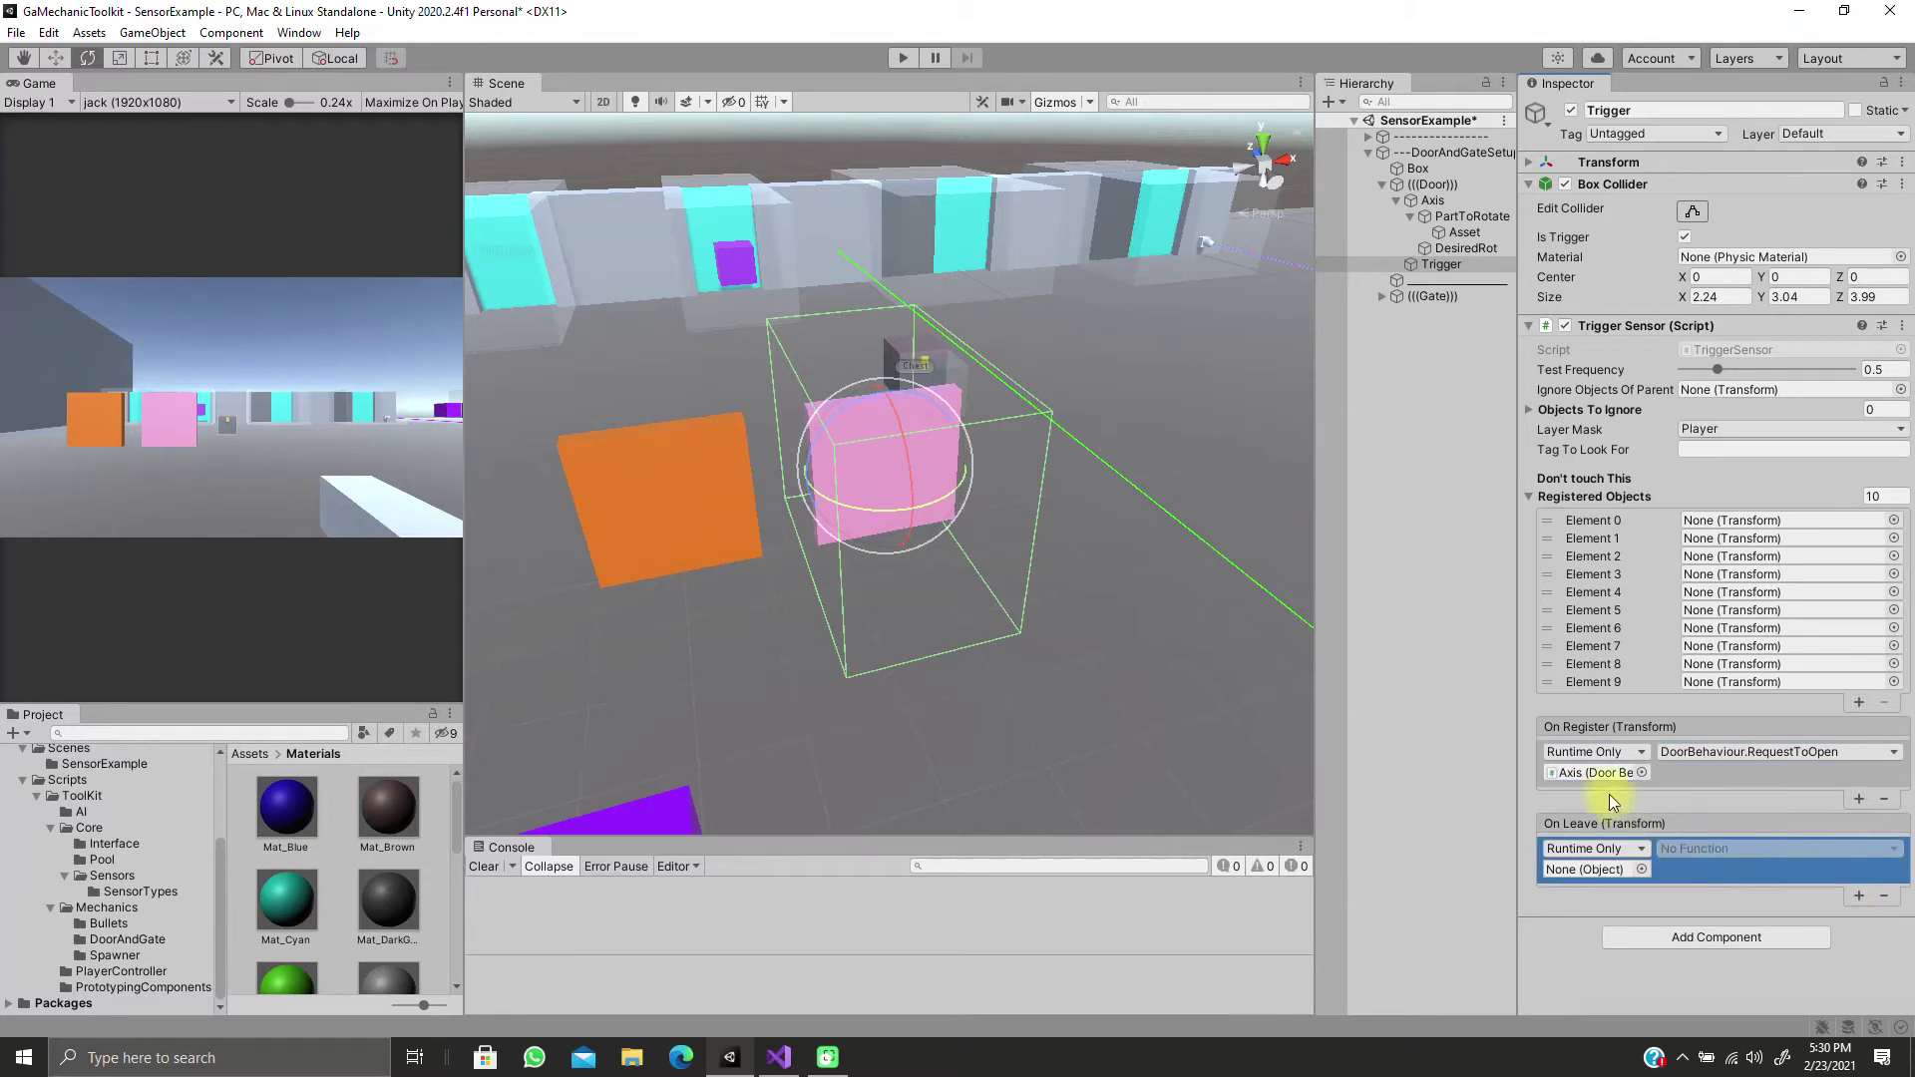
{"action": "left_click_drag", "start_coordinate": [1436, 199], "coordinate": [1608, 876]}
{"action": "left_click", "coordinate": [1712, 848]}
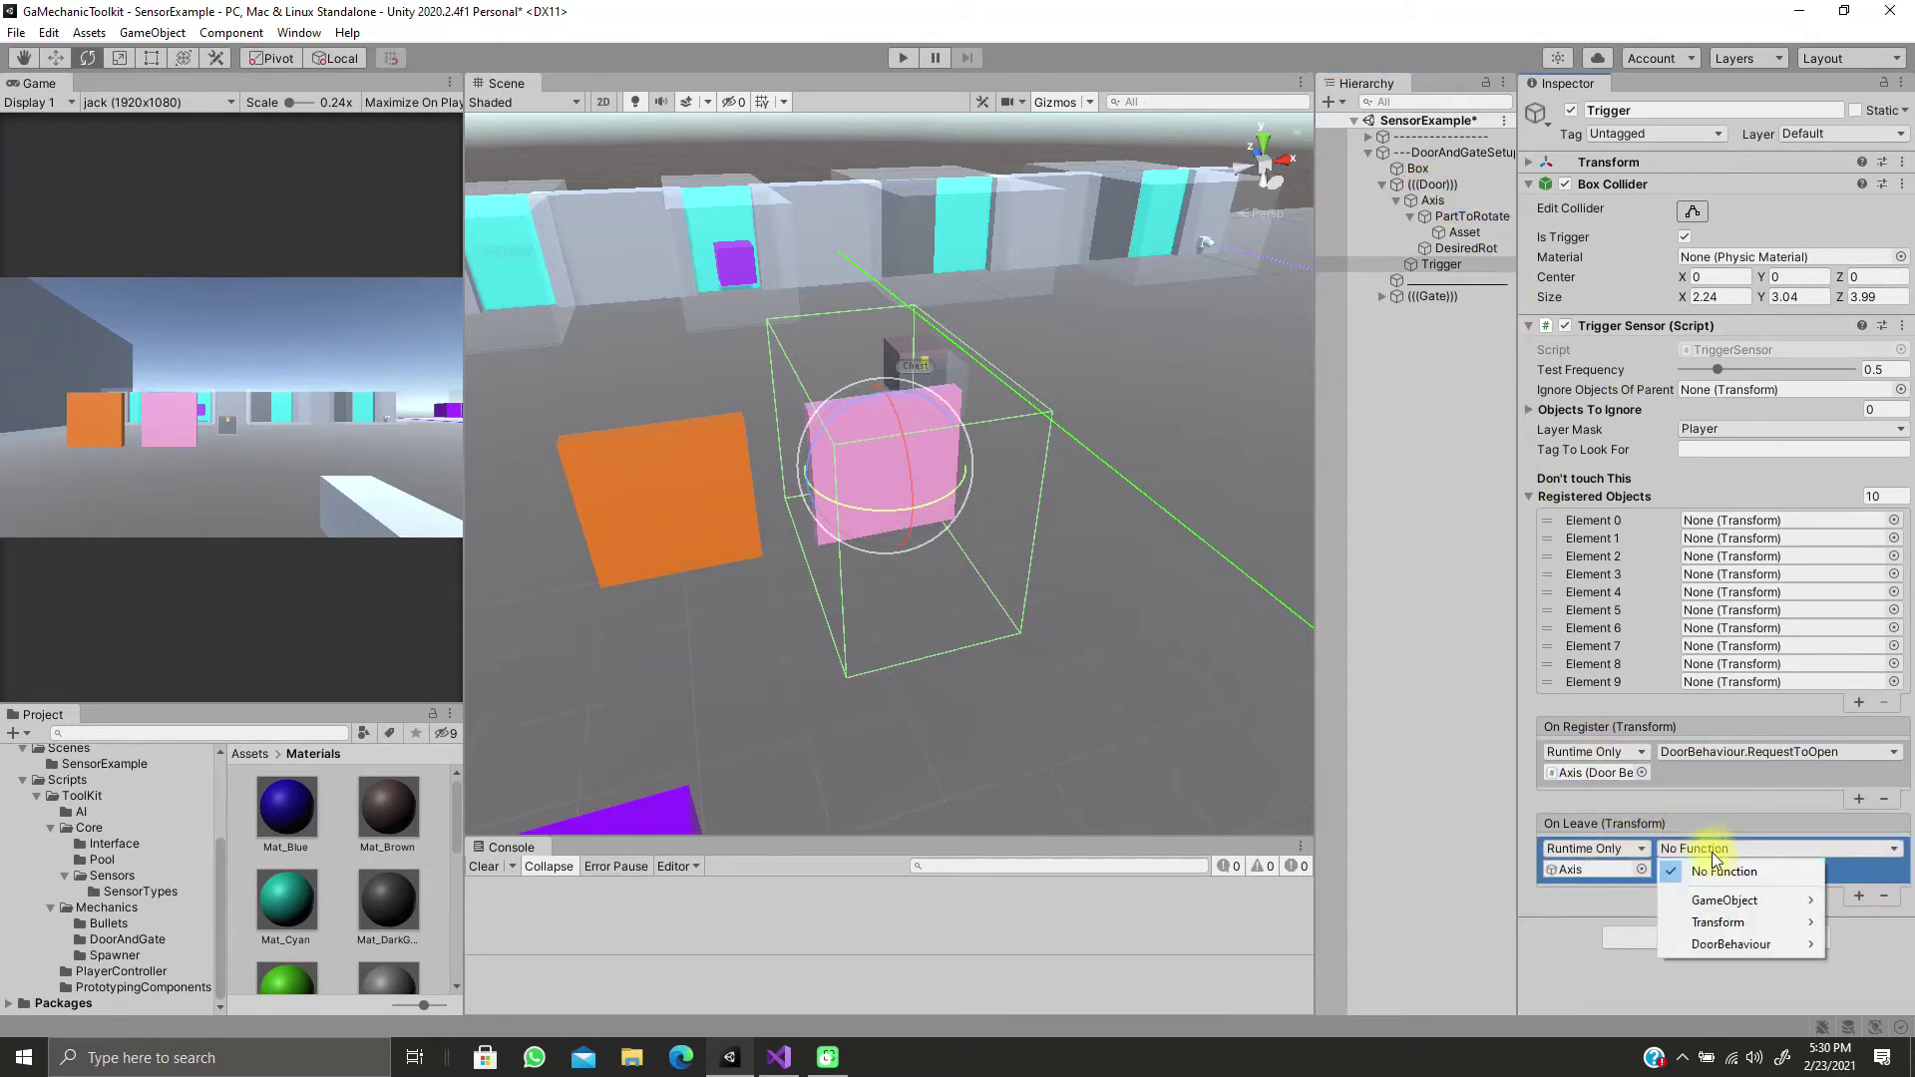
{"action": "mouse_move", "coordinate": [1716, 941]}
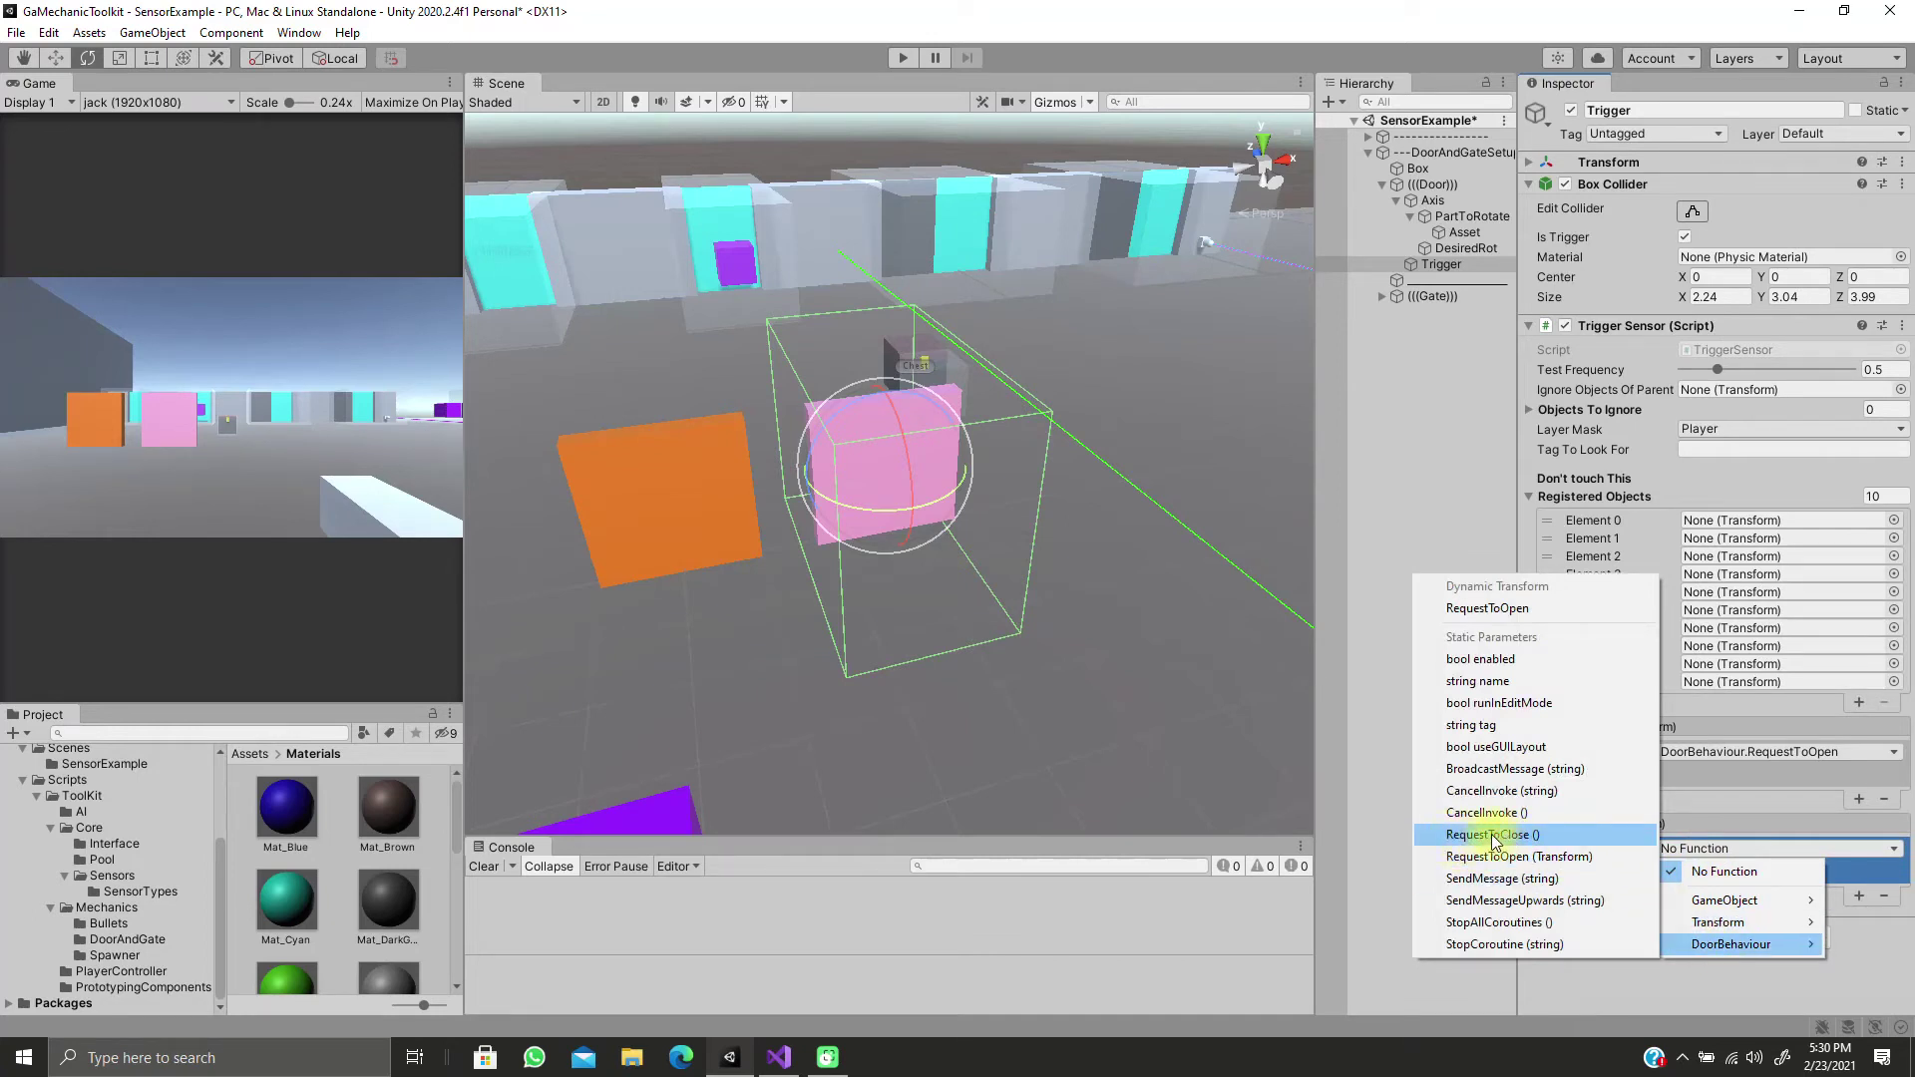
{"action": "left_click", "coordinate": [1526, 836]}
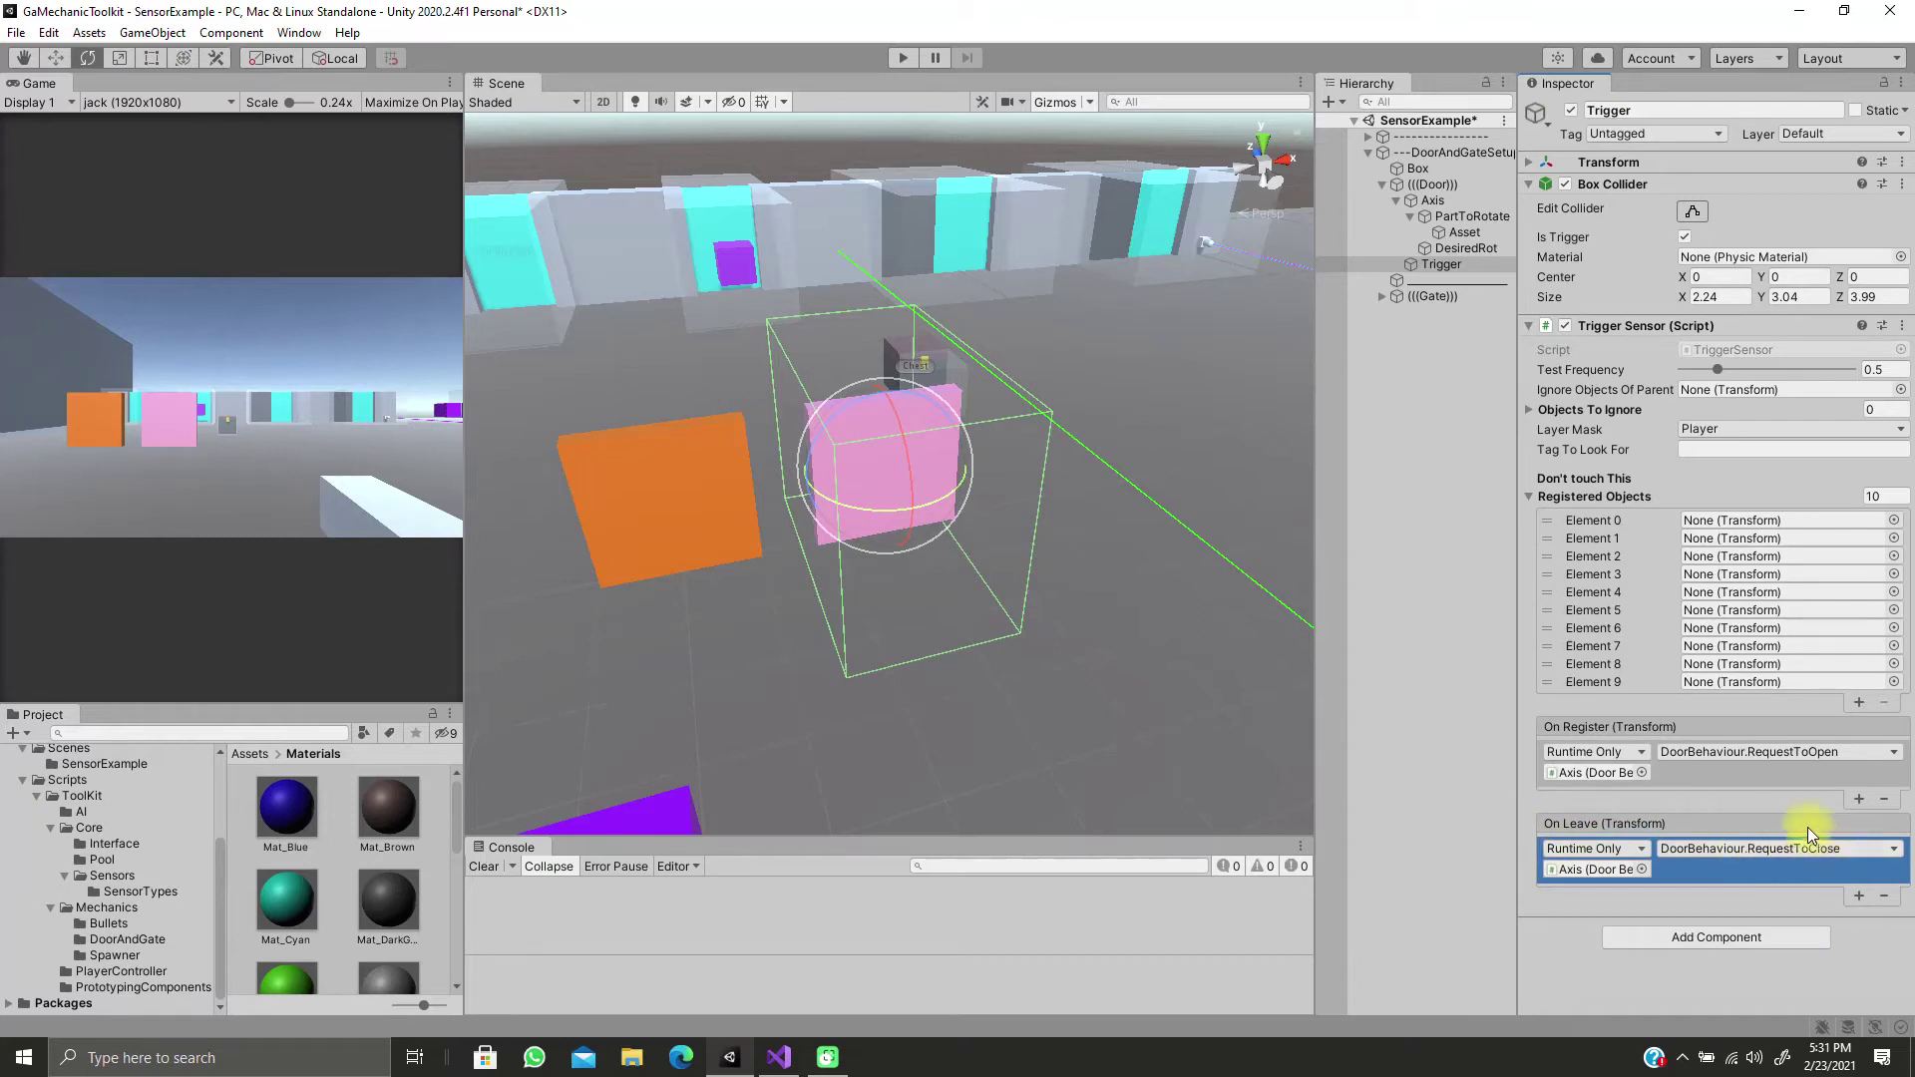
Run the scene and walk the player in and out of the pink door's trigger zone from both sides to test it
{"action": "key", "text": "ctrl+p"}
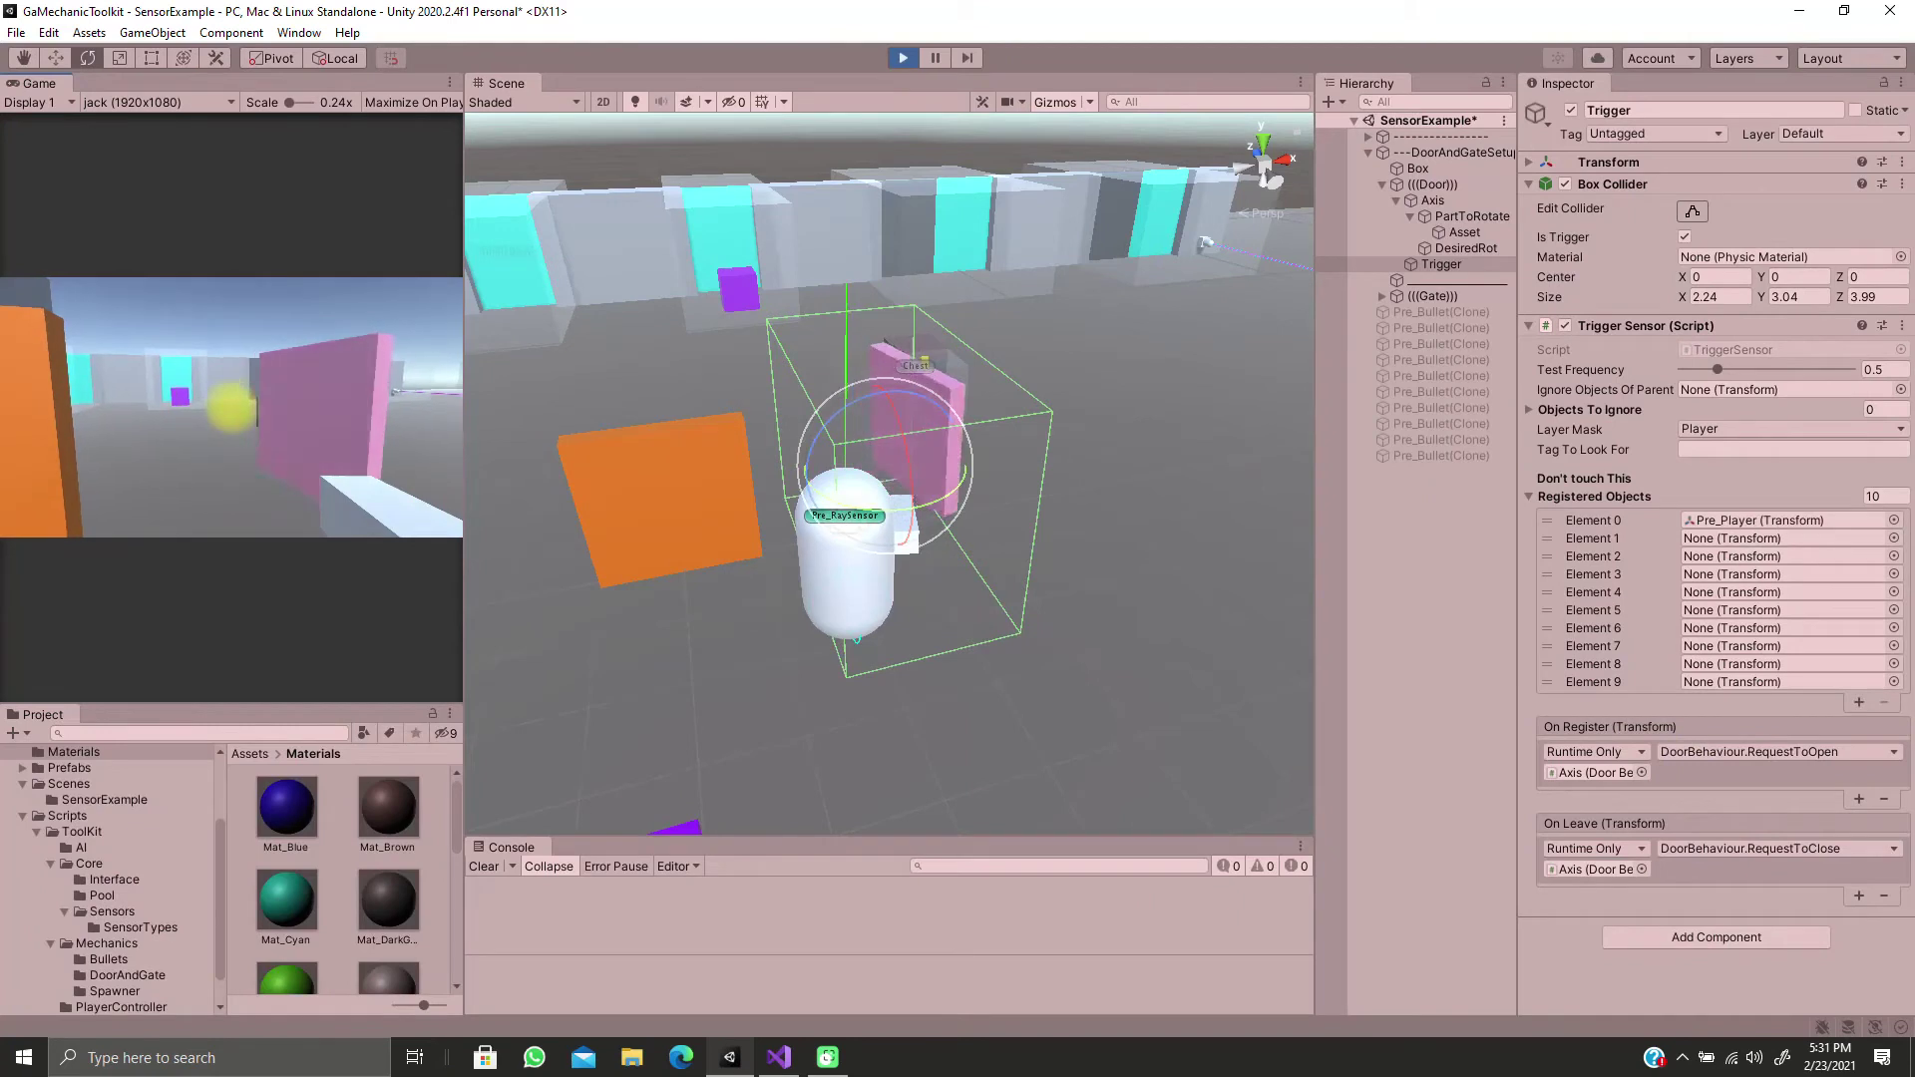
{"action": "key", "text": "w"}
{"action": "key", "text": "s"}
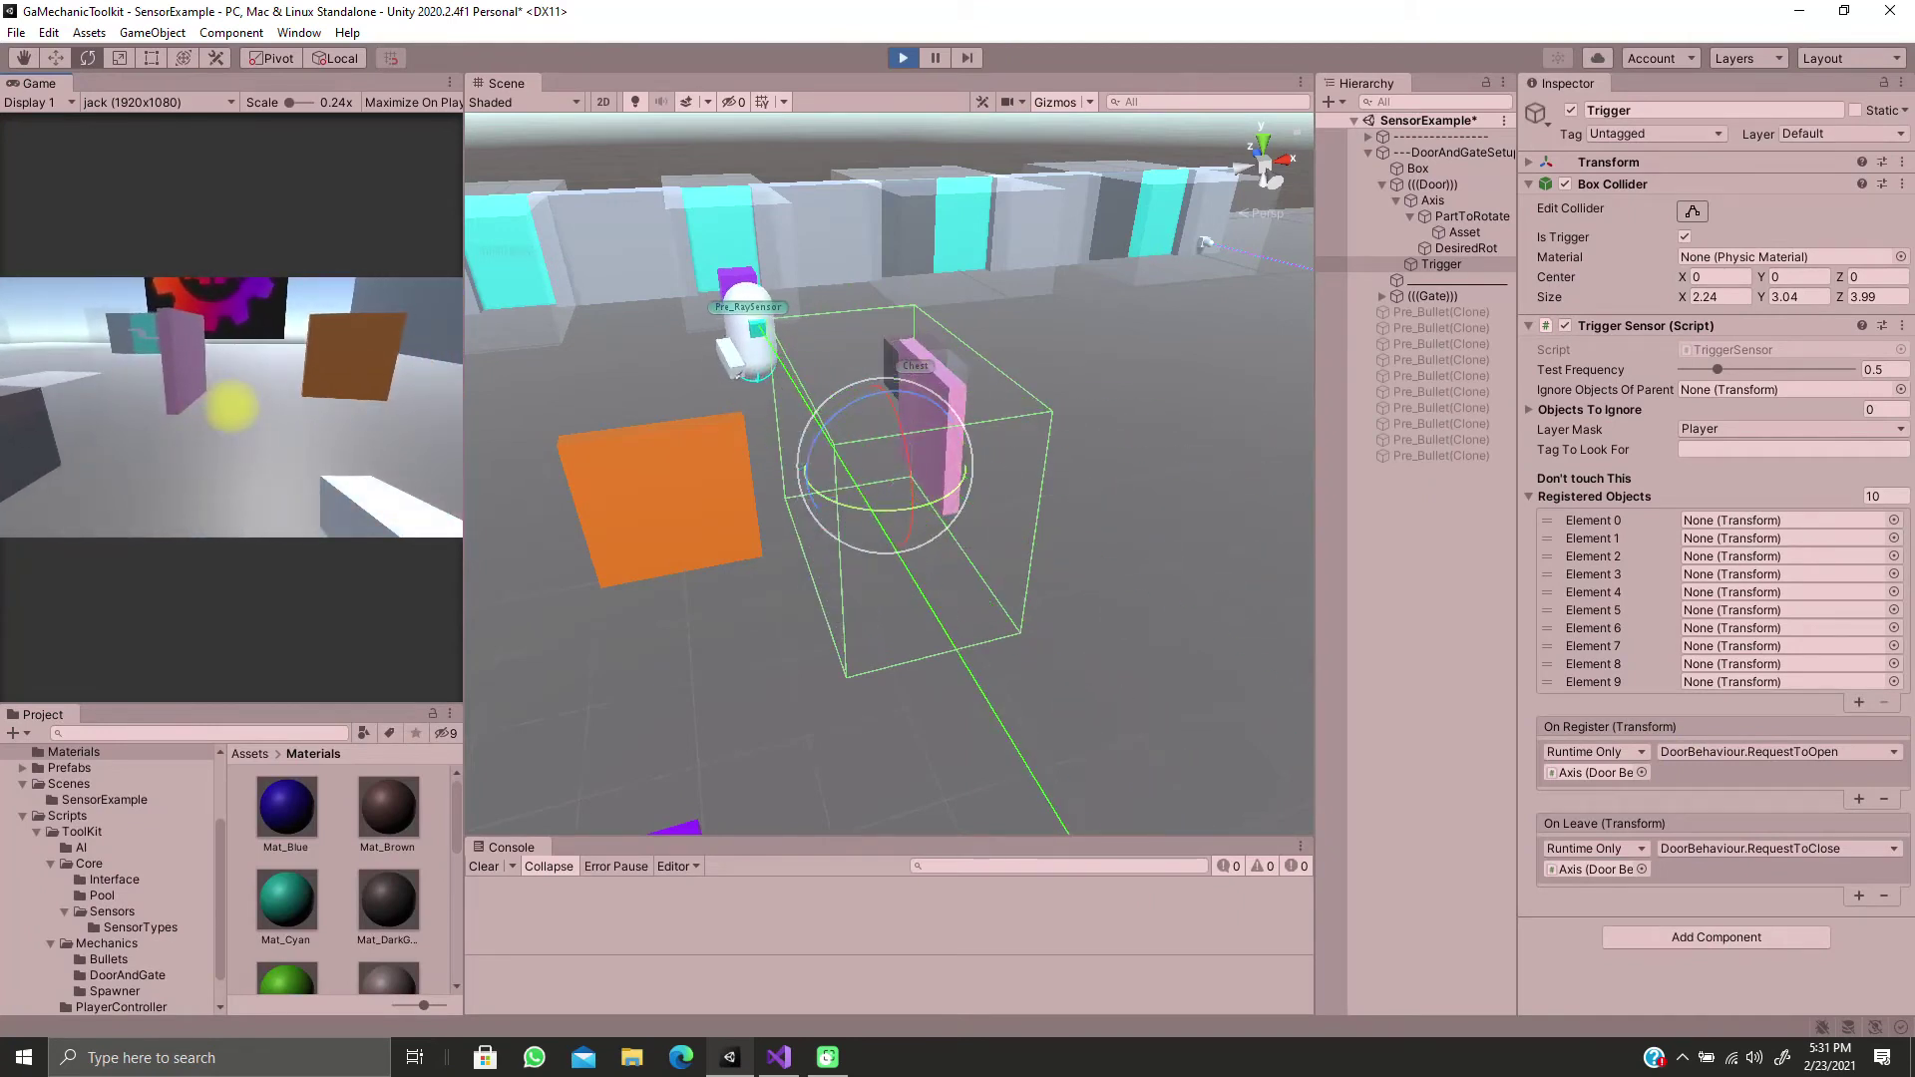
{"action": "key", "text": "a"}
{"action": "key", "text": "w"}
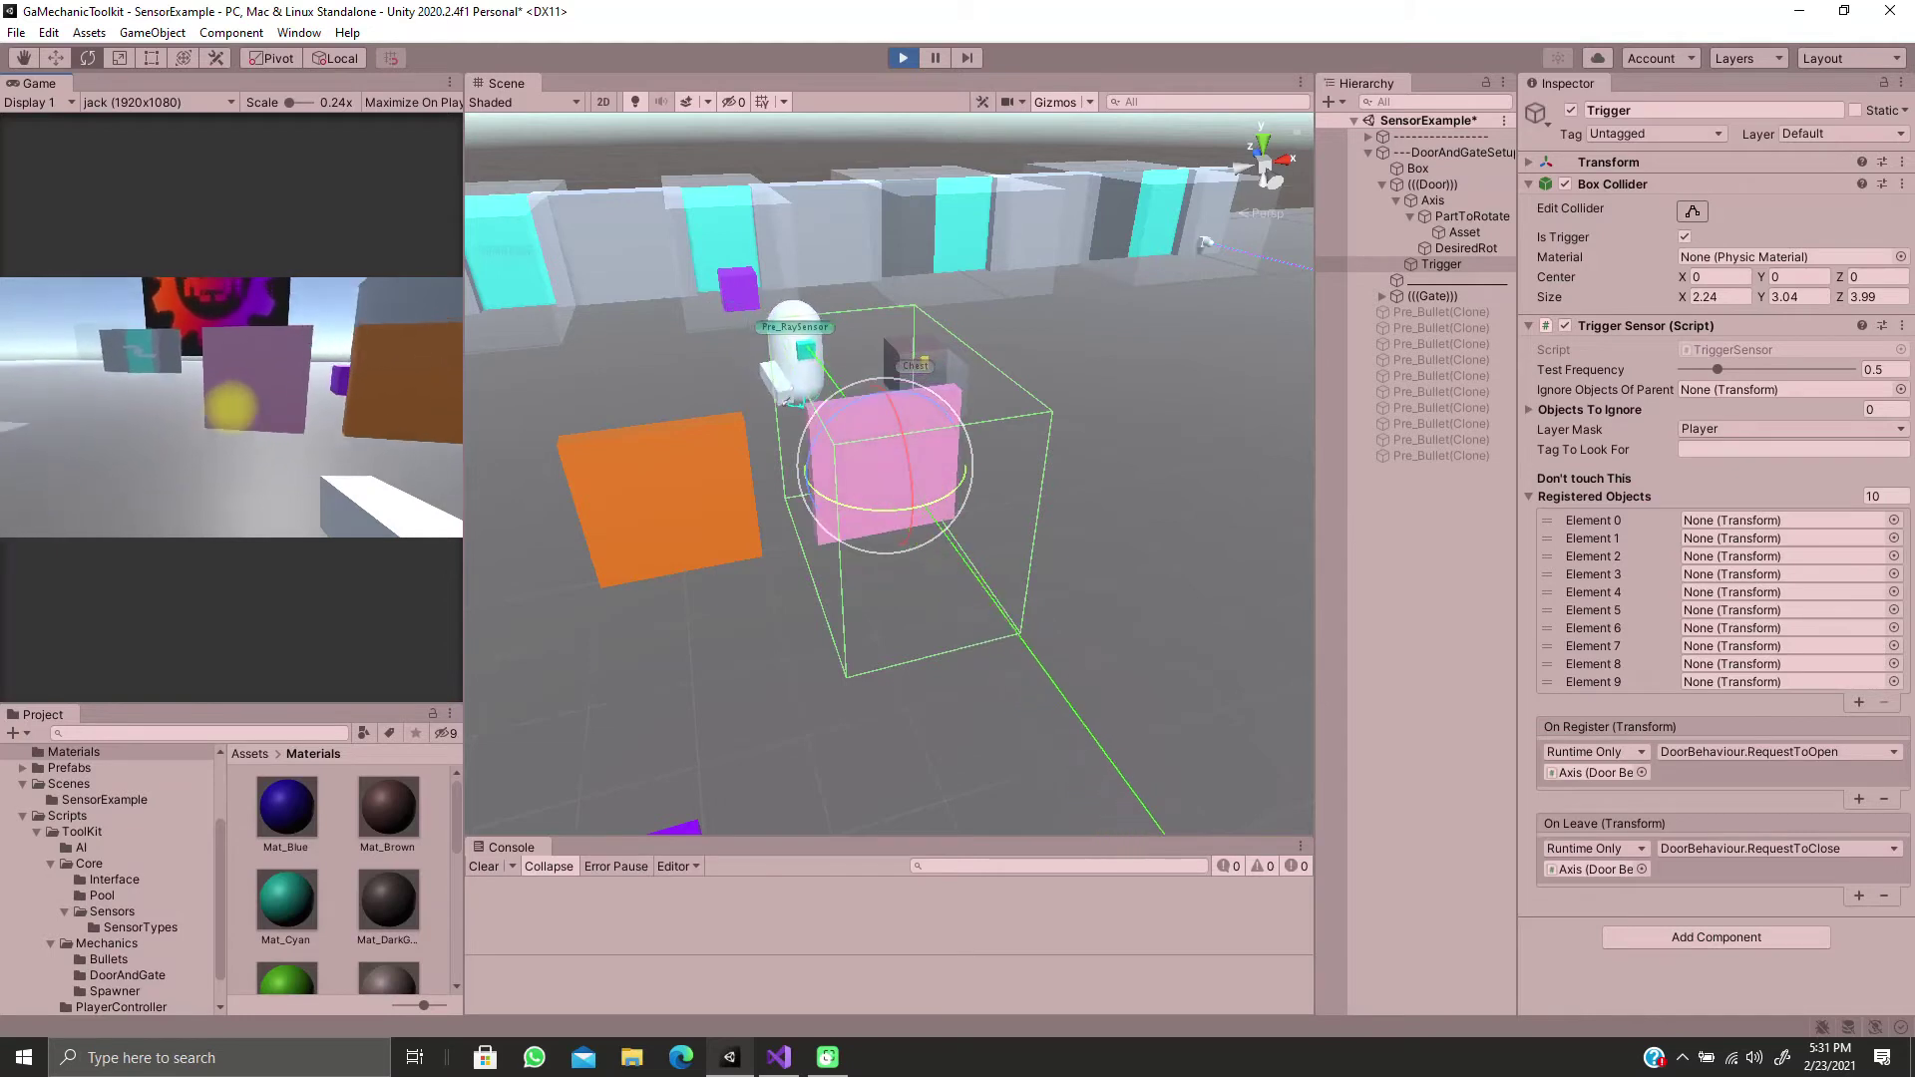
{"action": "key", "text": "w"}
{"action": "key", "text": "w"}
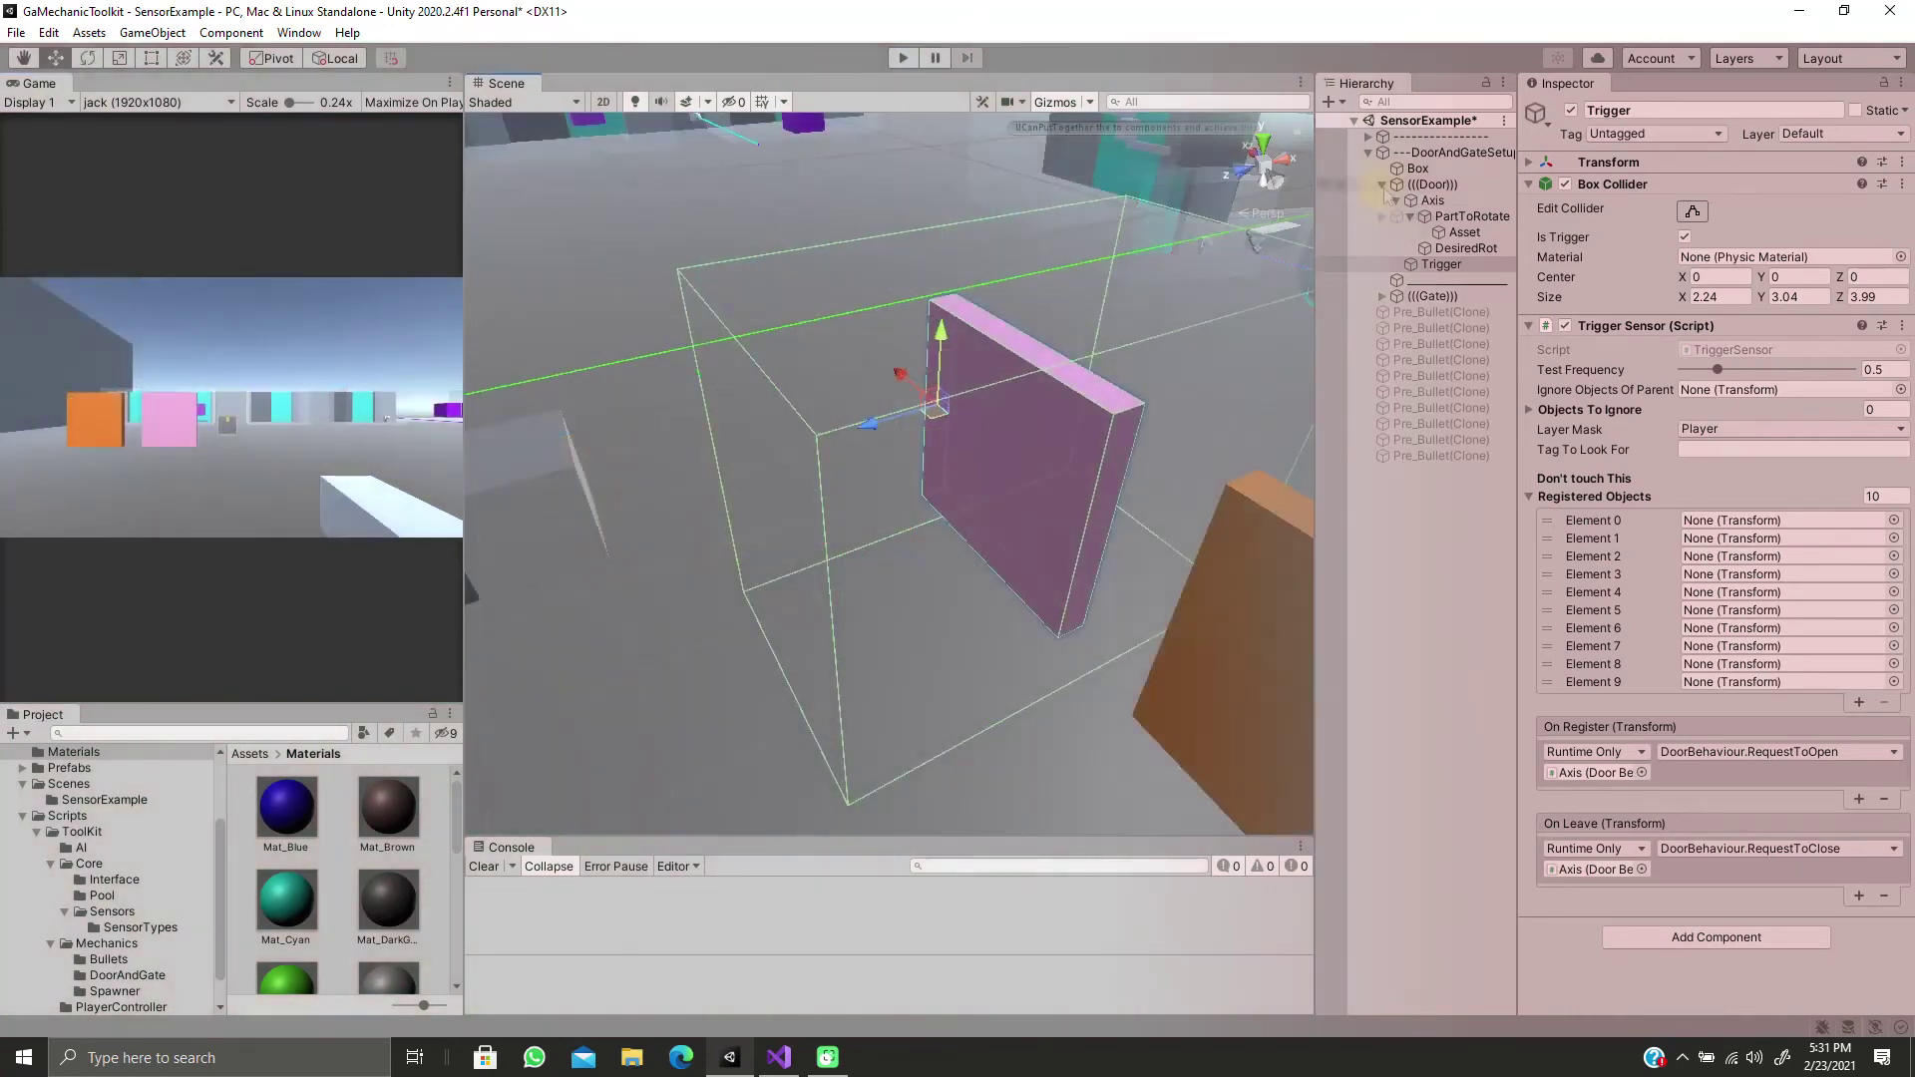
Create an empty child object under the door's PartToRotate and name it ObstacleSensor
{"action": "left_click", "coordinate": [1397, 185]}
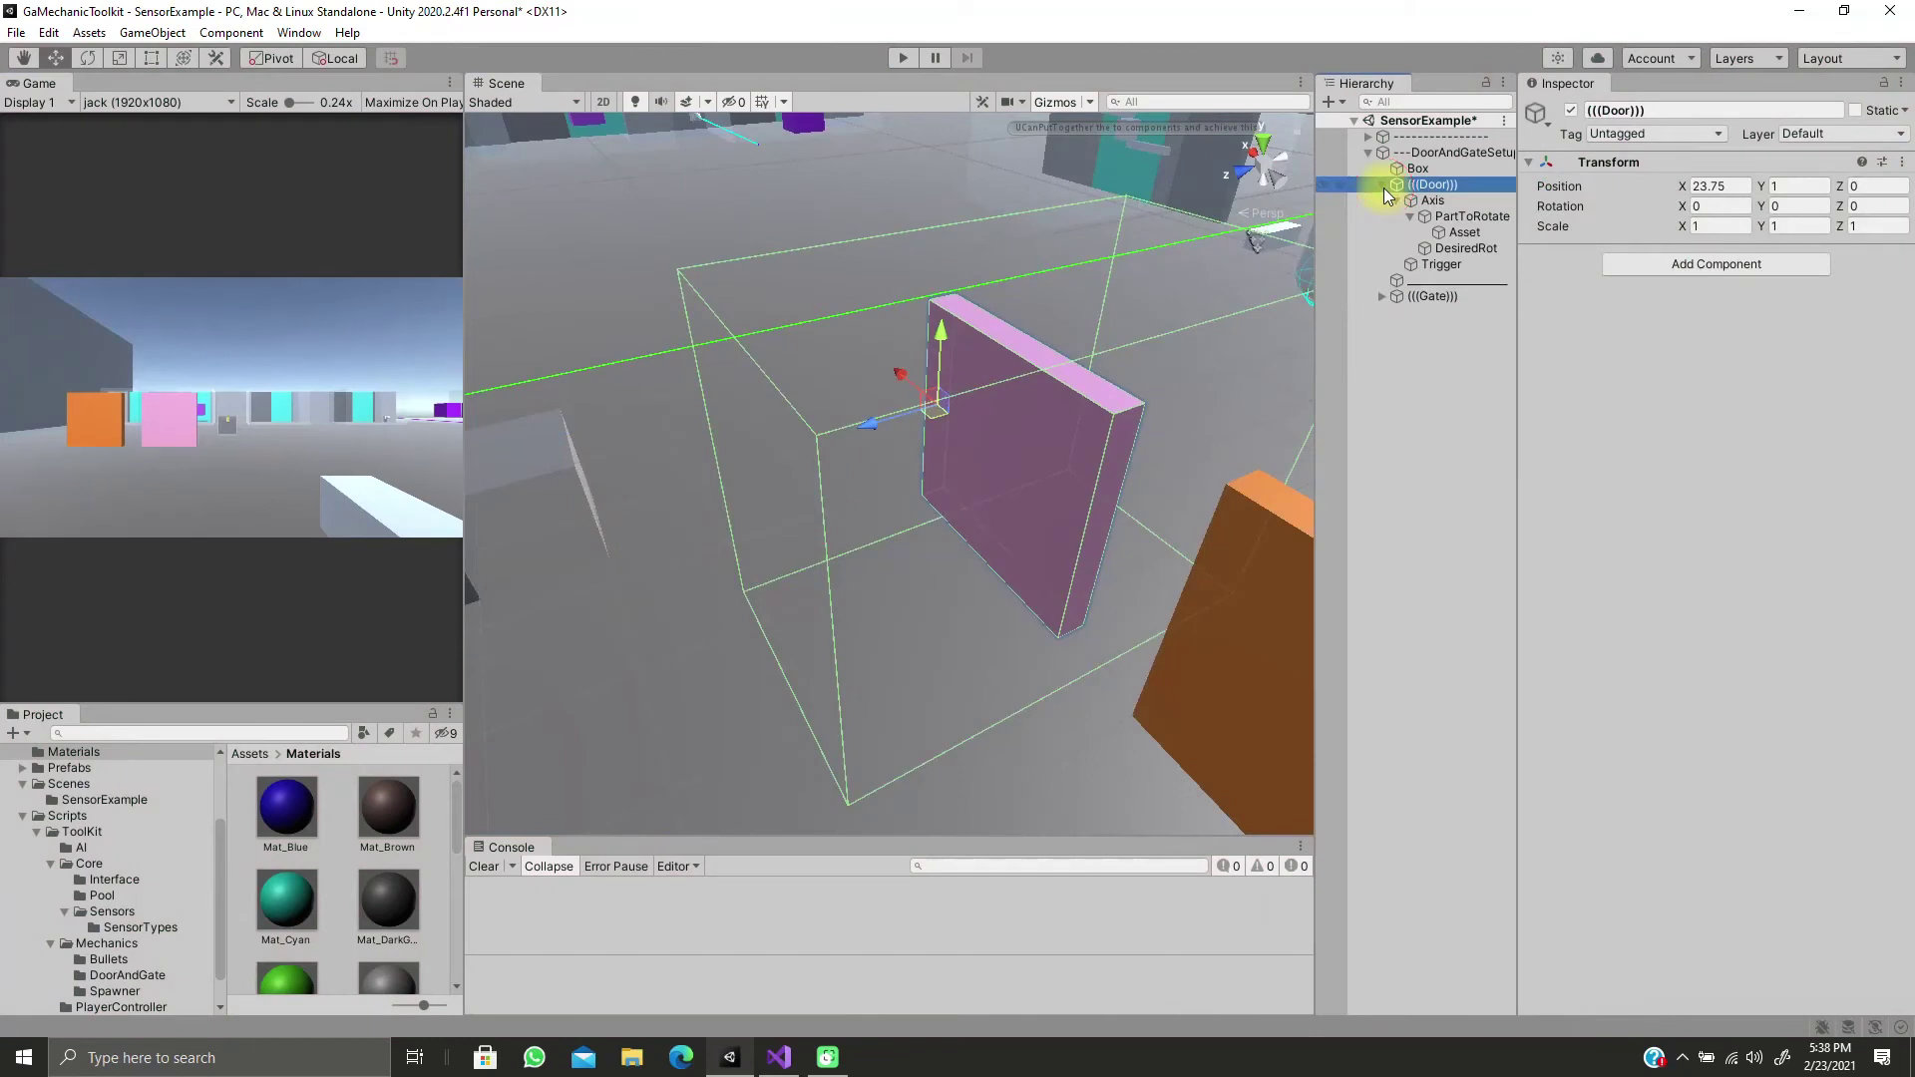
{"action": "right_click", "coordinate": [1446, 216]}
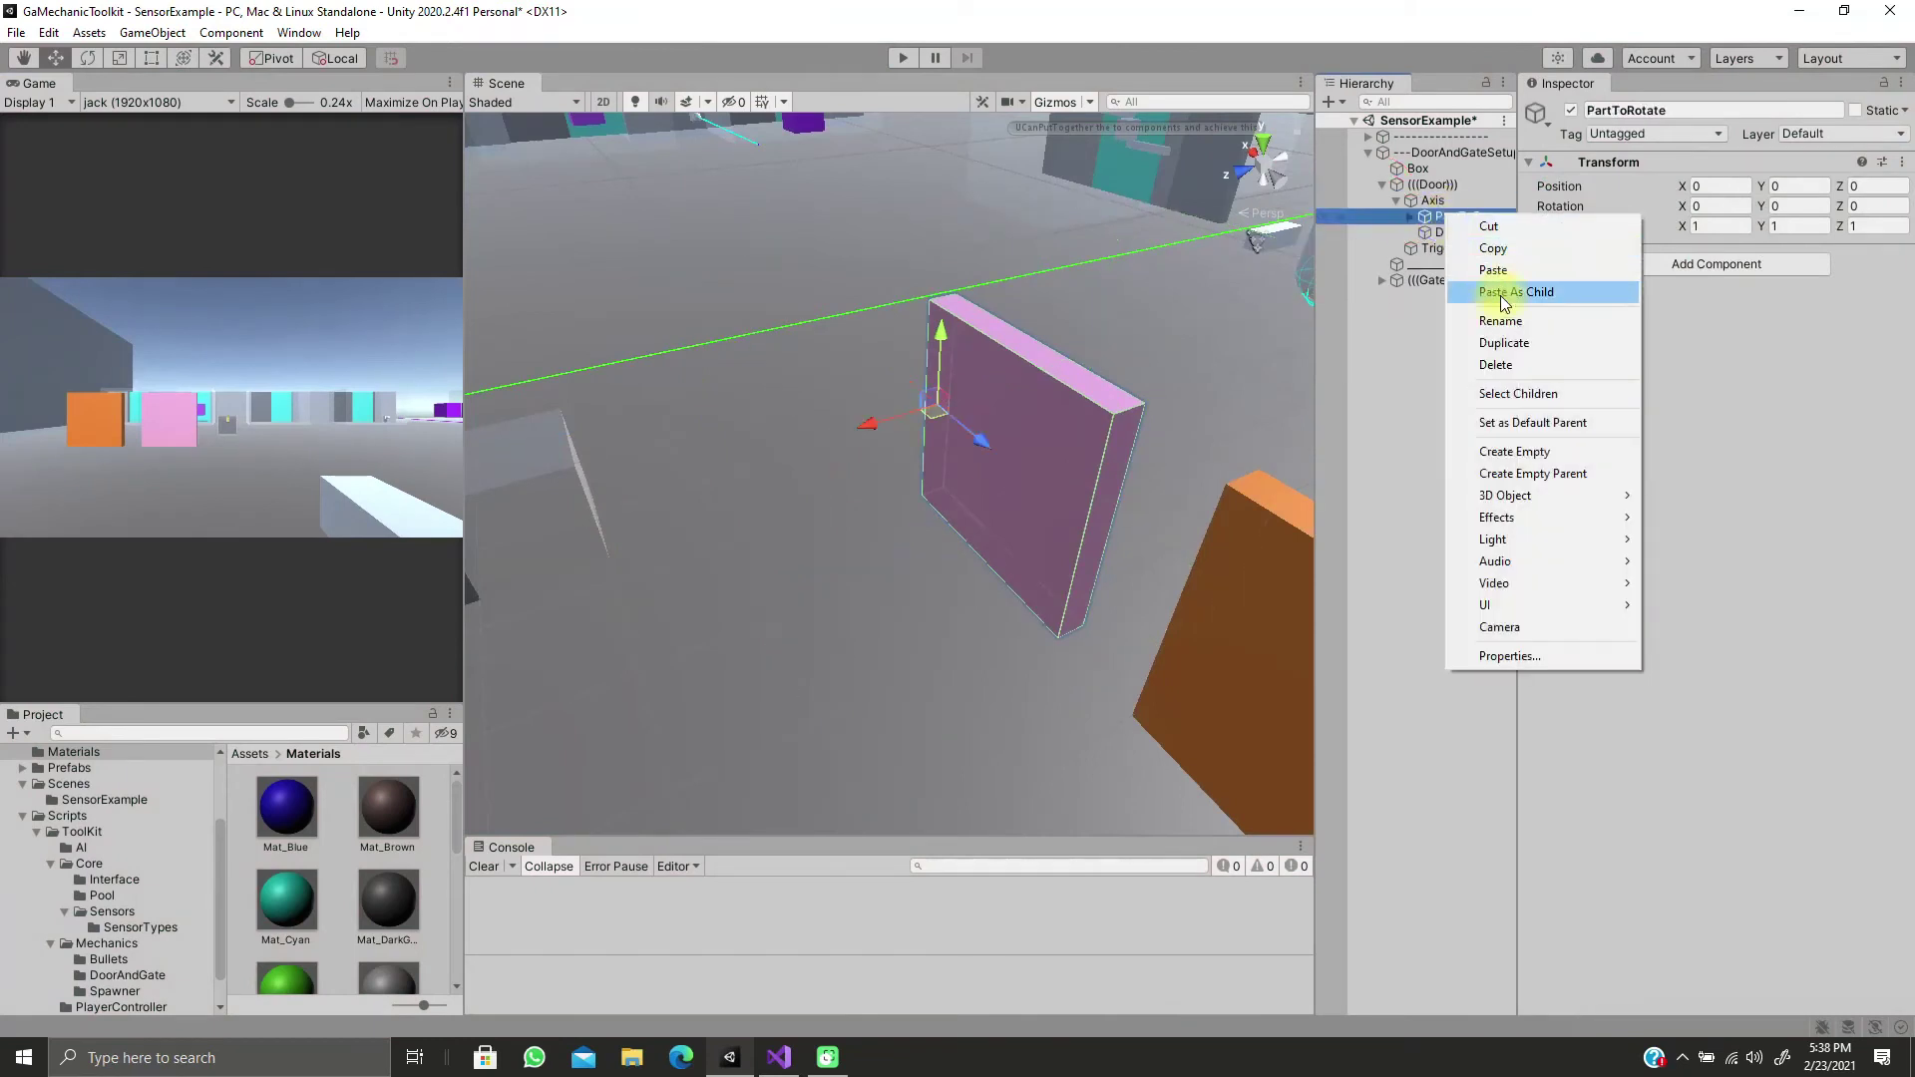
{"action": "left_click", "coordinate": [1510, 452]}
{"action": "type", "text": "ObstacleSensor"}
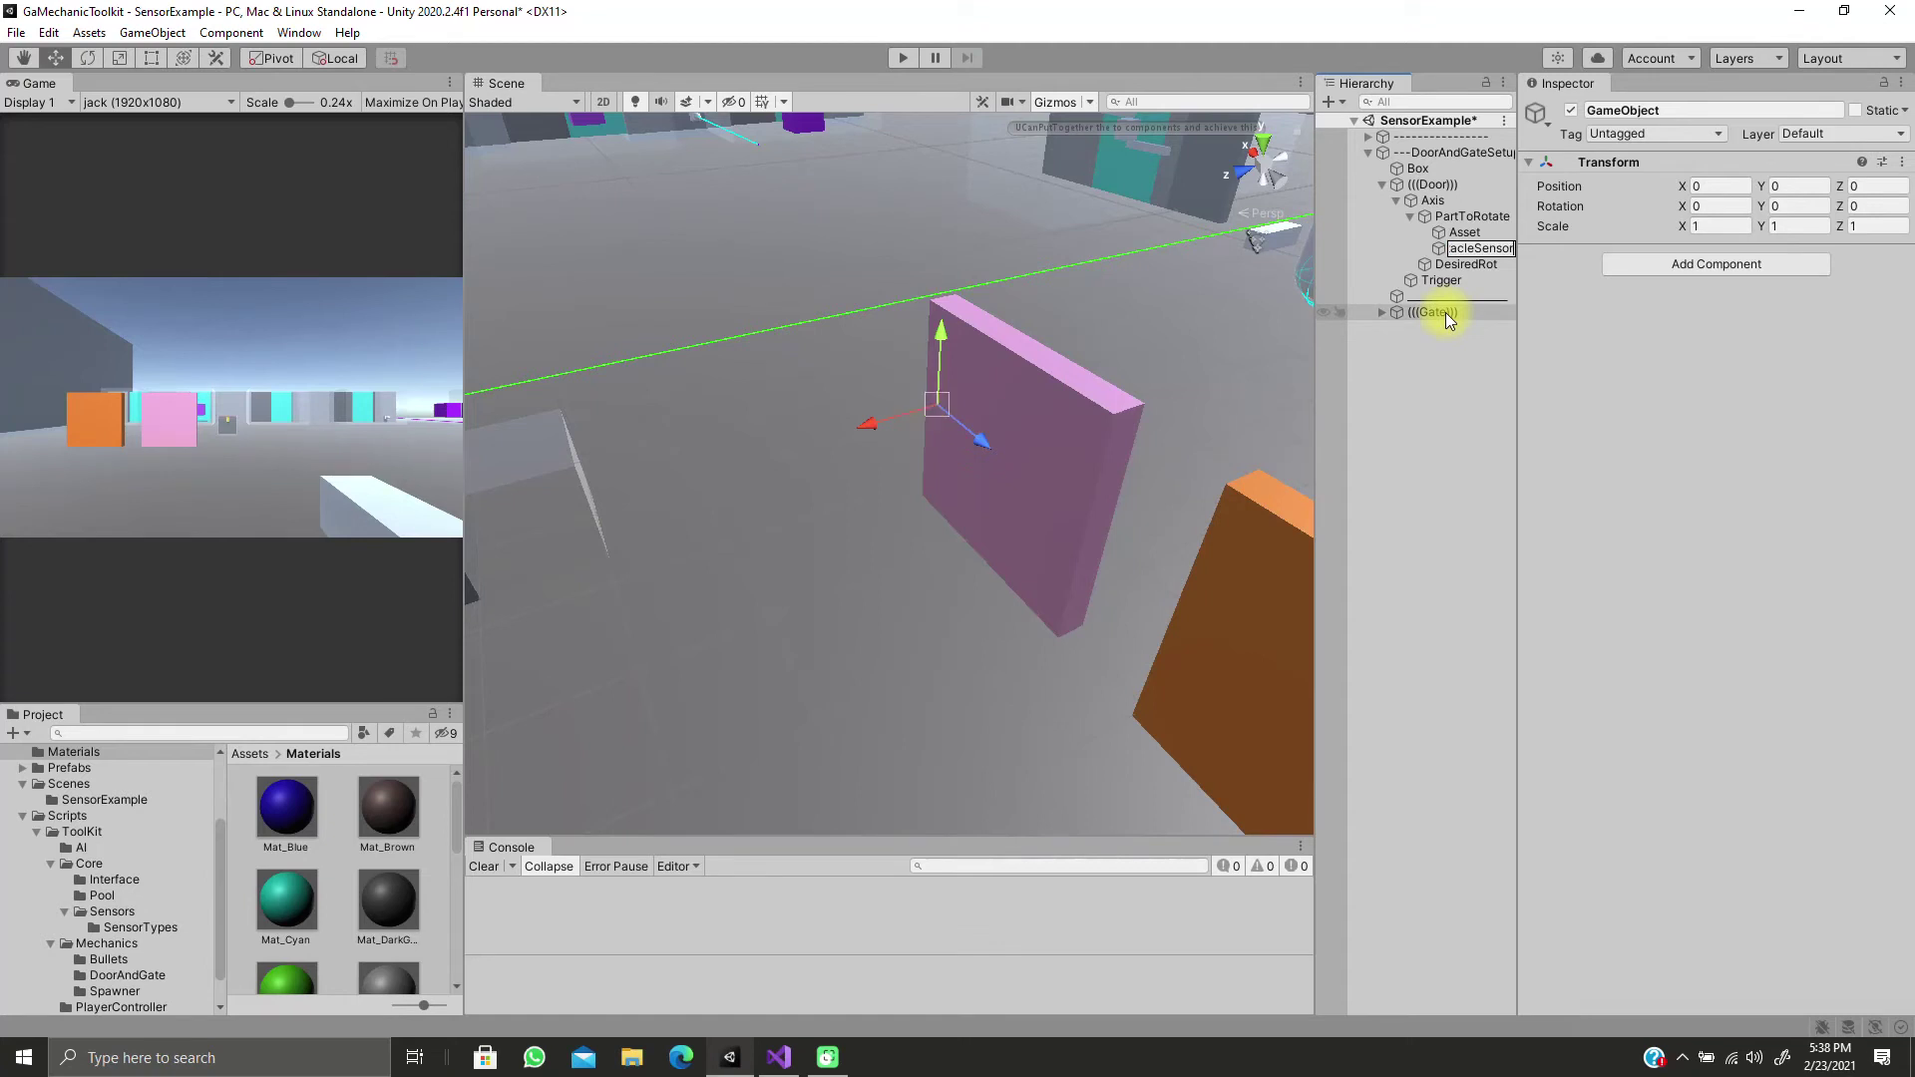
{"action": "key", "text": "Return"}
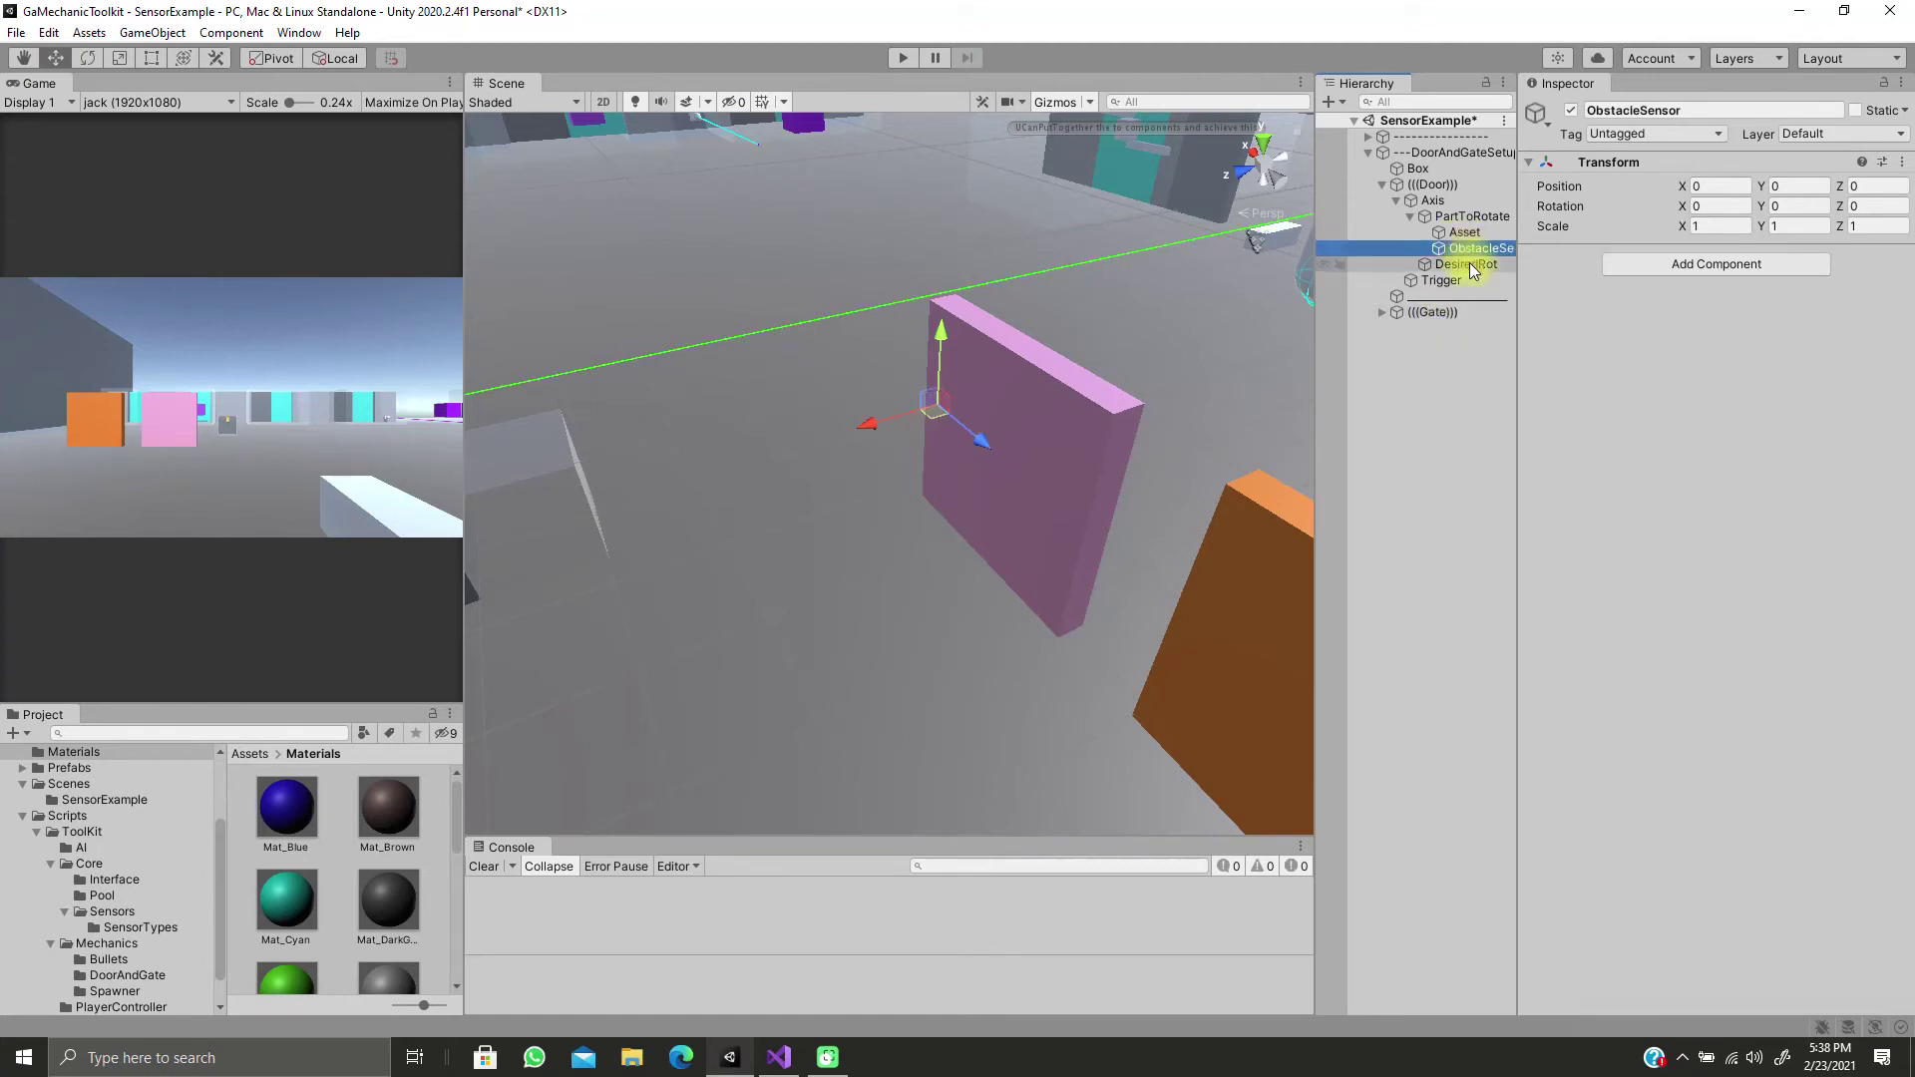
Add a Rigidbody to ObstacleSensor with Use Gravity off and Is Kinematic on
{"action": "left_click", "coordinate": [1640, 263]}
{"action": "type", "text": "rigid"}
{"action": "key", "text": "Return"}
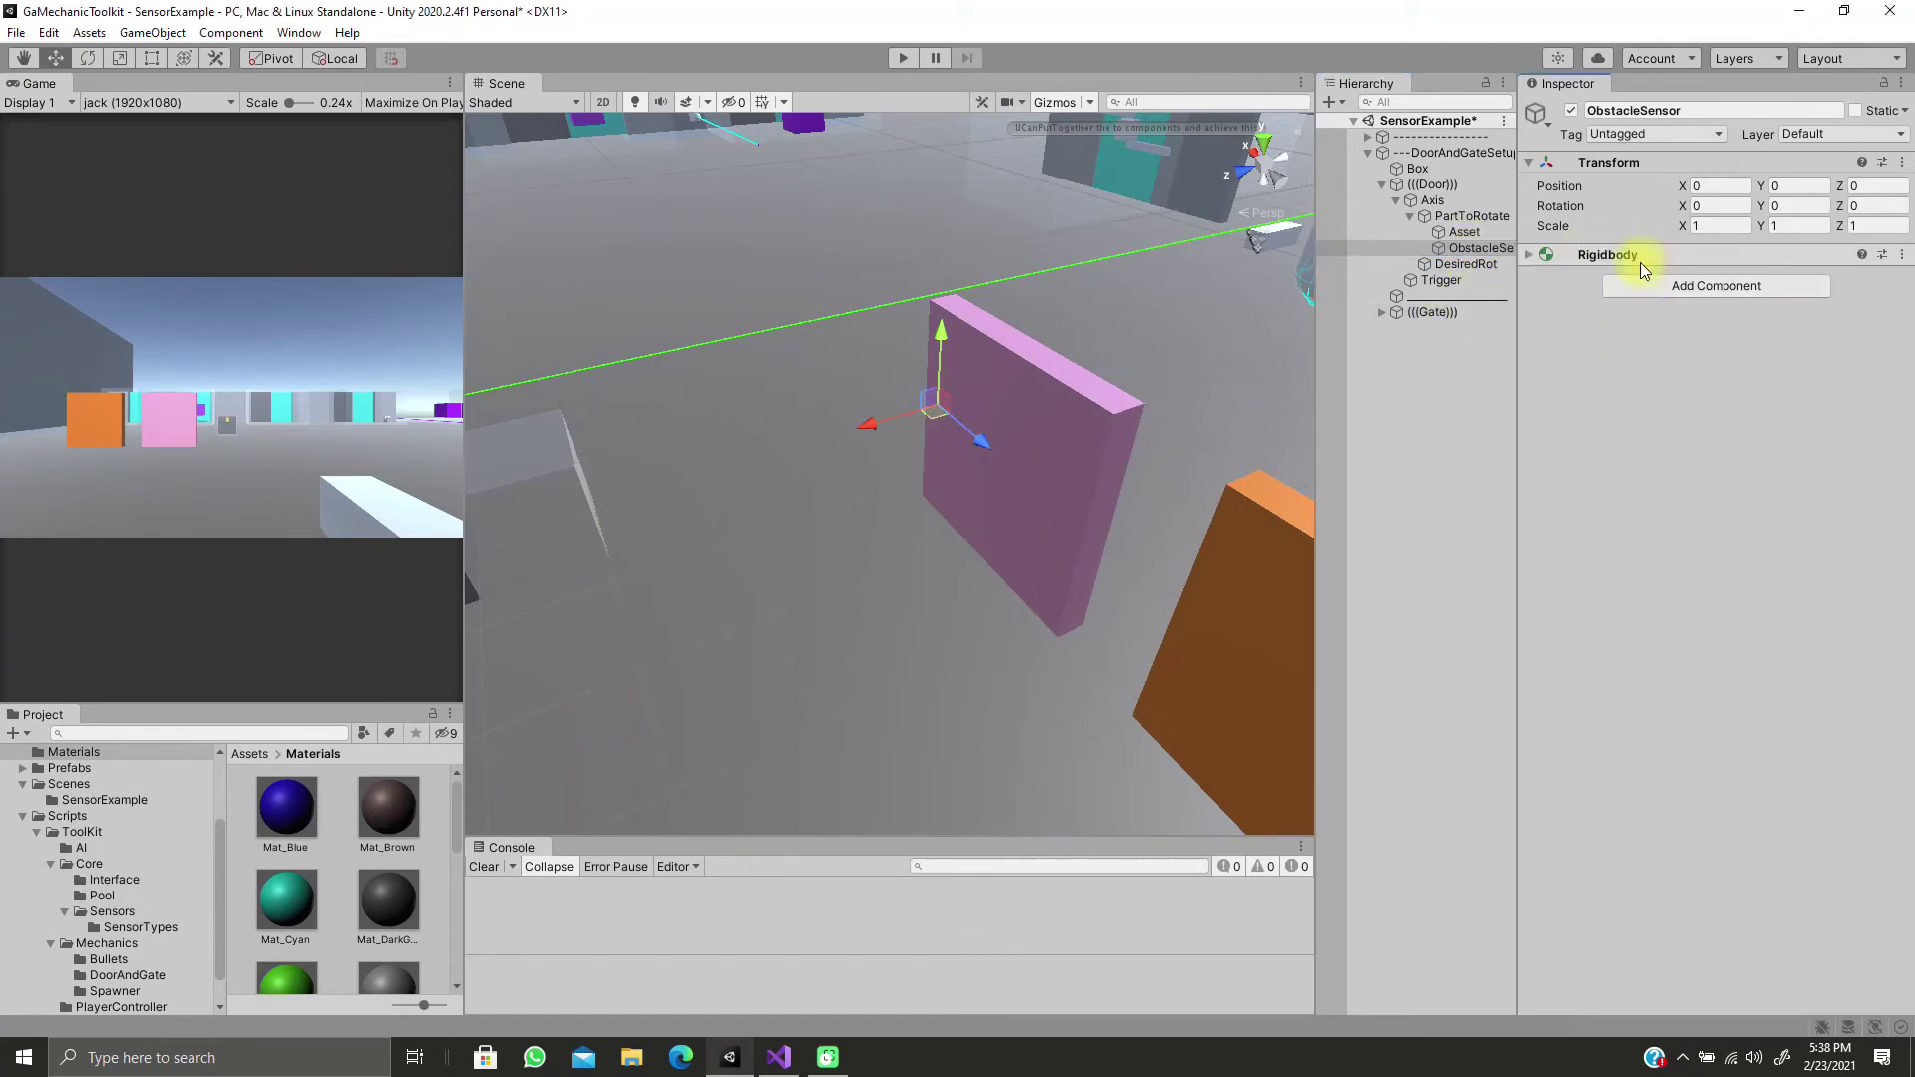
{"action": "left_click", "coordinate": [1588, 254]}
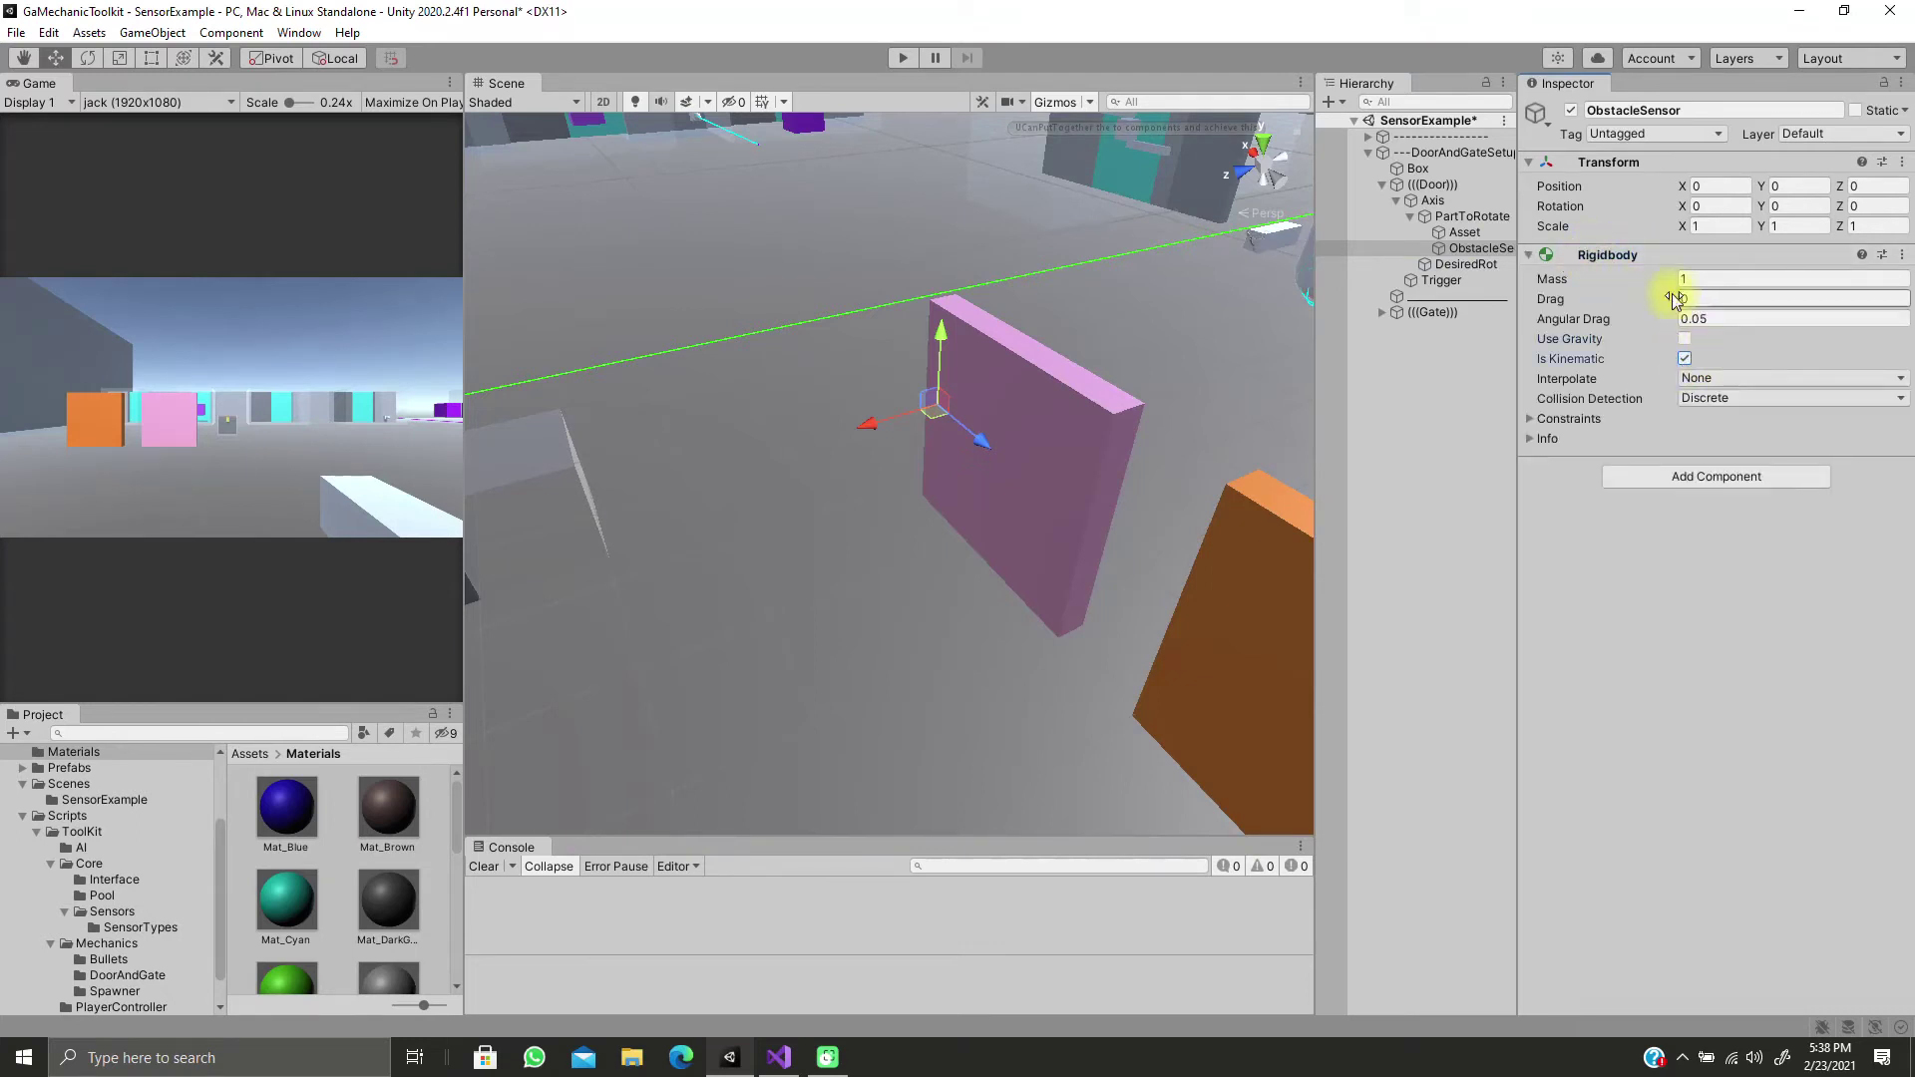
Add a Box Collider to ObstacleSensor and turn on its Is Trigger option
{"action": "left_click", "coordinate": [1636, 254]}
{"action": "left_click", "coordinate": [1650, 285]}
{"action": "type", "text": "box"}
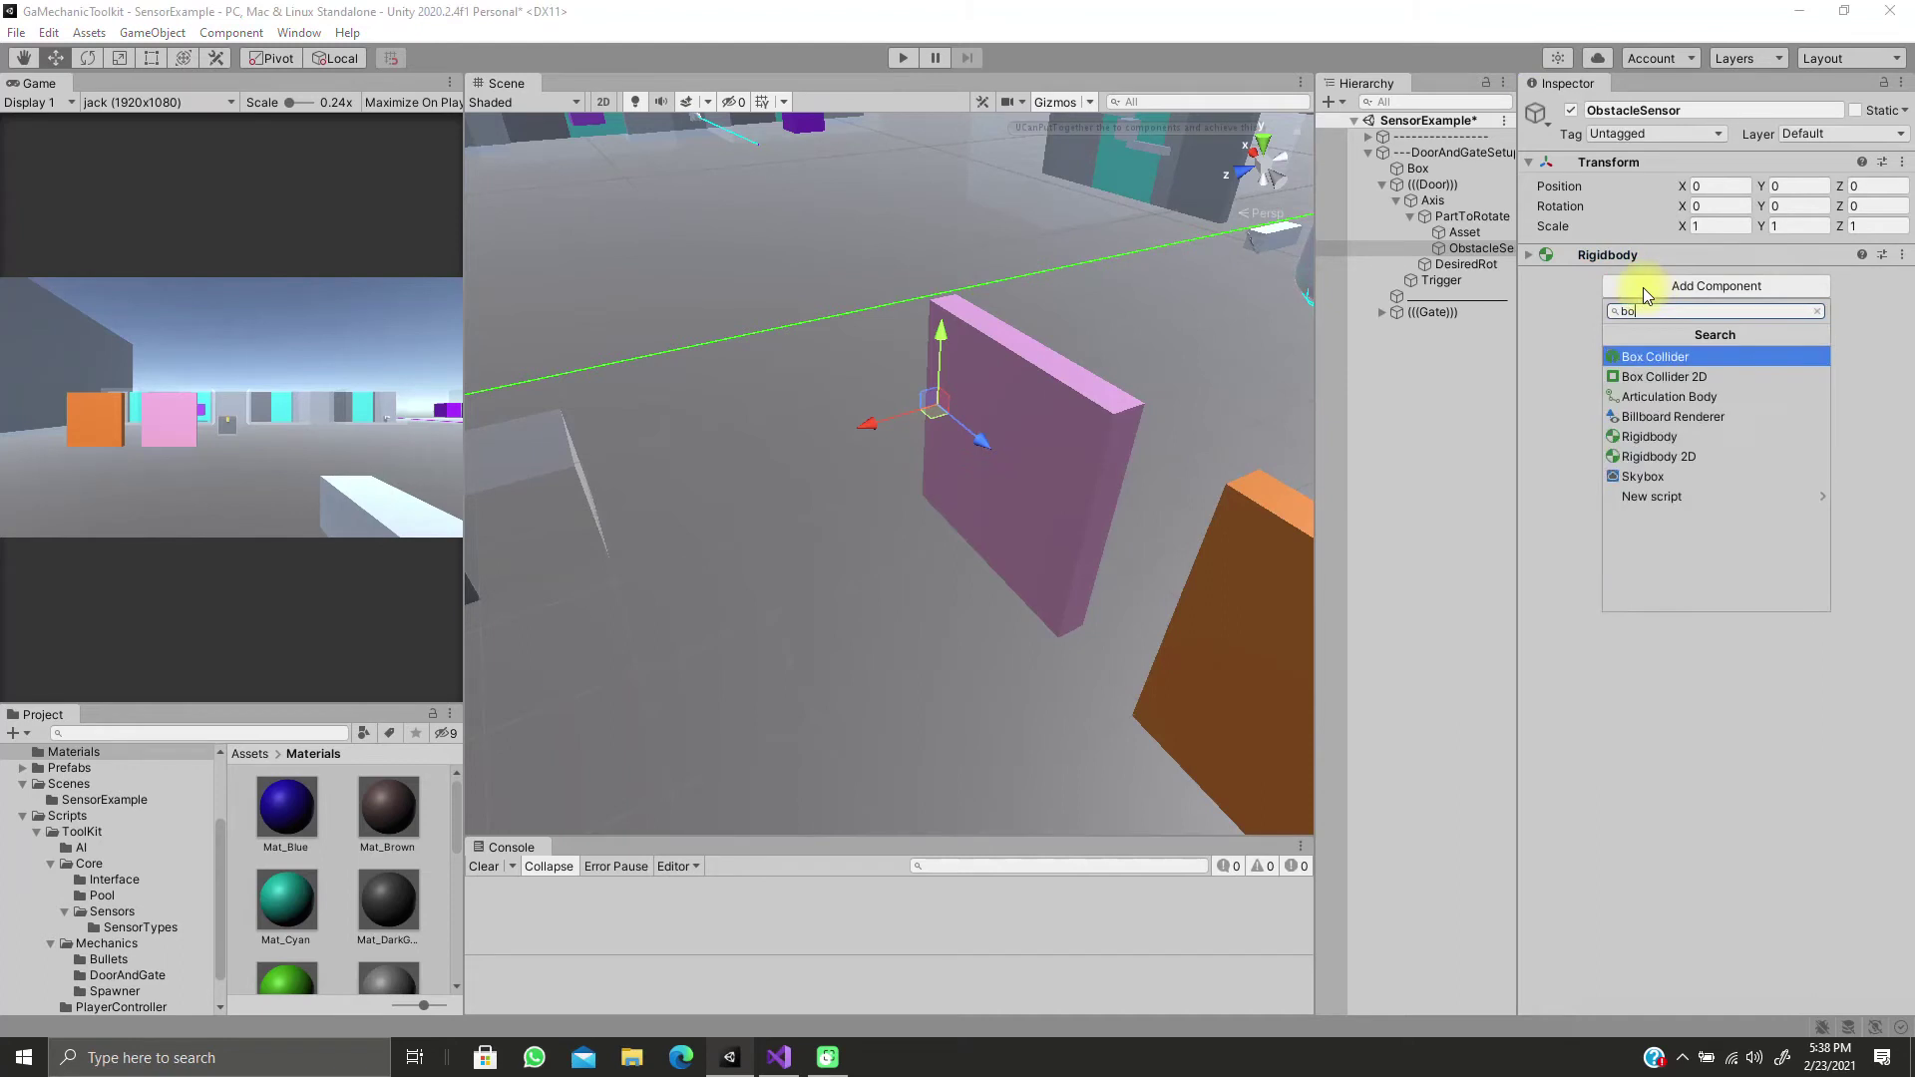
{"action": "key", "text": "Return"}
{"action": "left_click", "coordinate": [1685, 329]}
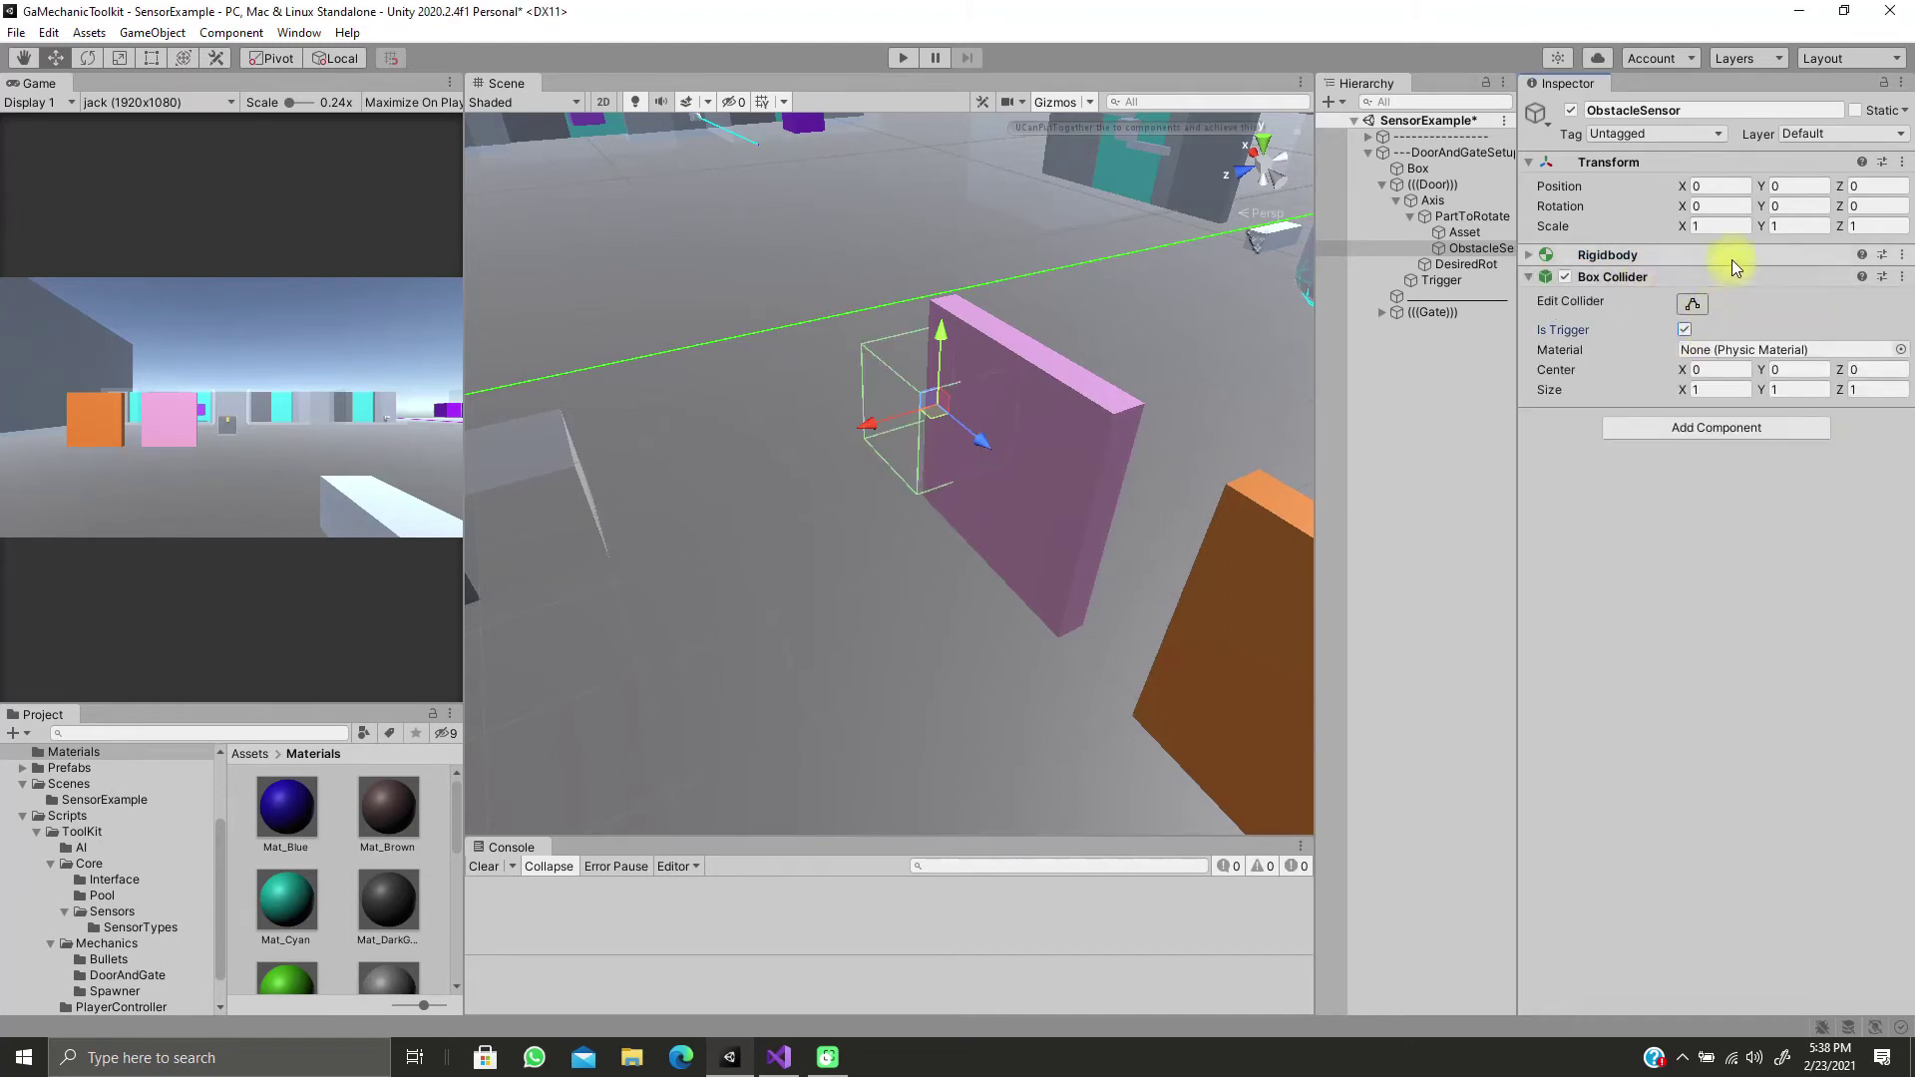
Rotate ObstacleSensor 90 on Y and fit it flat against the pink door's face at position 0.123, 0, 1.02, scale 1.9462, 1.9462, 0.020024
{"action": "left_click", "coordinate": [1789, 209]}
{"action": "type", "text": "90"}
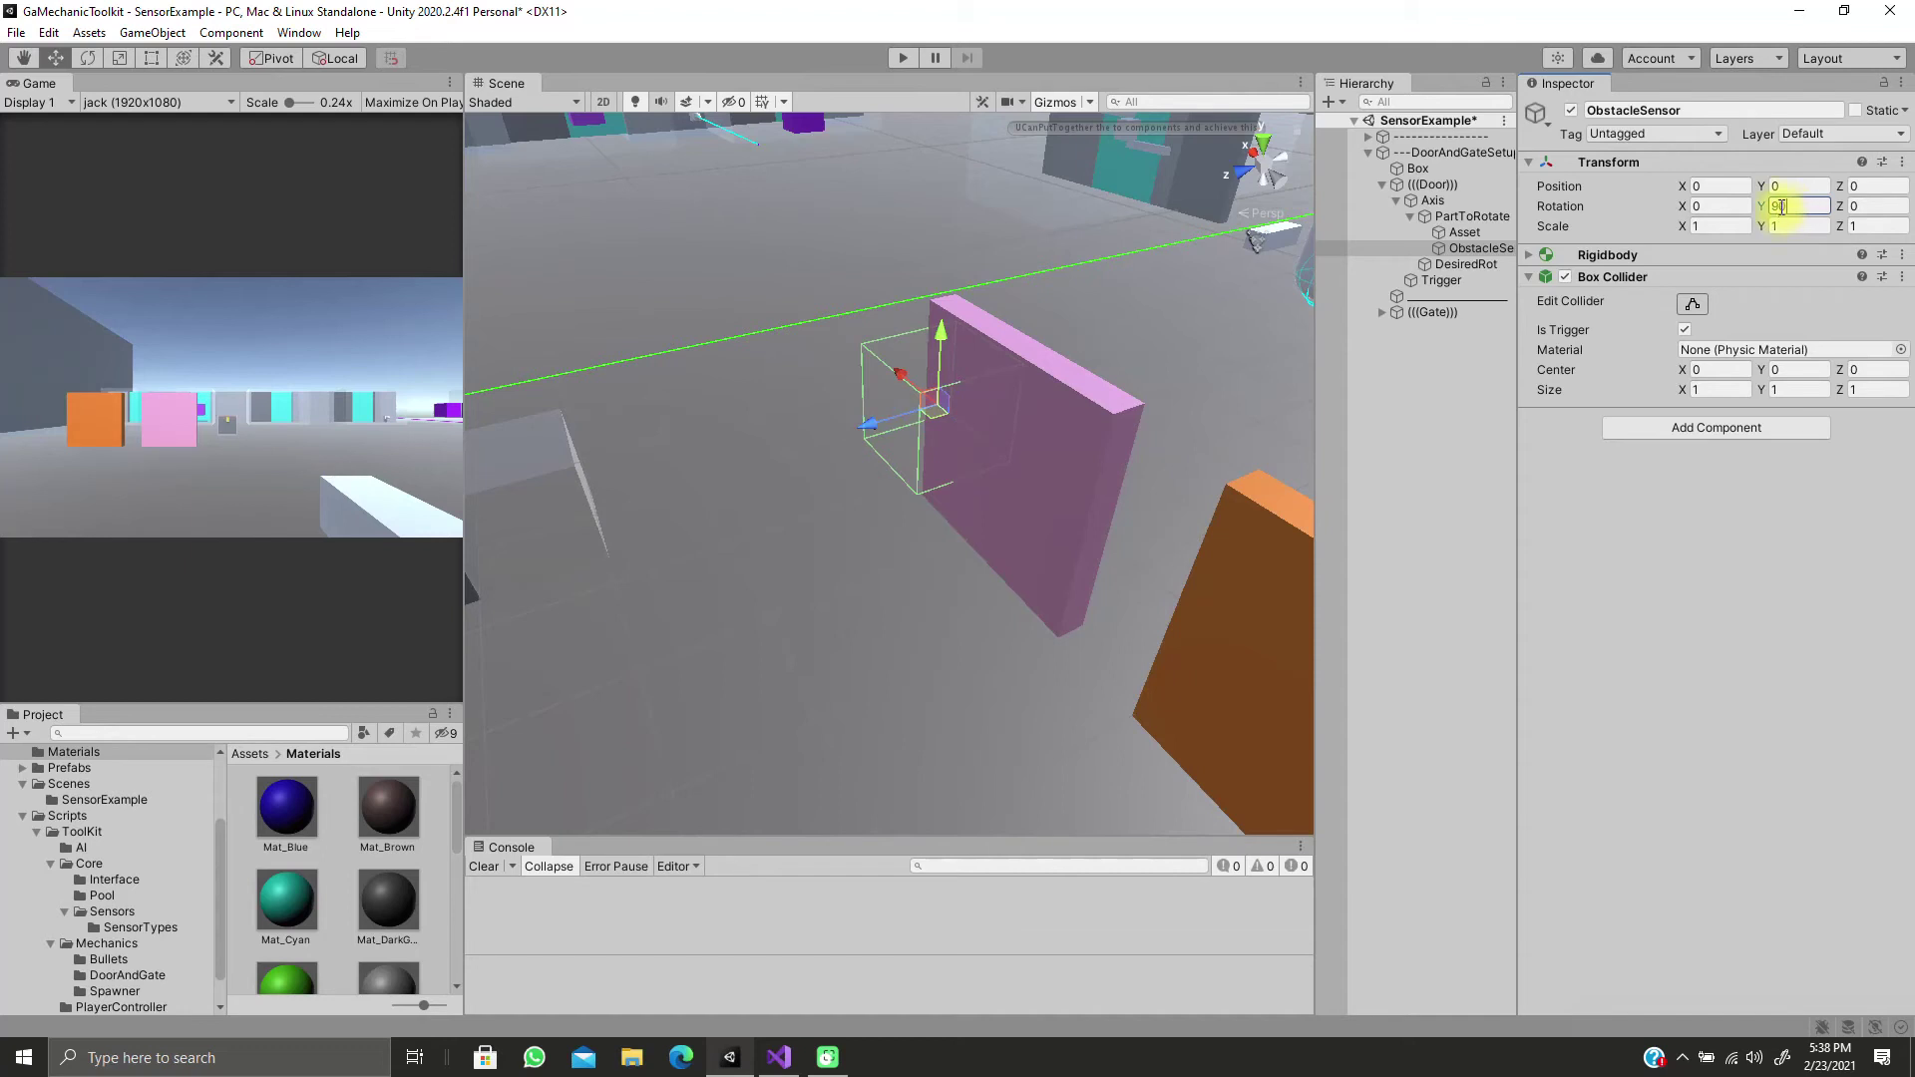
{"action": "left_click_drag", "start_coordinate": [1212, 392], "coordinate": [1034, 413], "text": "alt"}
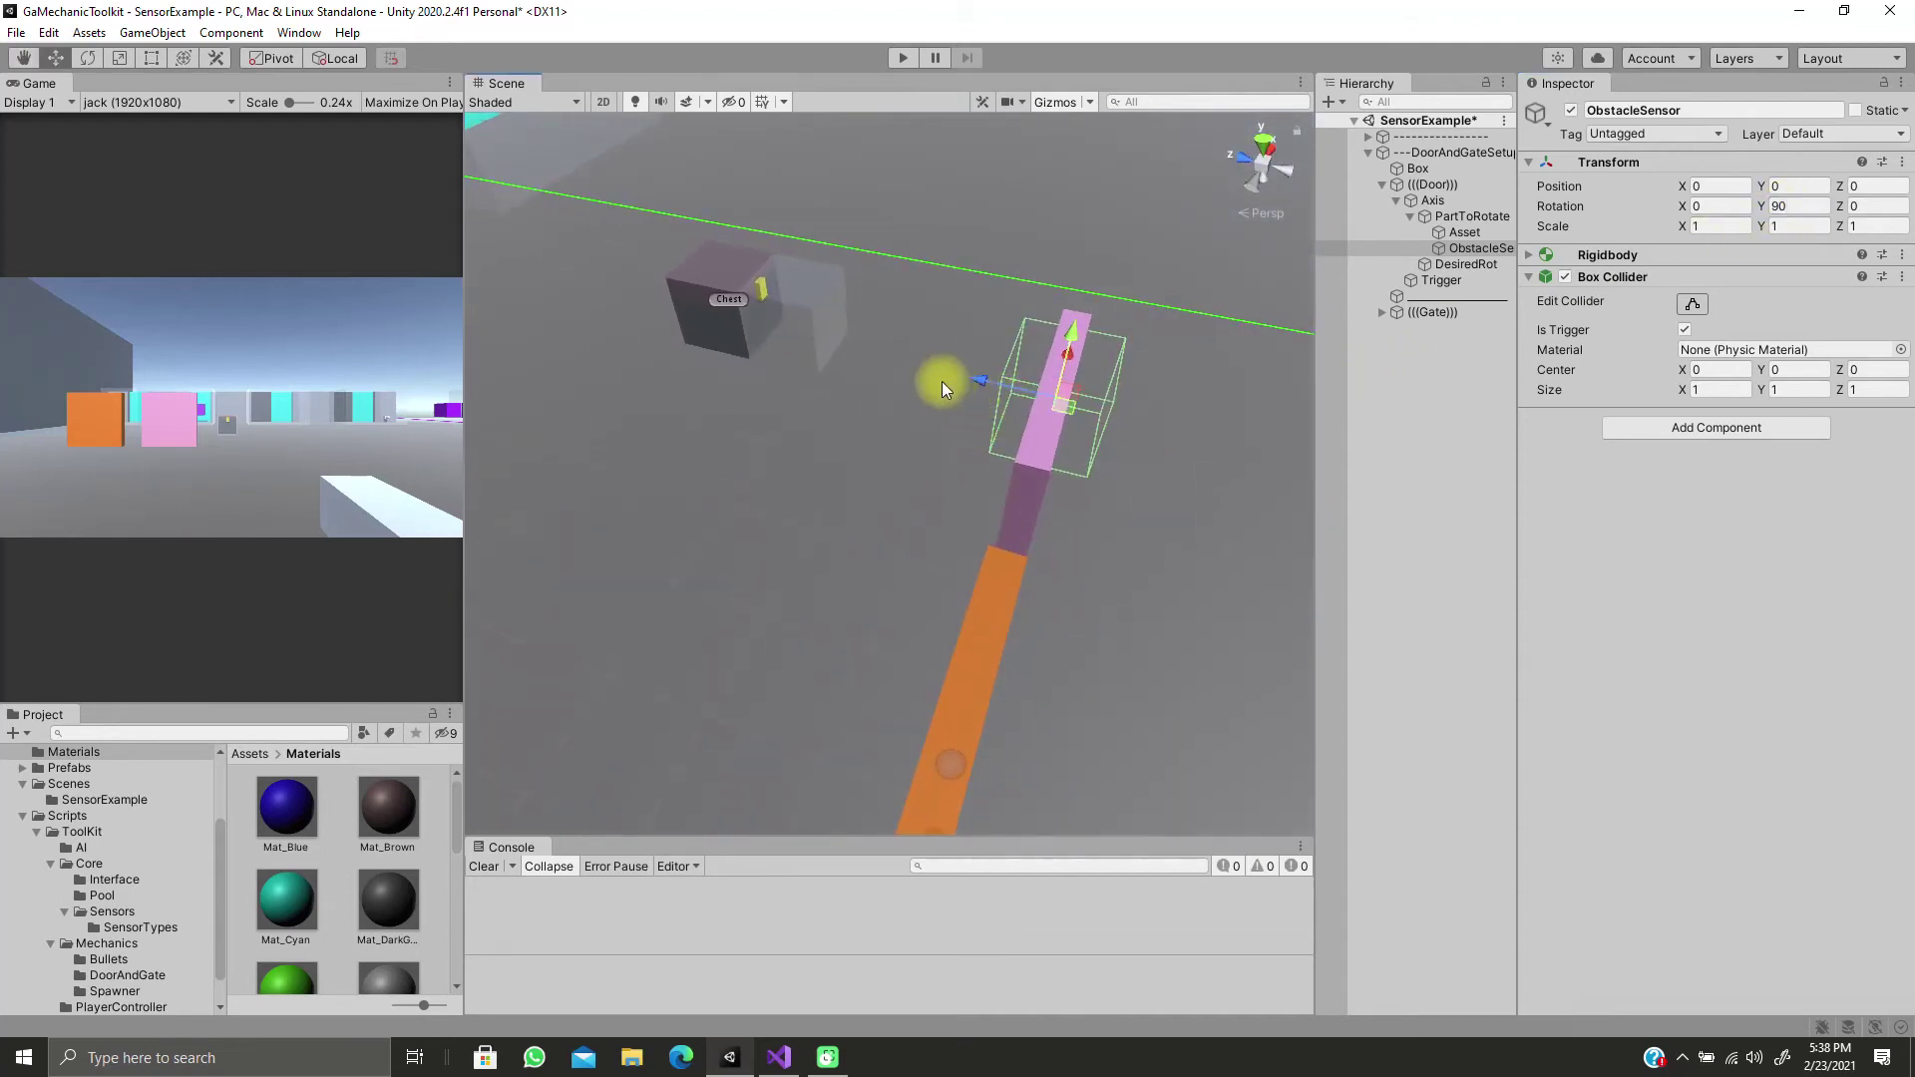
{"action": "left_click_drag", "start_coordinate": [726, 513], "coordinate": [700, 527]}
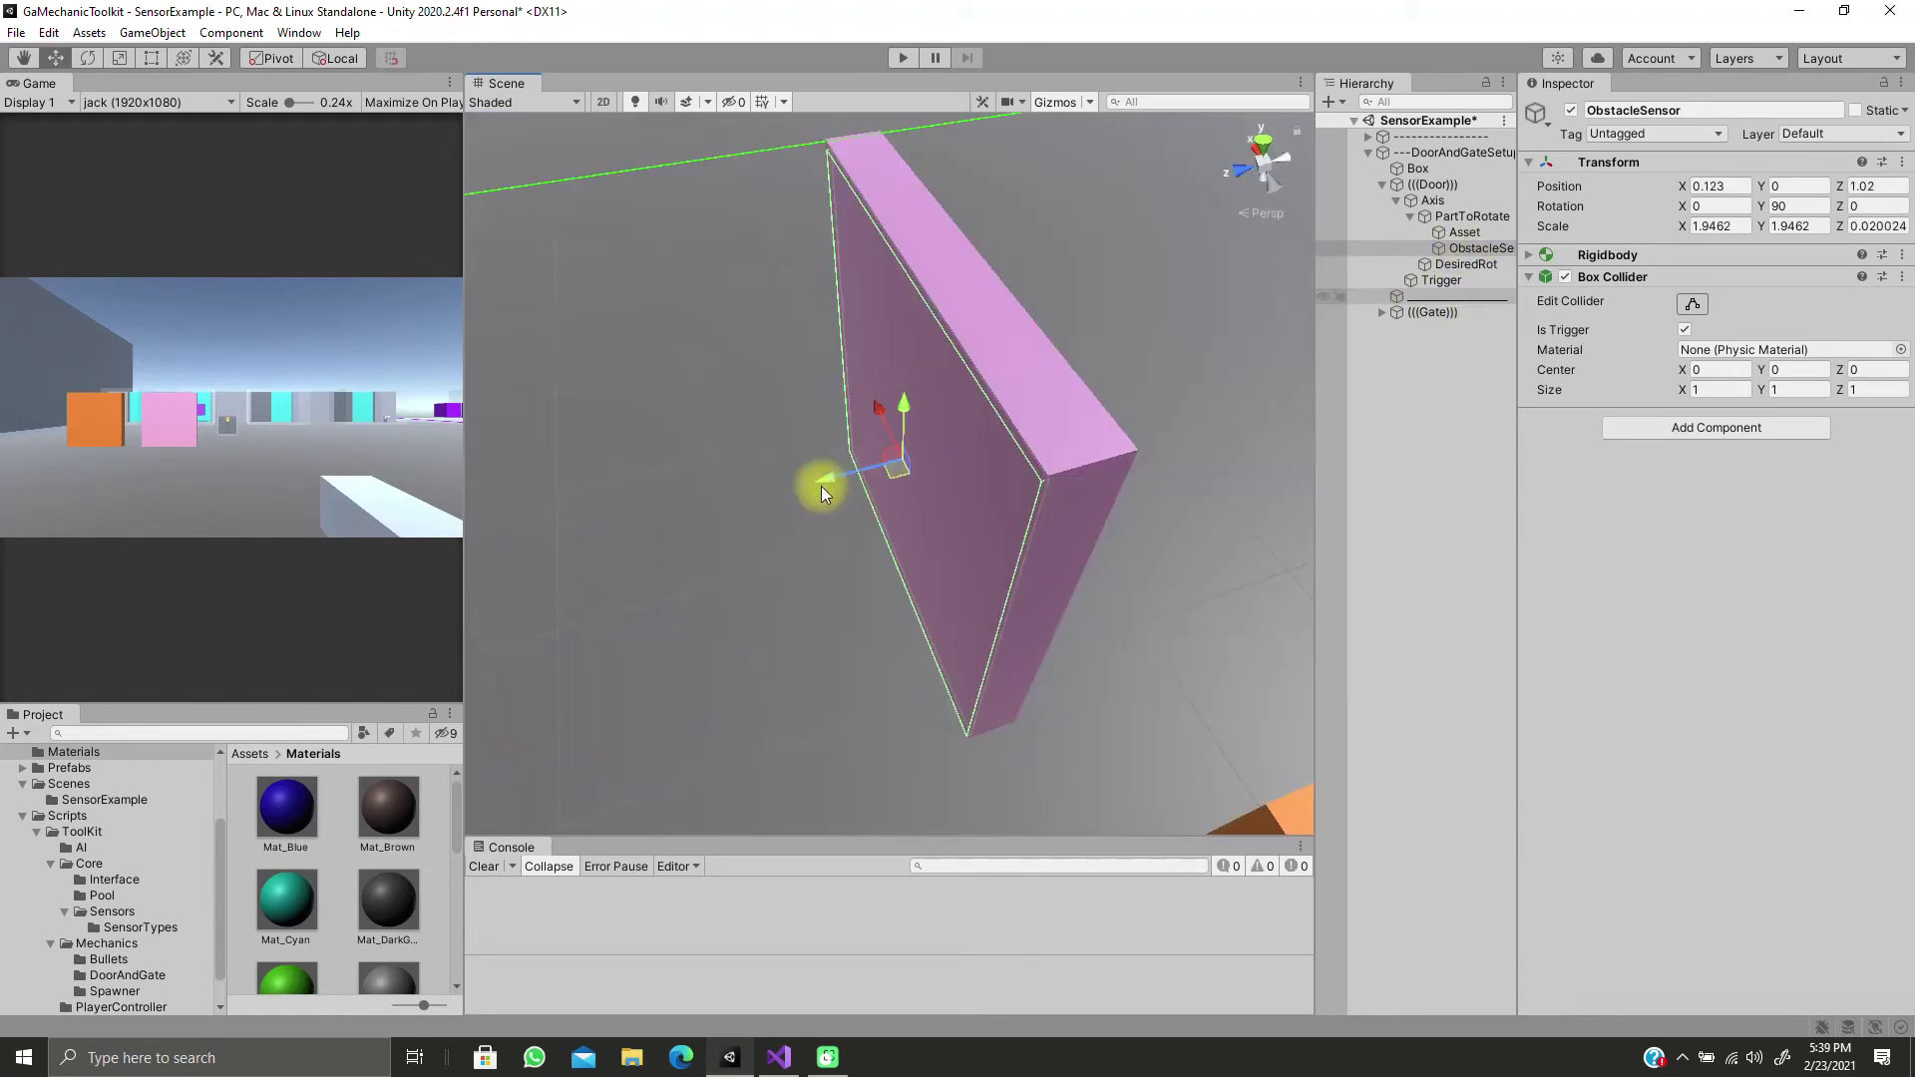
{"action": "left_click_drag", "start_coordinate": [824, 487], "coordinate": [944, 503], "text": "alt"}
{"action": "scroll", "coordinate": [938, 511], "scroll_direction": "down", "scroll_amount": 4}
{"action": "right_click_drag", "start_coordinate": [928, 514], "coordinate": [922, 491]}
{"action": "key", "text": "d"}
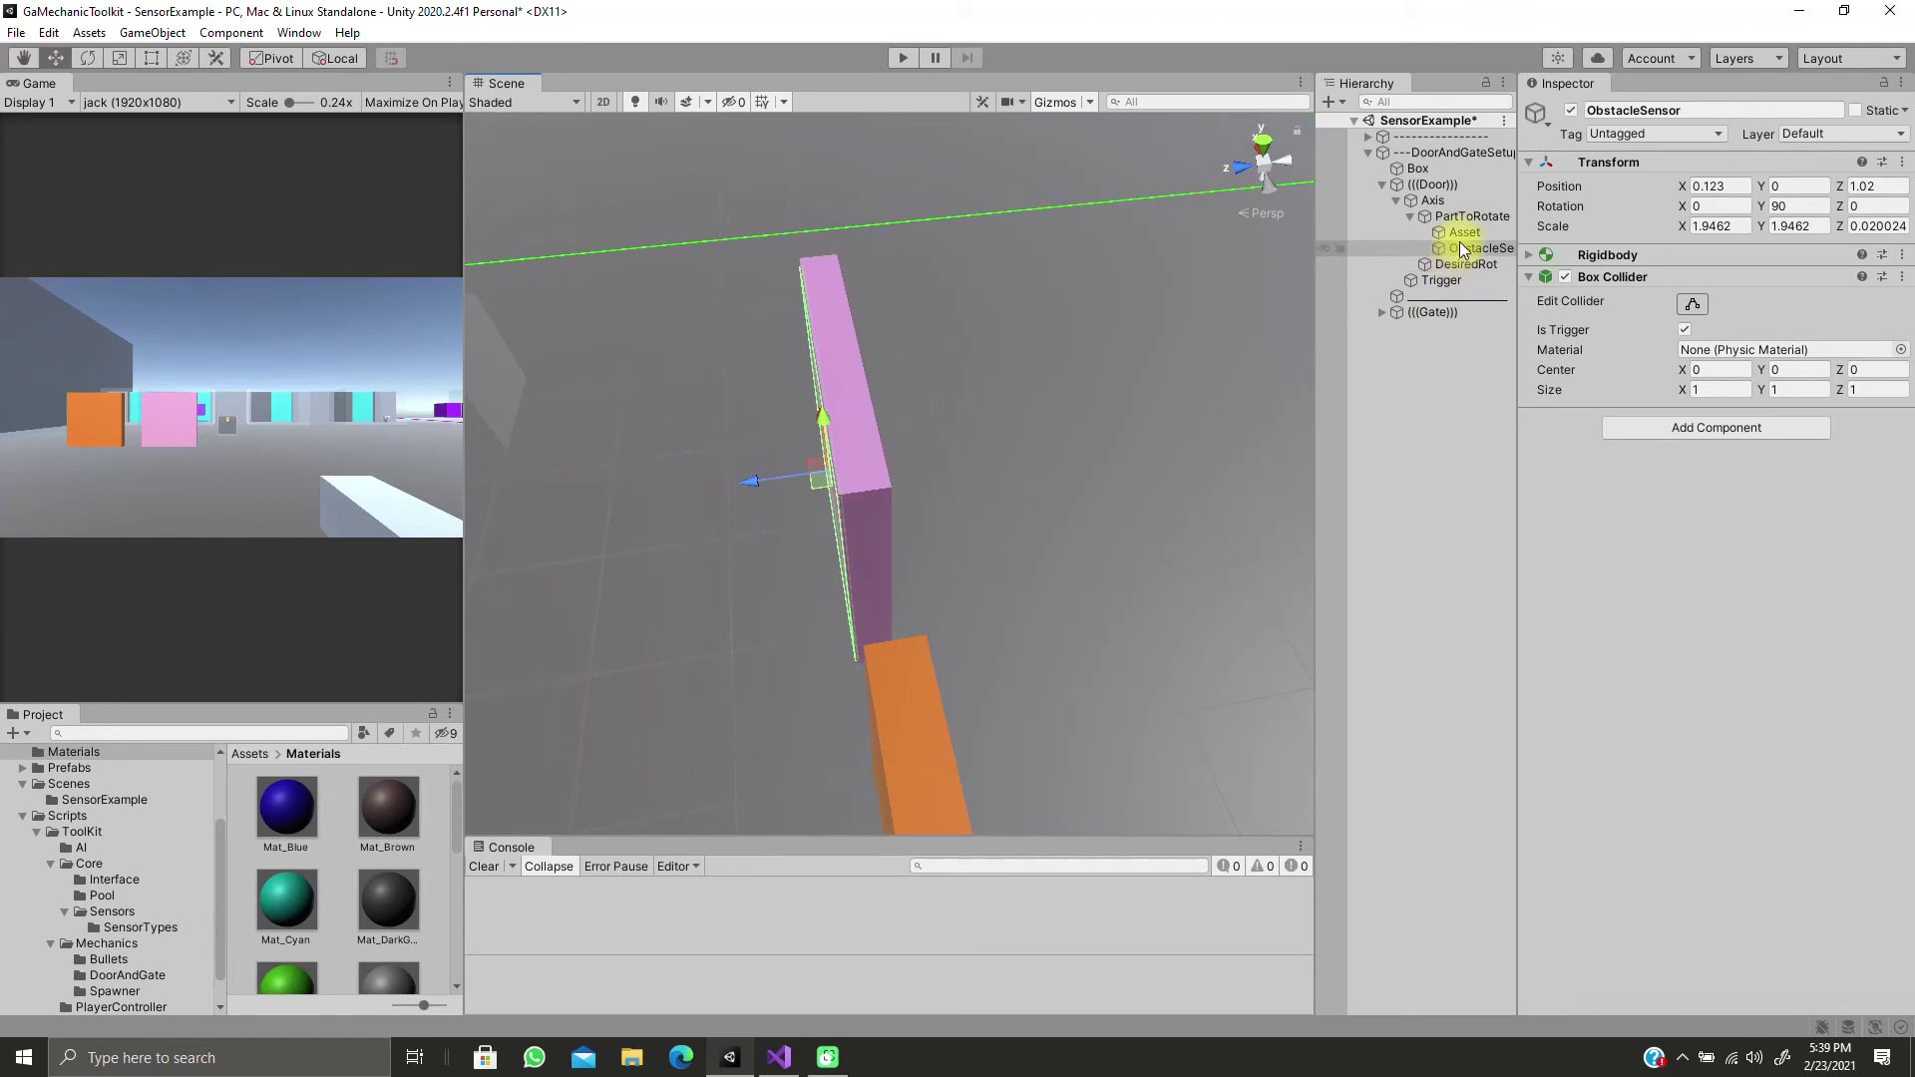
Add a Trigger Sensor with Layer Mask MovableObj to ObstacleSensor and assign it as the Axis object's Obstruction Check
{"action": "left_click", "coordinate": [1652, 280]}
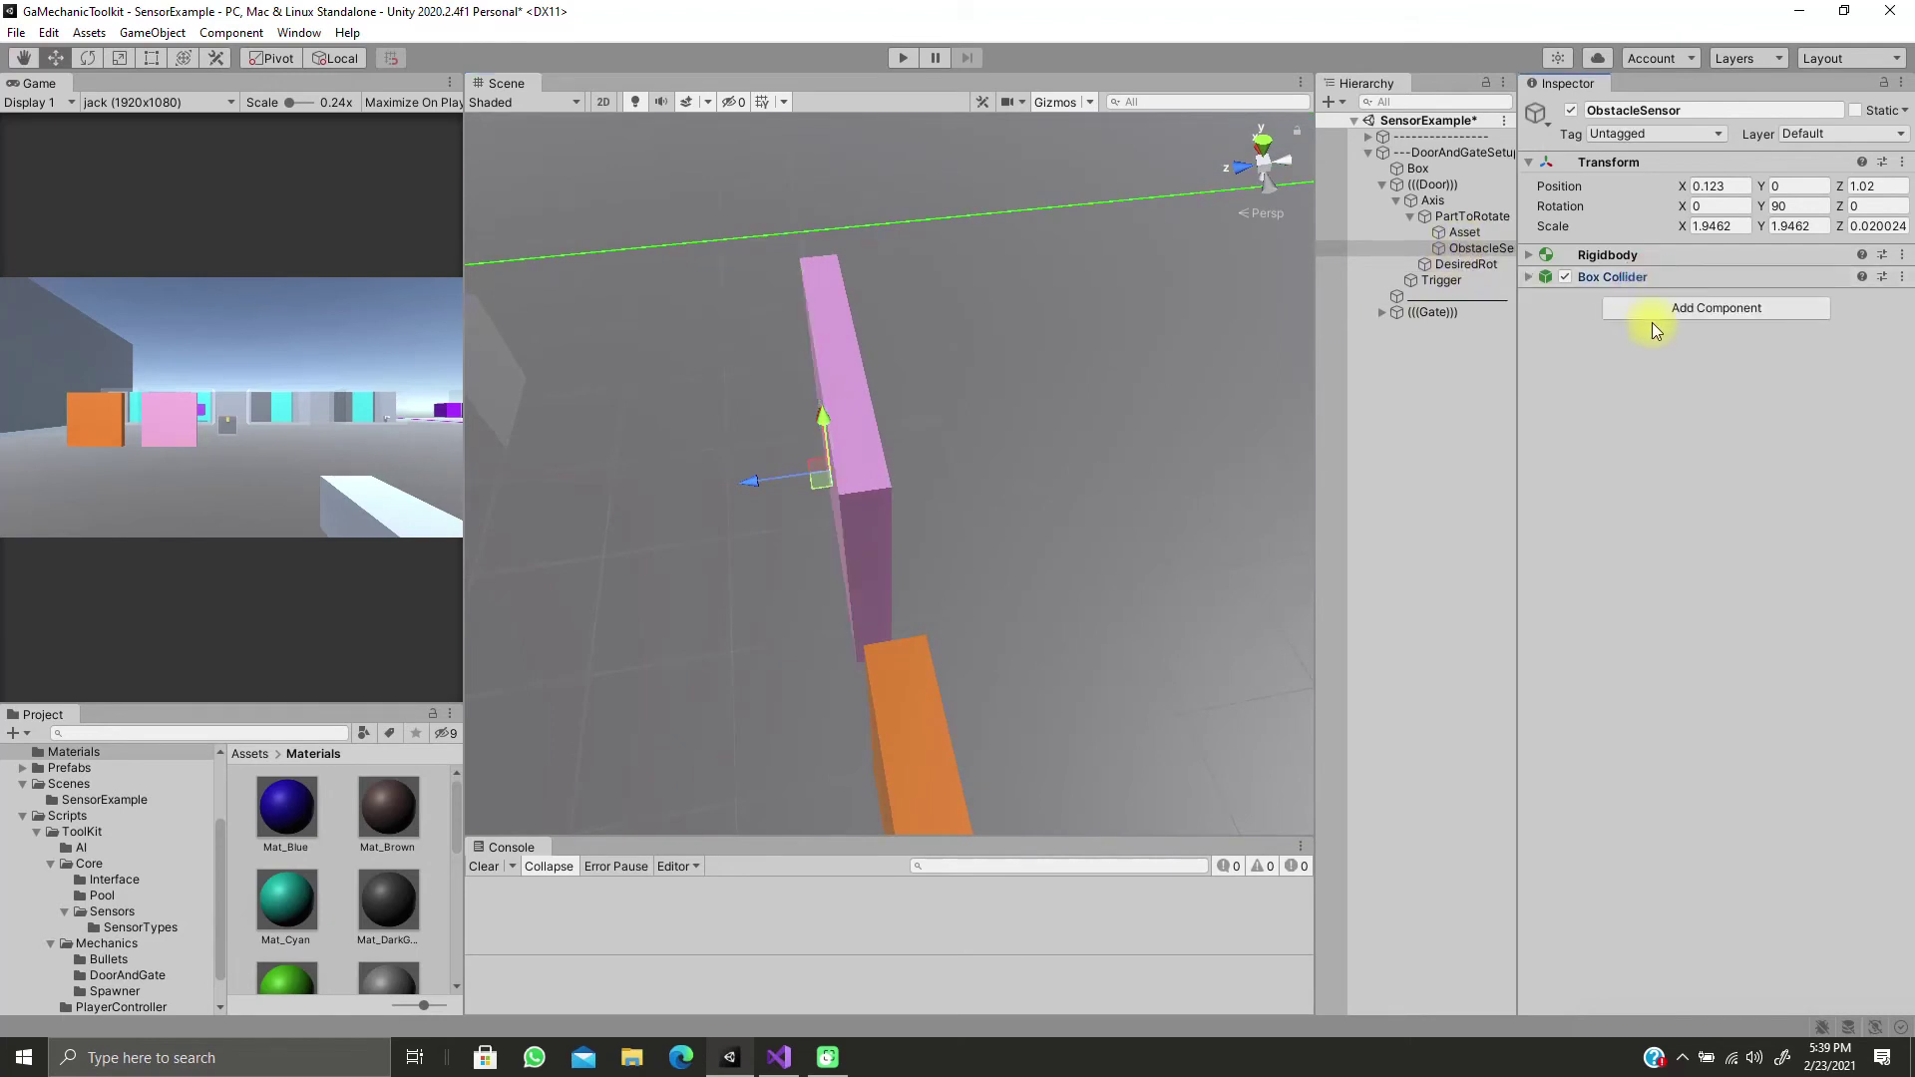
{"action": "left_click", "coordinate": [1656, 312]}
{"action": "type", "text": "trigger"}
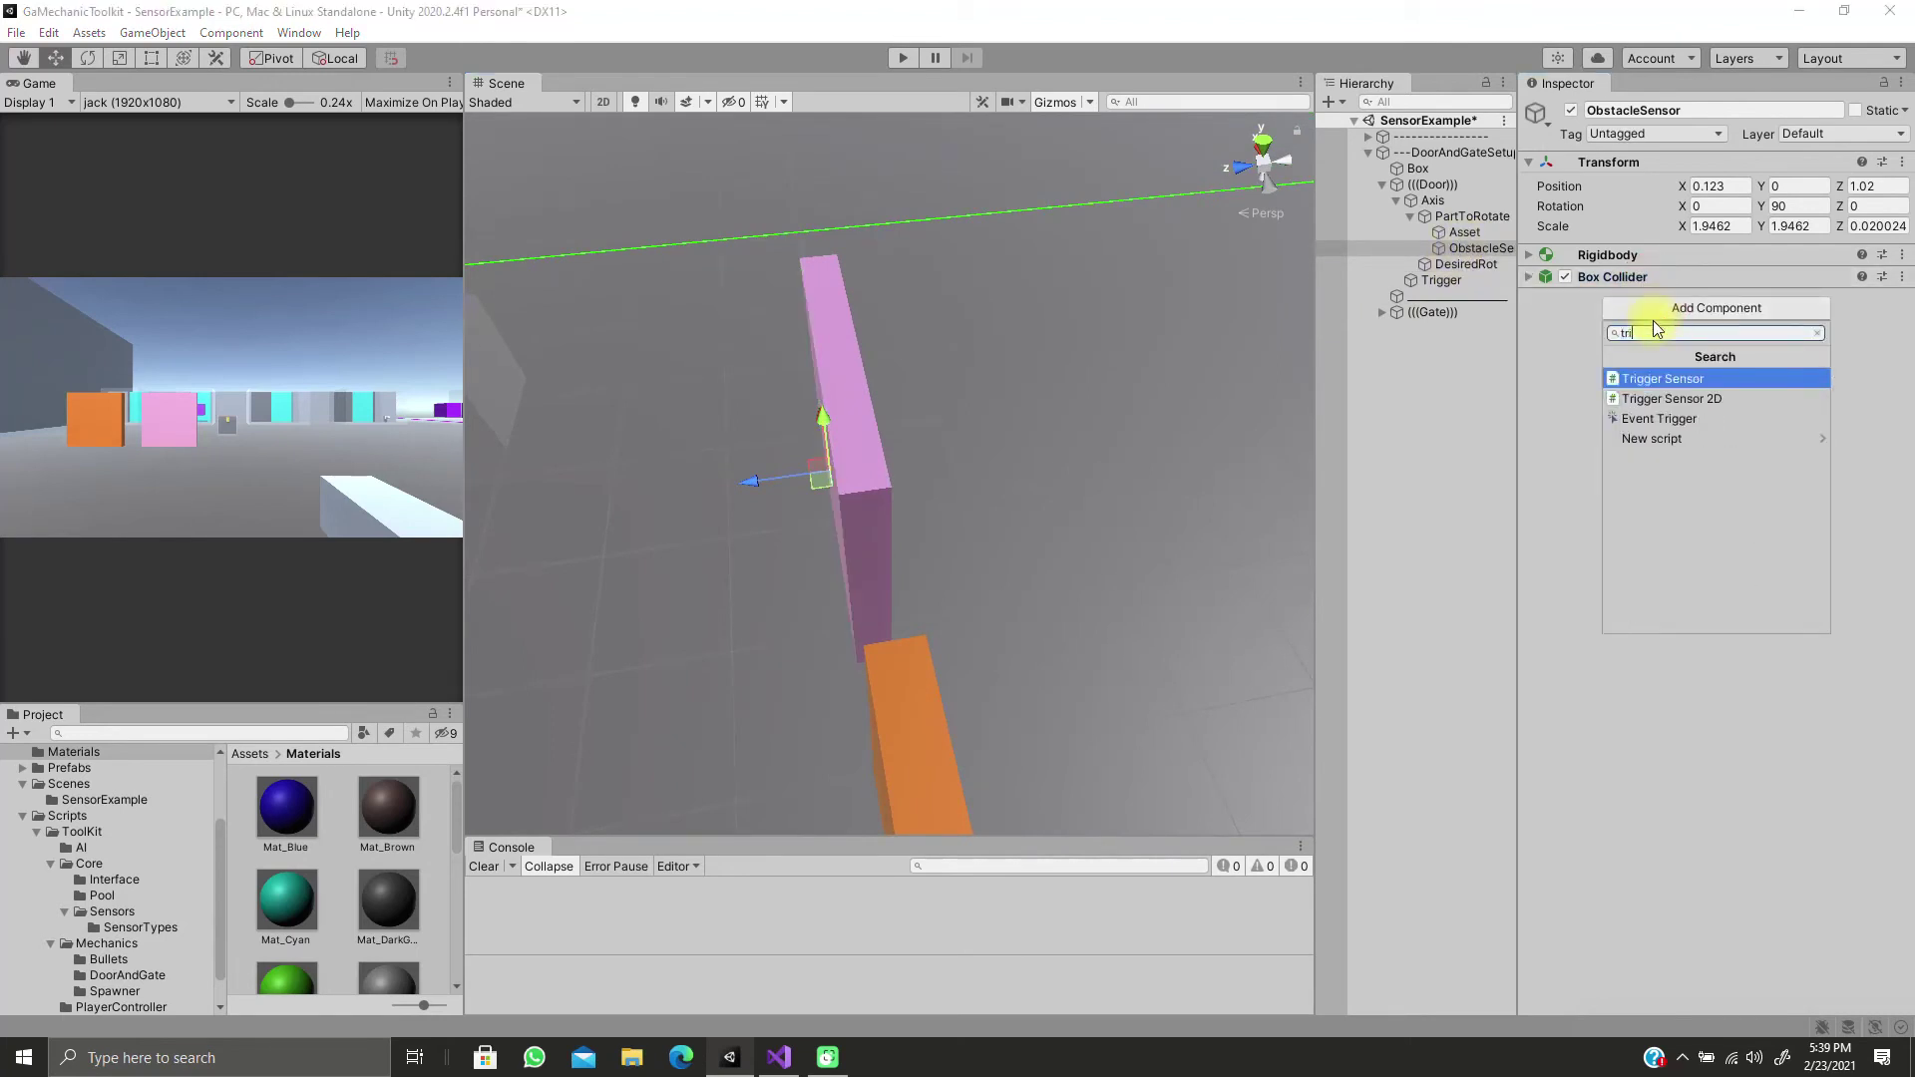
{"action": "key", "text": "Return"}
{"action": "left_click", "coordinate": [1732, 405]}
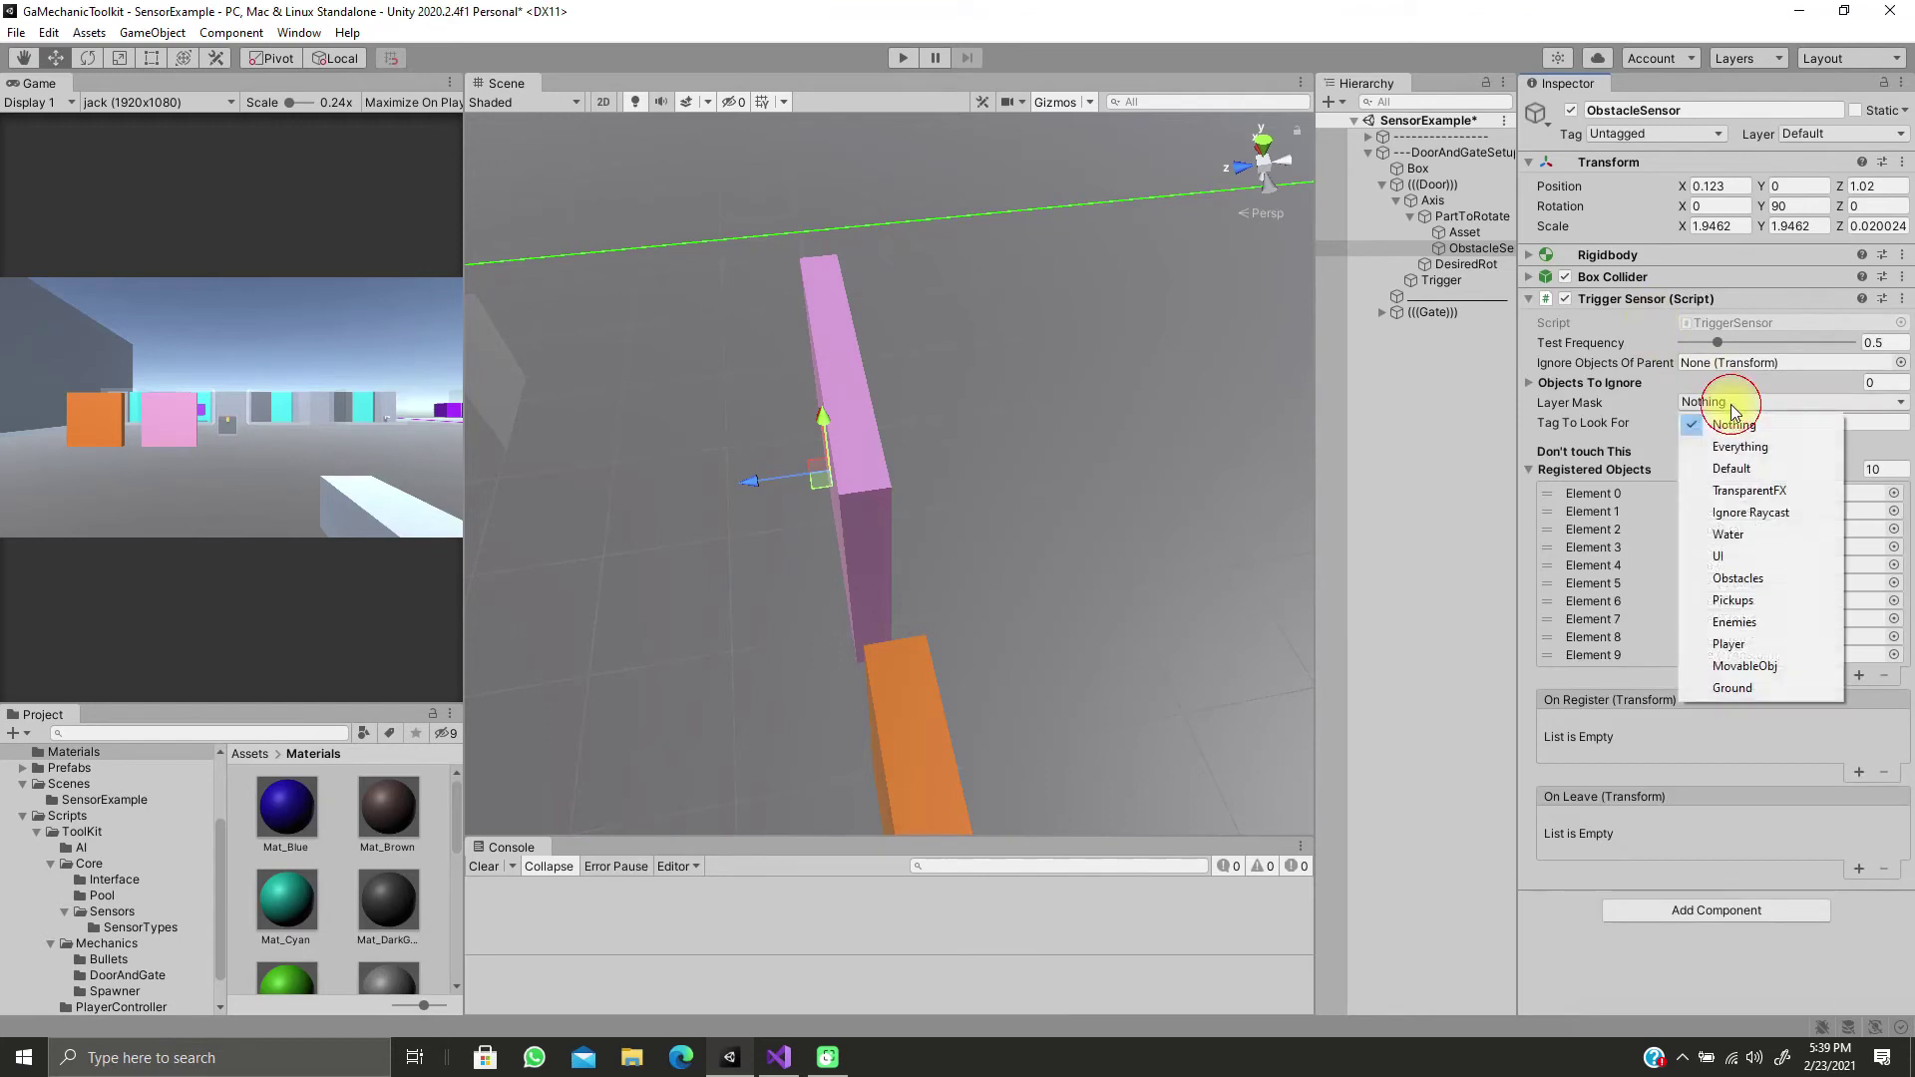
{"action": "left_click", "coordinate": [1742, 668]}
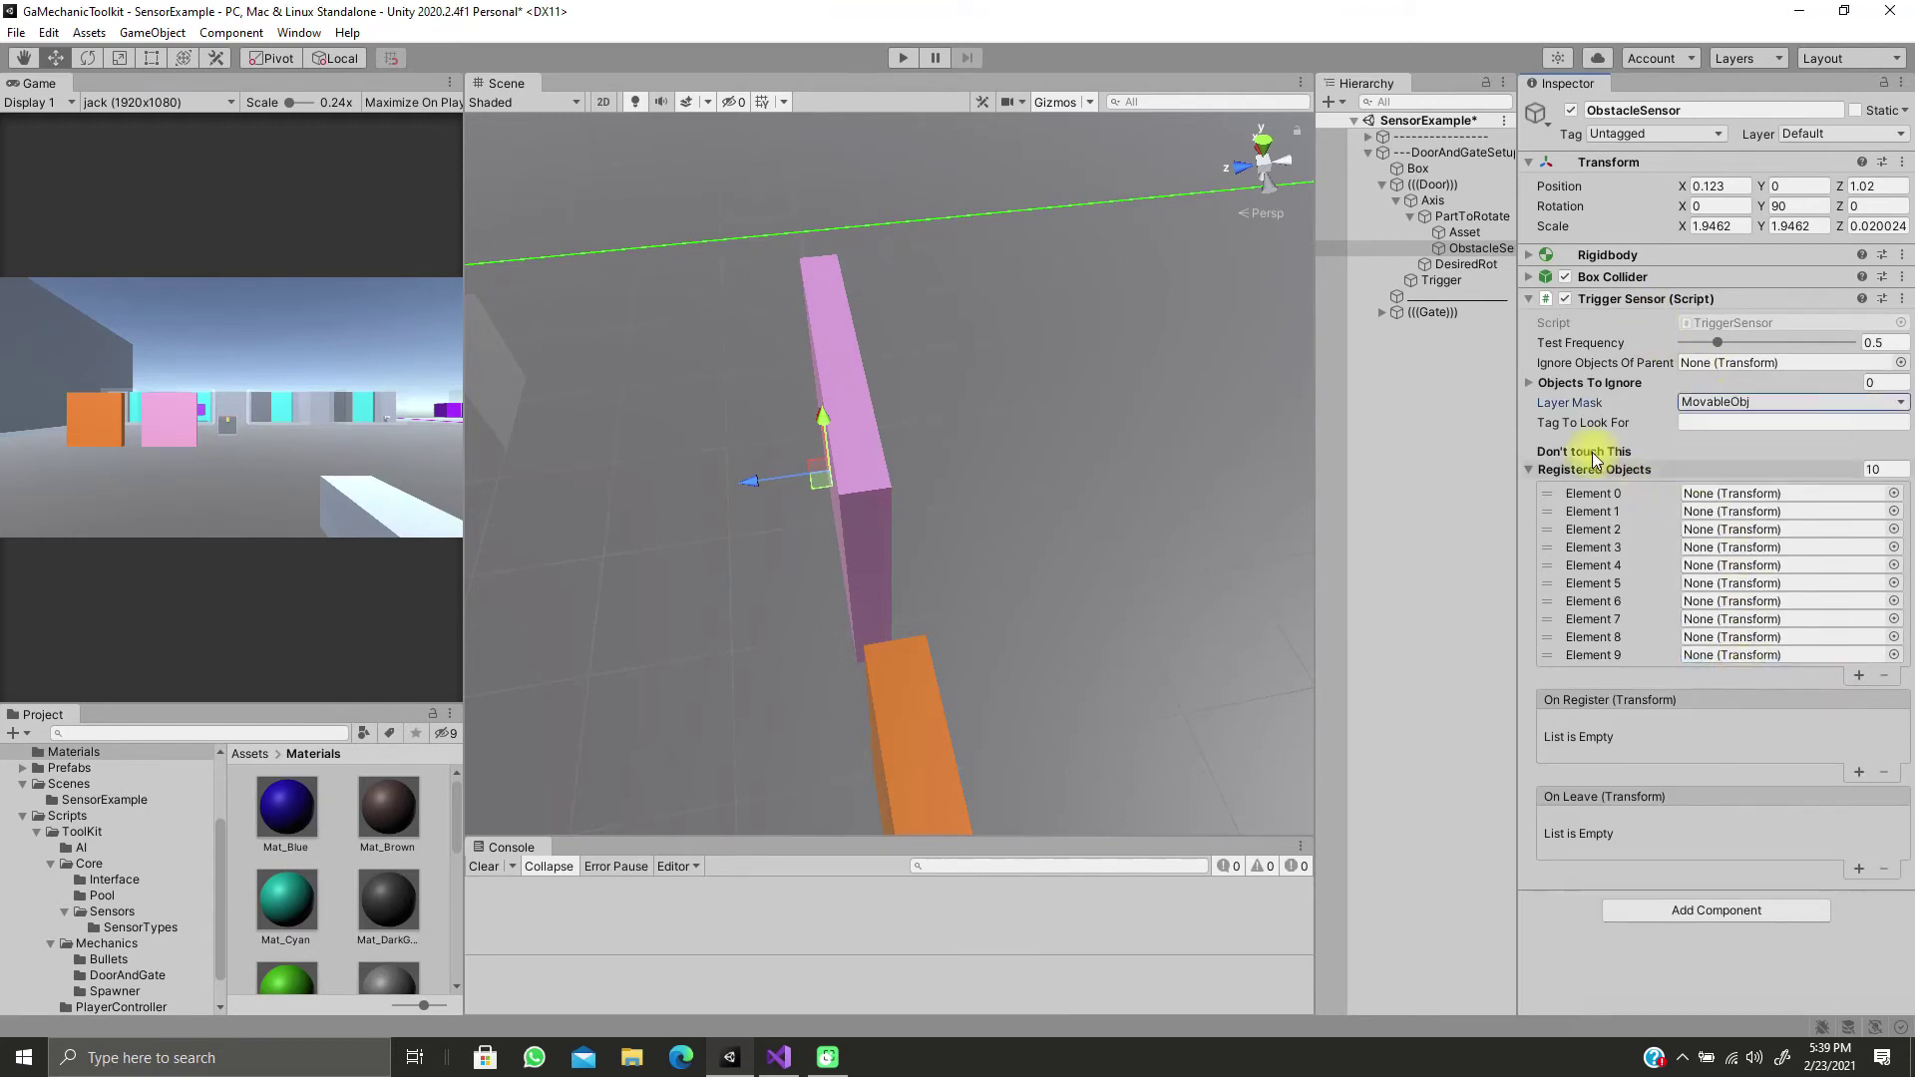
{"action": "left_click", "coordinate": [1433, 201]}
{"action": "left_click_drag", "start_coordinate": [1474, 251], "coordinate": [1710, 619]}
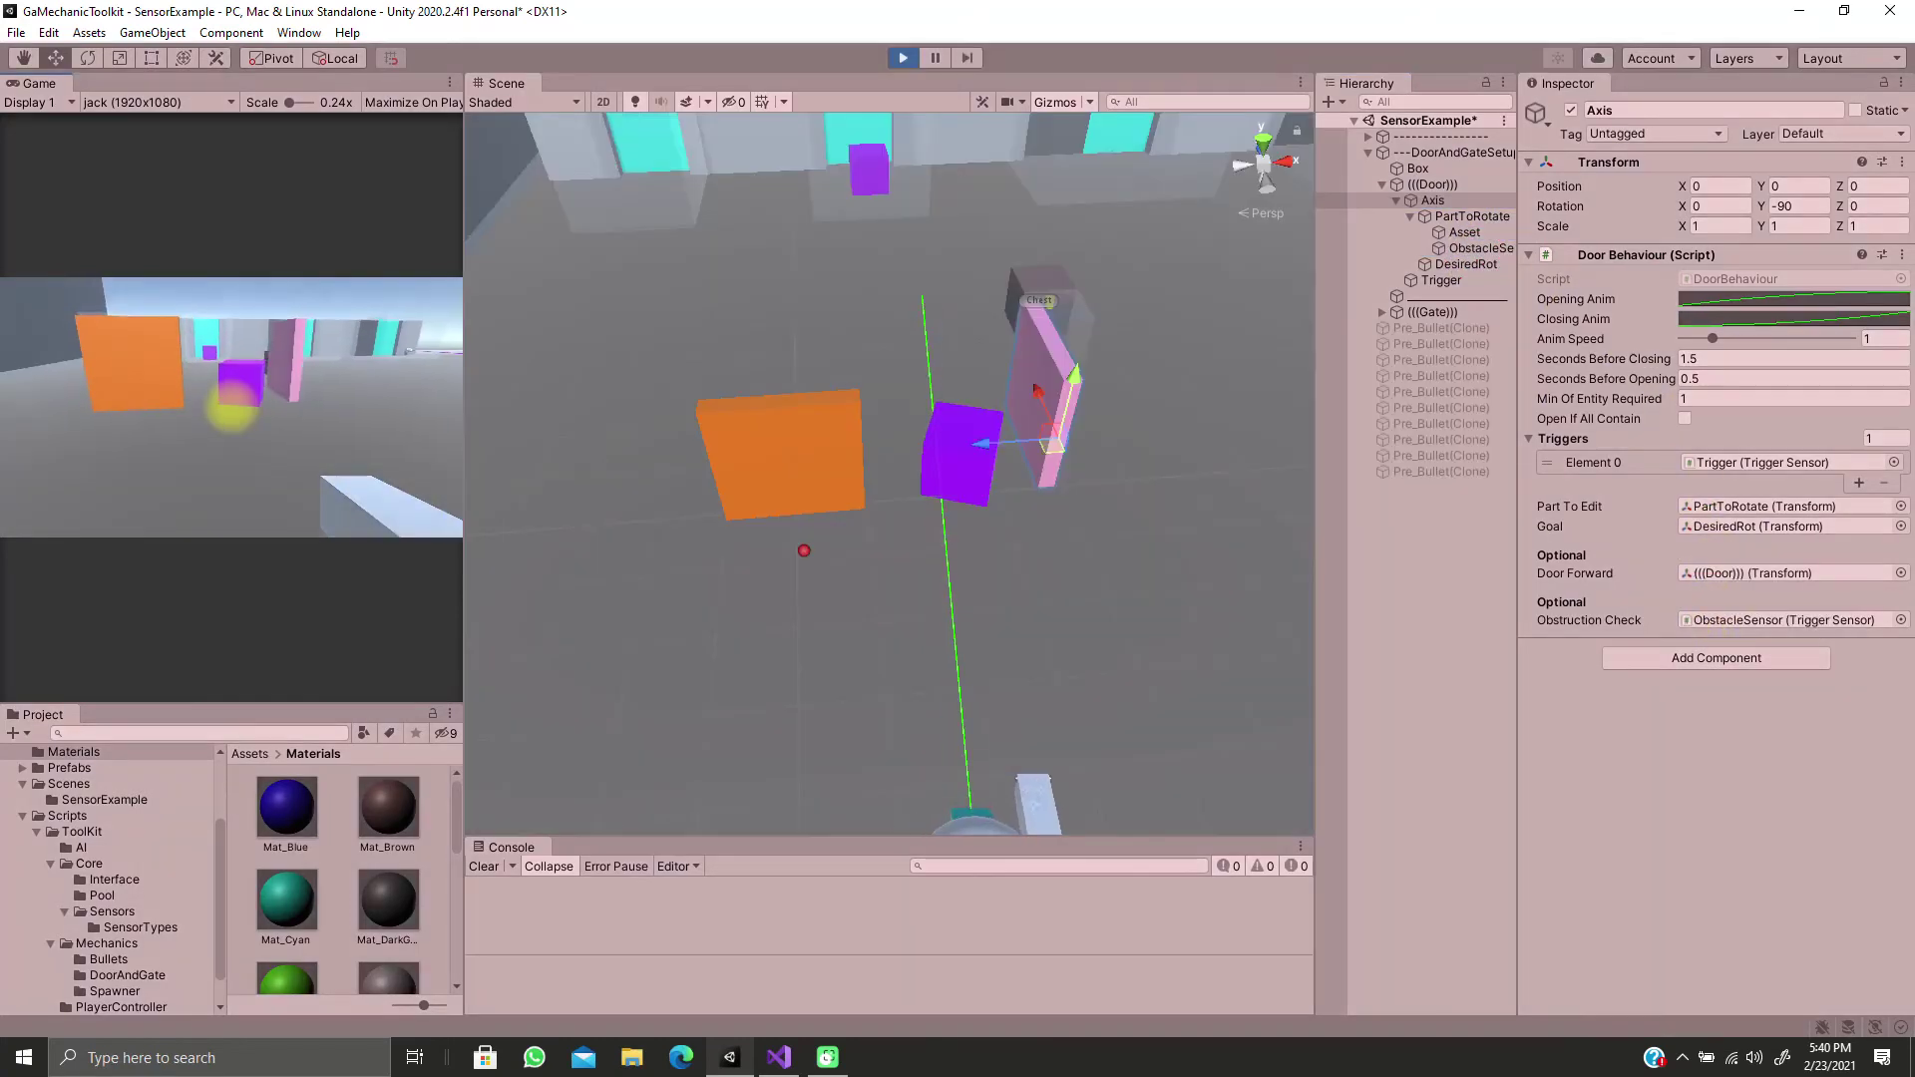
Test in the running scene how the pink door reacts to the purple box standing in its path
{"action": "key", "text": "d"}
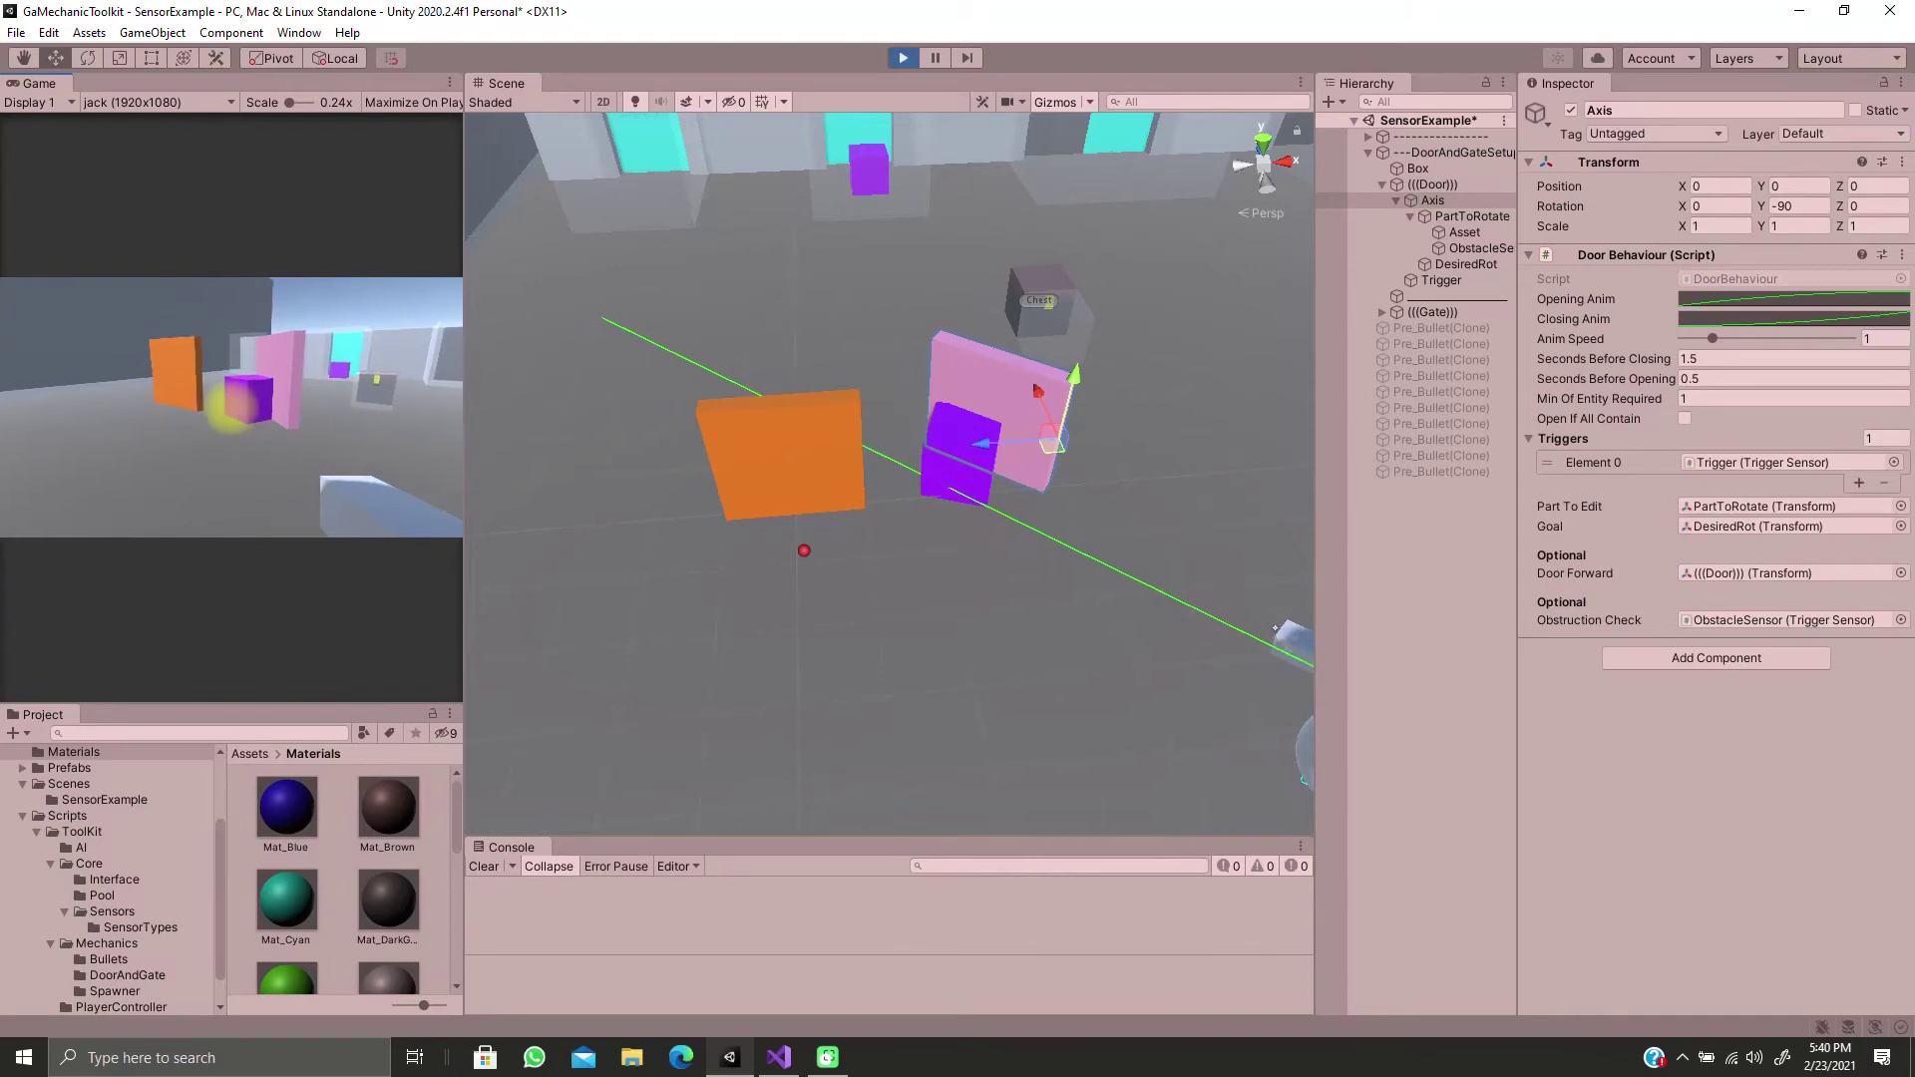
{"action": "left_click", "coordinate": [231, 407]}
{"action": "left_click", "coordinate": [231, 407]}
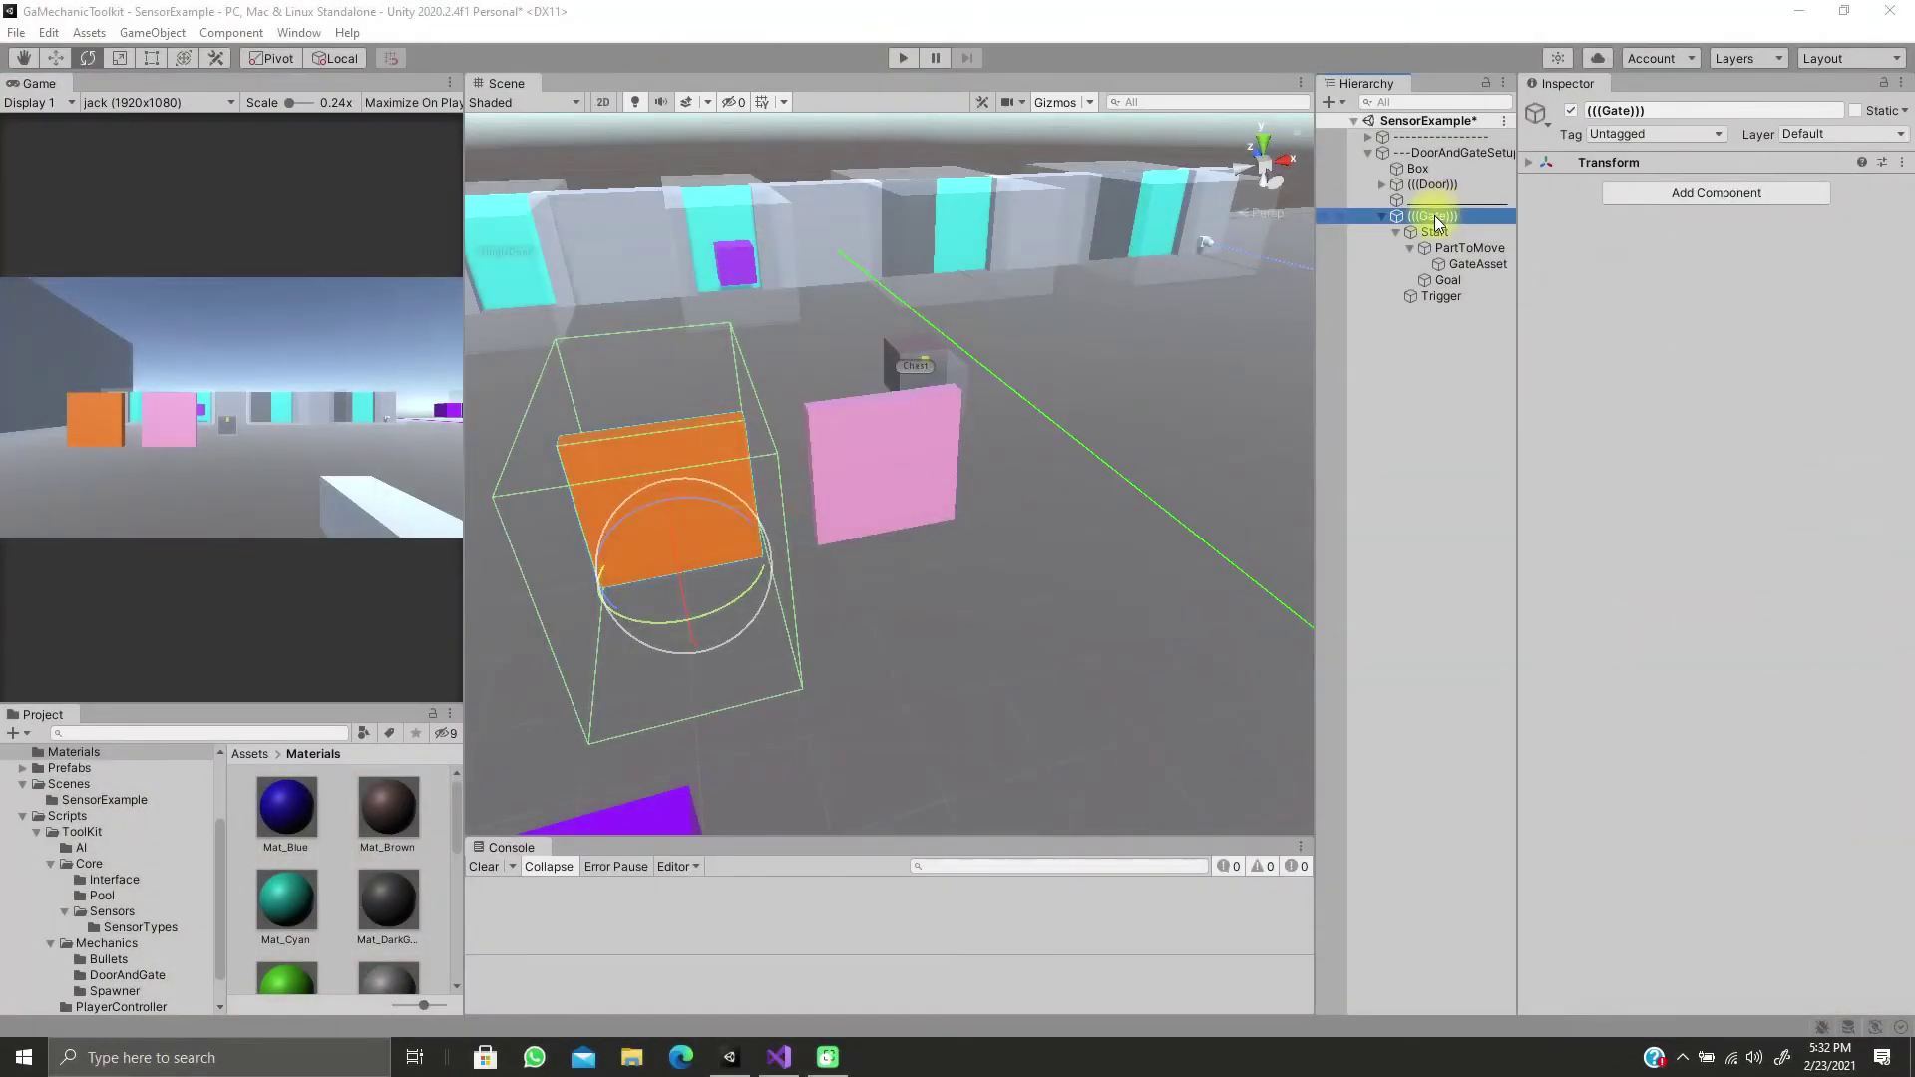
Give the gate's Start object a blue circle icon and frame it in the scene
{"action": "left_click", "coordinate": [1438, 235]}
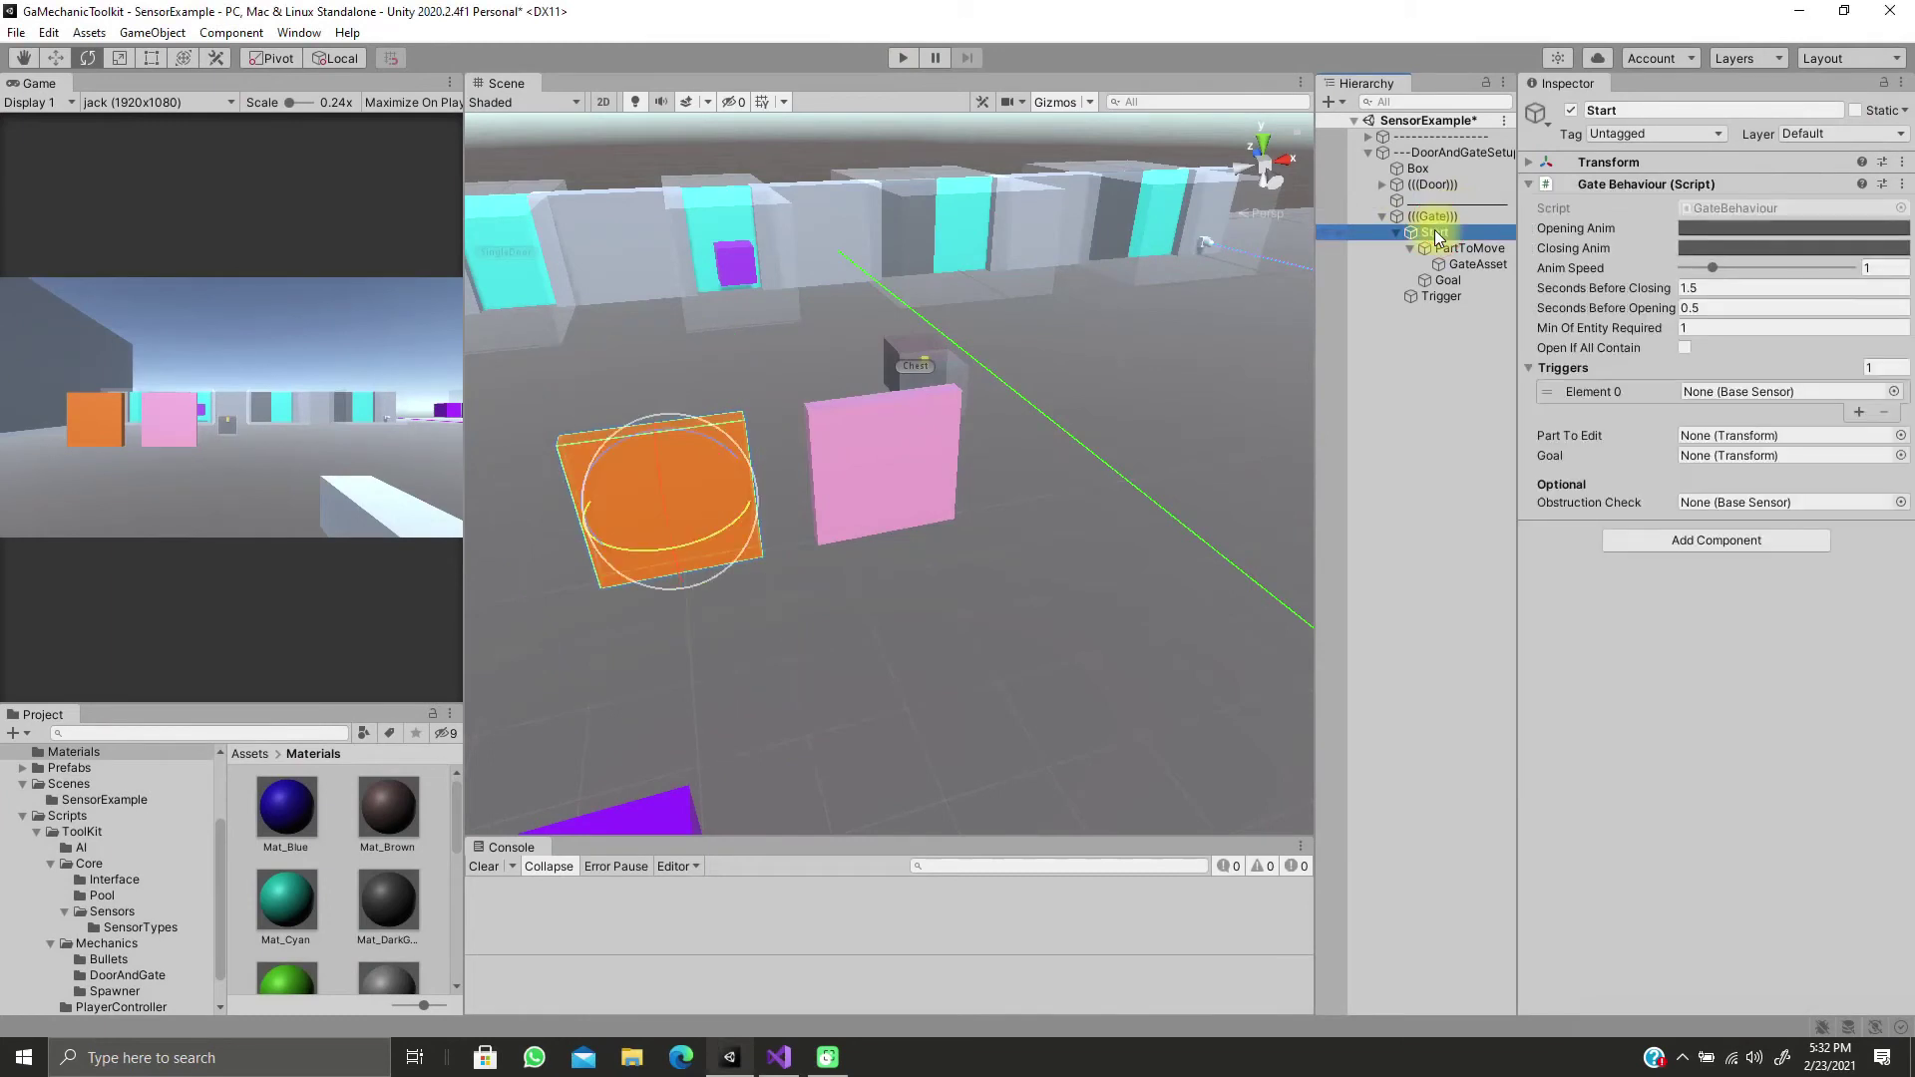
{"action": "left_click", "coordinate": [1536, 113]}
{"action": "left_click", "coordinate": [1553, 200]}
{"action": "key", "text": "f"}
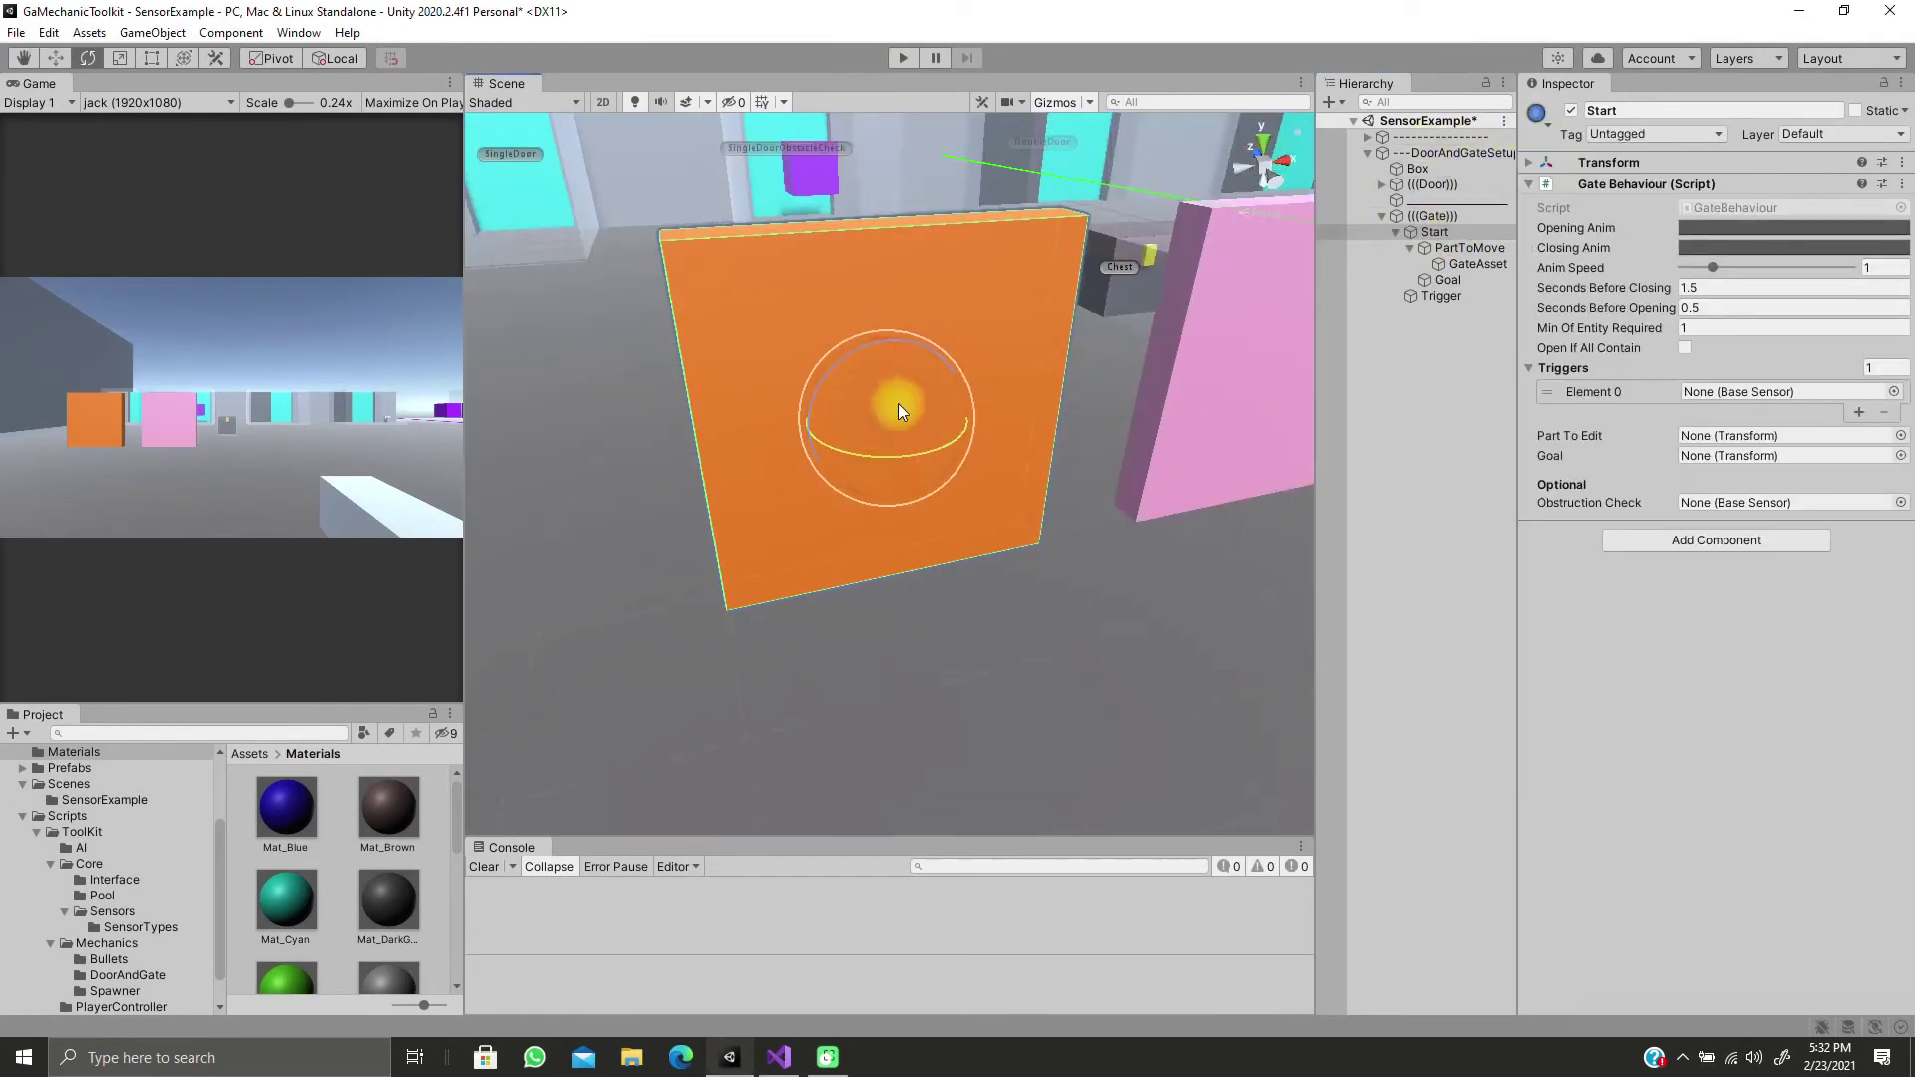
Try moving the gate's PartToMove object downward, undo the move, and look at its GateAsset child
{"action": "left_click", "coordinate": [1447, 248]}
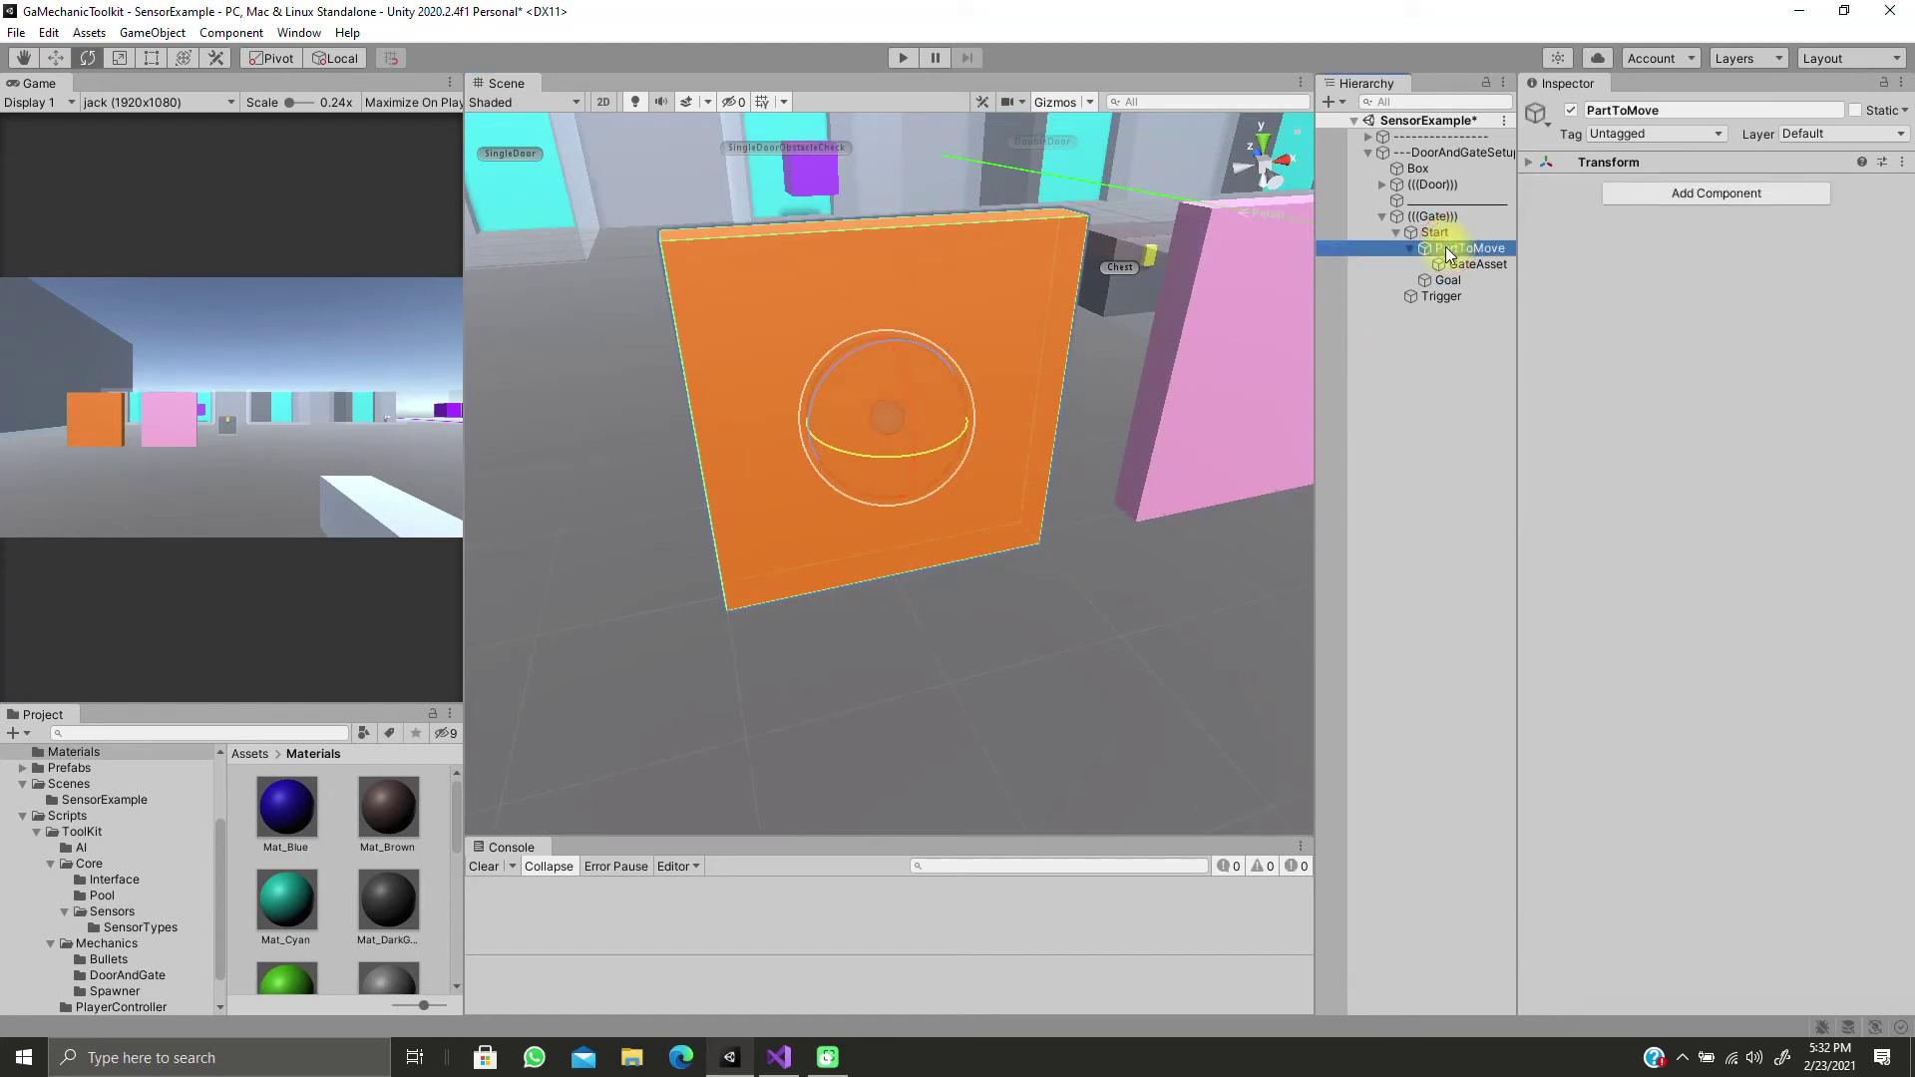
{"action": "key", "text": "w"}
{"action": "left_click_drag", "start_coordinate": [903, 355], "coordinate": [874, 477]}
{"action": "key", "text": "ctrl+z"}
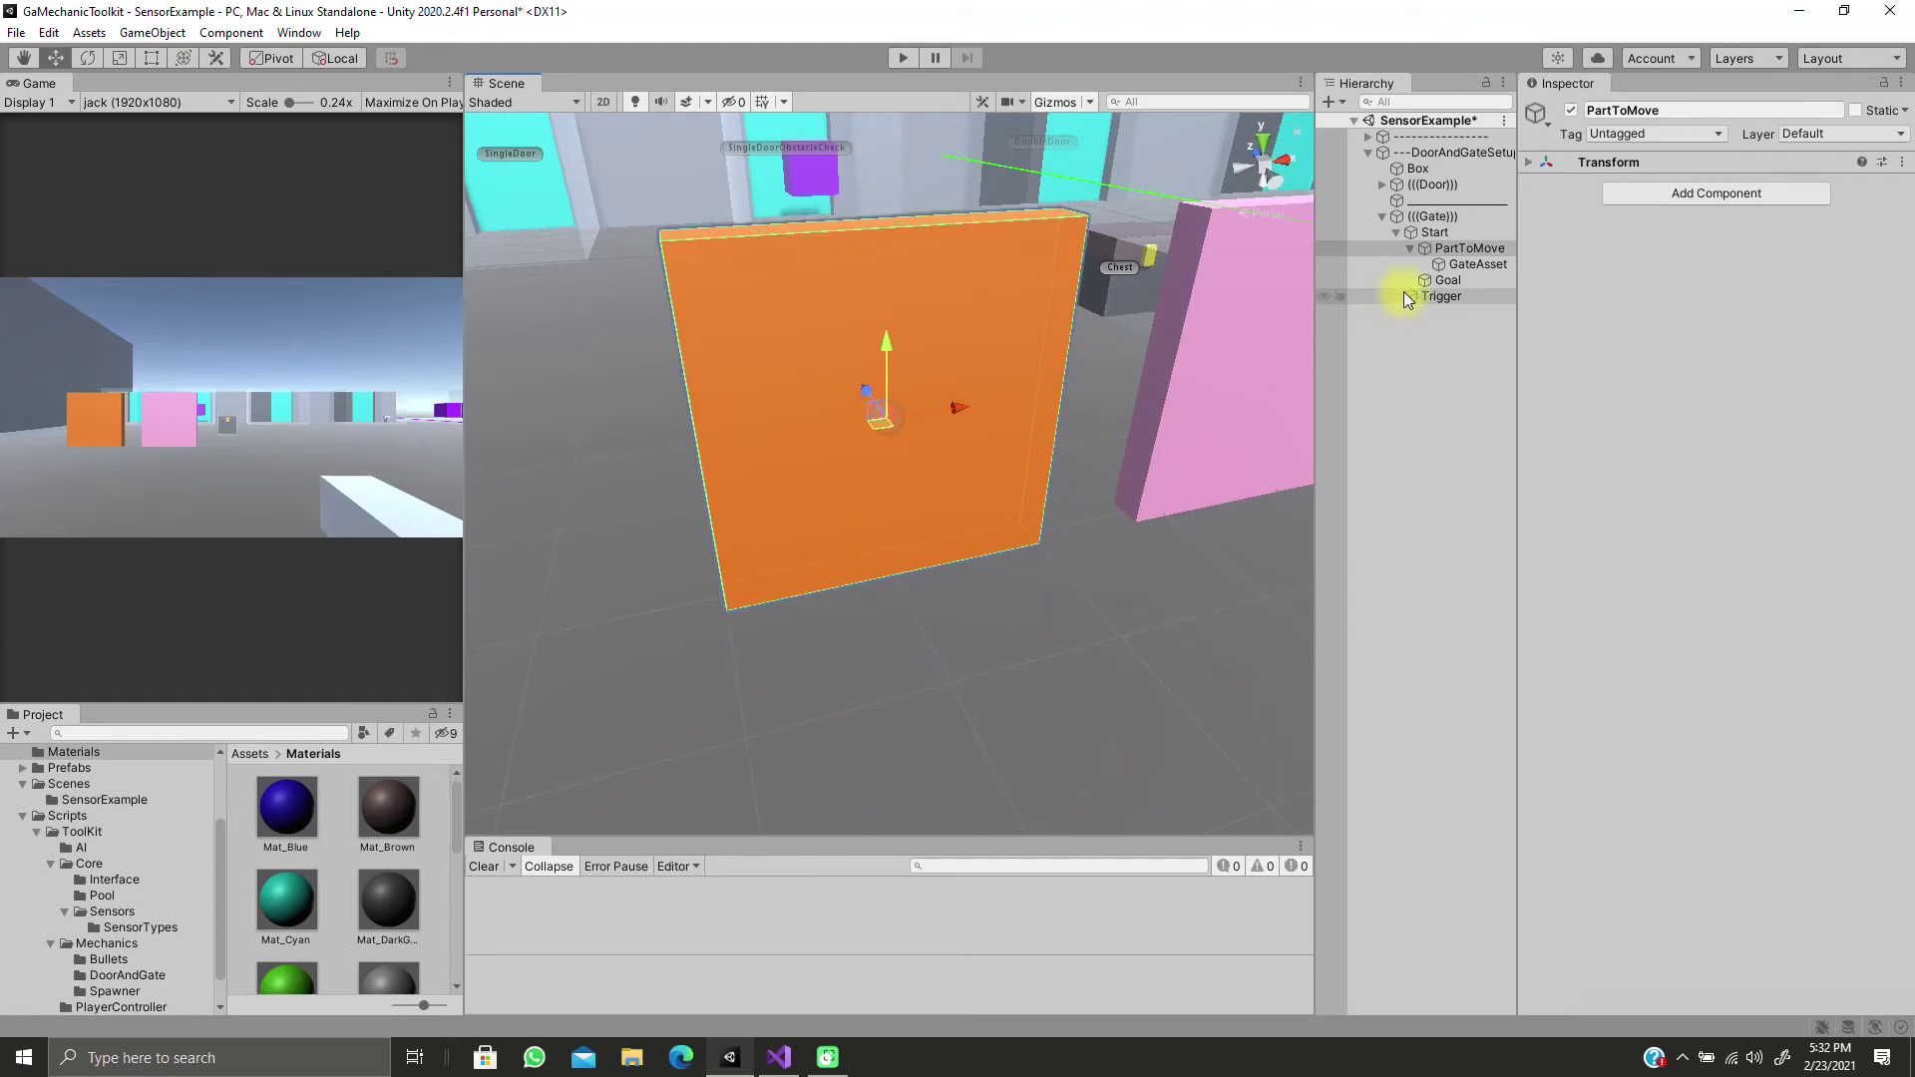
{"action": "left_click", "coordinate": [1463, 267]}
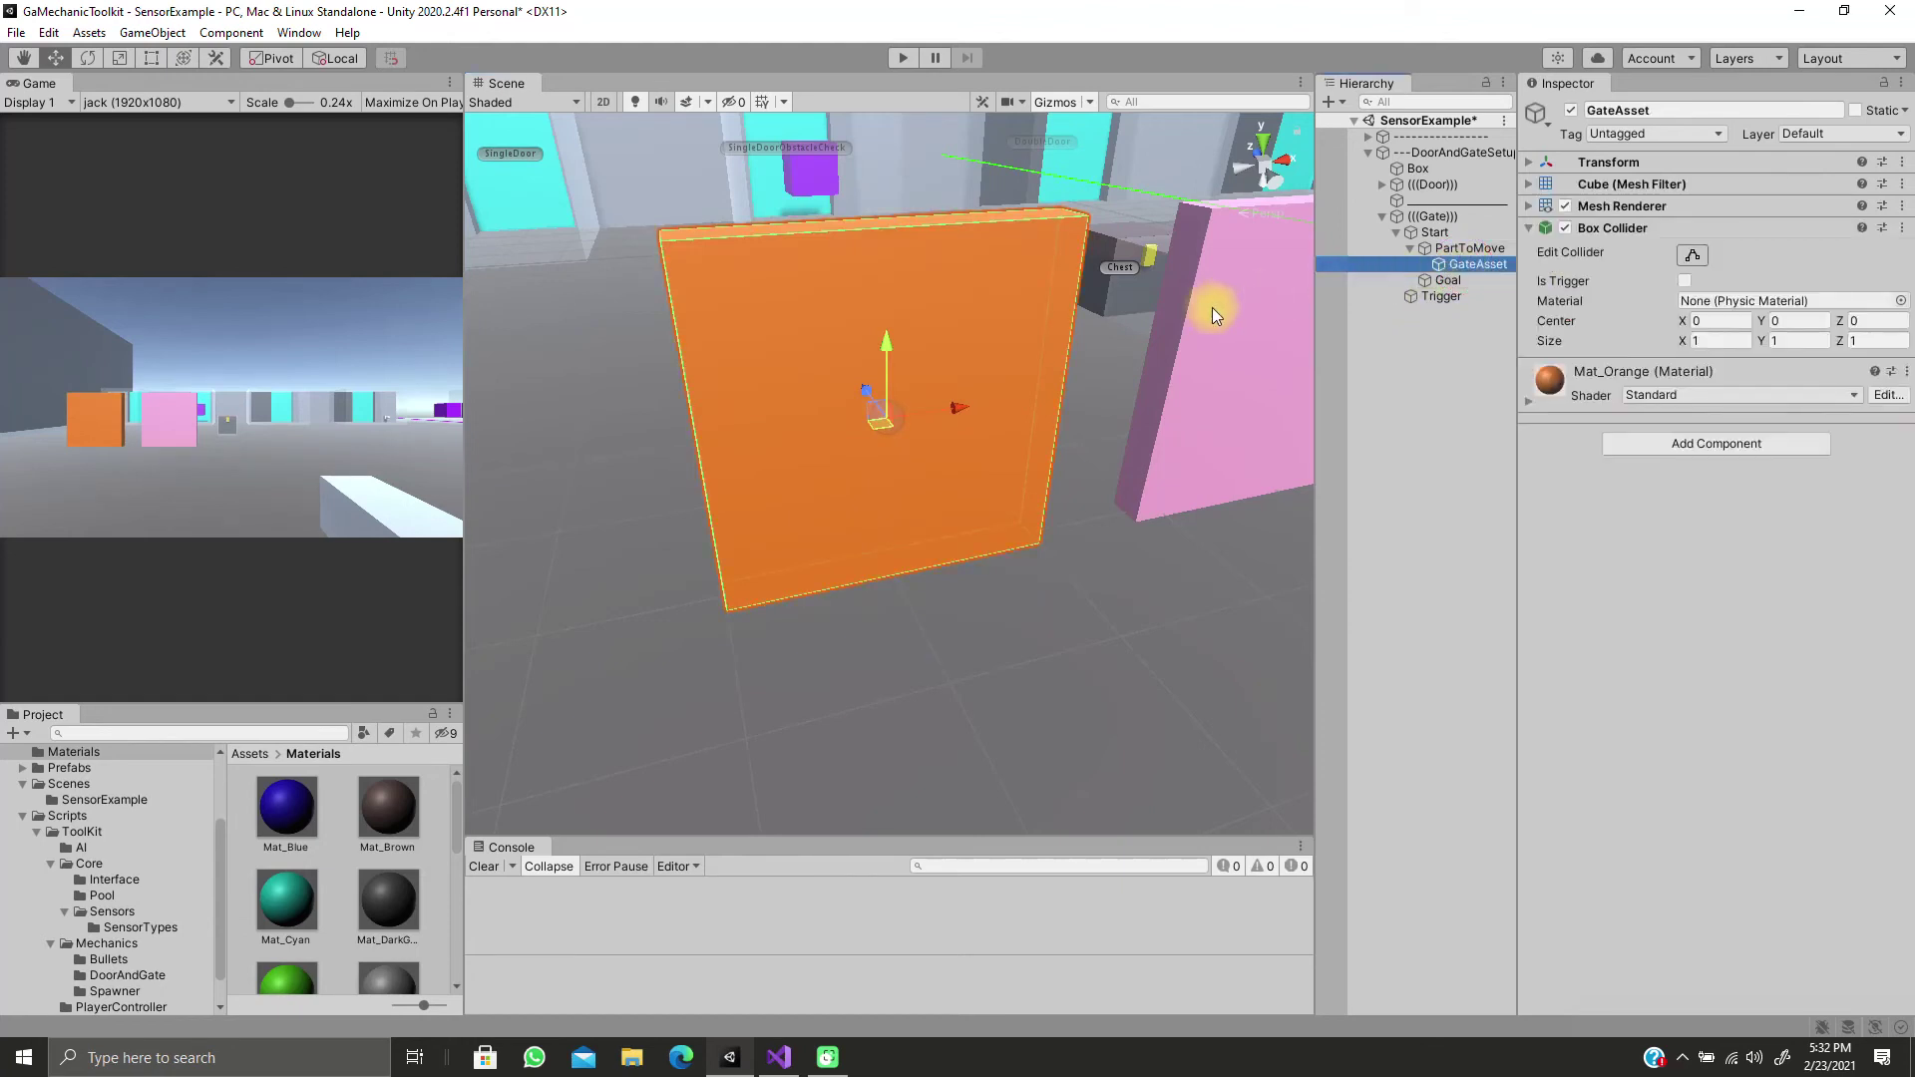
Give the gate's Goal object a red circle icon to mark its position below the orange gate
{"action": "left_click", "coordinate": [1454, 280]}
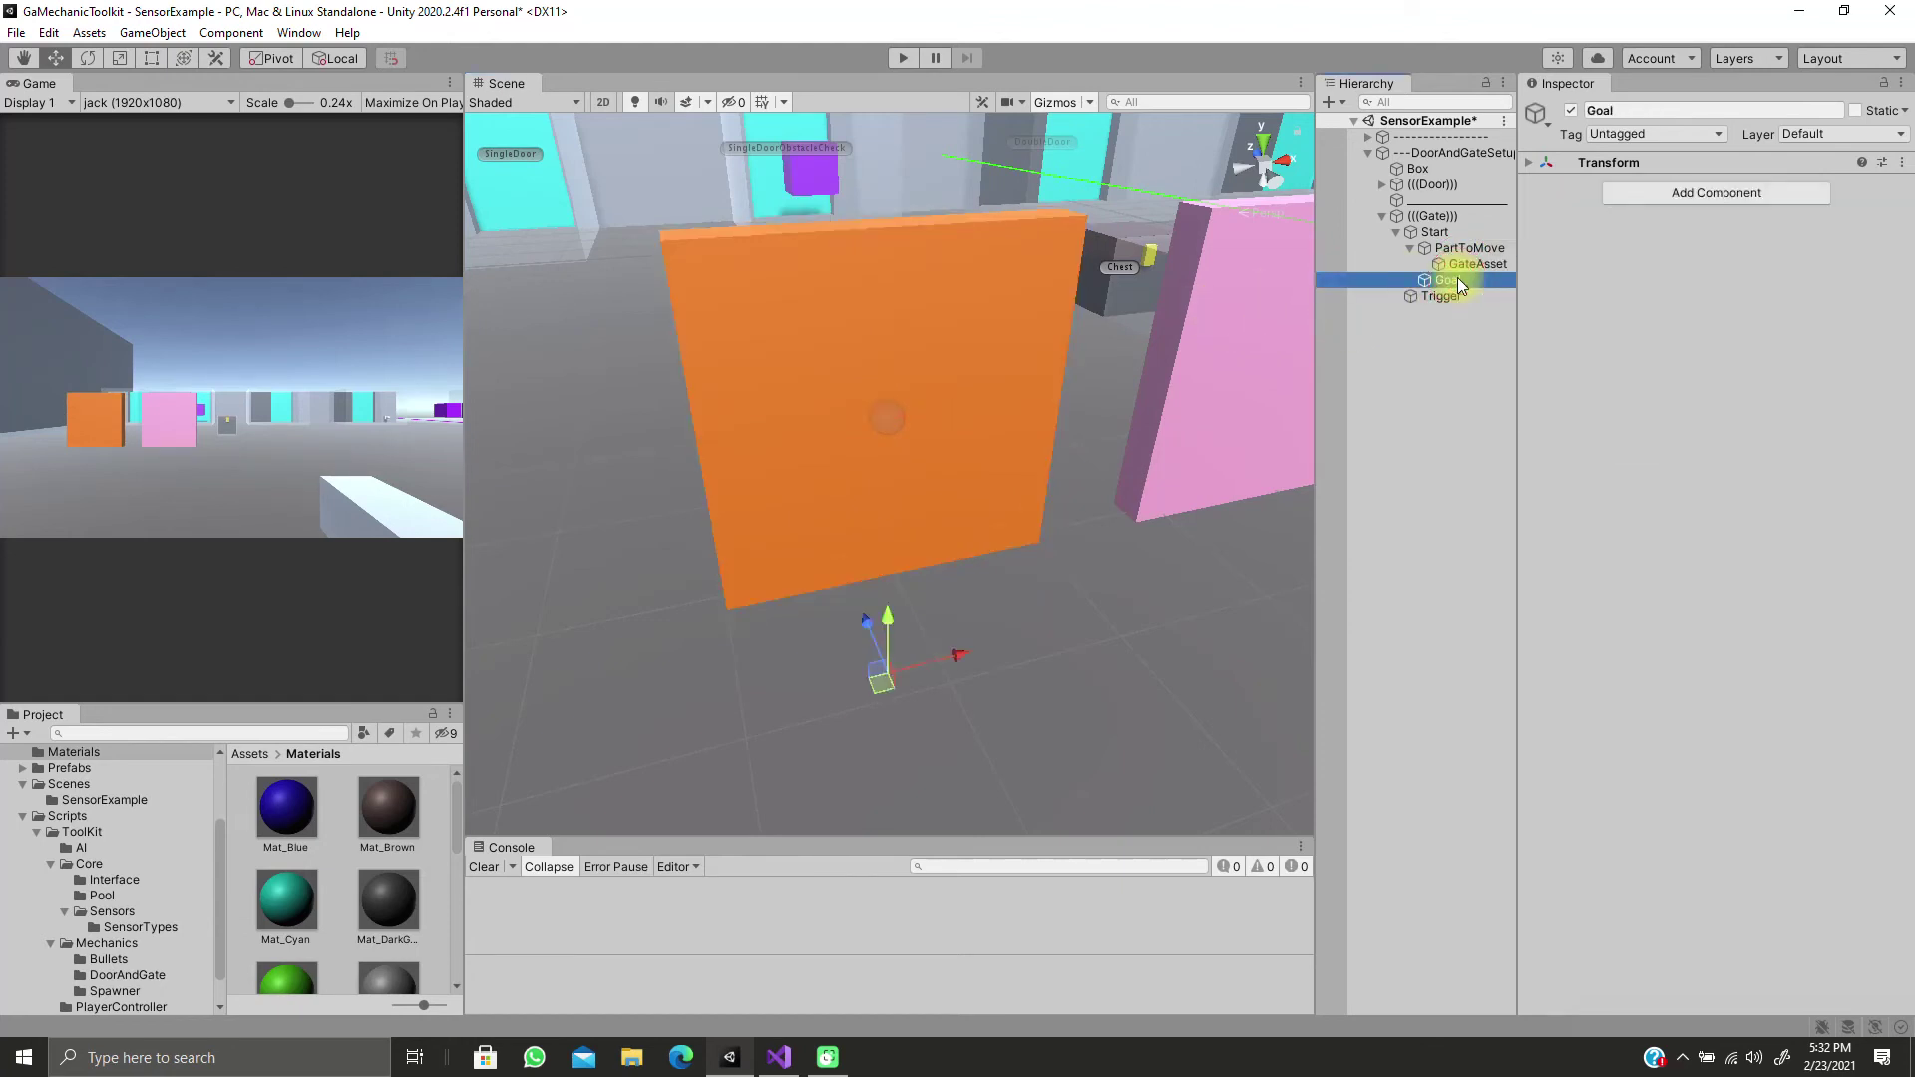
{"action": "left_click", "coordinate": [1537, 113]}
{"action": "left_click", "coordinate": [1630, 199]}
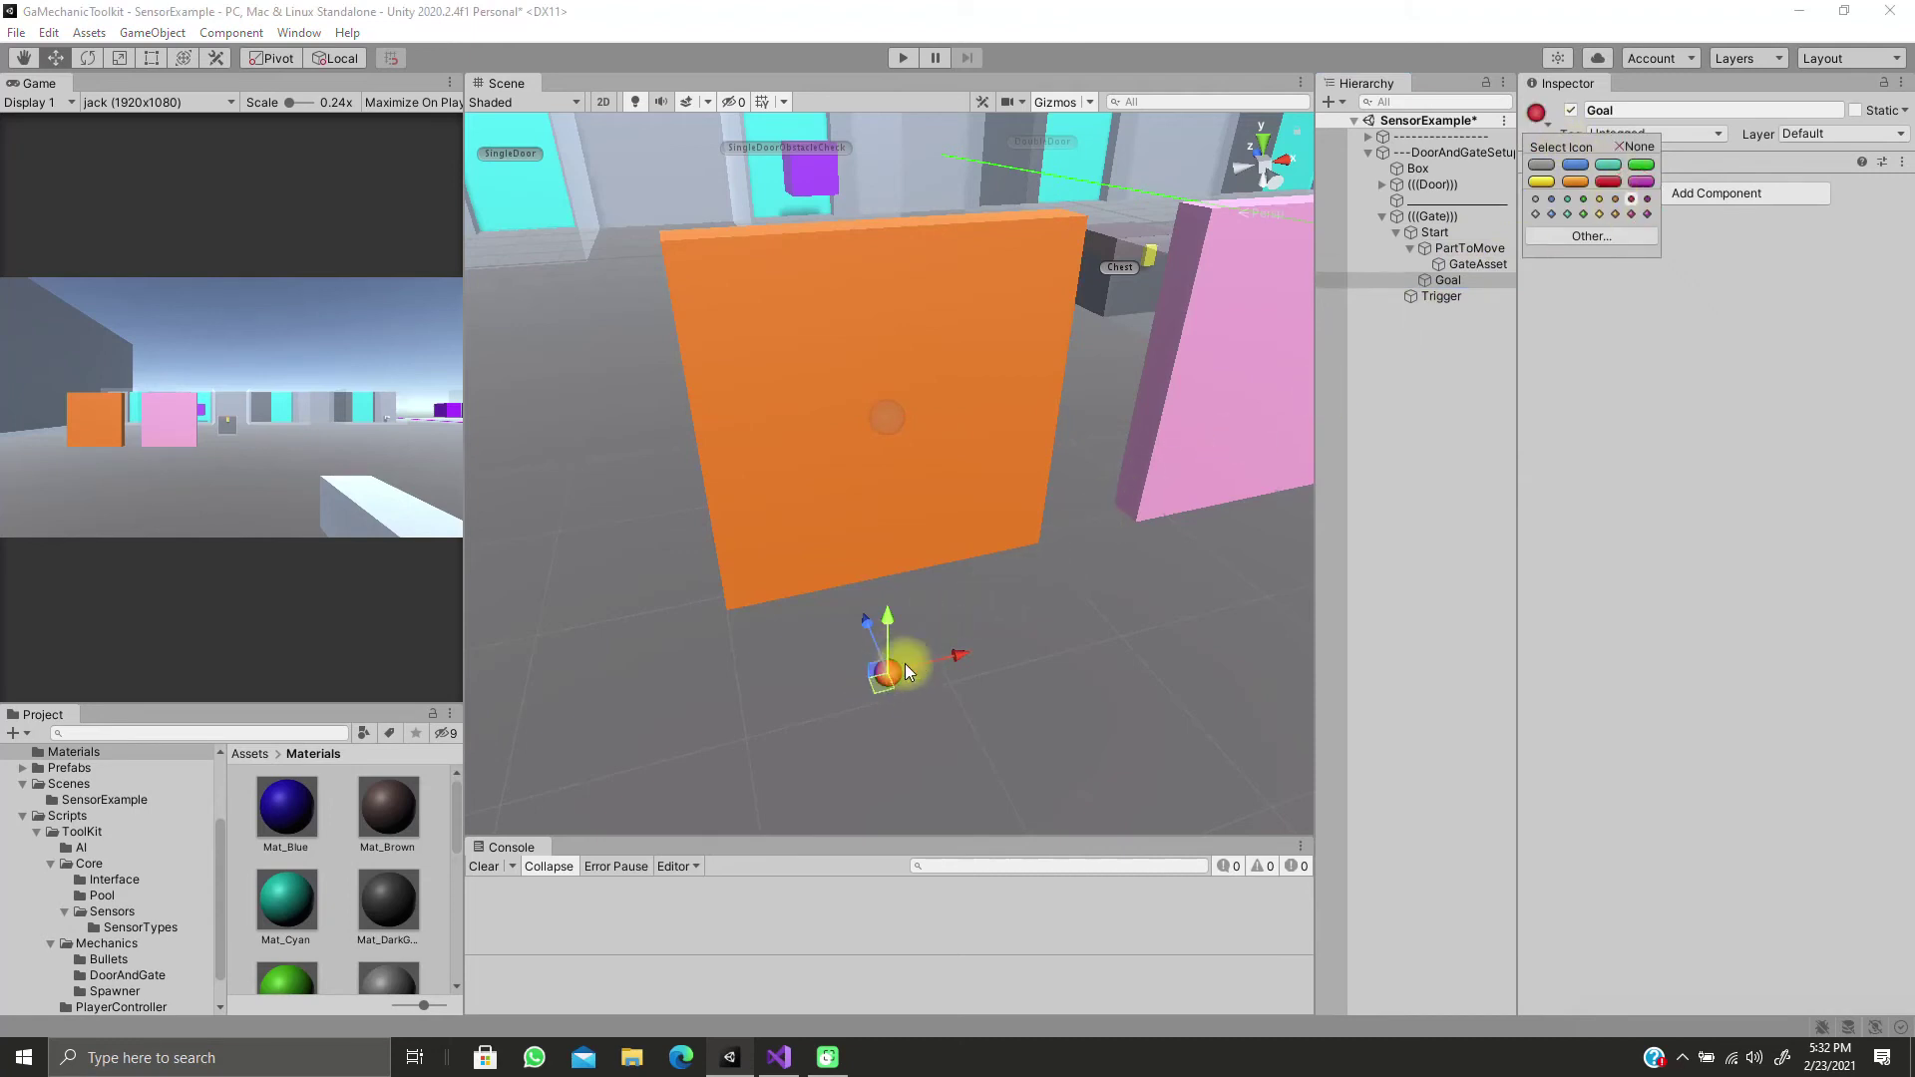
{"action": "right_click_drag", "start_coordinate": [927, 625], "coordinate": [961, 500]}
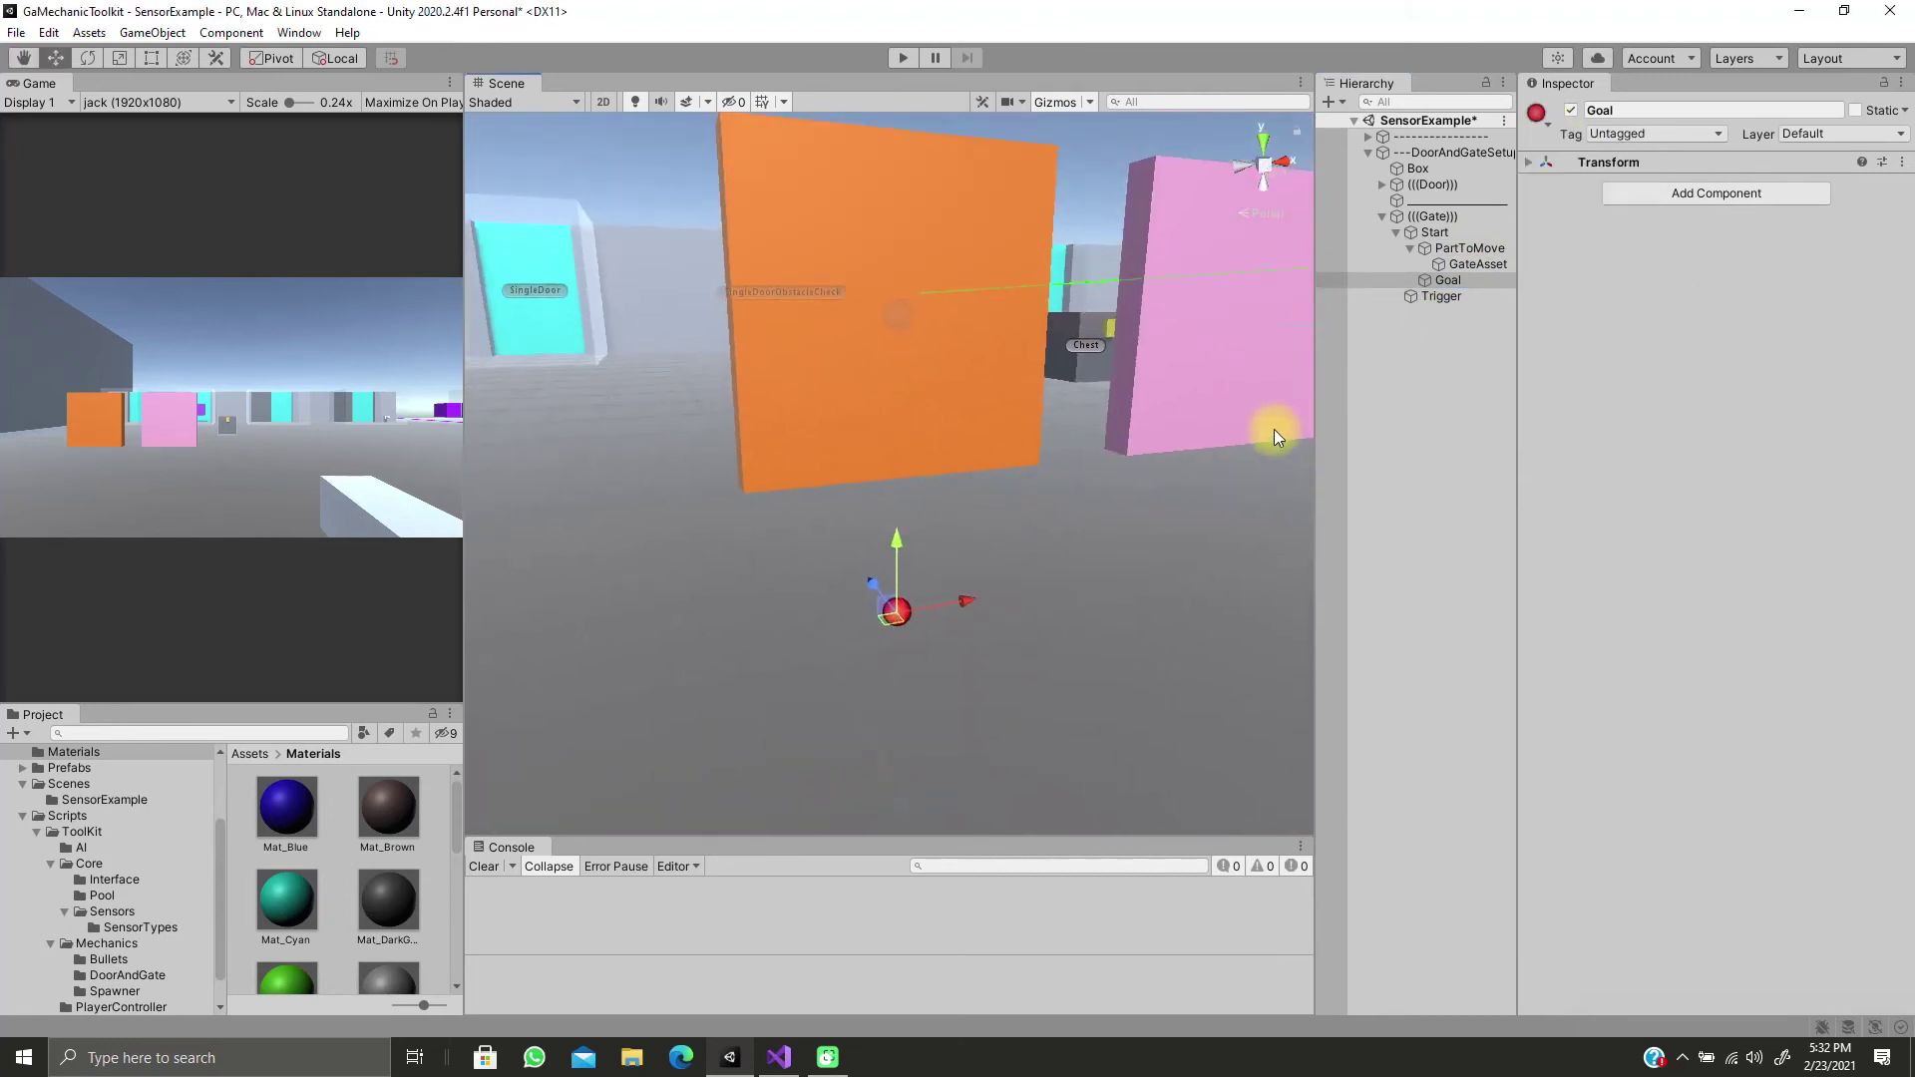
Examine the gate's Trigger object, including its Box Collider volume and Trigger Sensor settings
{"action": "left_click", "coordinate": [1443, 297]}
{"action": "scroll", "coordinate": [1099, 392], "scroll_direction": "down", "scroll_amount": 4}
{"action": "middle_click_drag", "start_coordinate": [1100, 350], "coordinate": [1098, 289]}
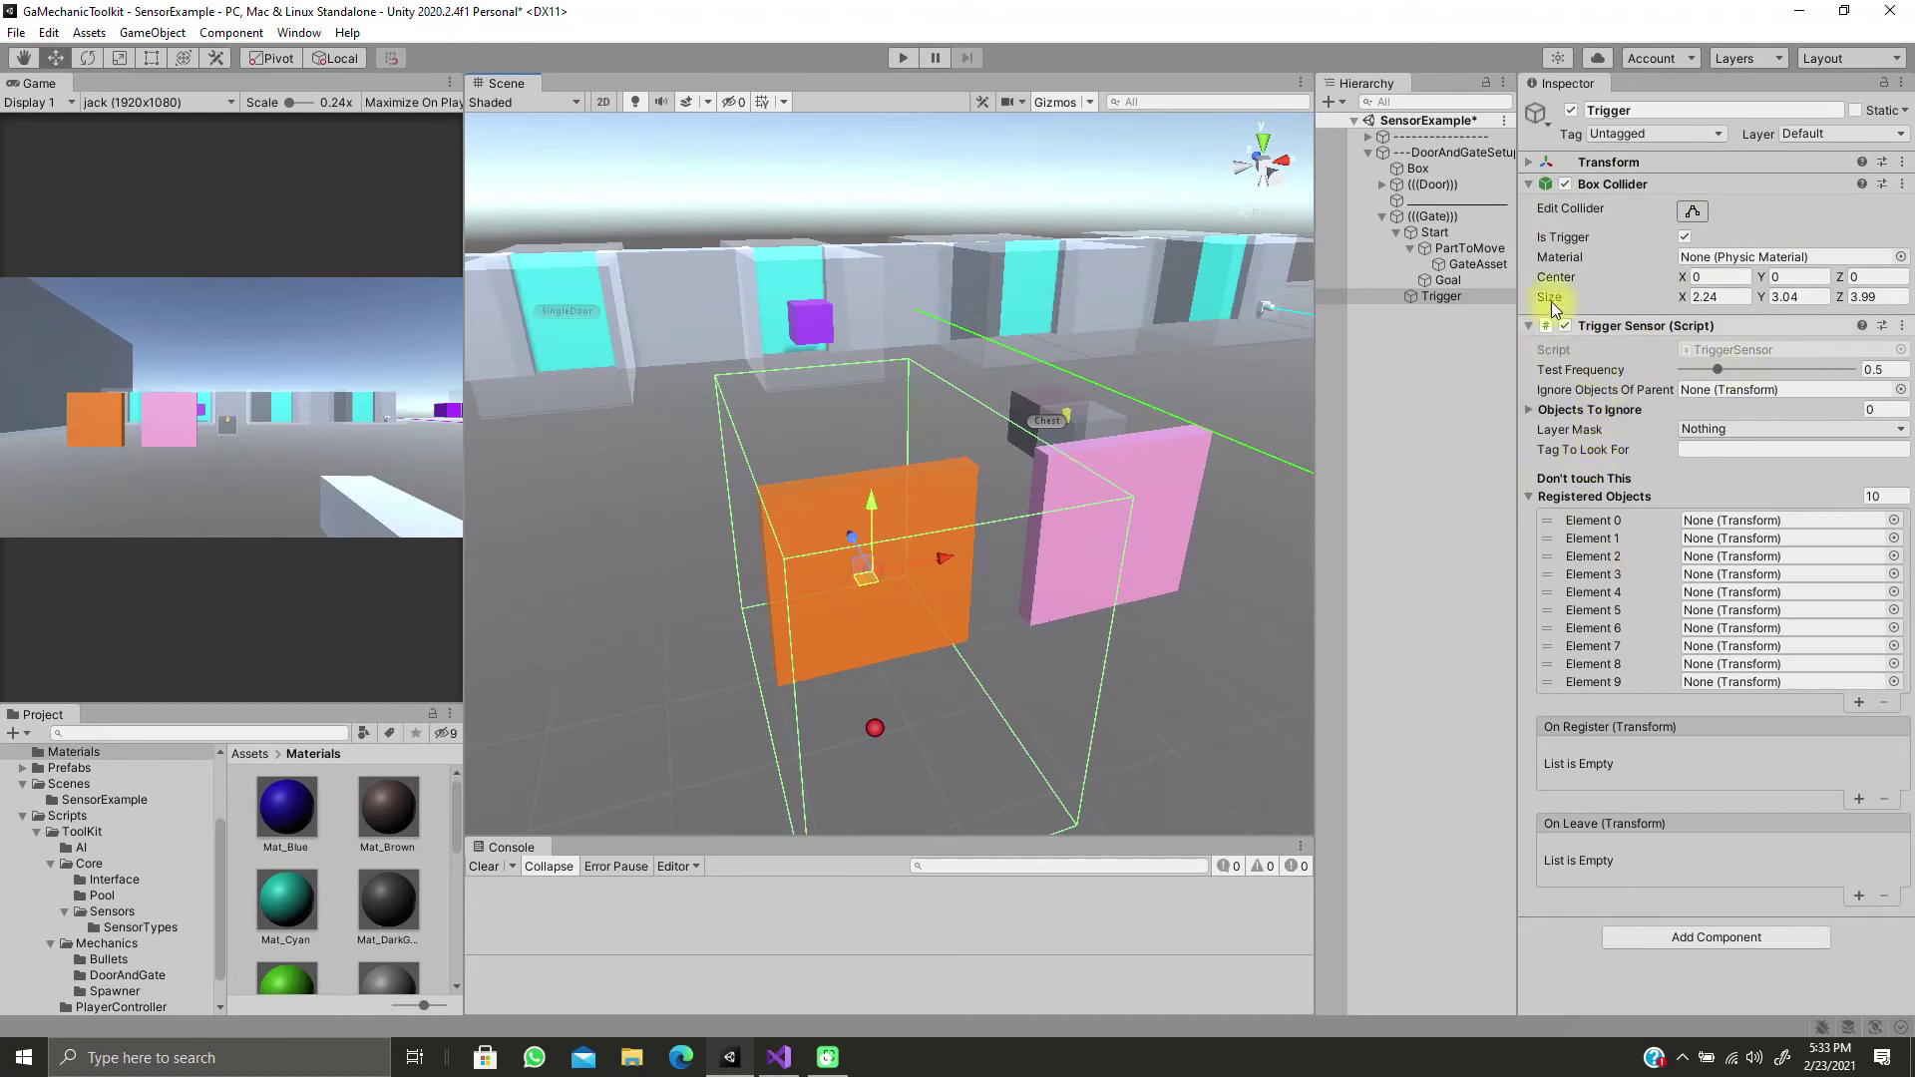
Apply preset curves to Opening Anim and Closing Anim in the Start object's Gate Behaviour
{"action": "left_click", "coordinate": [1431, 235]}
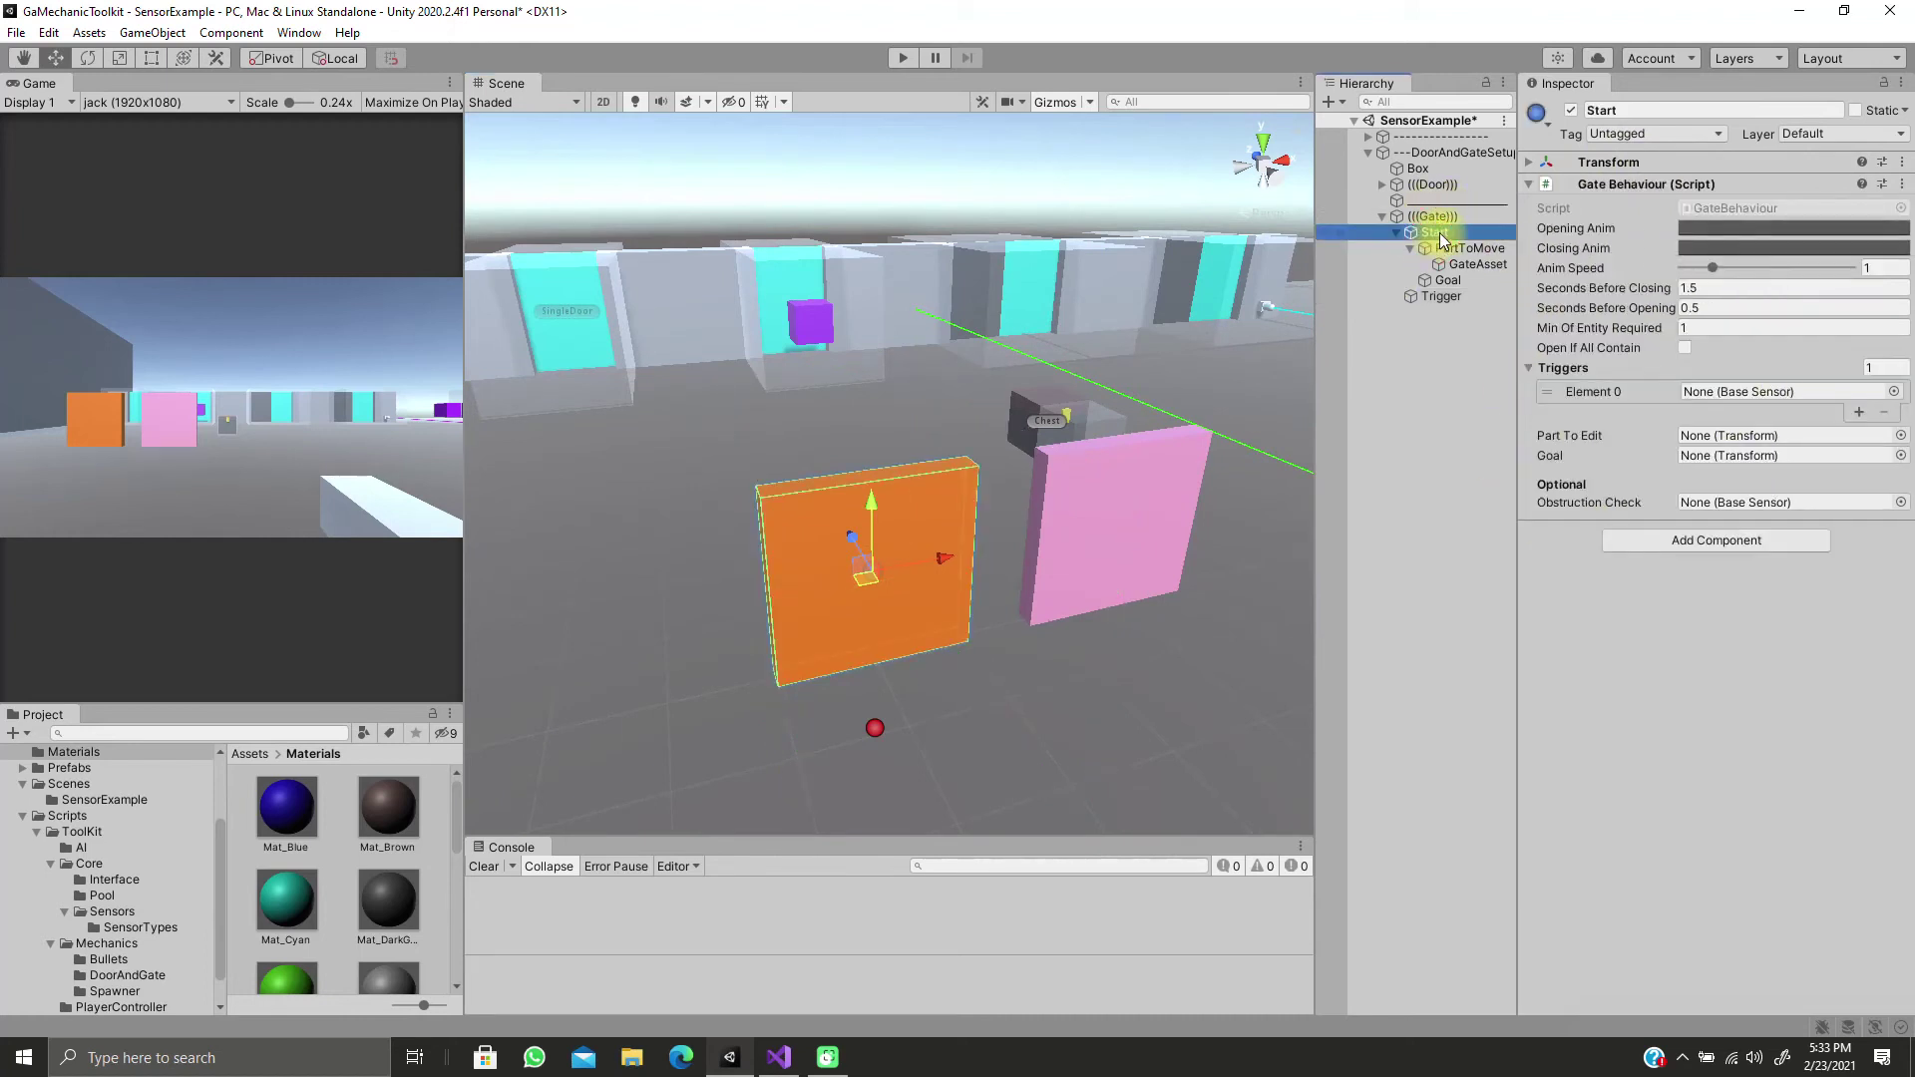
{"action": "left_click", "coordinate": [1716, 229]}
{"action": "left_click", "coordinate": [859, 755]}
{"action": "left_click", "coordinate": [1895, 216]}
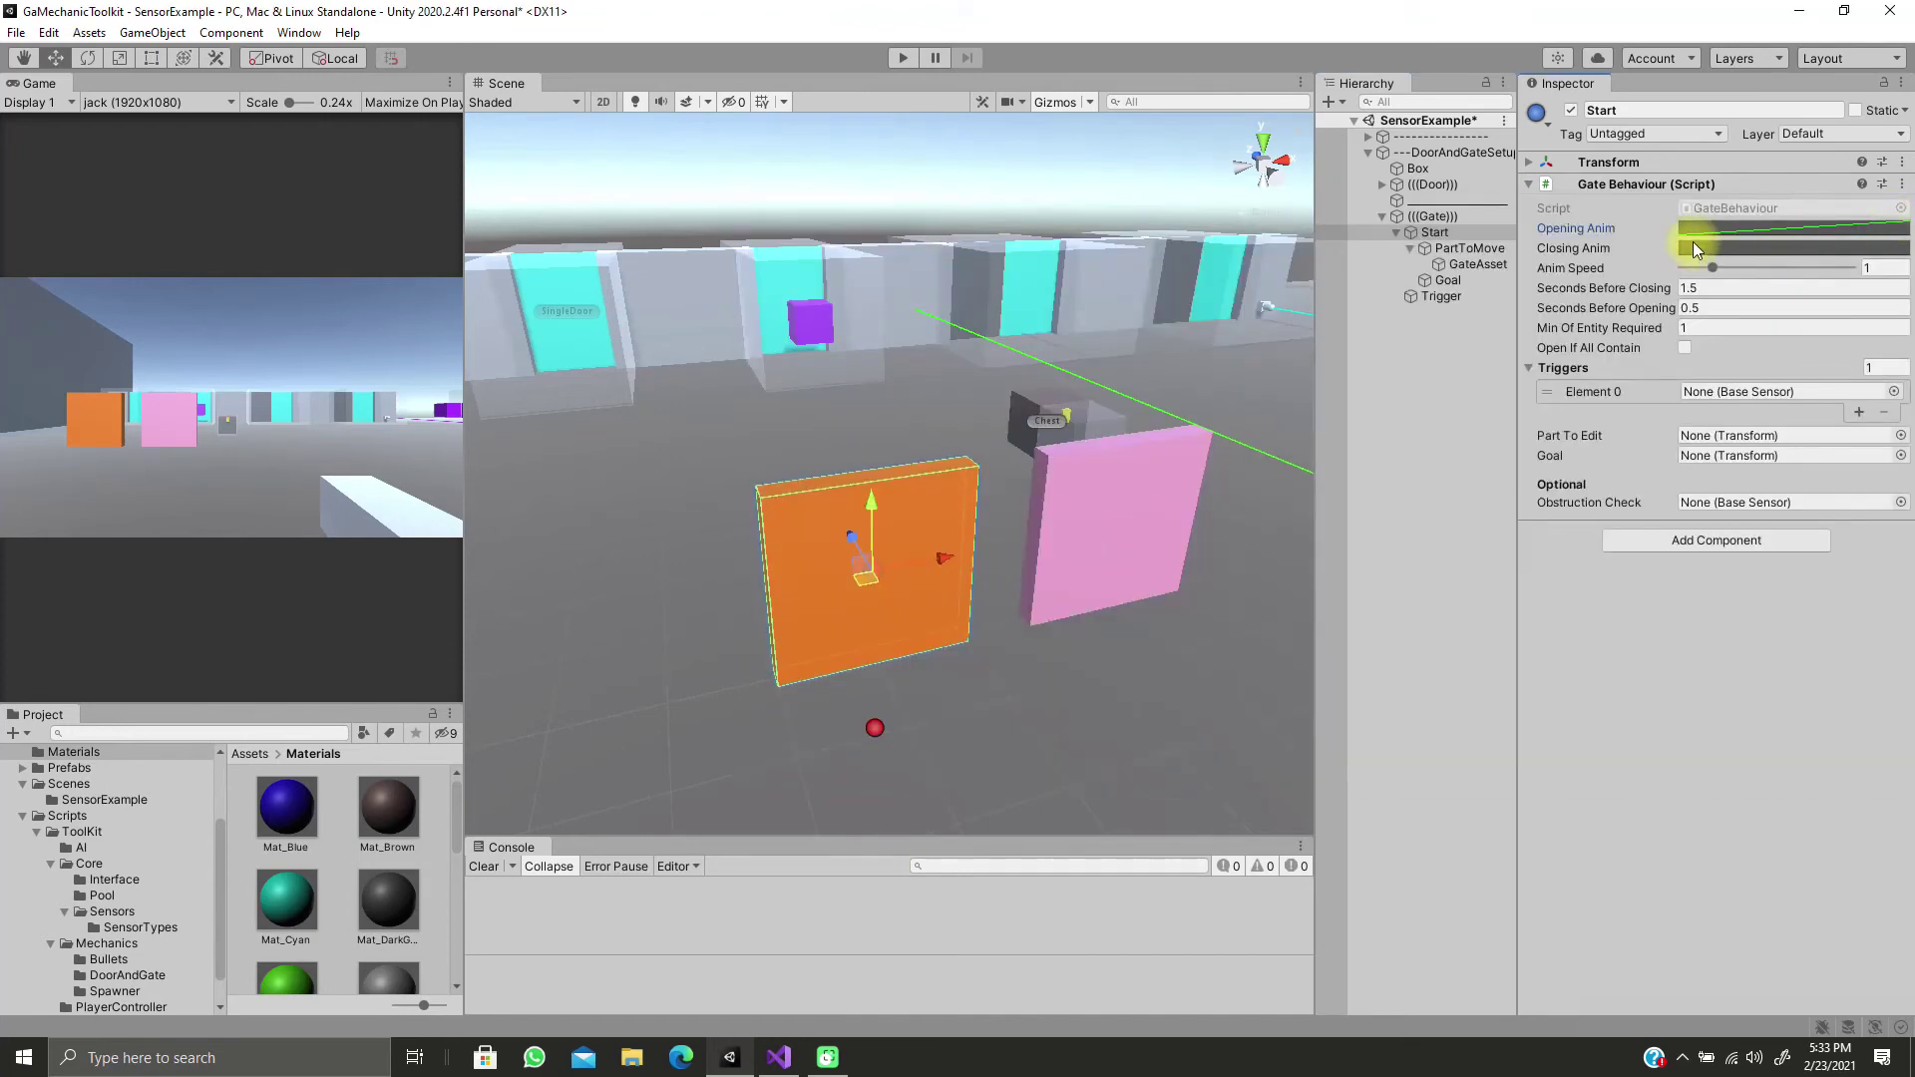
{"action": "left_click", "coordinate": [1691, 243]}
{"action": "left_click", "coordinate": [984, 775]}
{"action": "left_click", "coordinate": [1894, 228]}
Assign Trigger as the Gate Behaviour's first trigger, PartToMove as Part To Edit and Goal as Goal
{"action": "left_click_drag", "start_coordinate": [1466, 296], "coordinate": [1703, 395]}
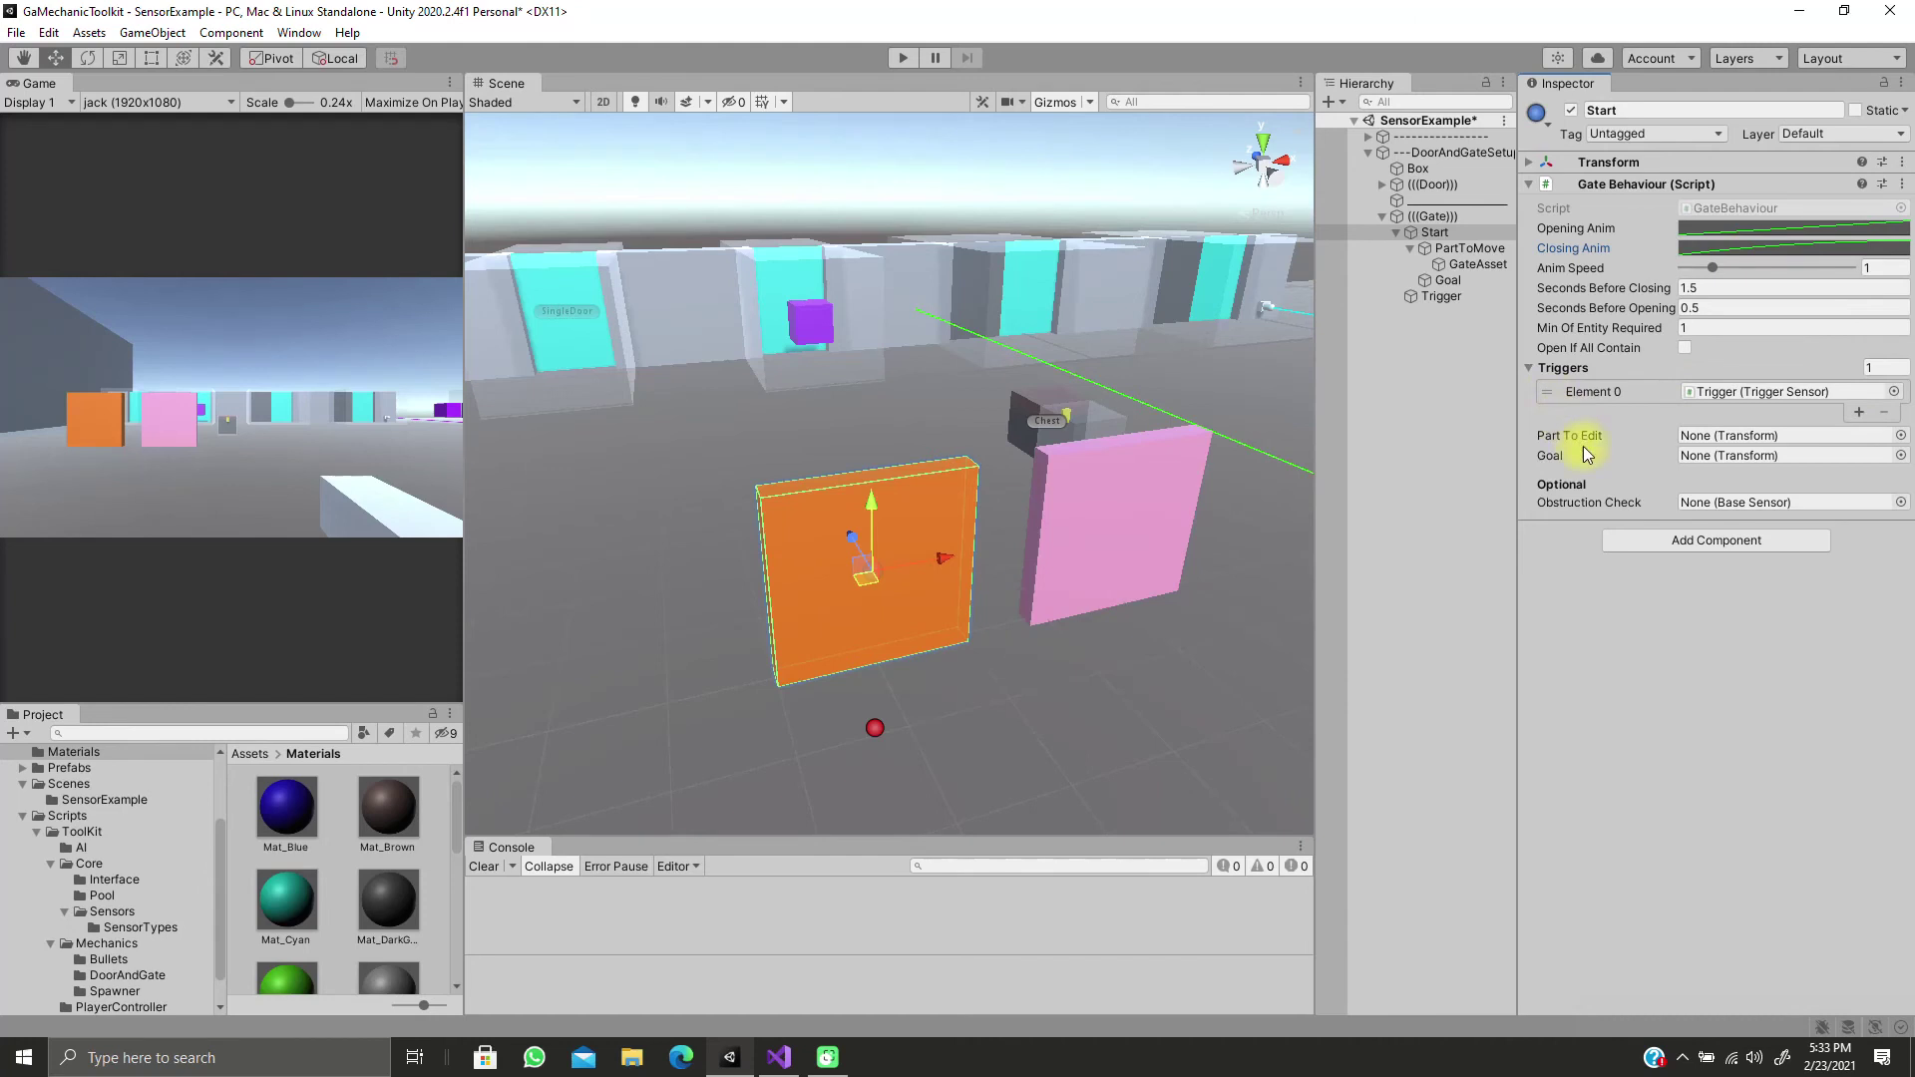
{"action": "left_click_drag", "start_coordinate": [1464, 248], "coordinate": [1696, 436]}
{"action": "left_click_drag", "start_coordinate": [1444, 282], "coordinate": [1707, 460]}
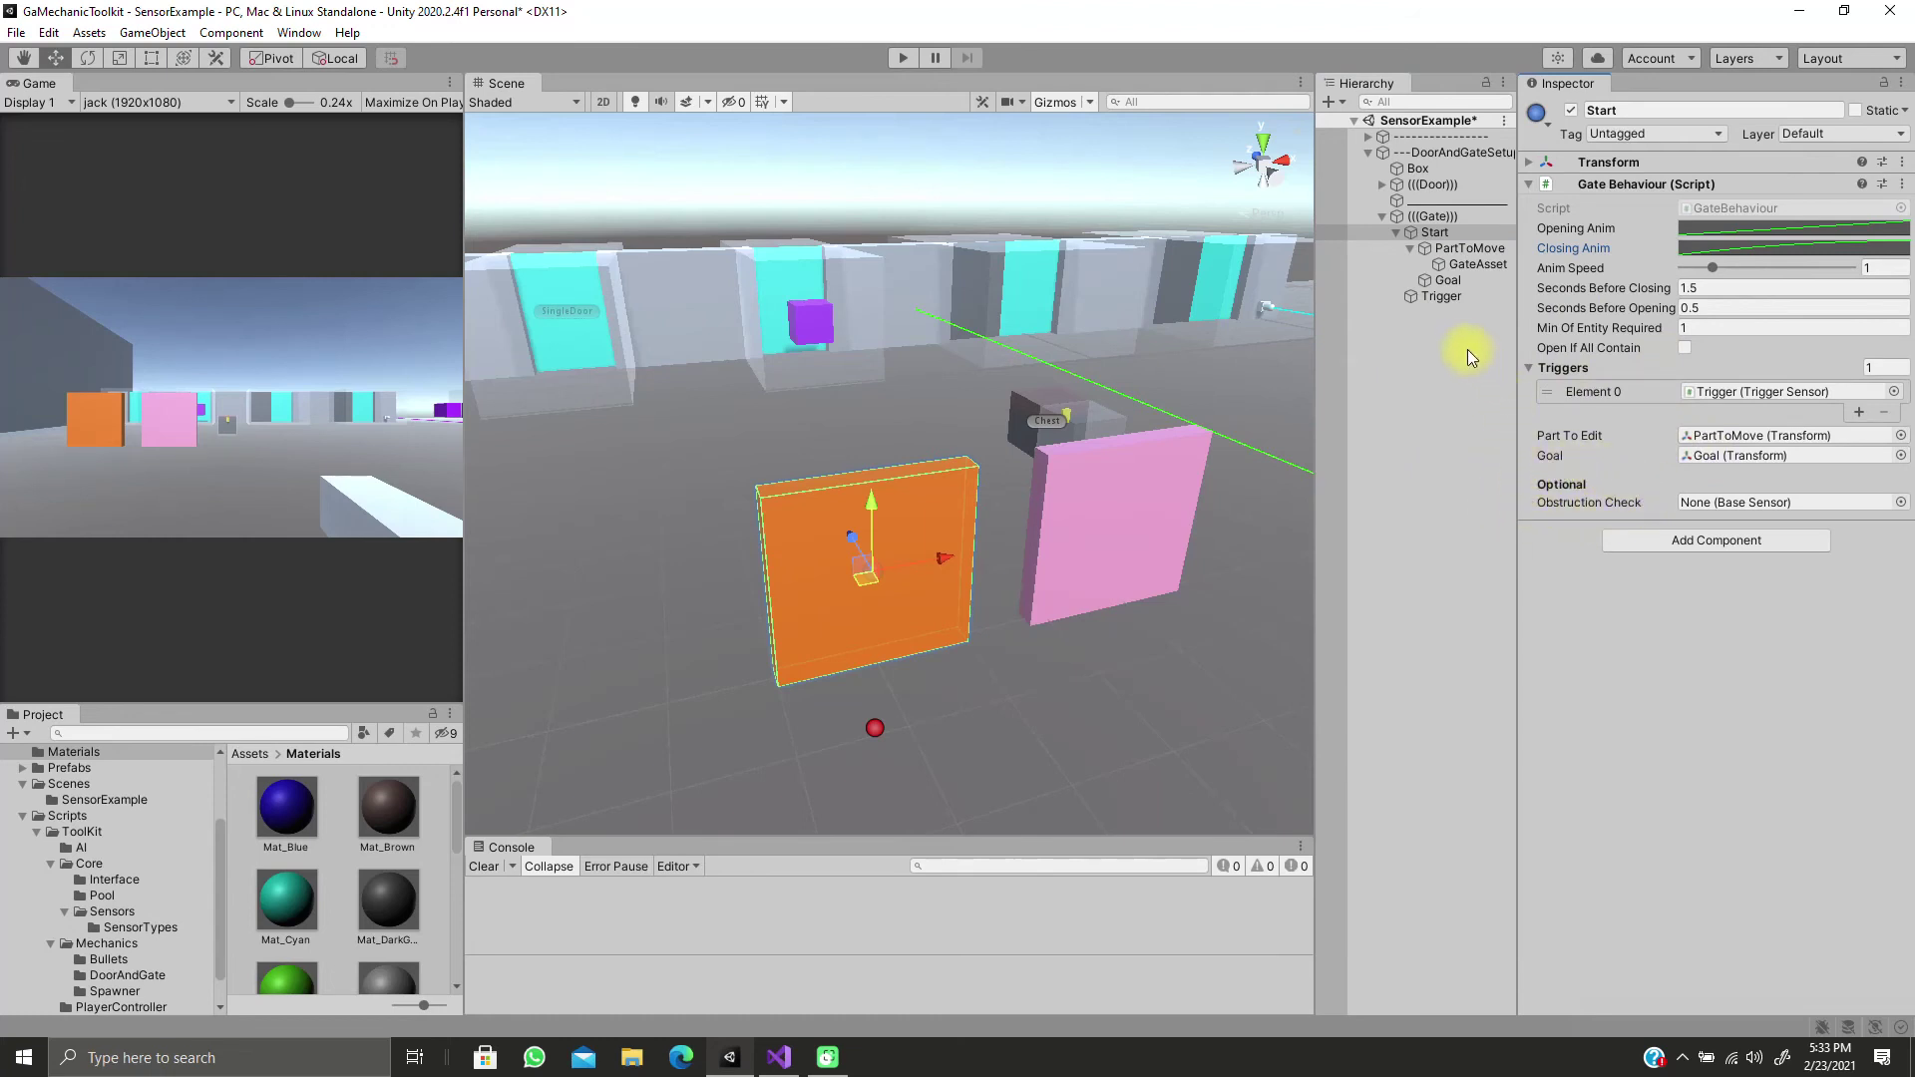
Add an On Register event on the gate's Trigger Sensor that calls the Start object's dynamic GateBehaviour.RequestToOpen
{"action": "left_click", "coordinate": [1455, 297]}
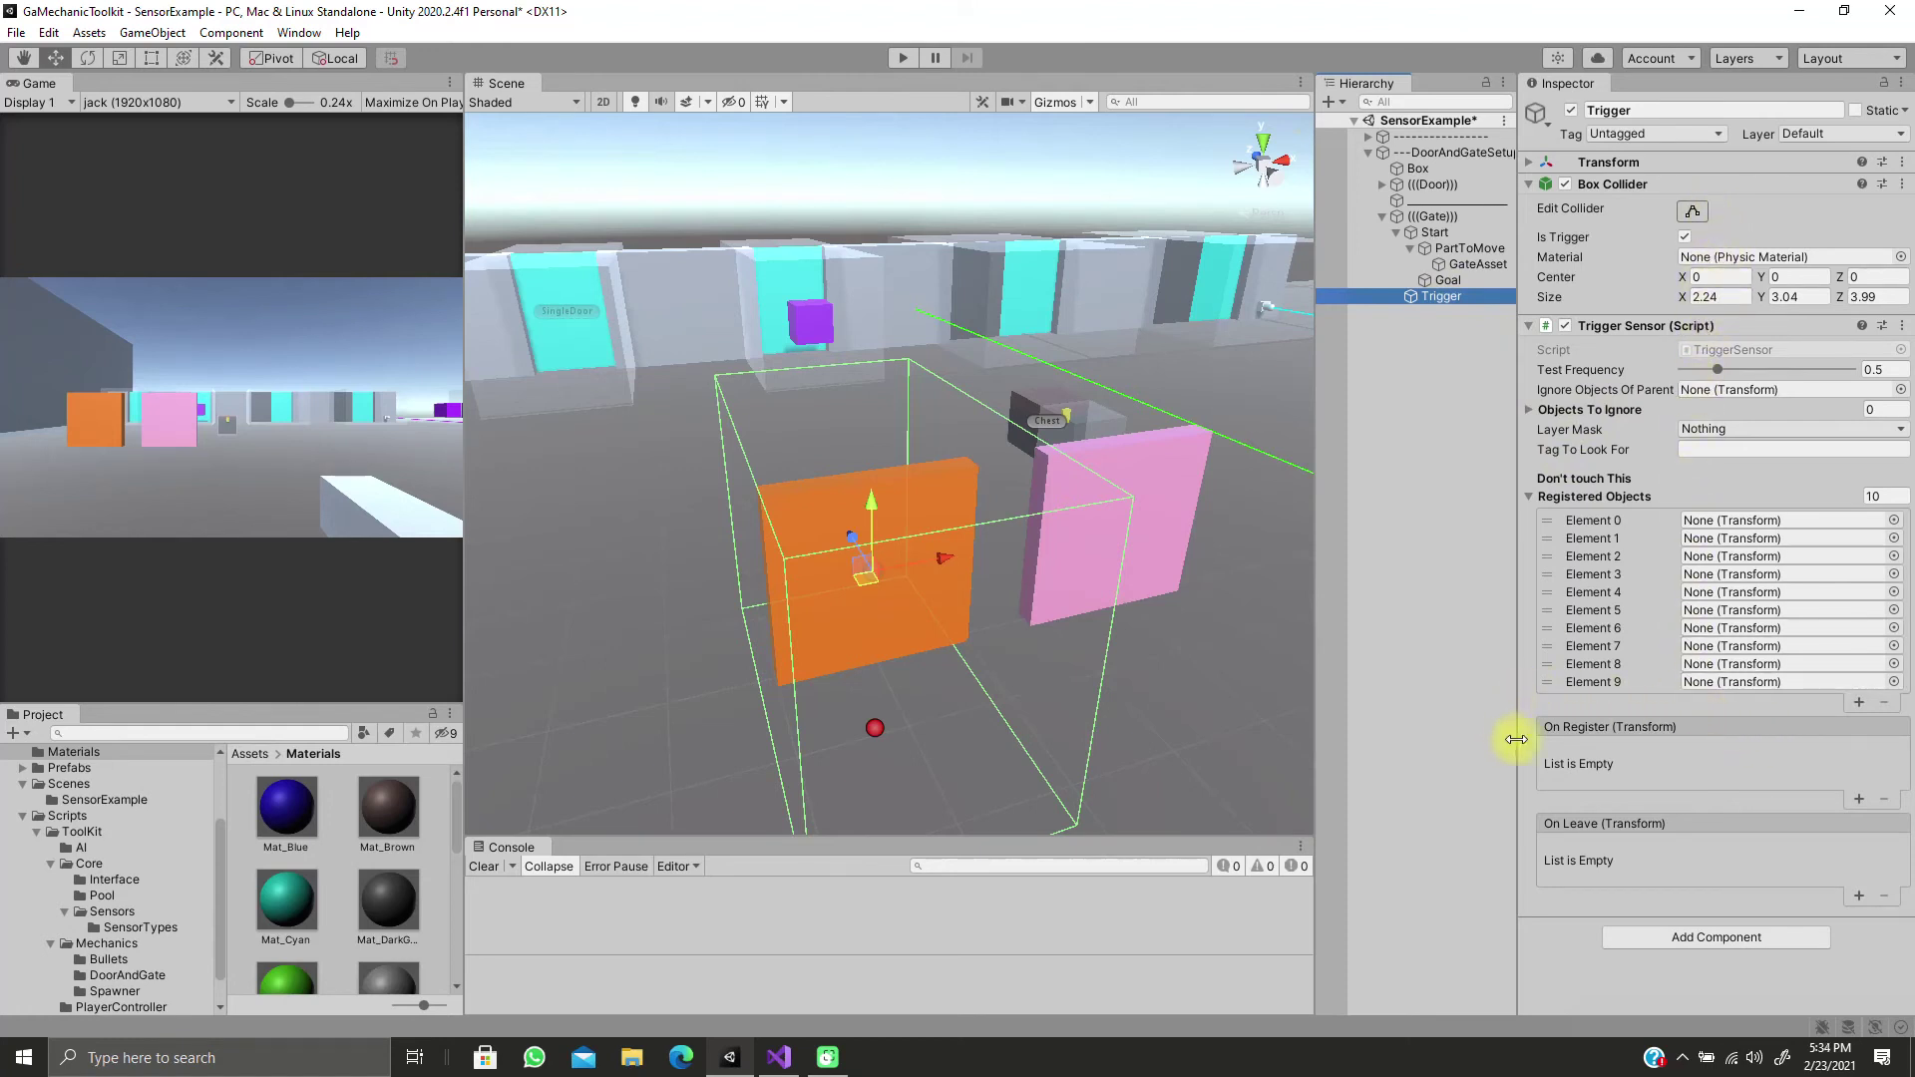
{"action": "left_click", "coordinate": [1860, 801]}
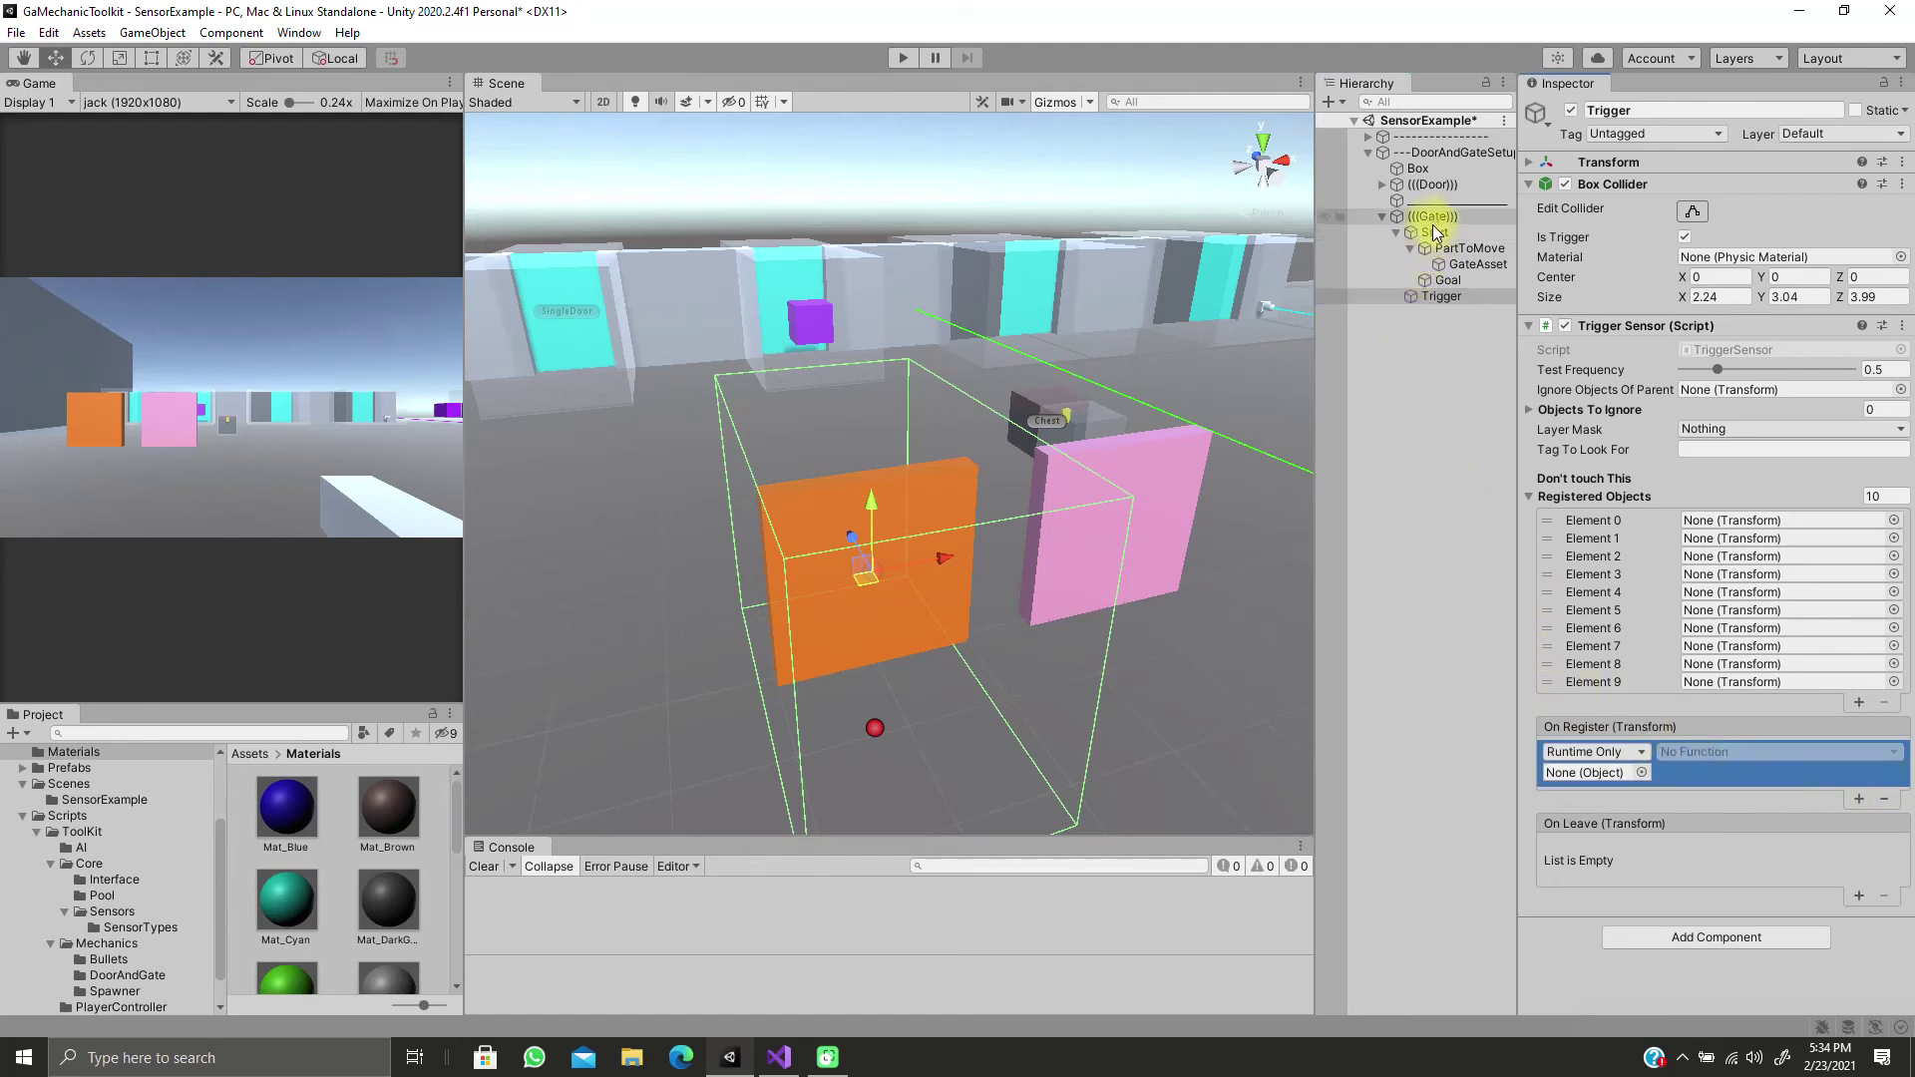
{"action": "left_click_drag", "start_coordinate": [1436, 235], "coordinate": [1604, 775]}
{"action": "left_click", "coordinate": [1678, 755]}
{"action": "mouse_move", "coordinate": [1696, 853]}
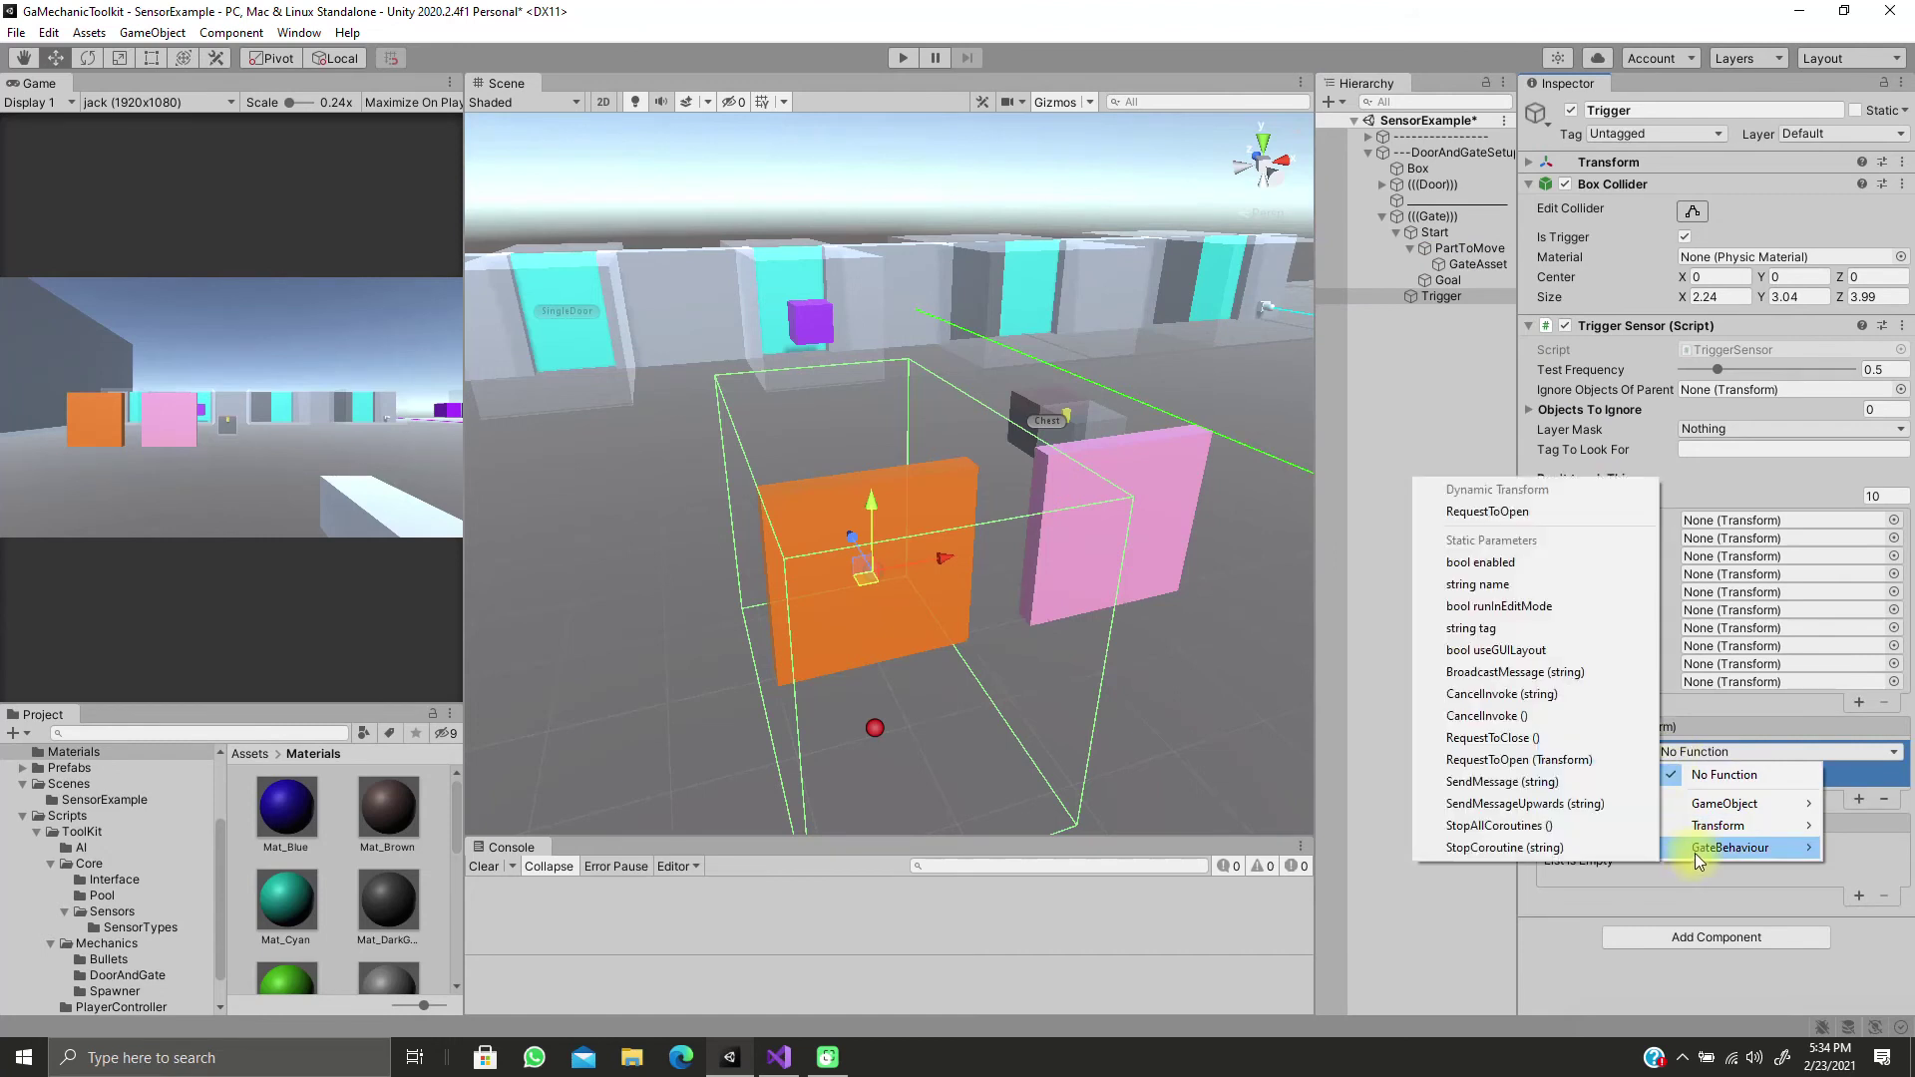
{"action": "left_click", "coordinate": [1535, 520]}
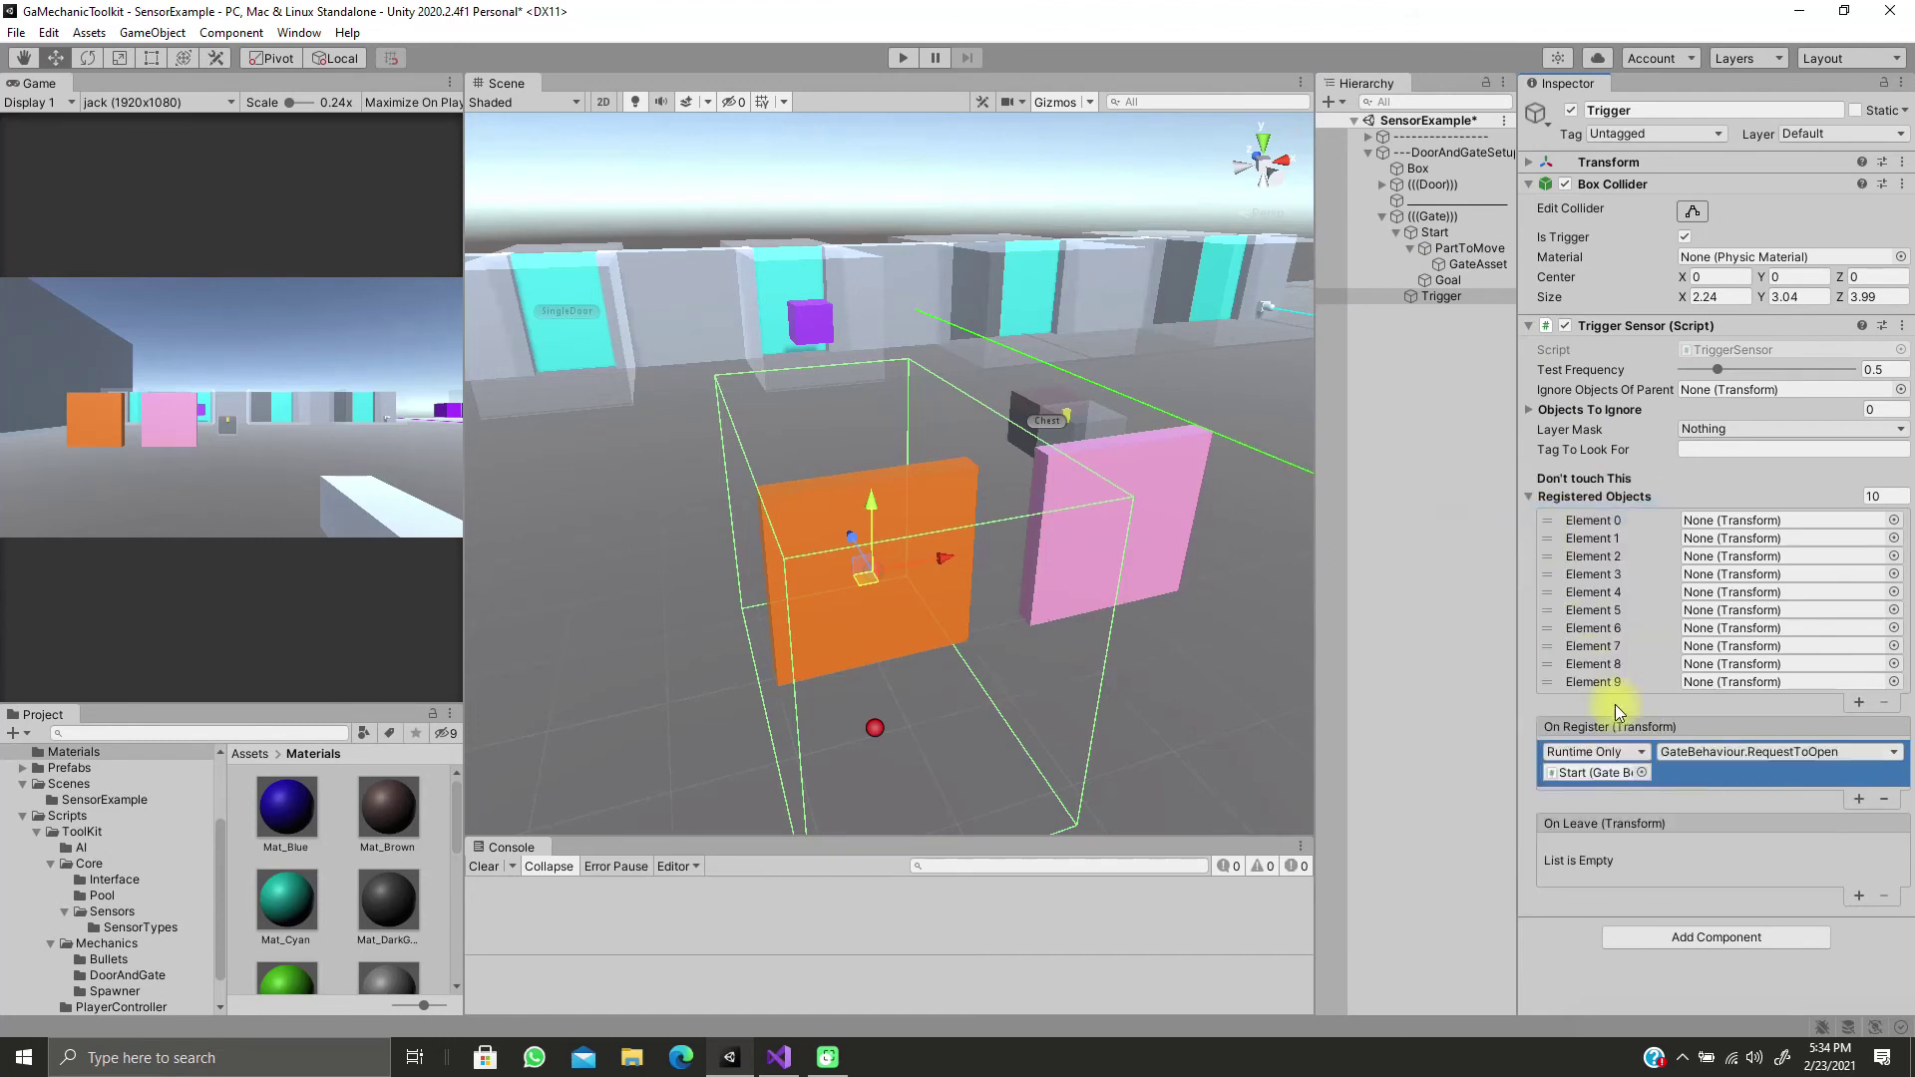
Add an On Leave event calling the Start object's GateBehaviour.RequestToClose and set the gate sensor's Layer Mask to Player
{"action": "left_click", "coordinate": [1859, 895]}
{"action": "left_click_drag", "start_coordinate": [1453, 264], "coordinate": [1591, 868]}
{"action": "left_click", "coordinate": [1696, 849]}
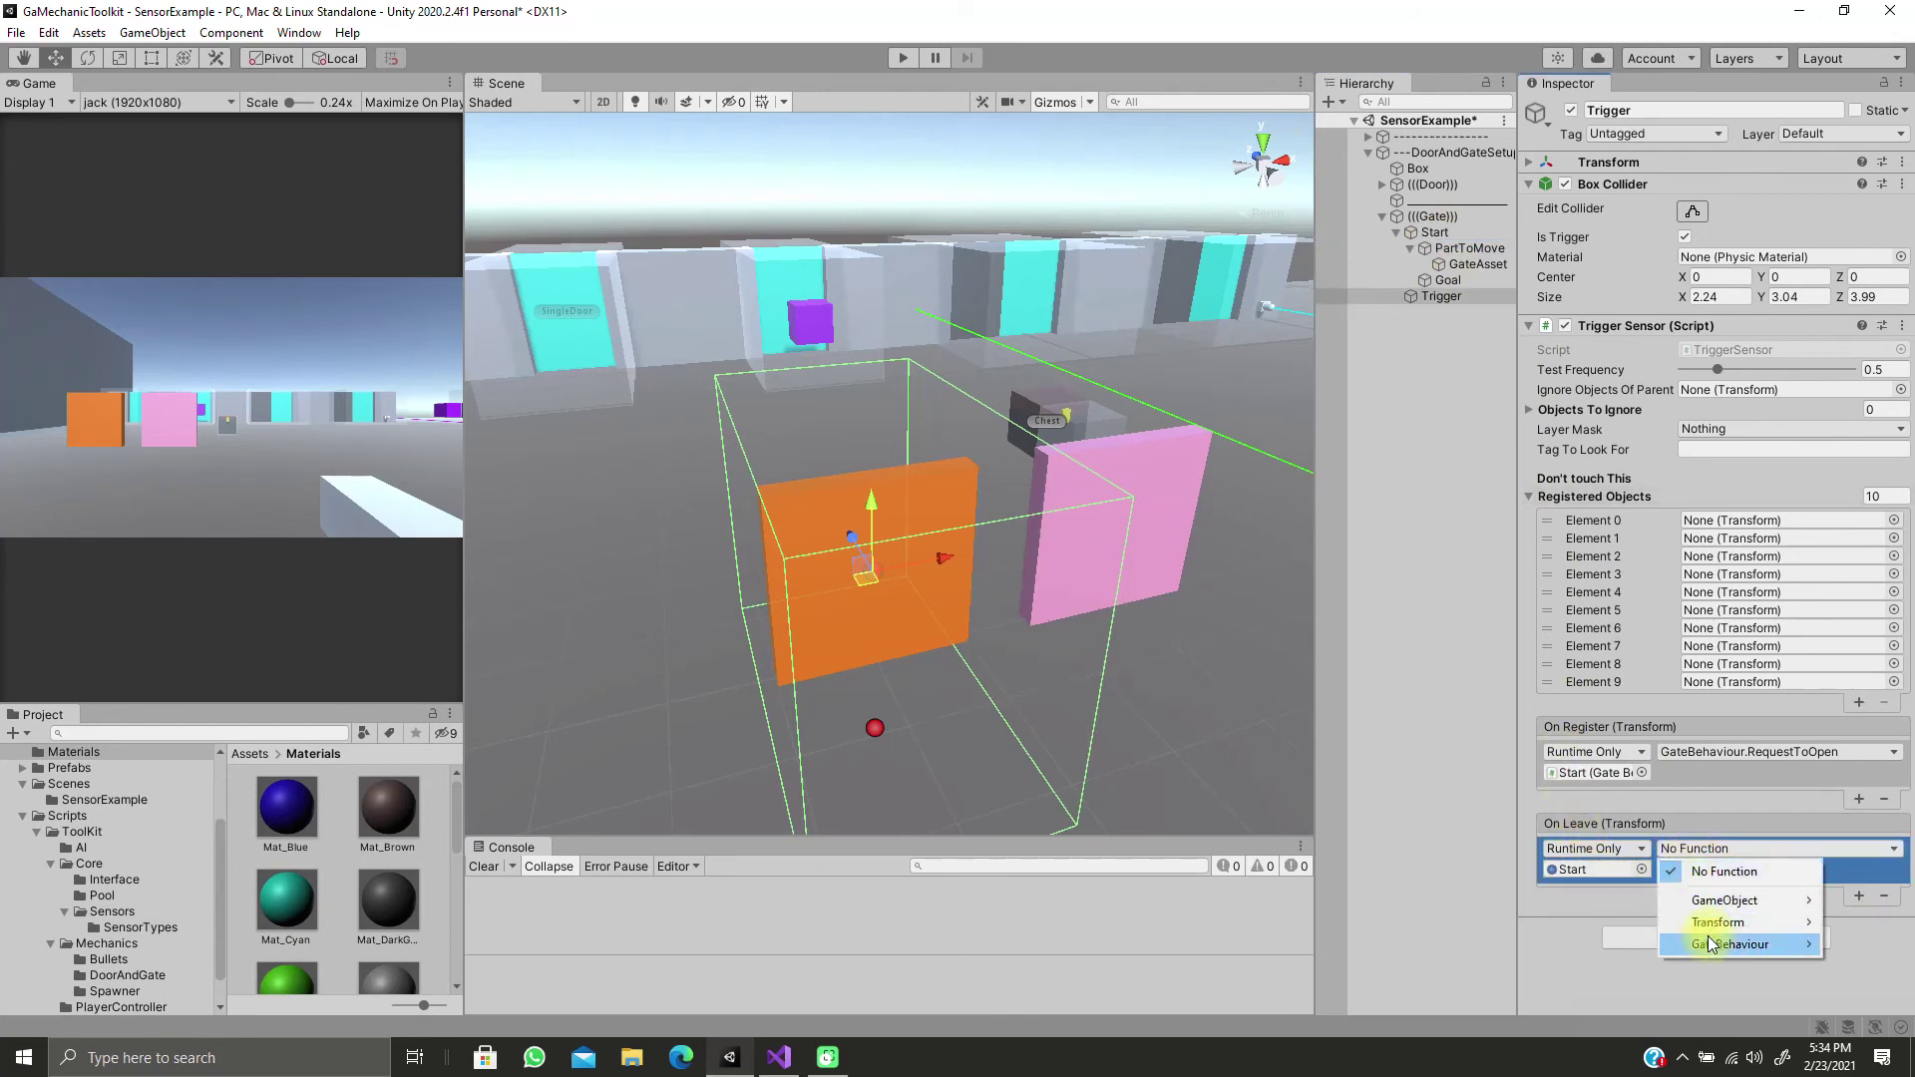
{"action": "mouse_move", "coordinate": [1709, 943]}
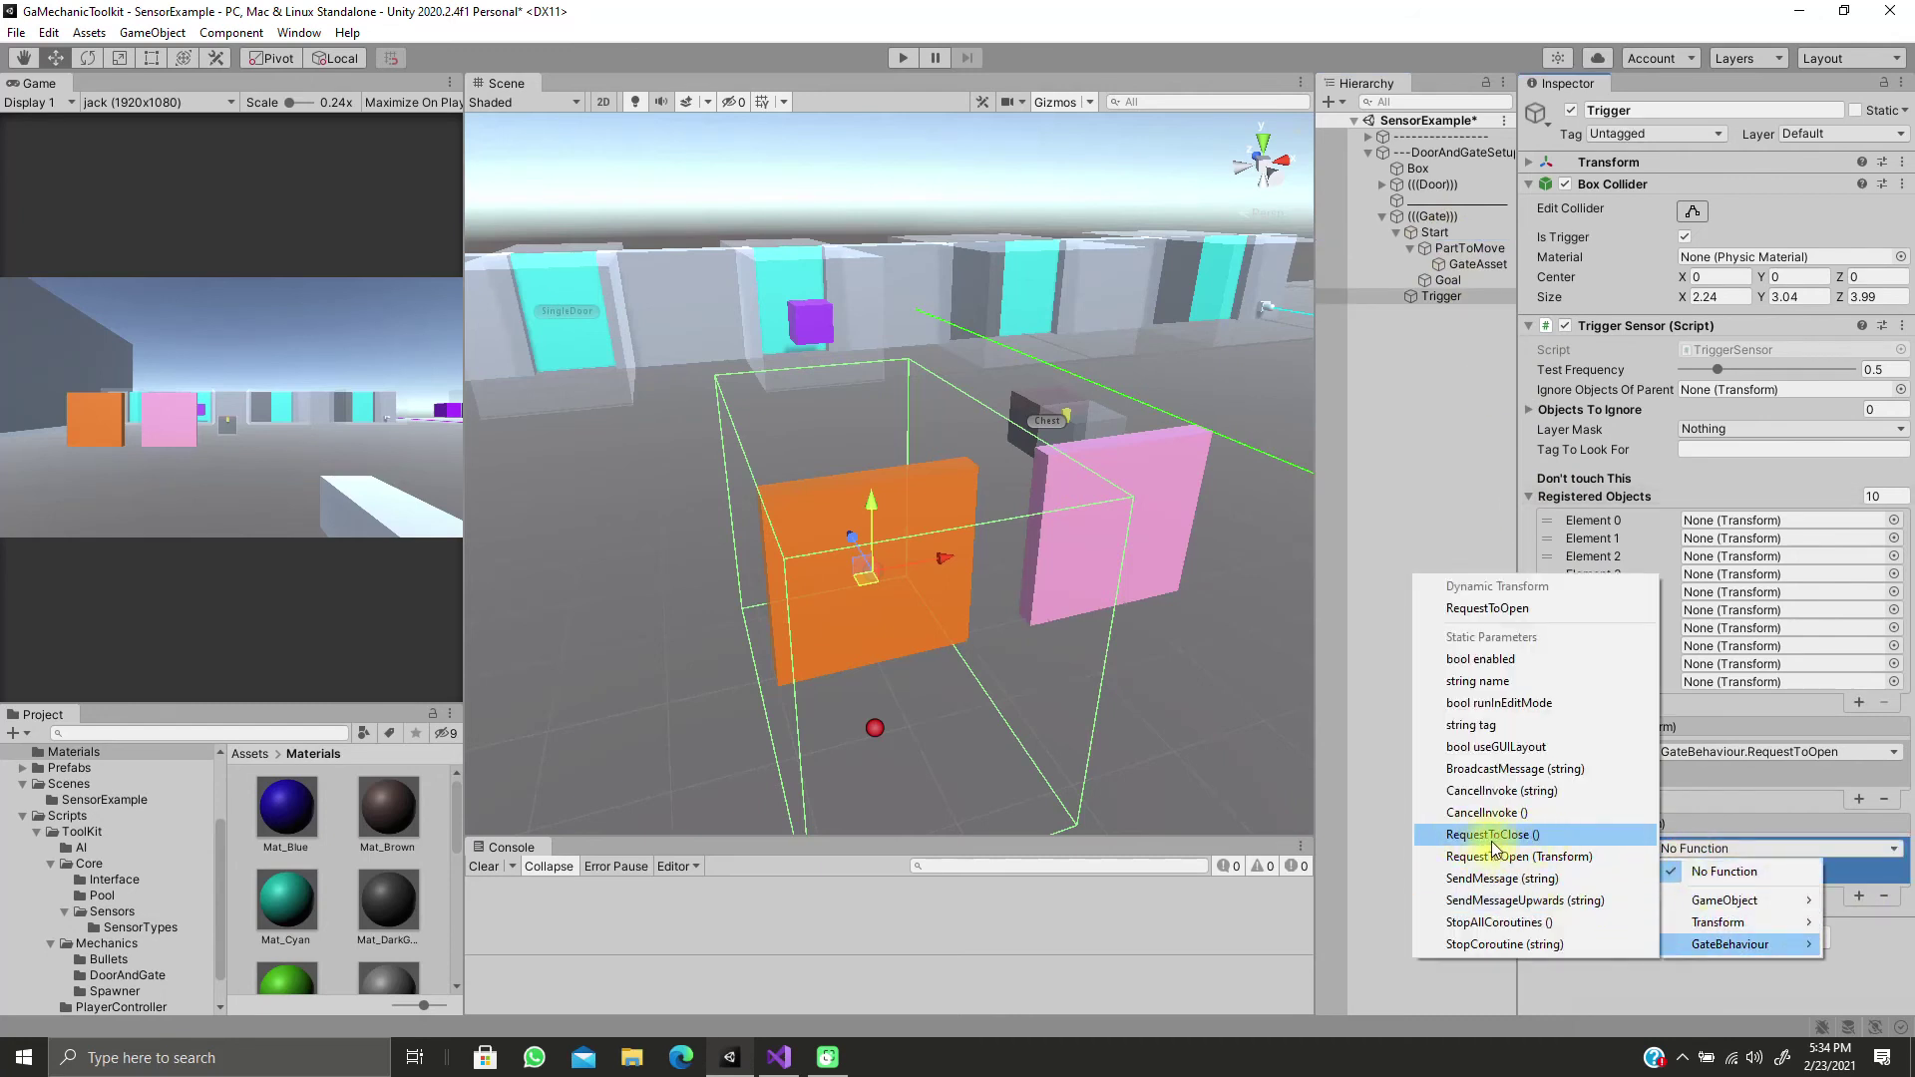
{"action": "left_click", "coordinate": [1544, 836]}
{"action": "left_click", "coordinate": [1767, 431]}
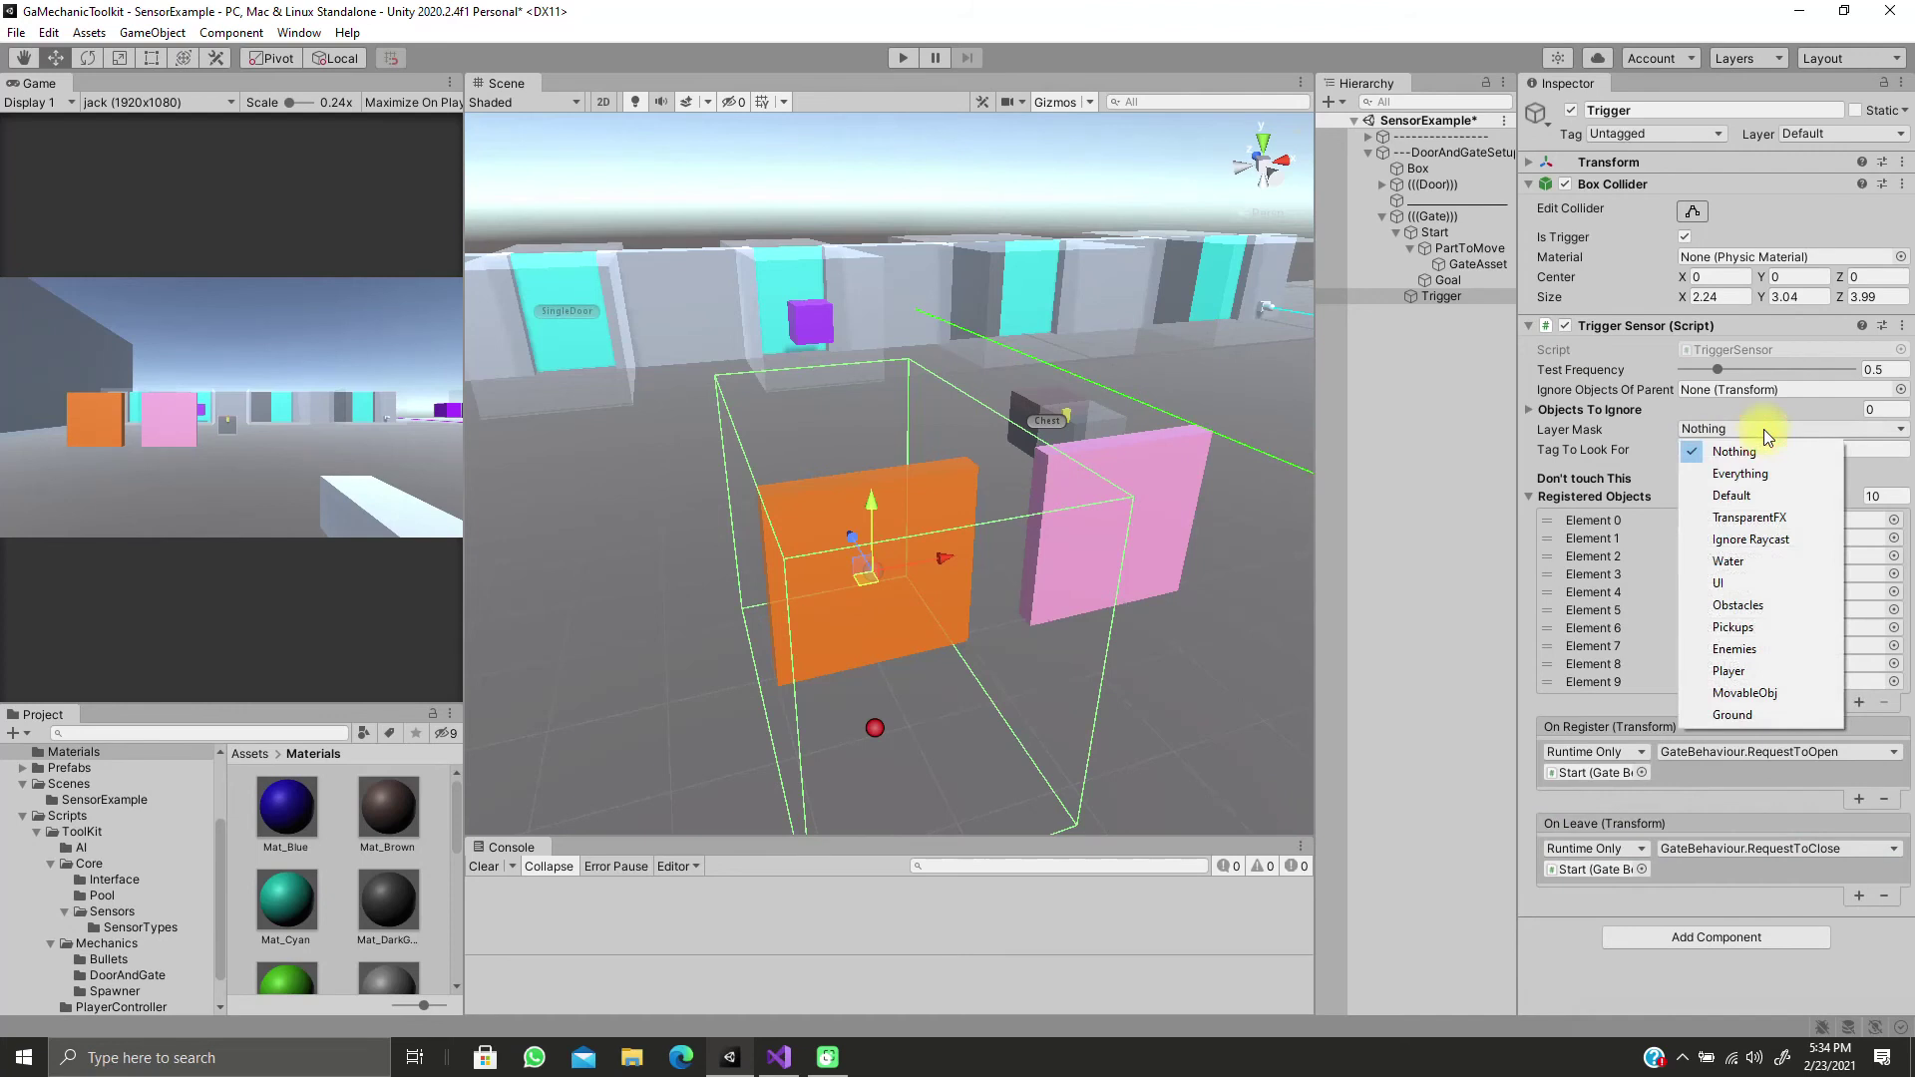
{"action": "left_click", "coordinate": [1736, 671]}
Run the scene and walk the player through the orange gate's trigger zone to test it
{"action": "key", "text": "ctrl+p"}
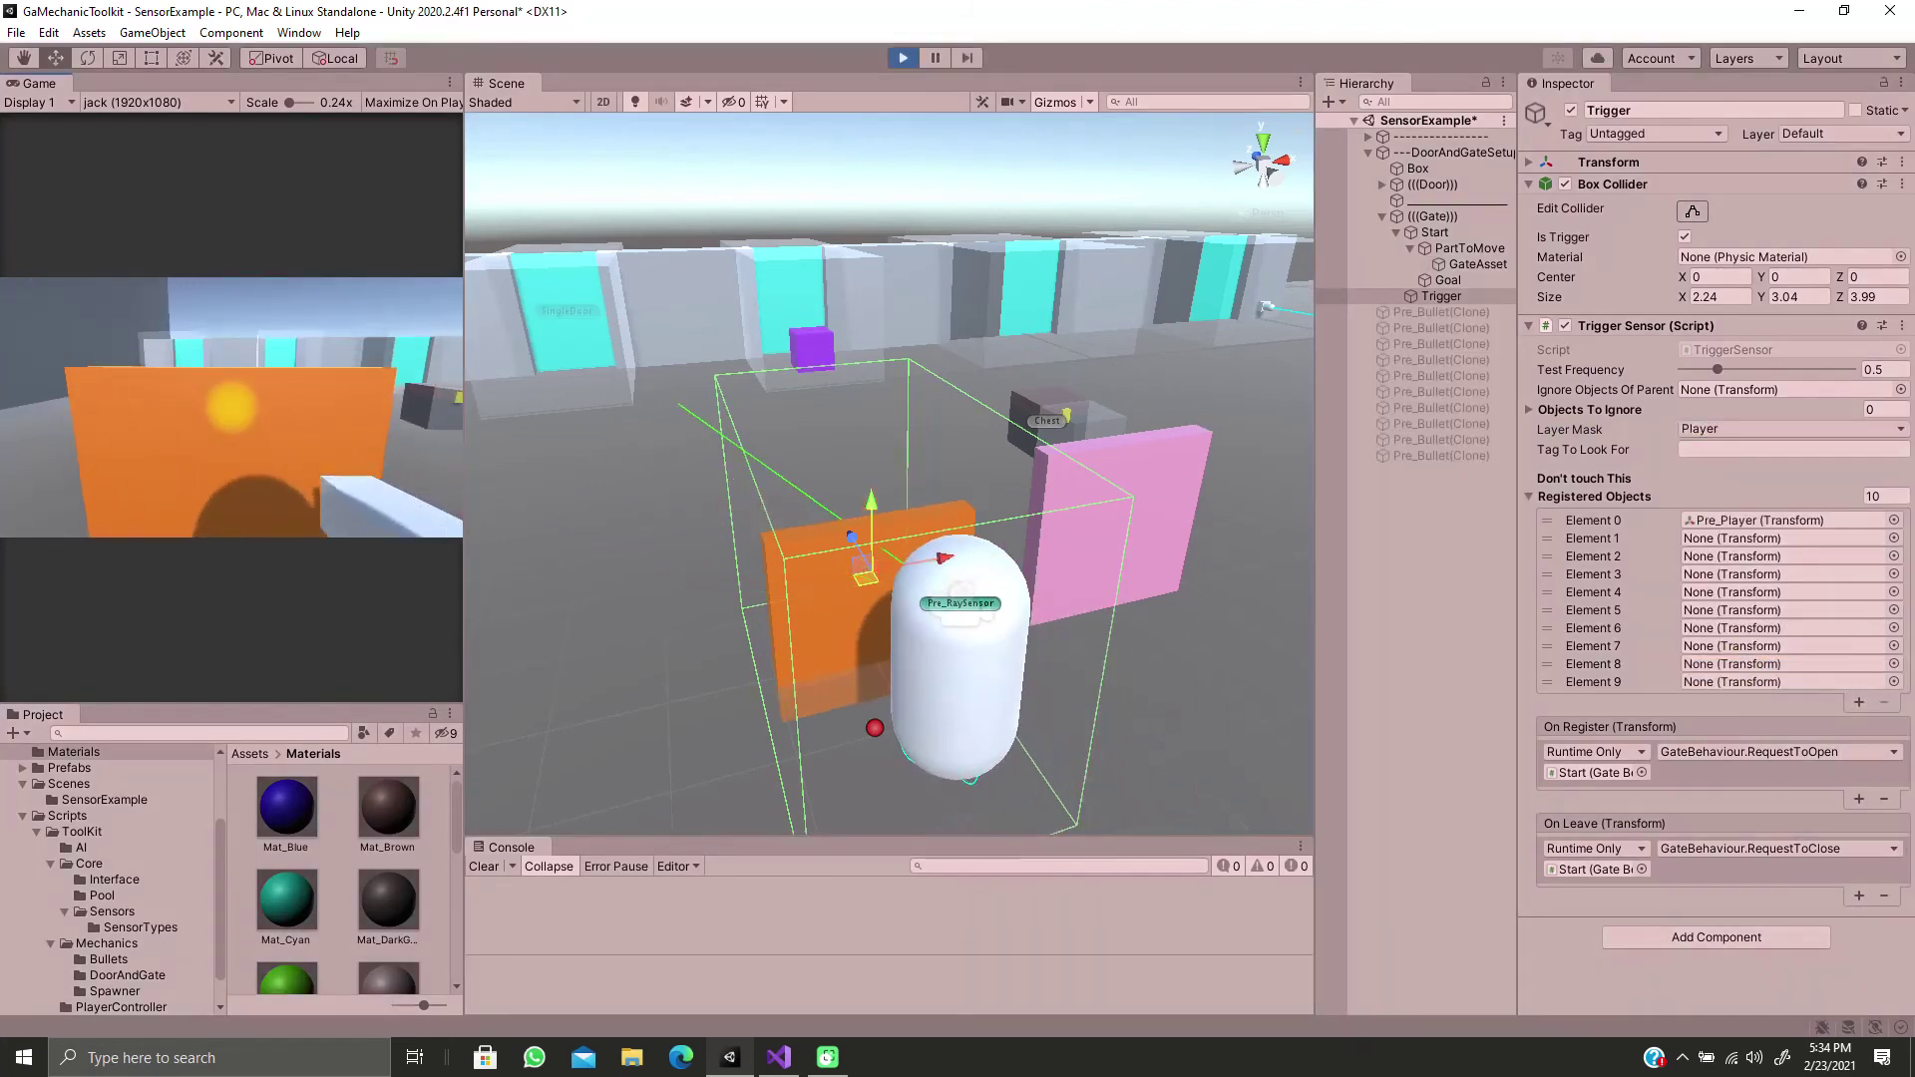
{"action": "key", "text": "w"}
{"action": "key", "text": "a"}
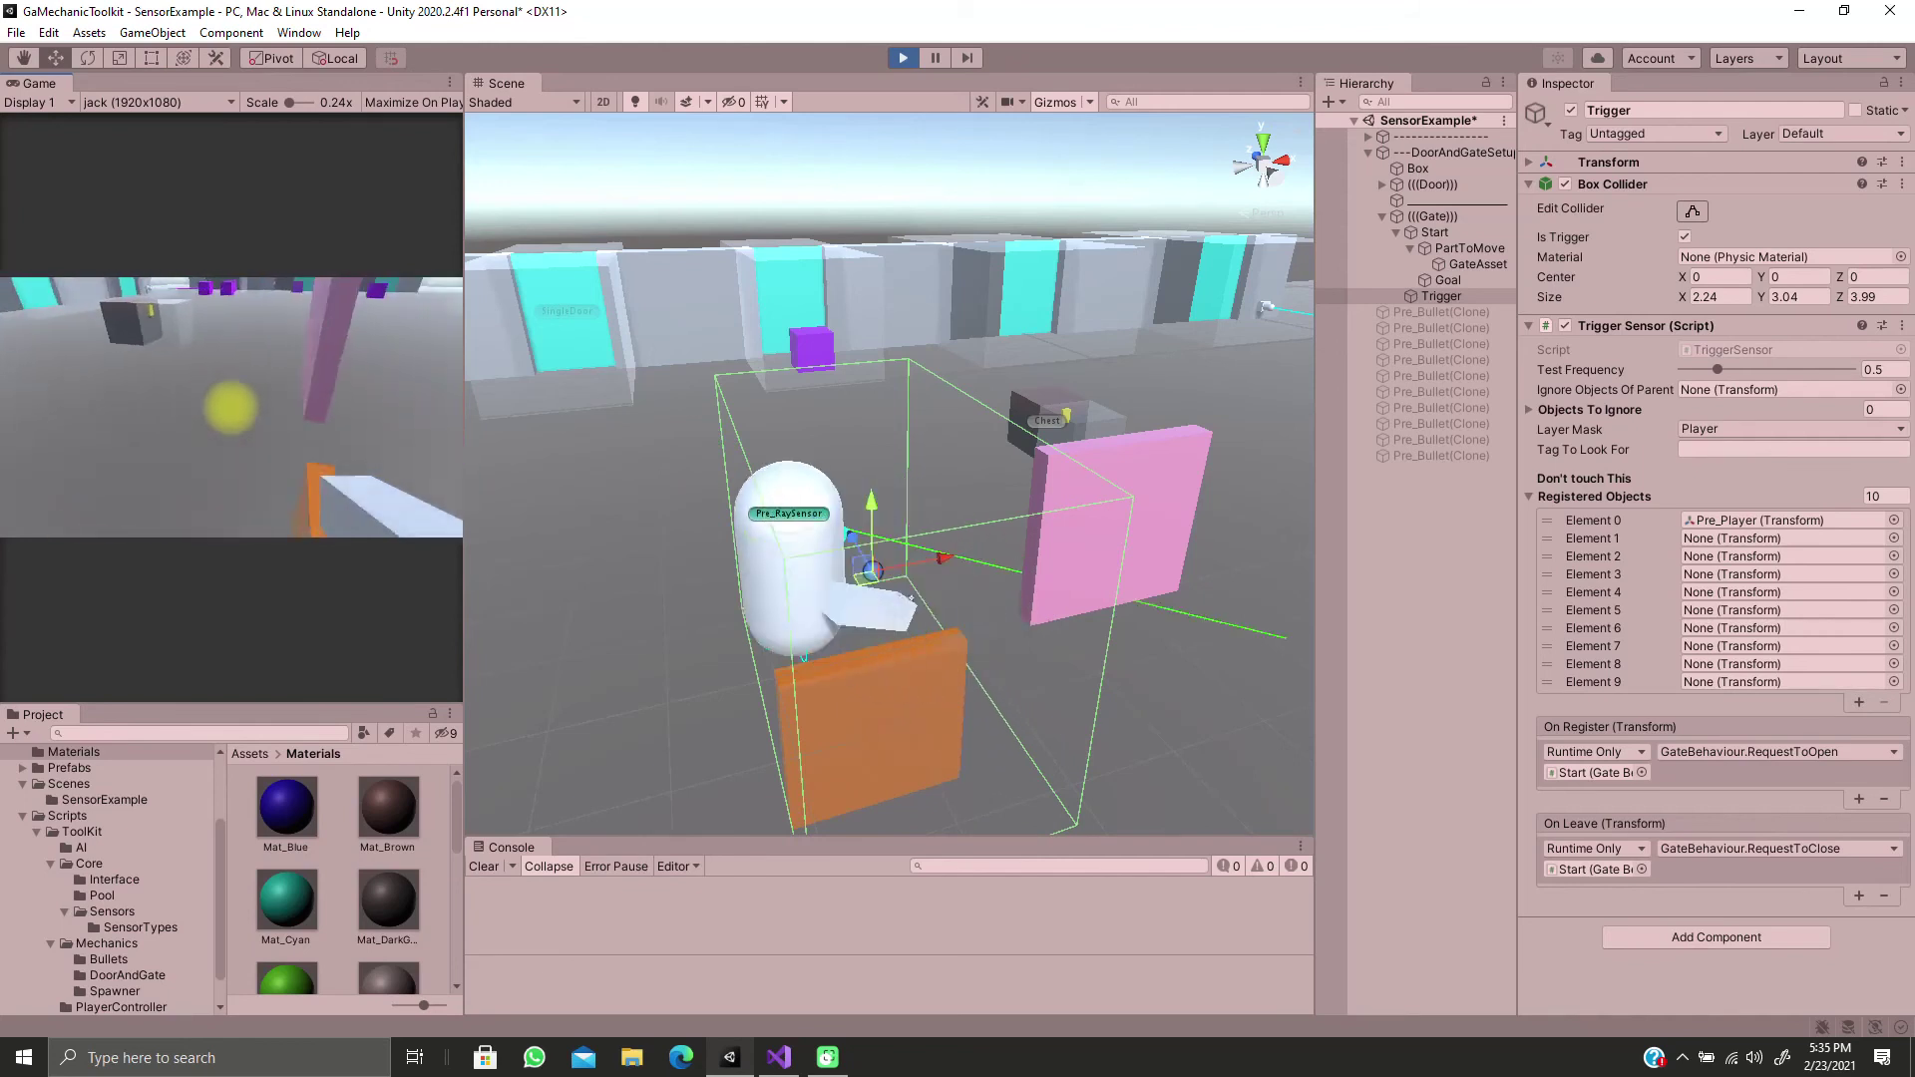
Walk the player in and out of the orange gate's trigger zone to test its opening and closing
{"action": "key", "text": "w"}
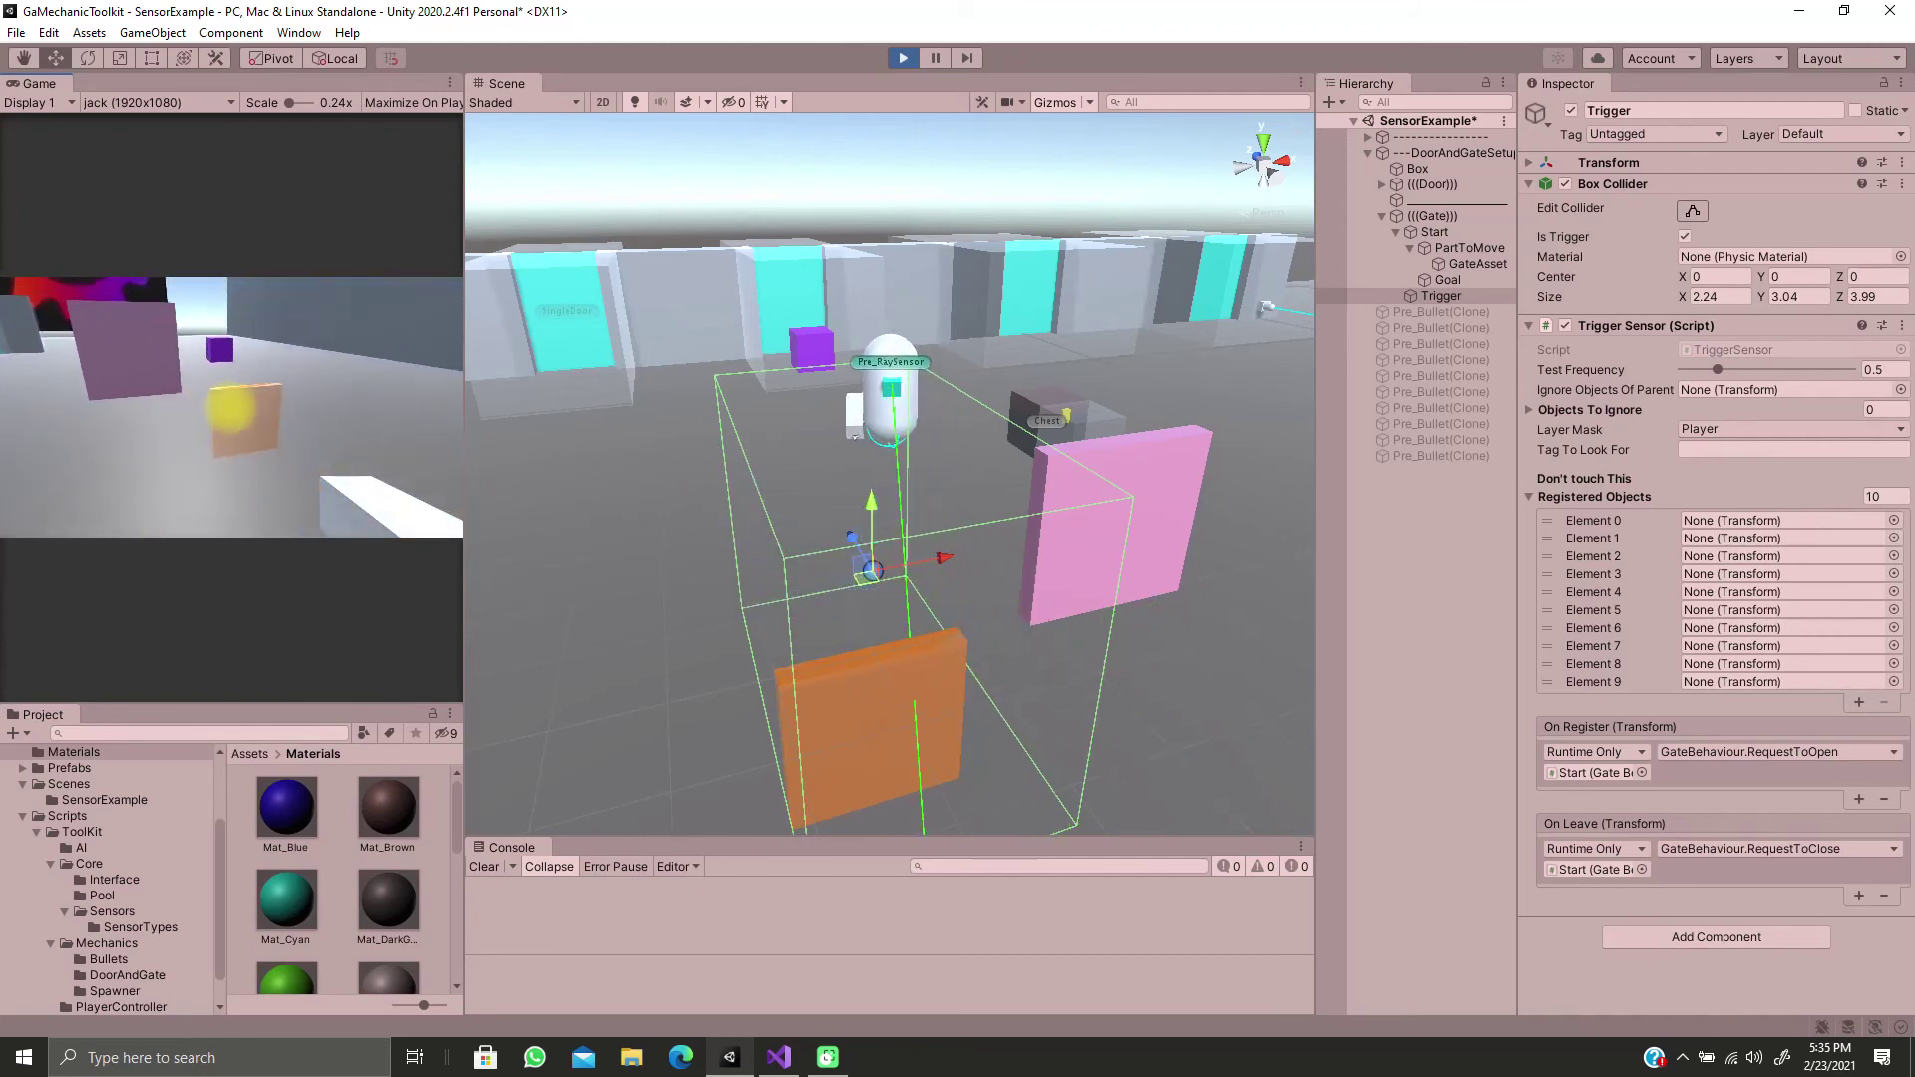
{"action": "key", "text": "w"}
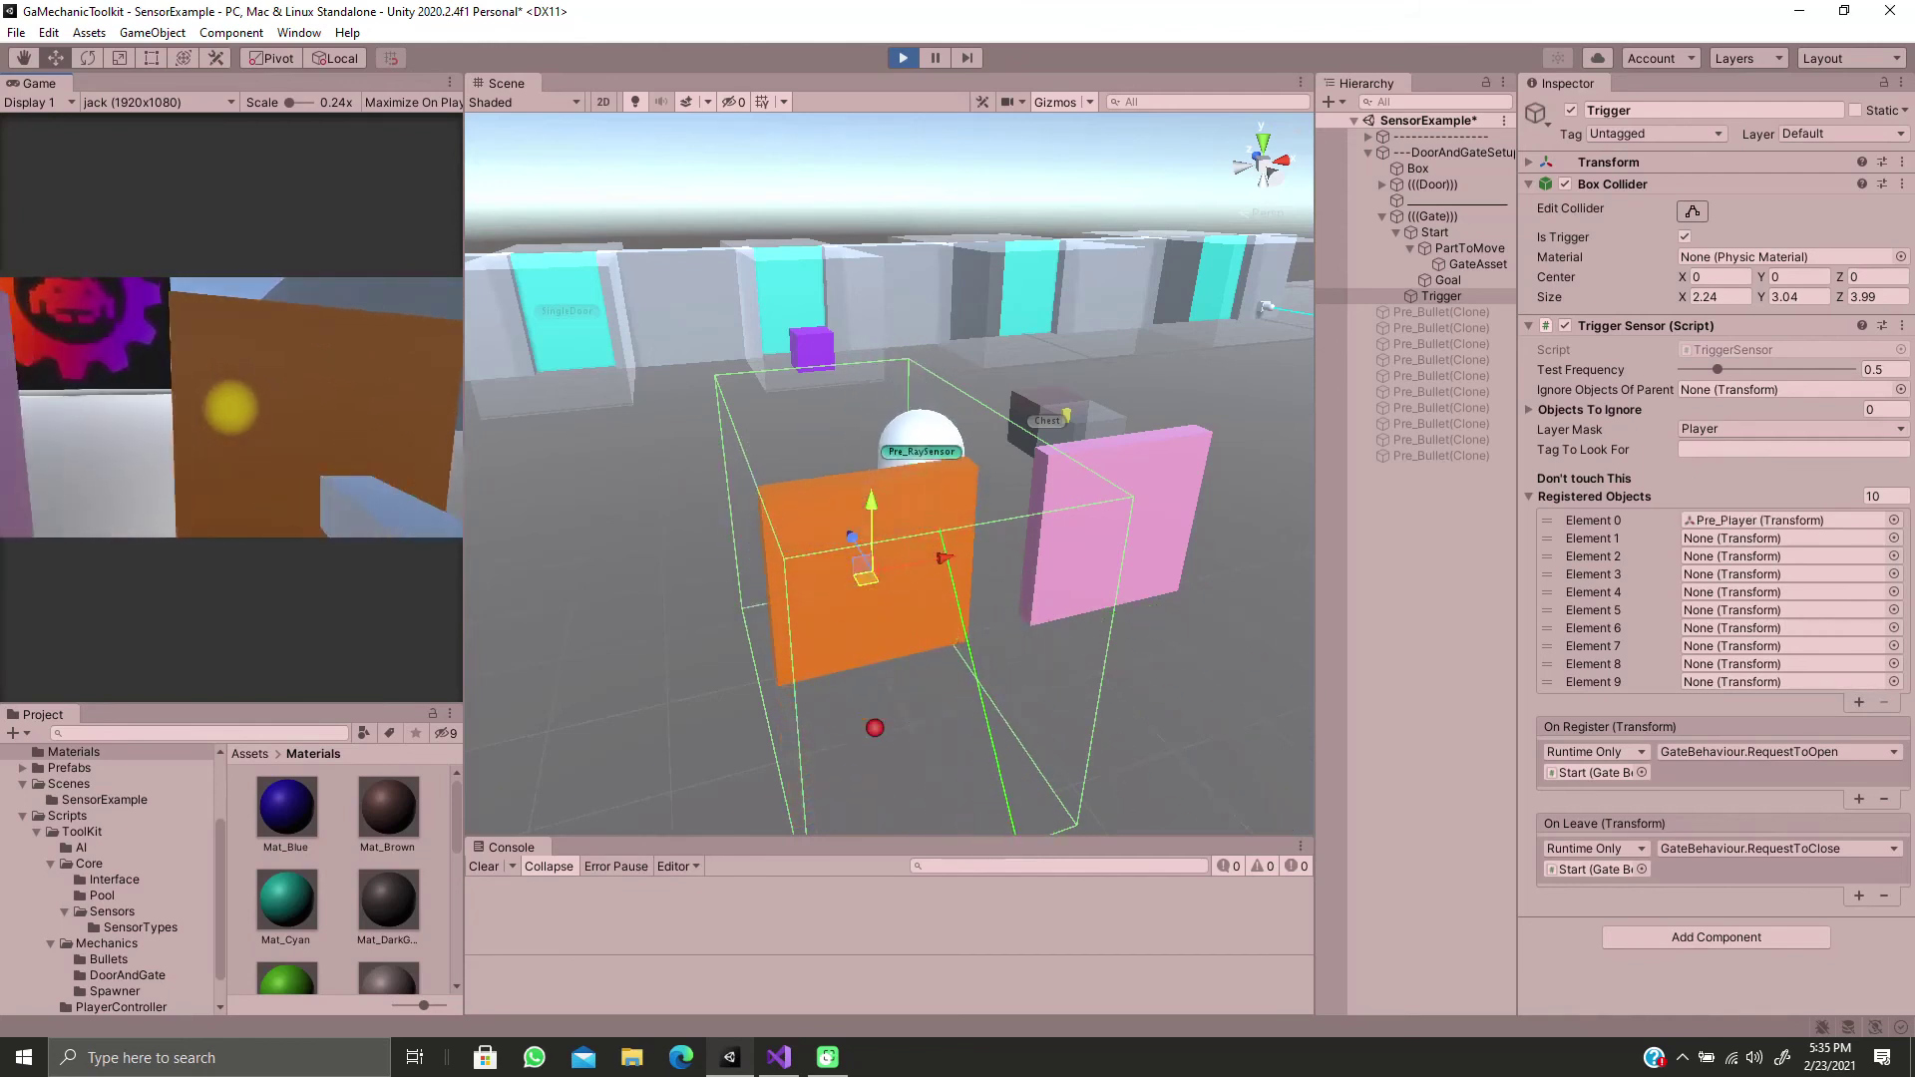
{"action": "key", "text": "w"}
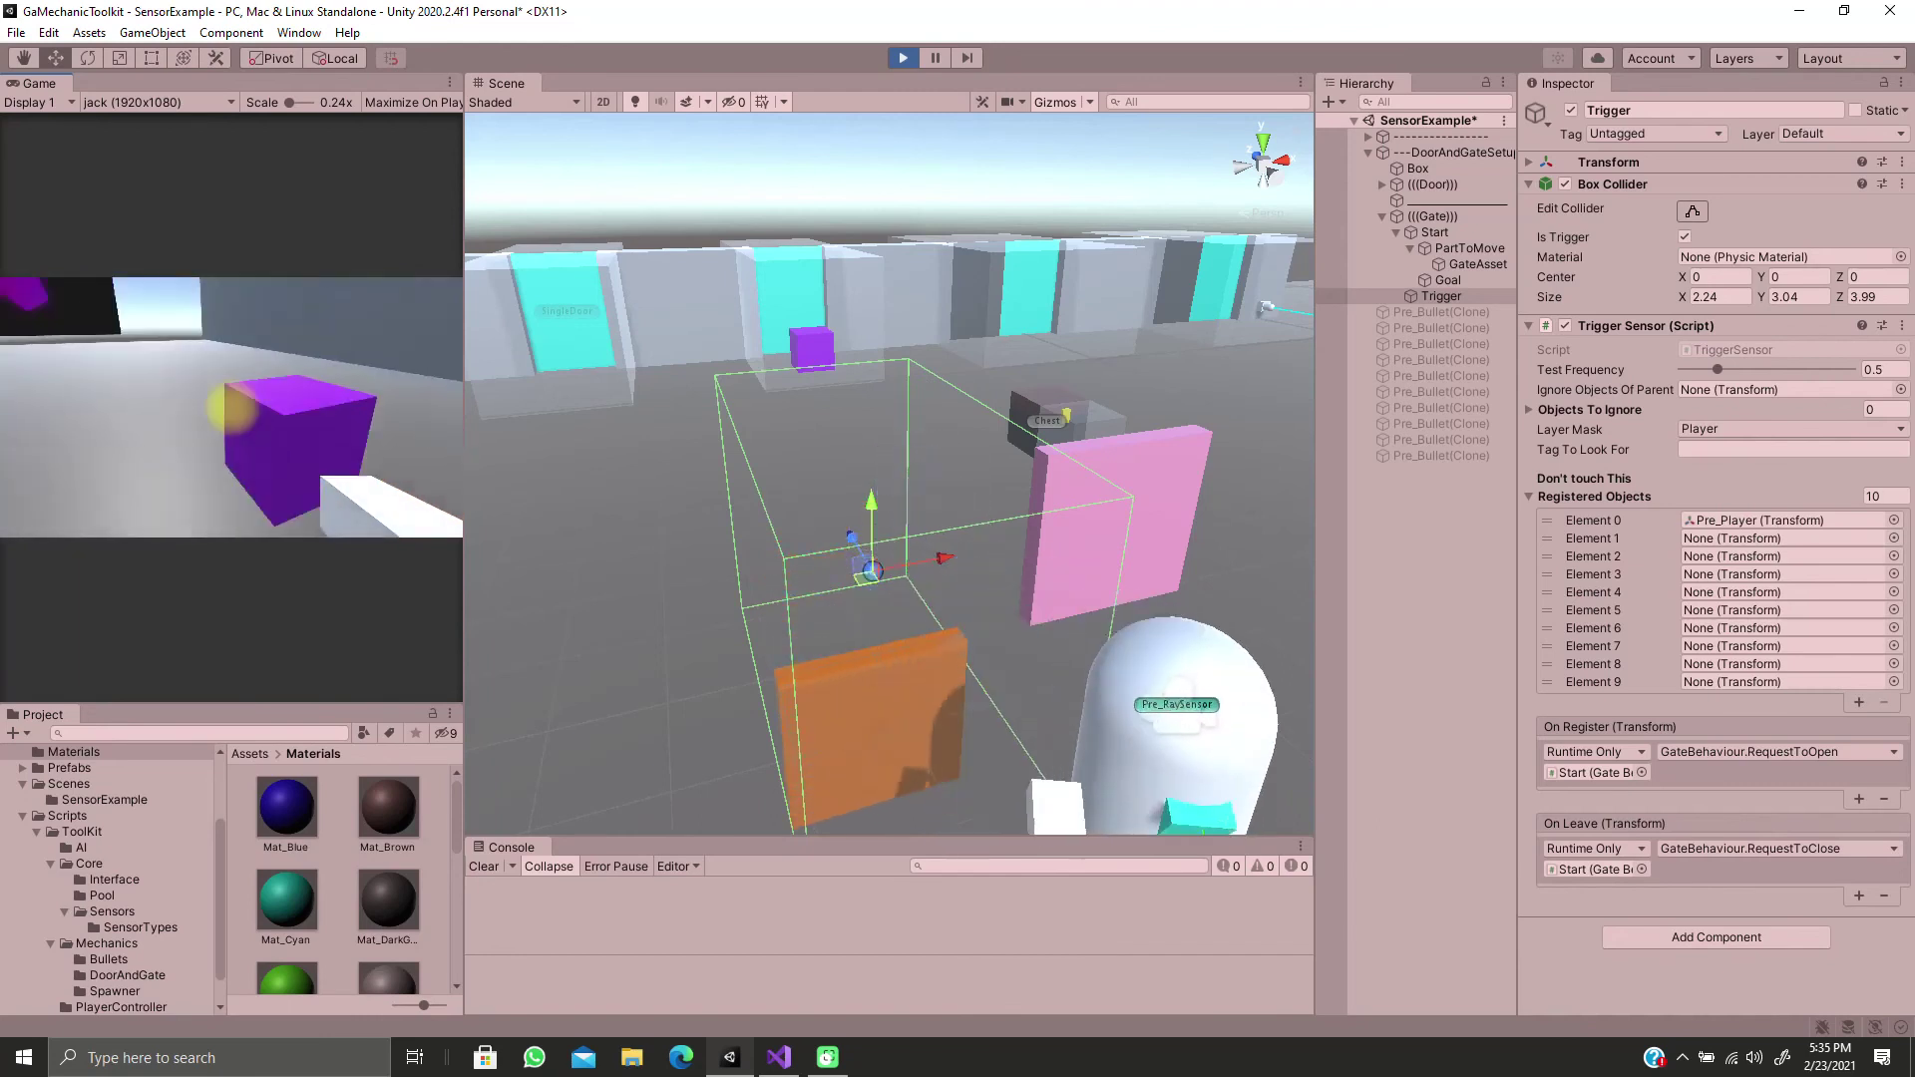
{"action": "key", "text": "s"}
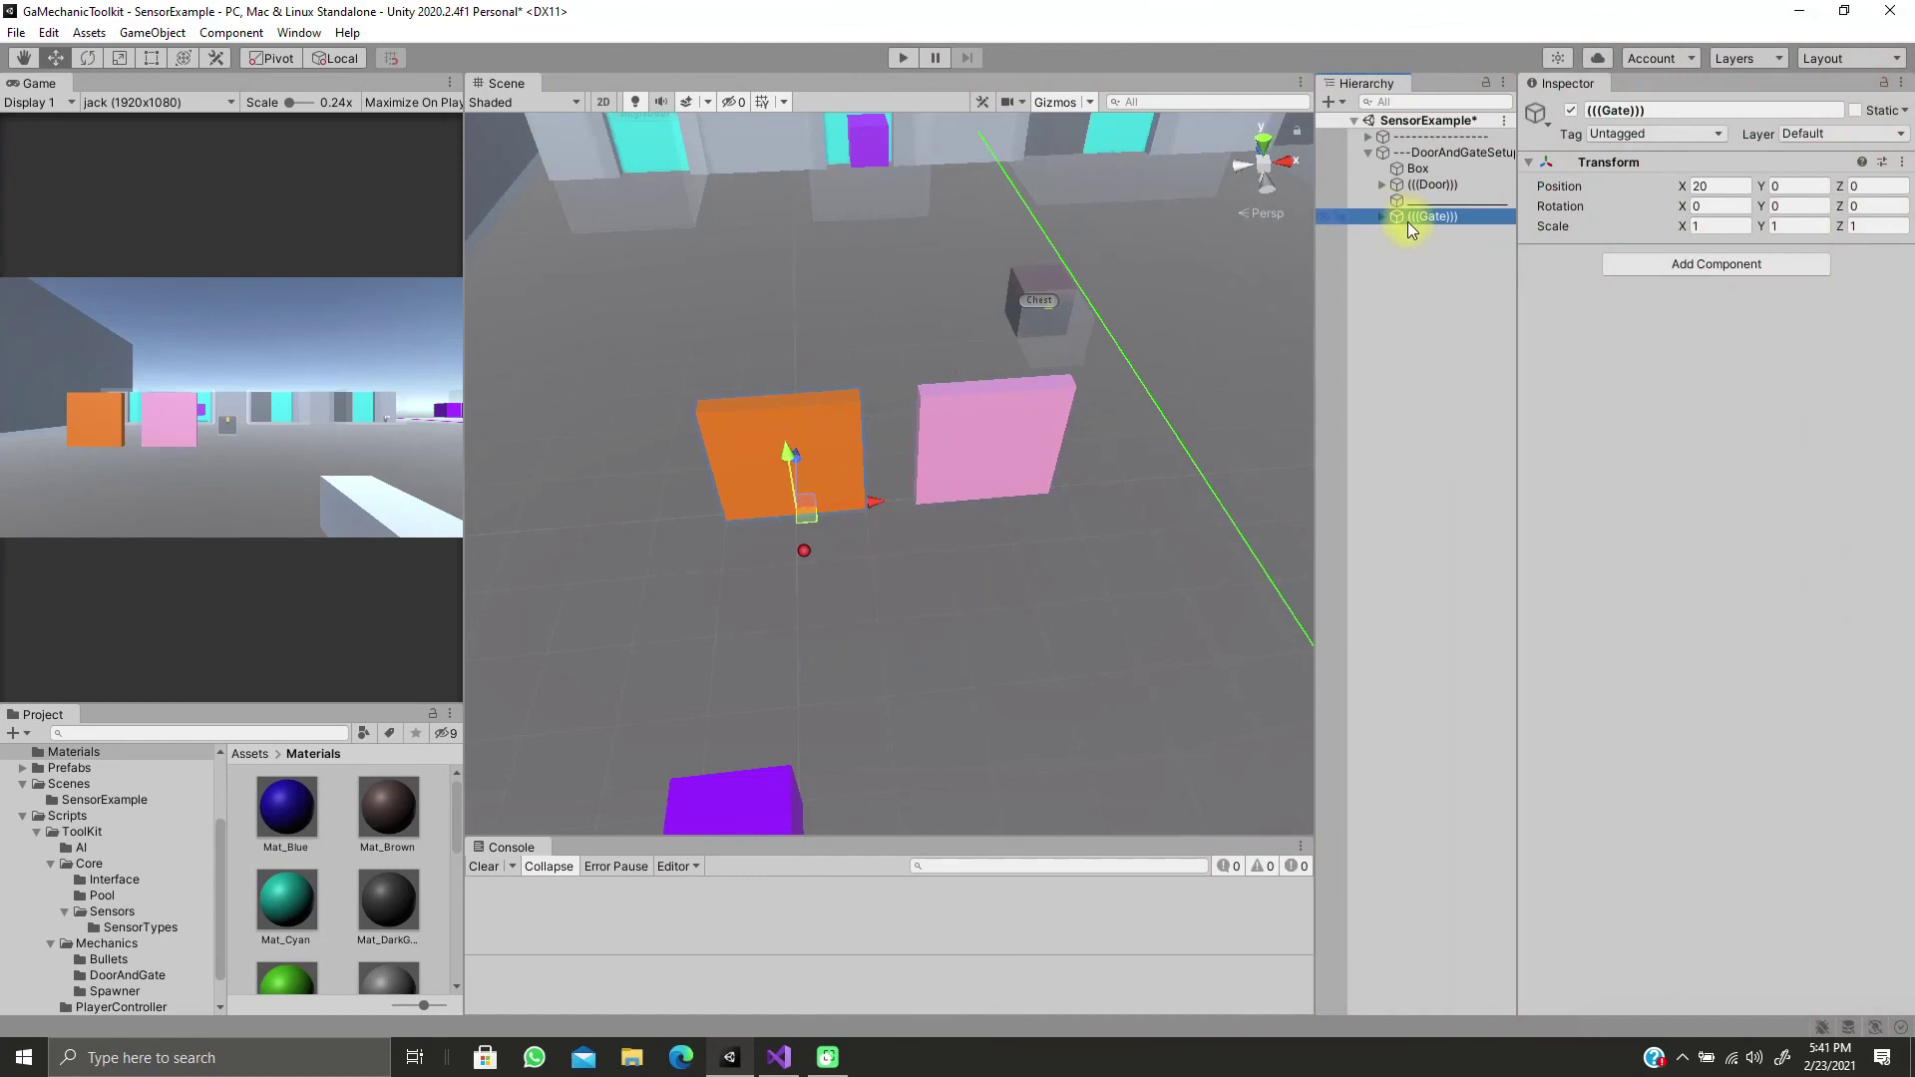
Create an empty child object named ObstacleSensor under the gate's PartToMove
{"action": "left_click", "coordinate": [1381, 217], "text": "alt"}
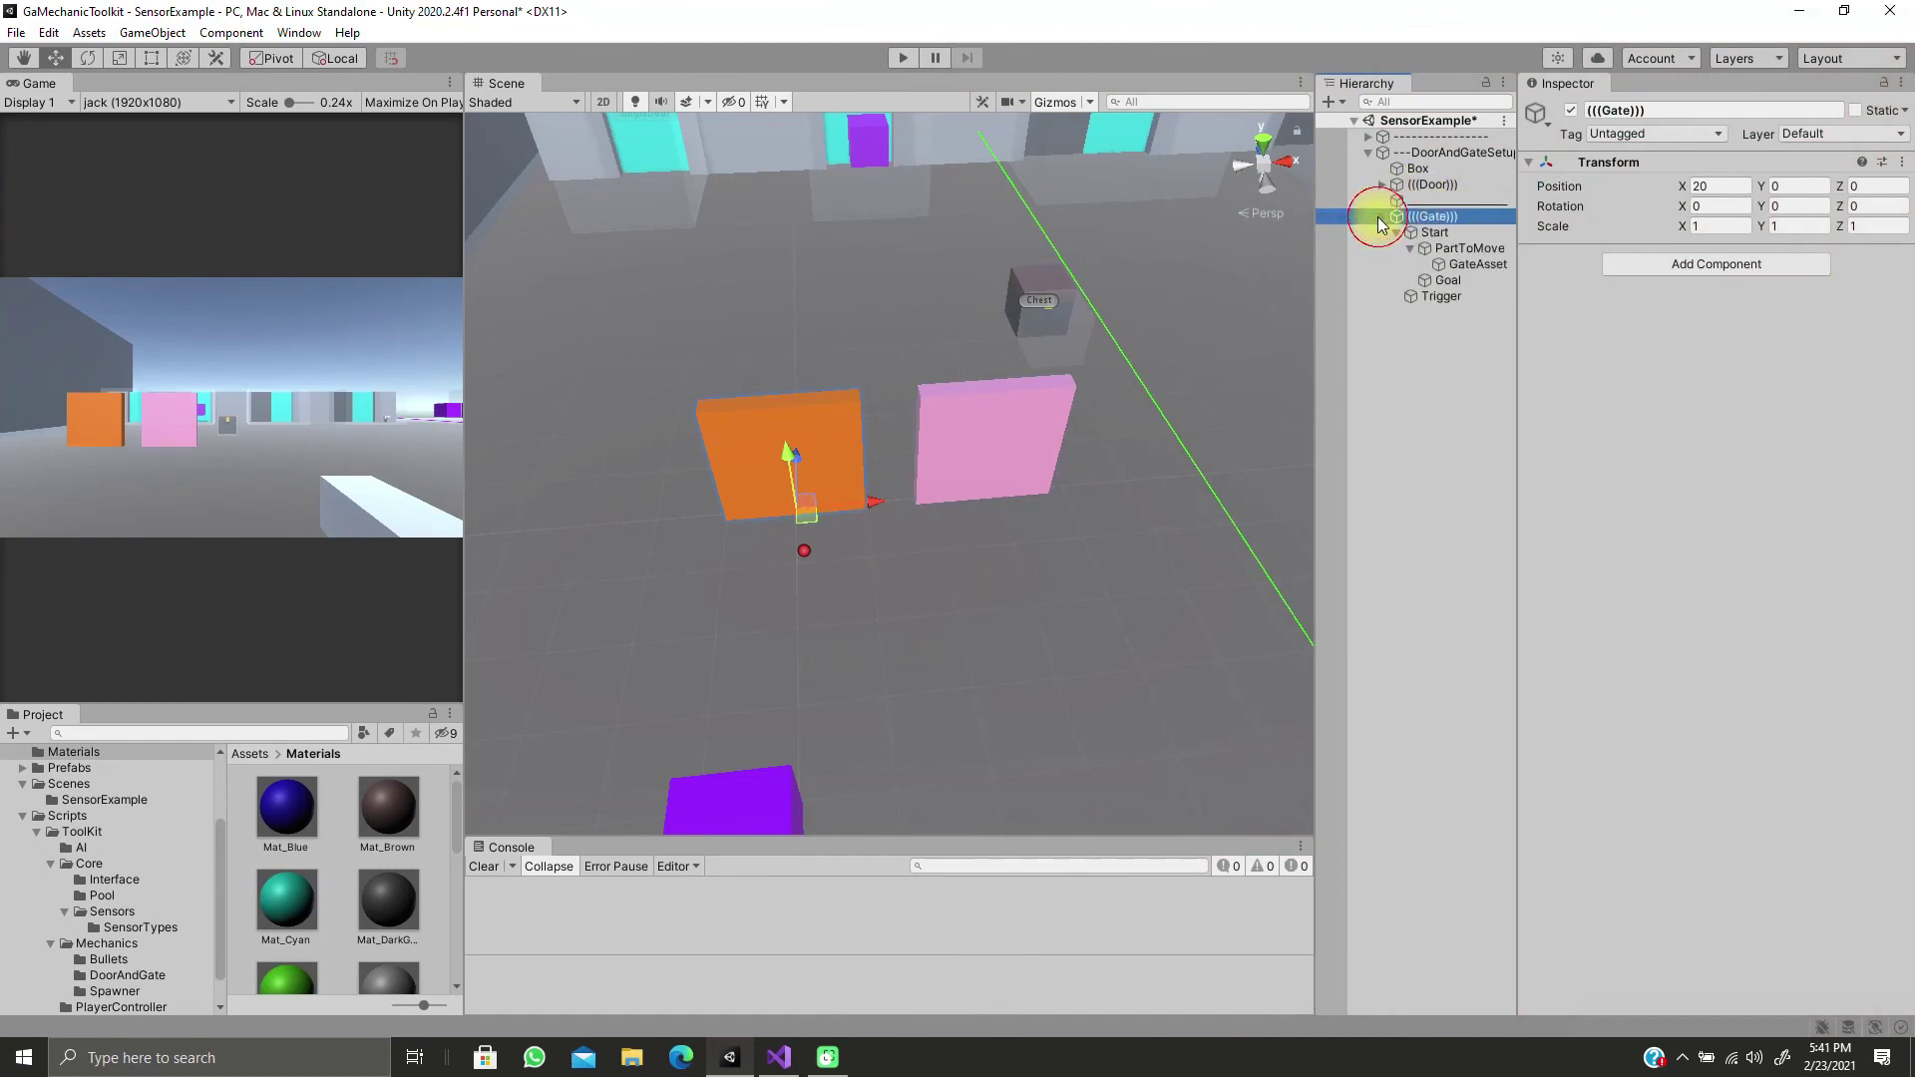
{"action": "left_click", "coordinate": [1441, 247]}
{"action": "right_click", "coordinate": [1441, 247]}
{"action": "left_click", "coordinate": [1486, 480]}
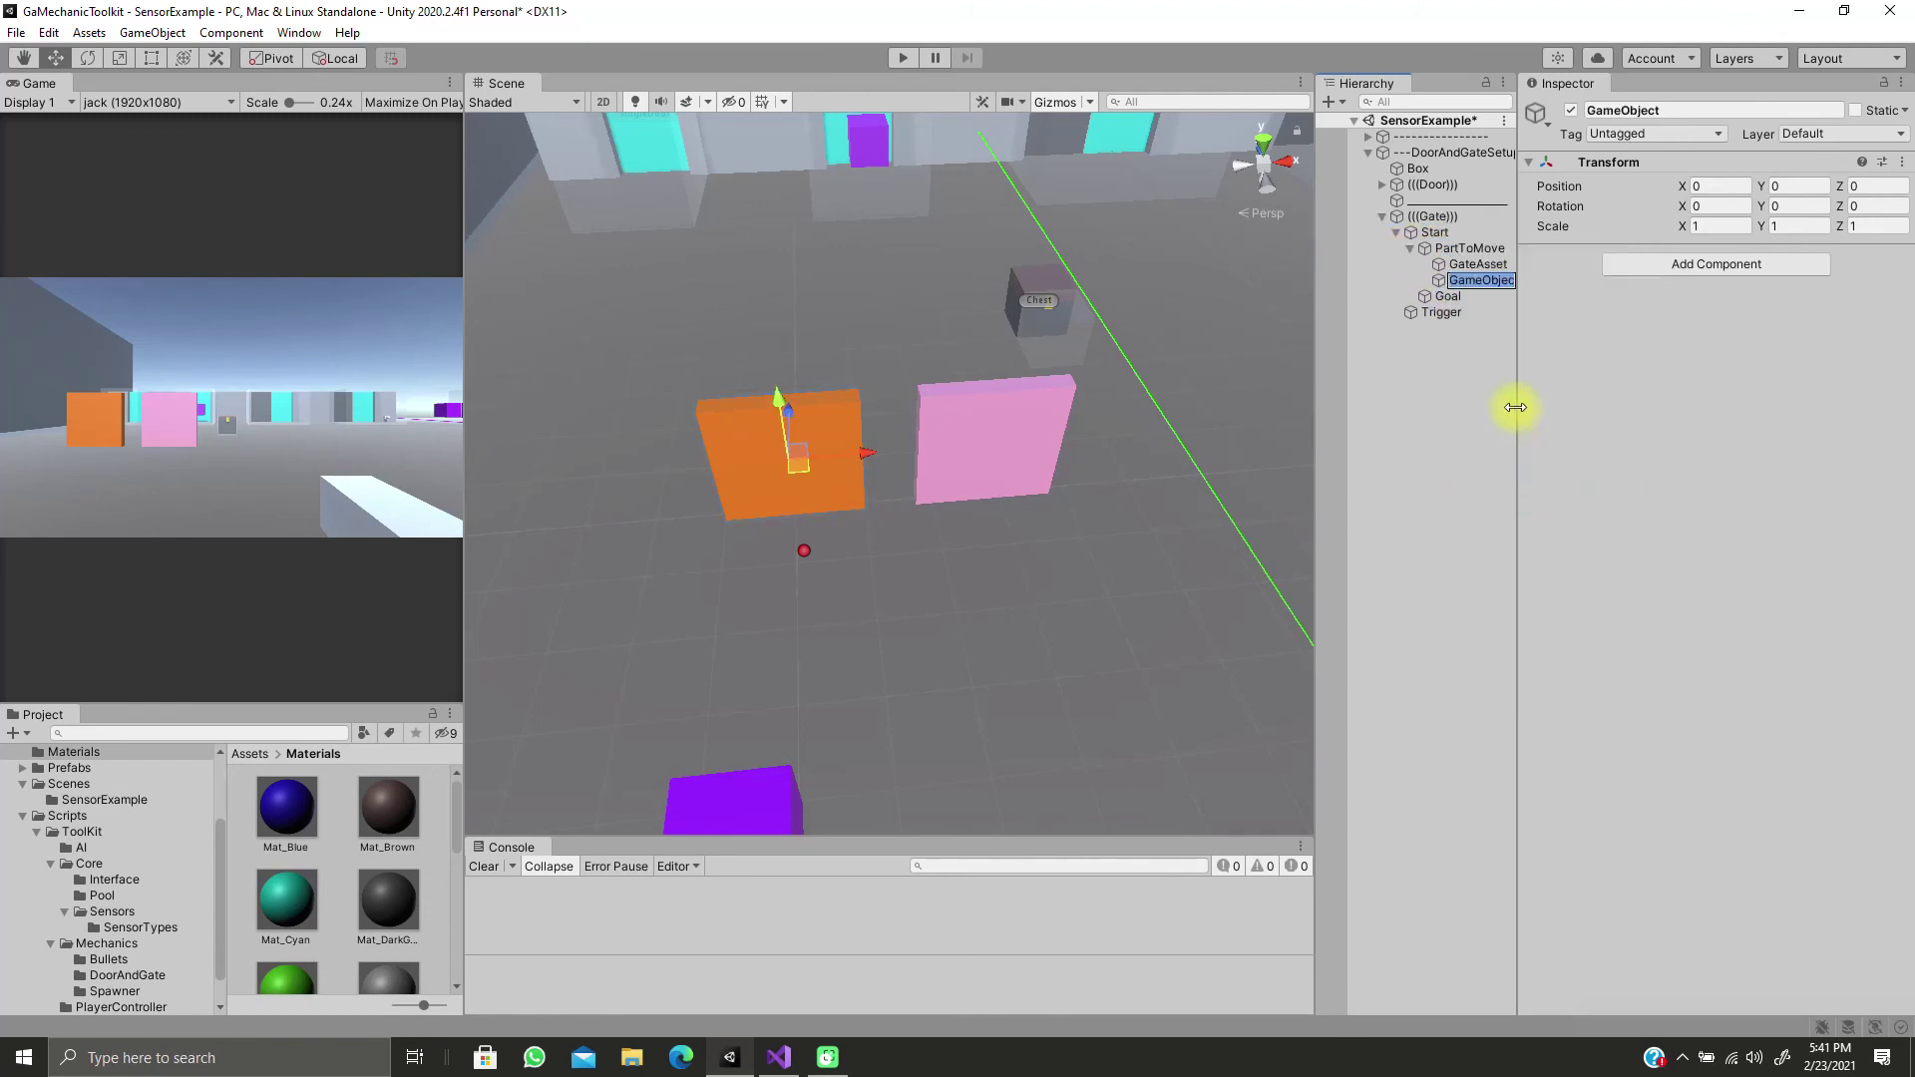
{"action": "type", "text": "ObstacleSensor"}
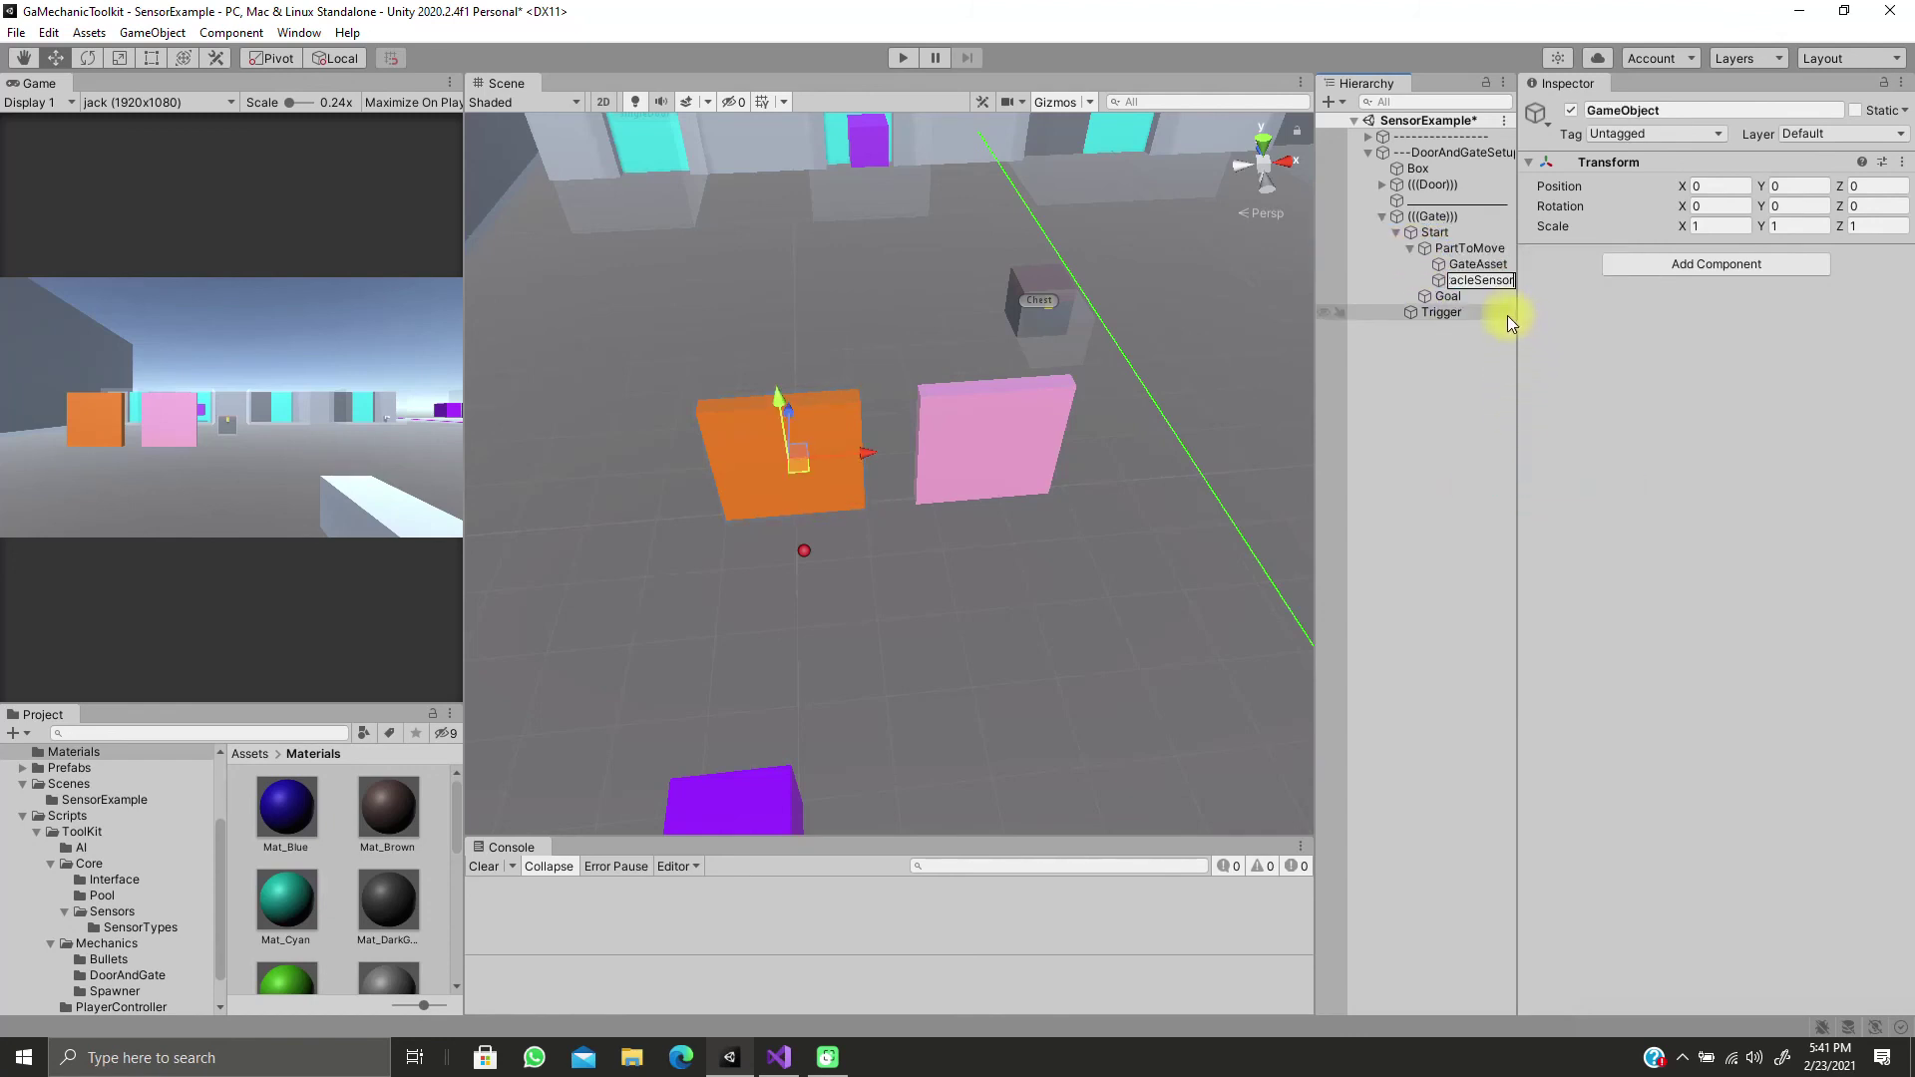
{"action": "key", "text": "Return"}
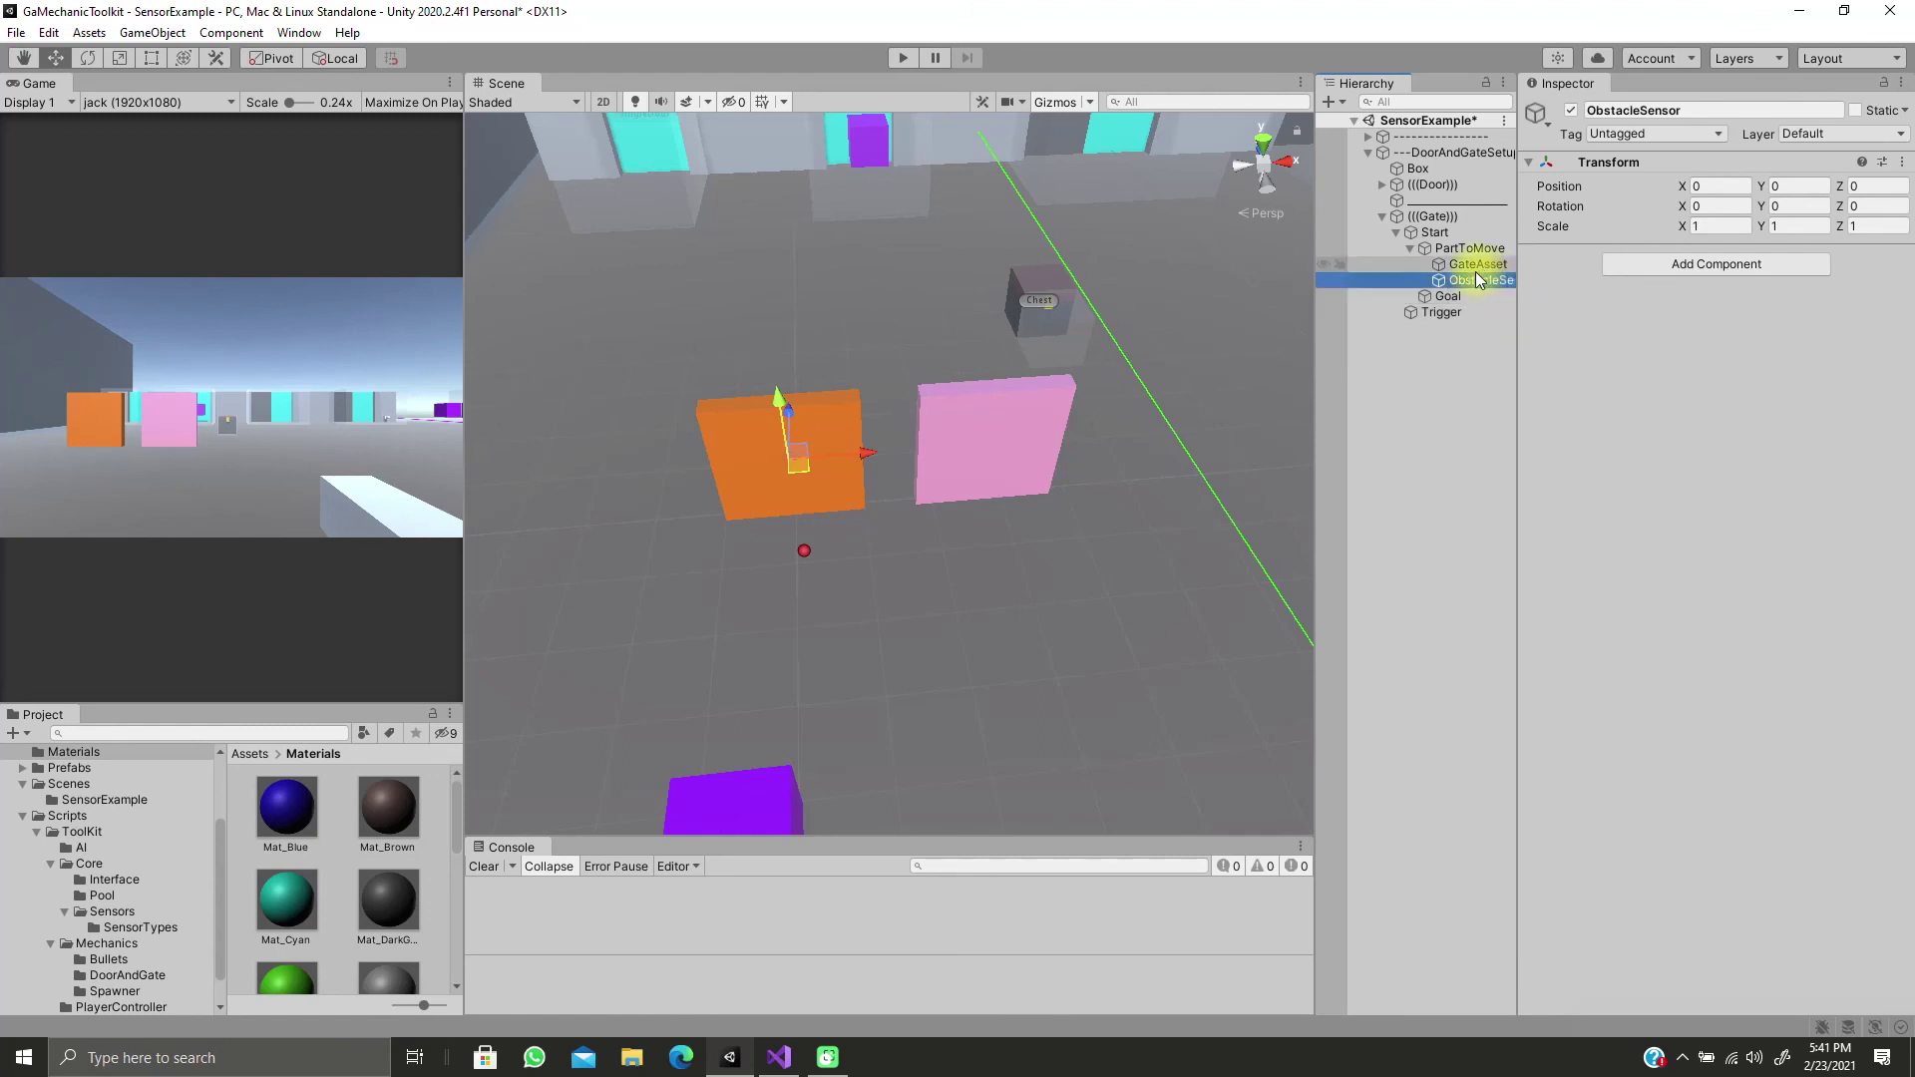
Add a Rigidbody to ObstacleSensor and turn off Use Gravity
{"action": "left_click", "coordinate": [1629, 261]}
{"action": "type", "text": "ri"}
{"action": "key", "text": "Return"}
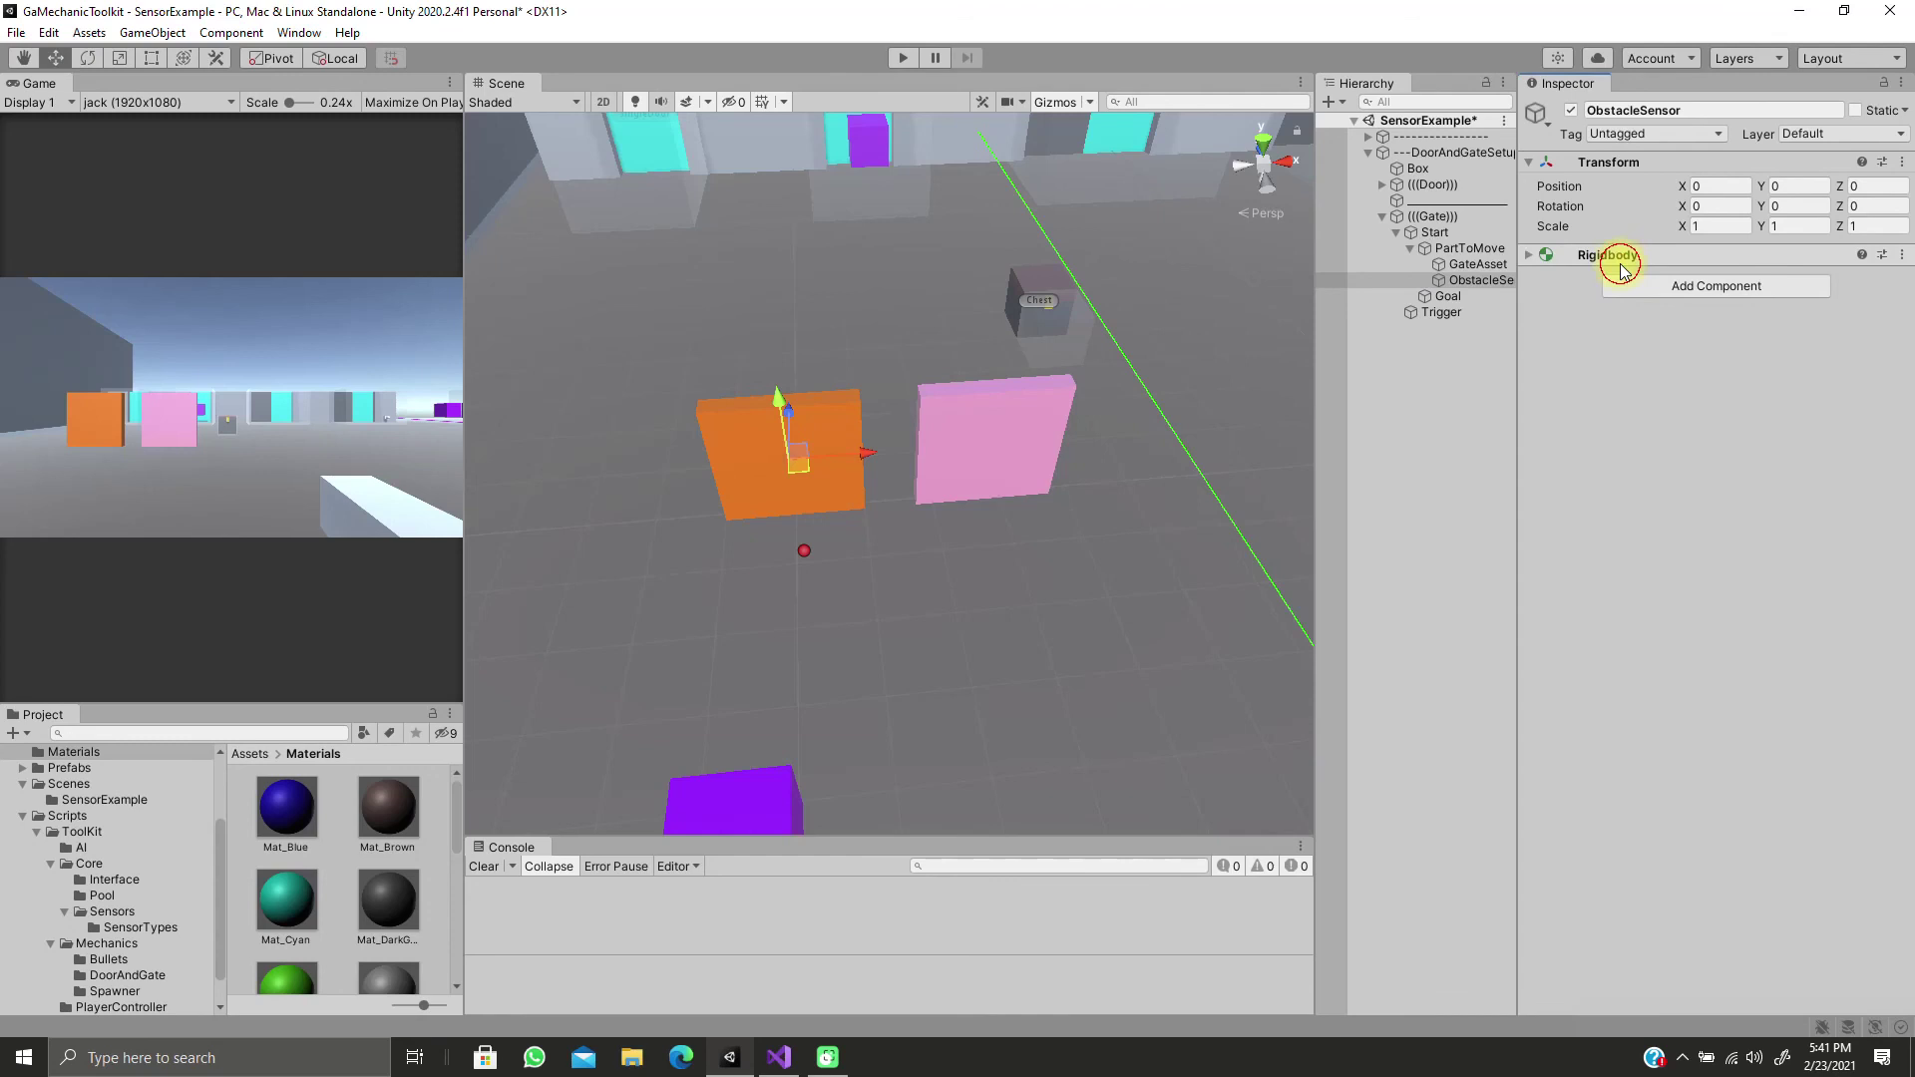
{"action": "left_click", "coordinate": [1621, 262]}
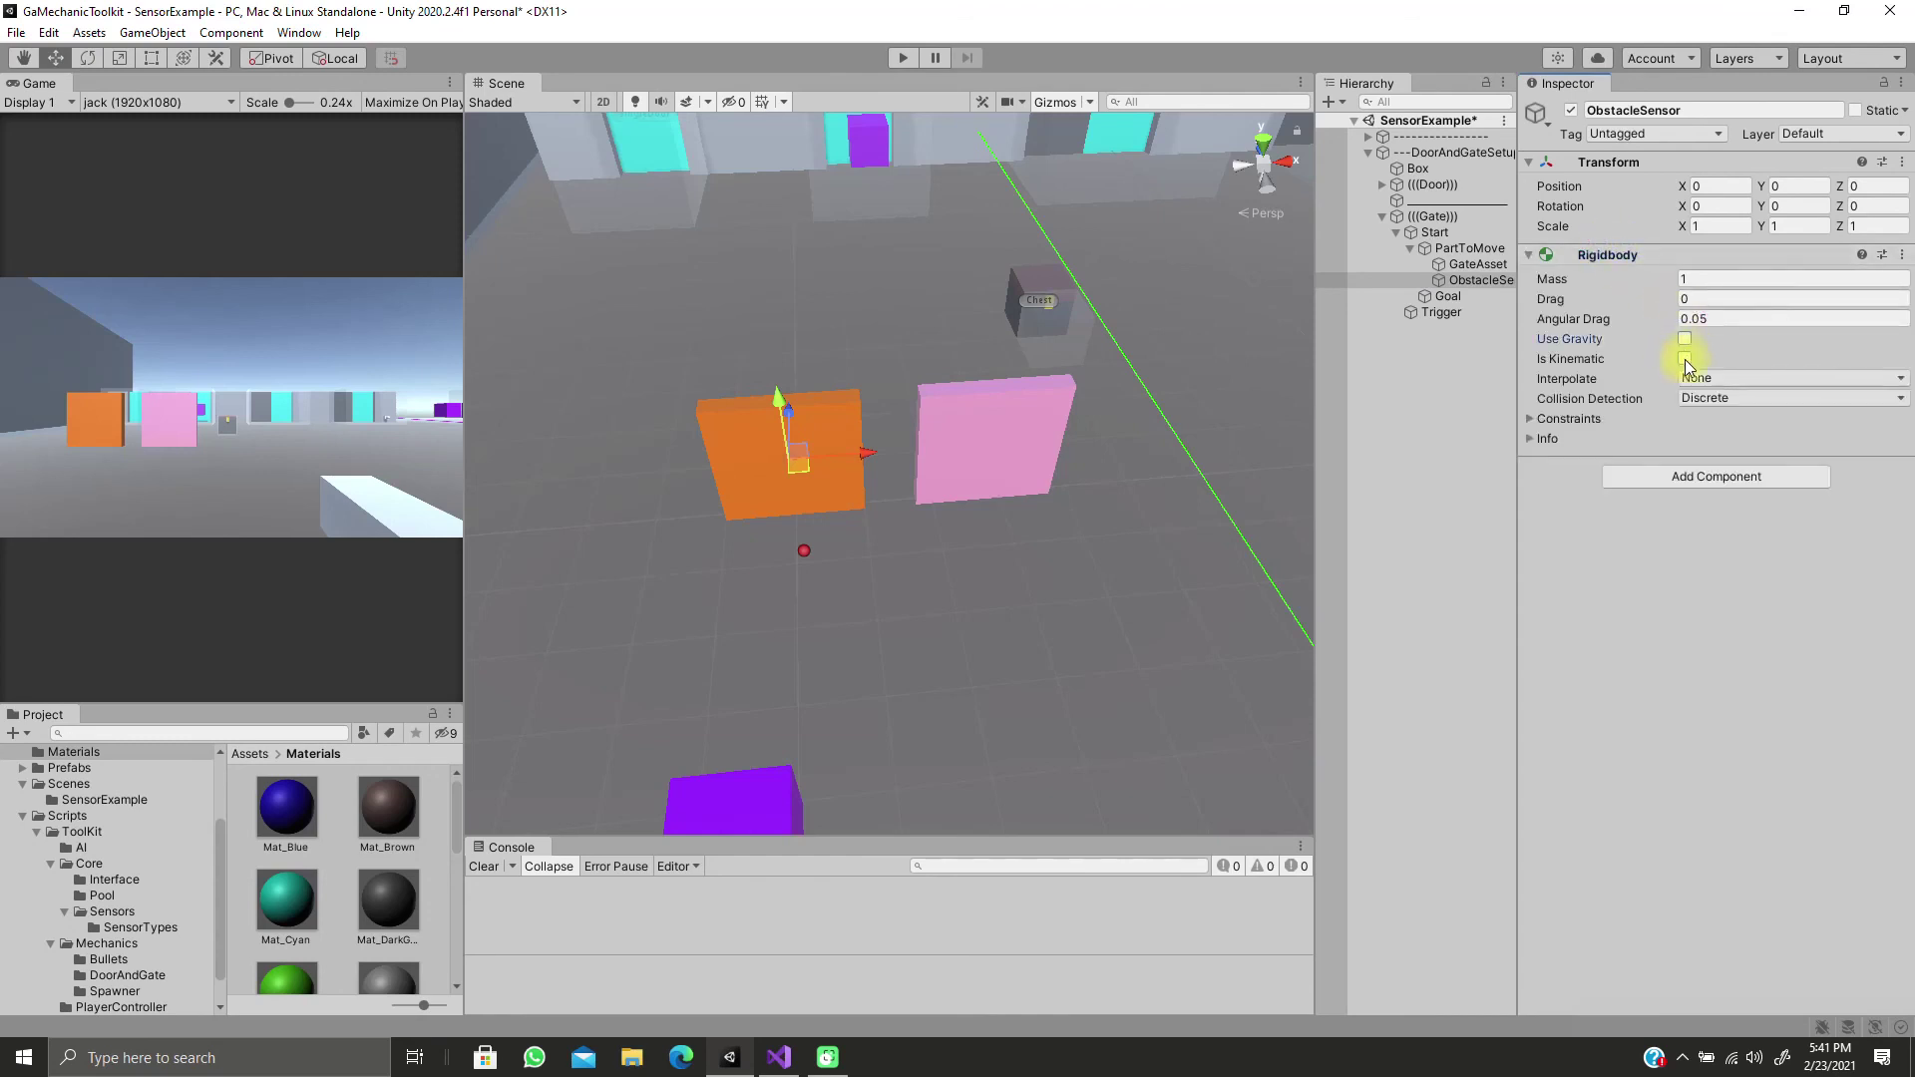
{"action": "left_click", "coordinate": [1621, 256]}
Add a Box Collider component to ObstacleSensor
{"action": "left_click", "coordinate": [1620, 163]}
{"action": "left_click", "coordinate": [1622, 213]}
{"action": "type", "text": "bo"}
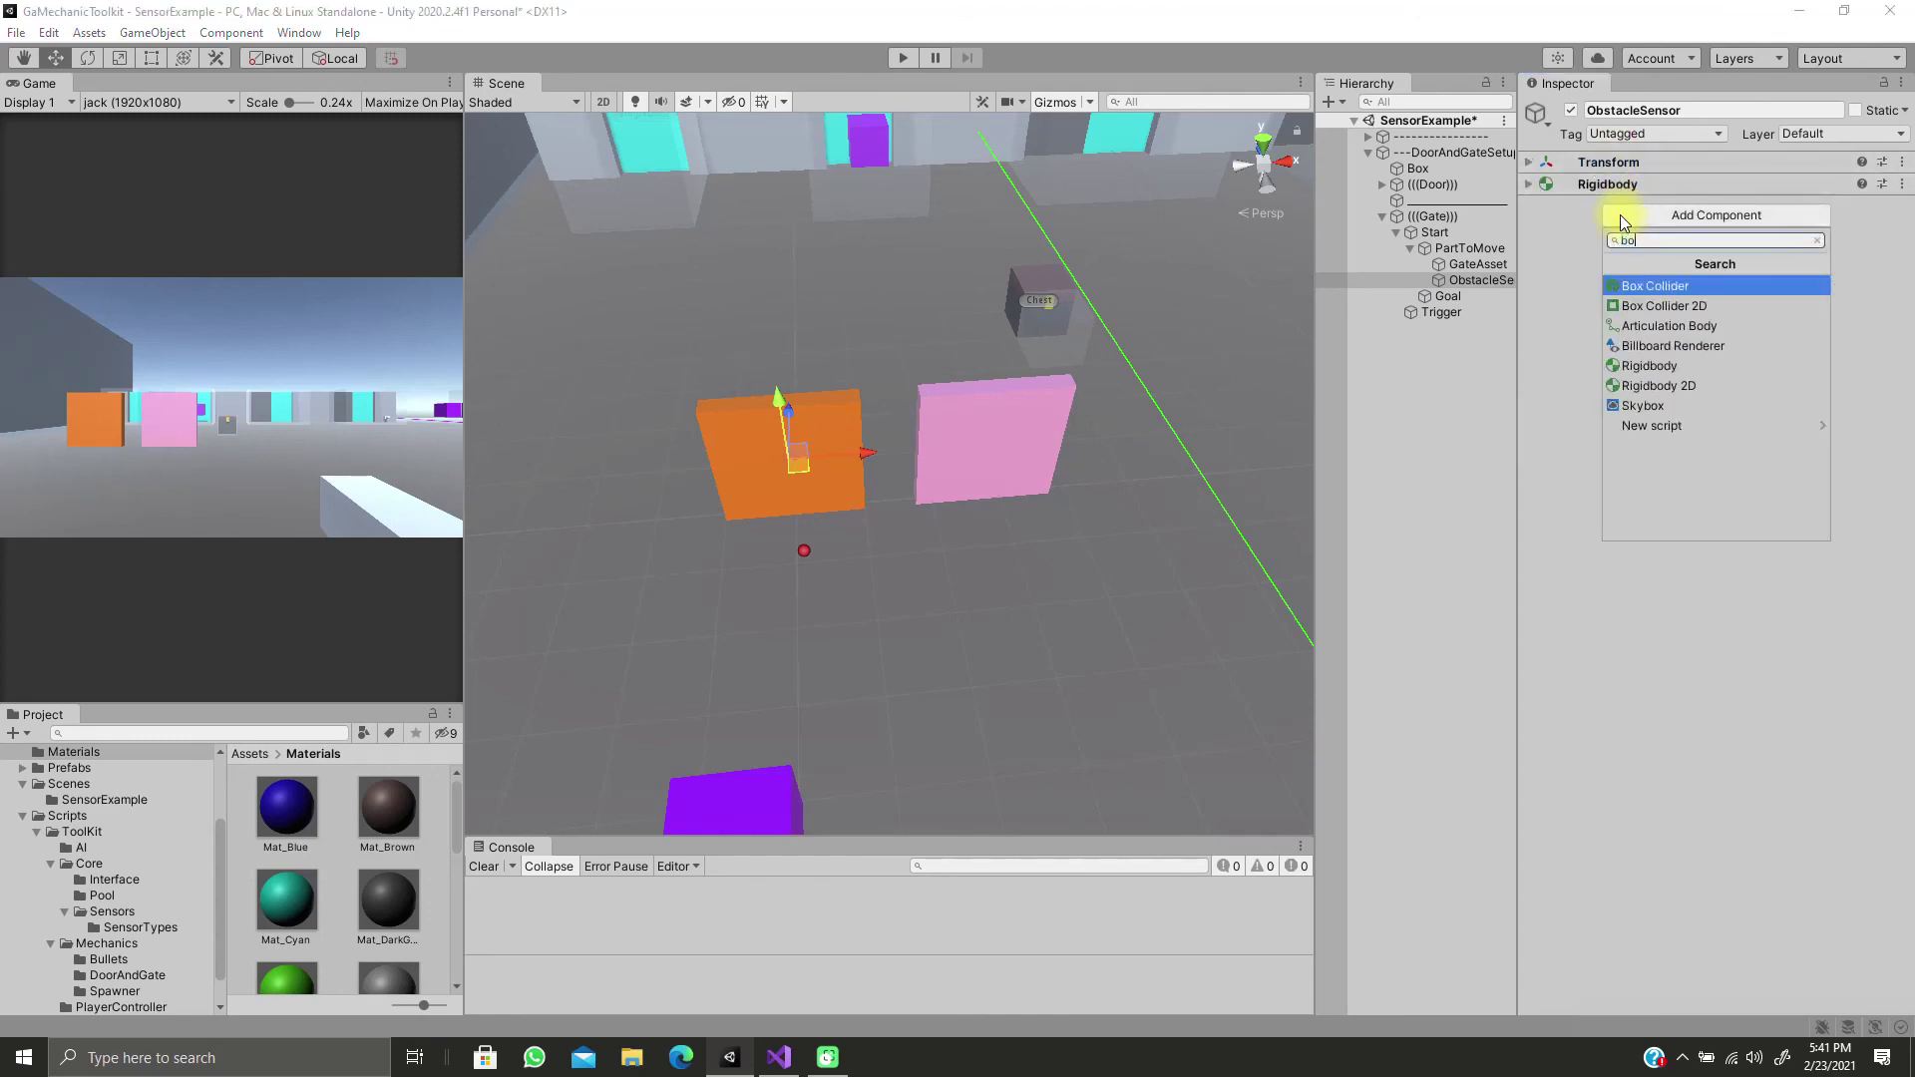
{"action": "key", "text": "Return"}
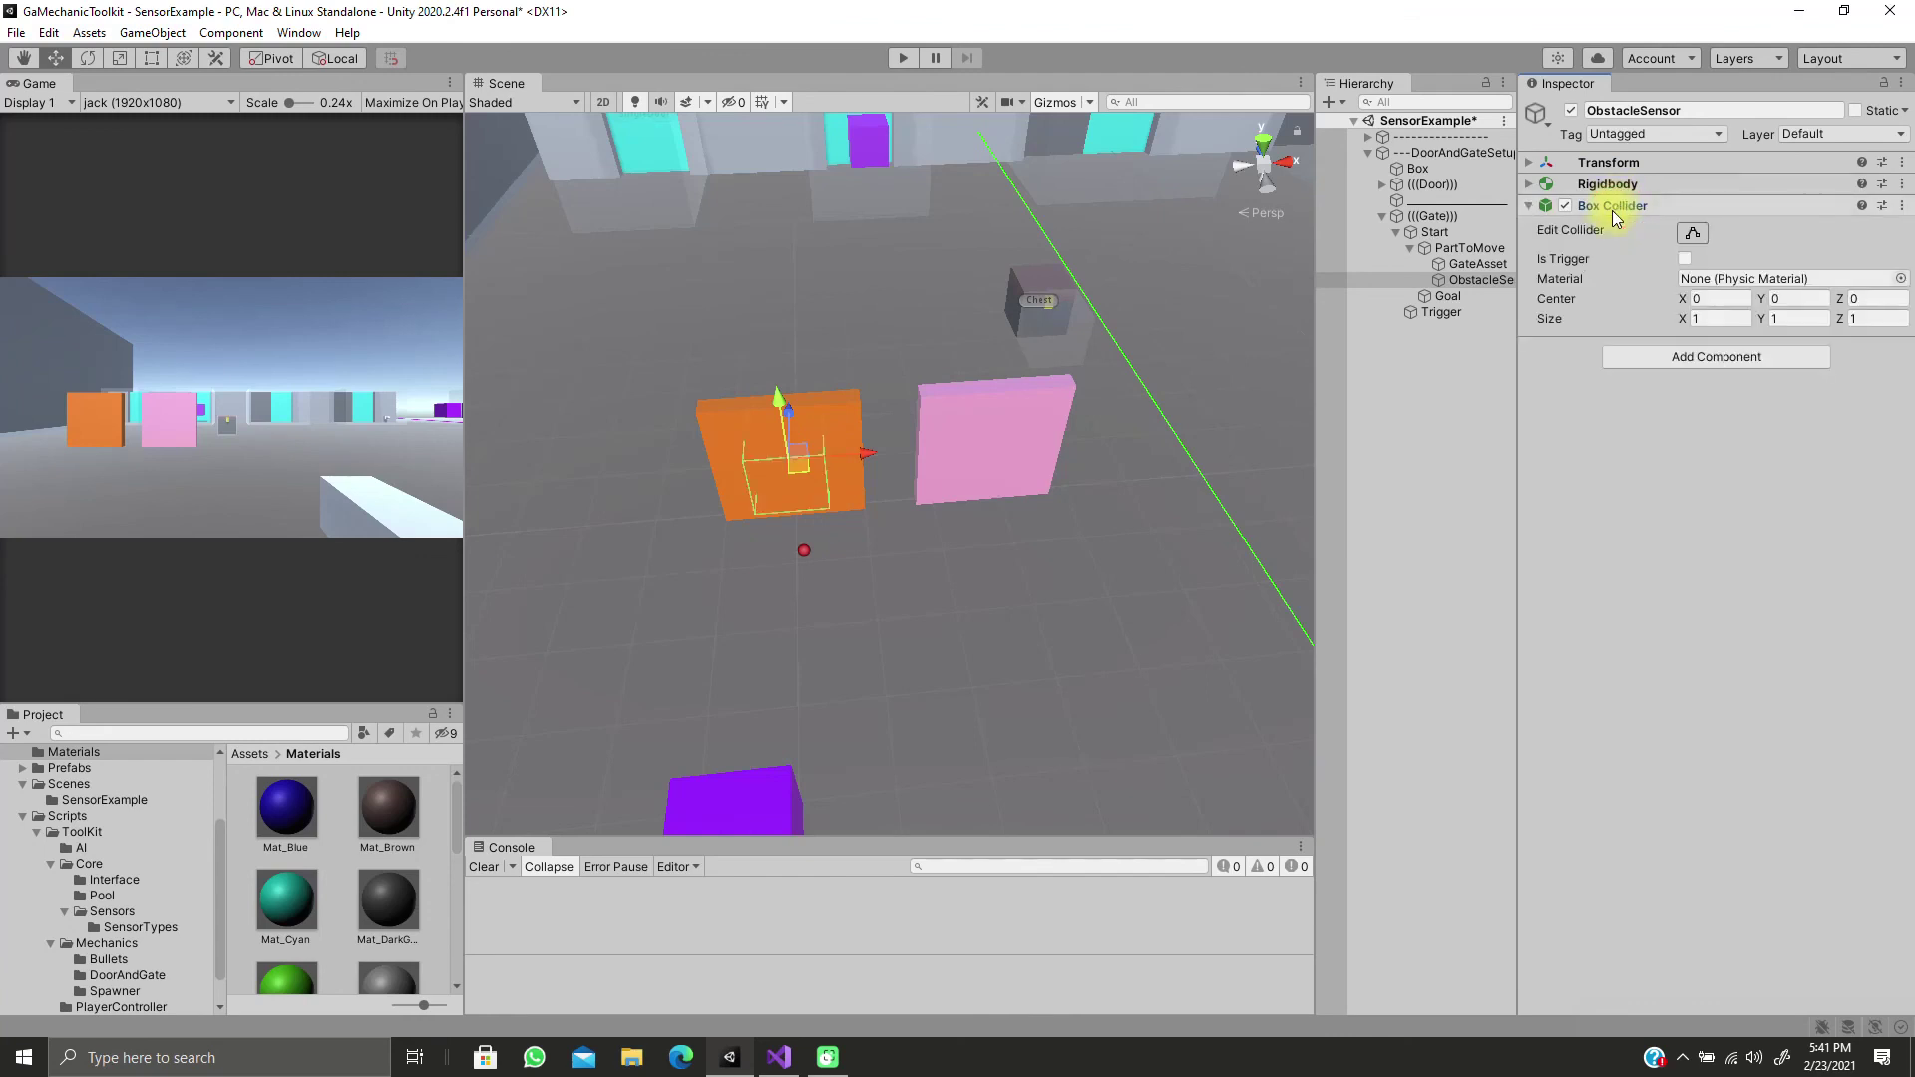
Scale and move ObstacleSensor so its collider forms a thin strip along the orange gate's upper edge
{"action": "key", "text": "f"}
{"action": "key", "text": "r"}
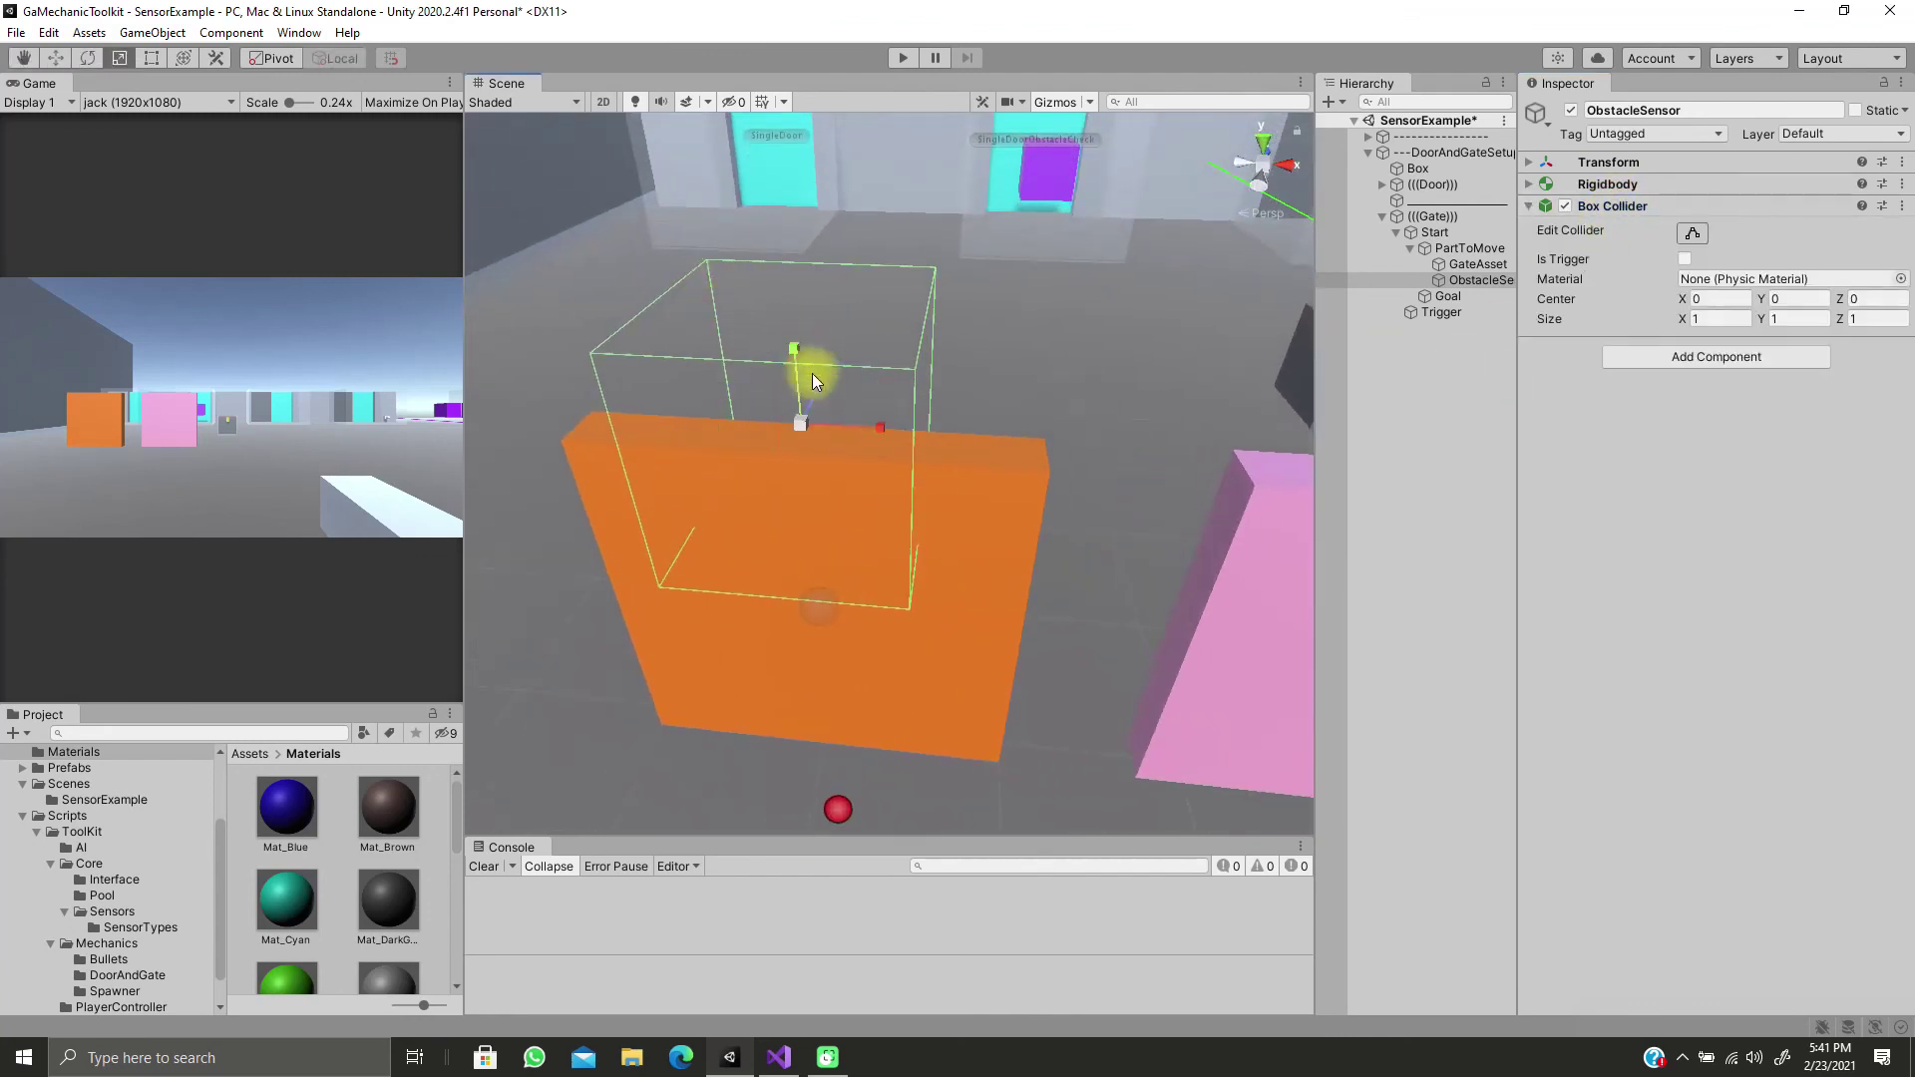
{"action": "left_click_drag", "start_coordinate": [946, 435], "coordinate": [909, 419], "text": "alt"}
{"action": "left_click_drag", "start_coordinate": [744, 325], "coordinate": [774, 389]}
{"action": "left_click_drag", "start_coordinate": [998, 439], "coordinate": [866, 279], "text": "alt"}
{"action": "key", "text": "w"}
{"action": "left_click_drag", "start_coordinate": [816, 239], "coordinate": [817, 263]}
{"action": "left_click_drag", "start_coordinate": [877, 249], "coordinate": [1257, 341], "text": "alt"}
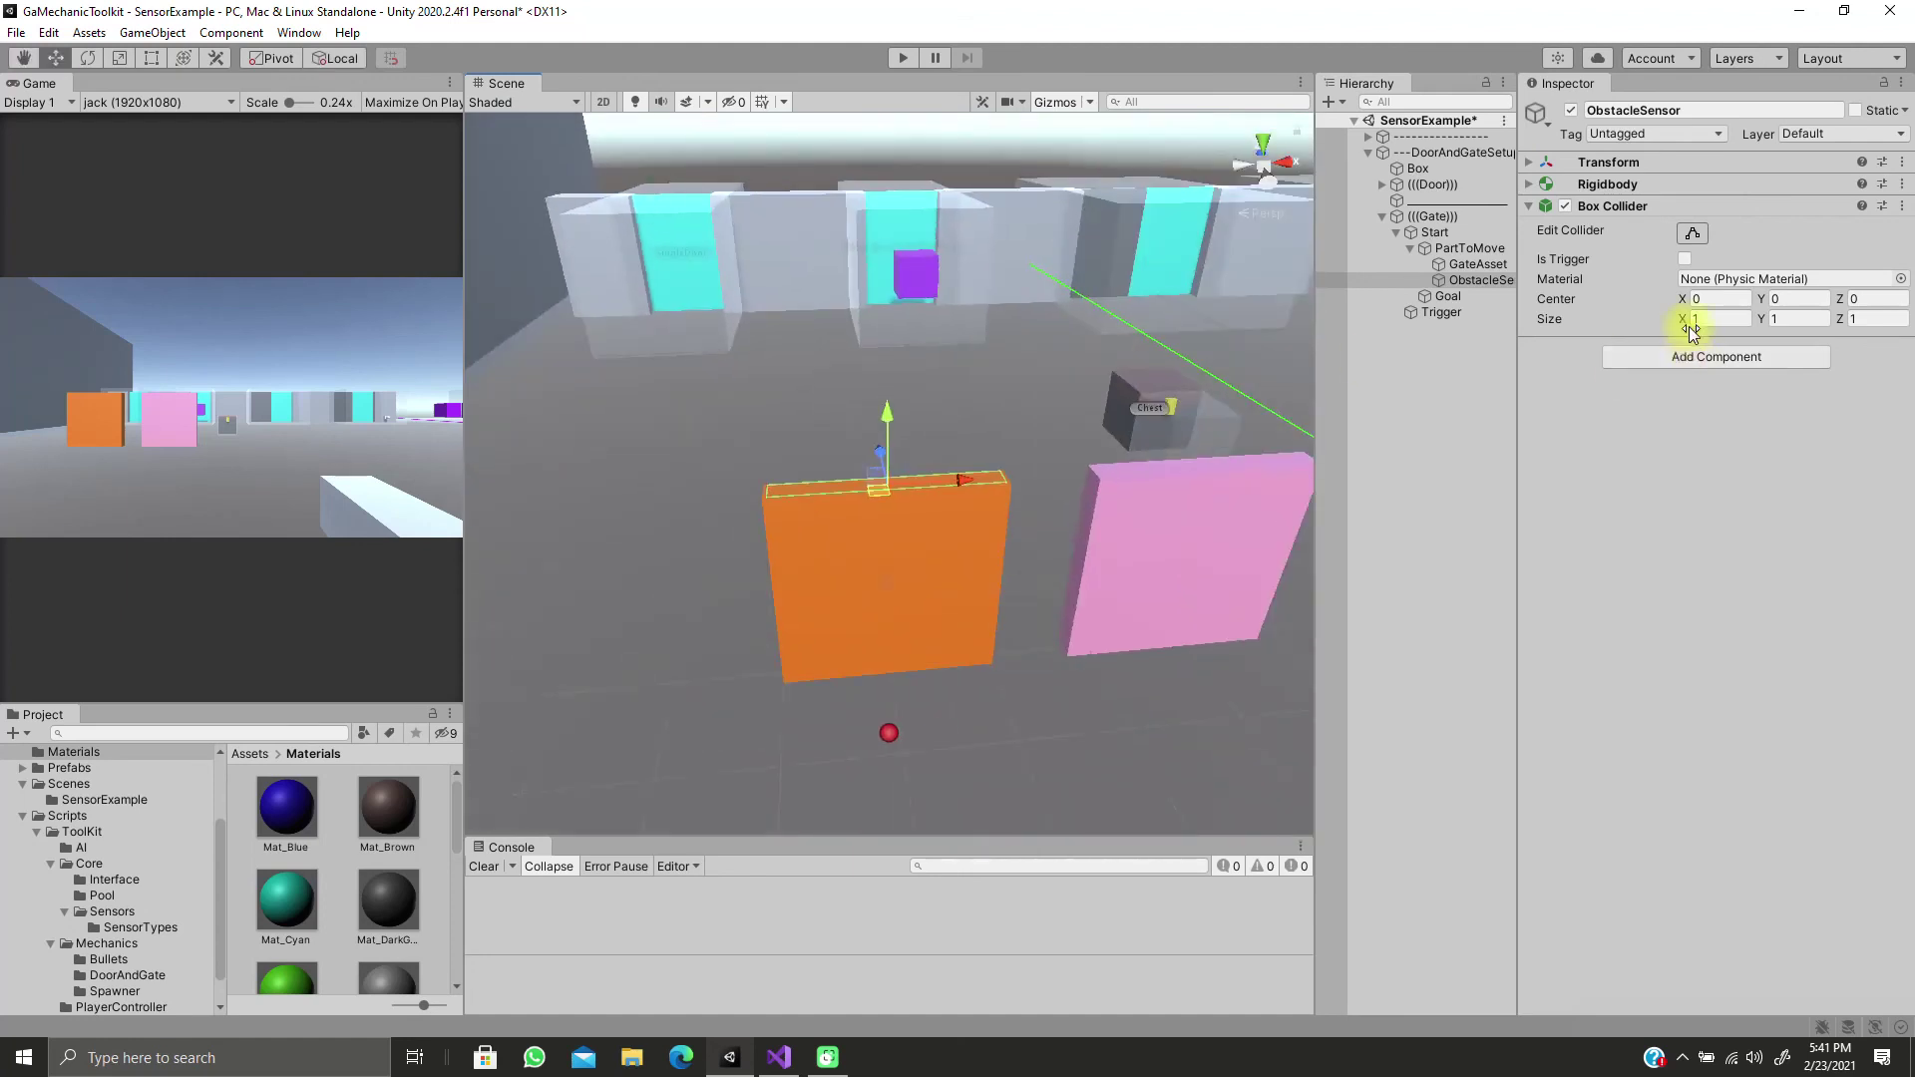
Enable Is Trigger on ObstacleSensor's Box Collider and add a Trigger Sensor component
{"action": "left_click", "coordinate": [1703, 359]}
{"action": "type", "text": "tri"}
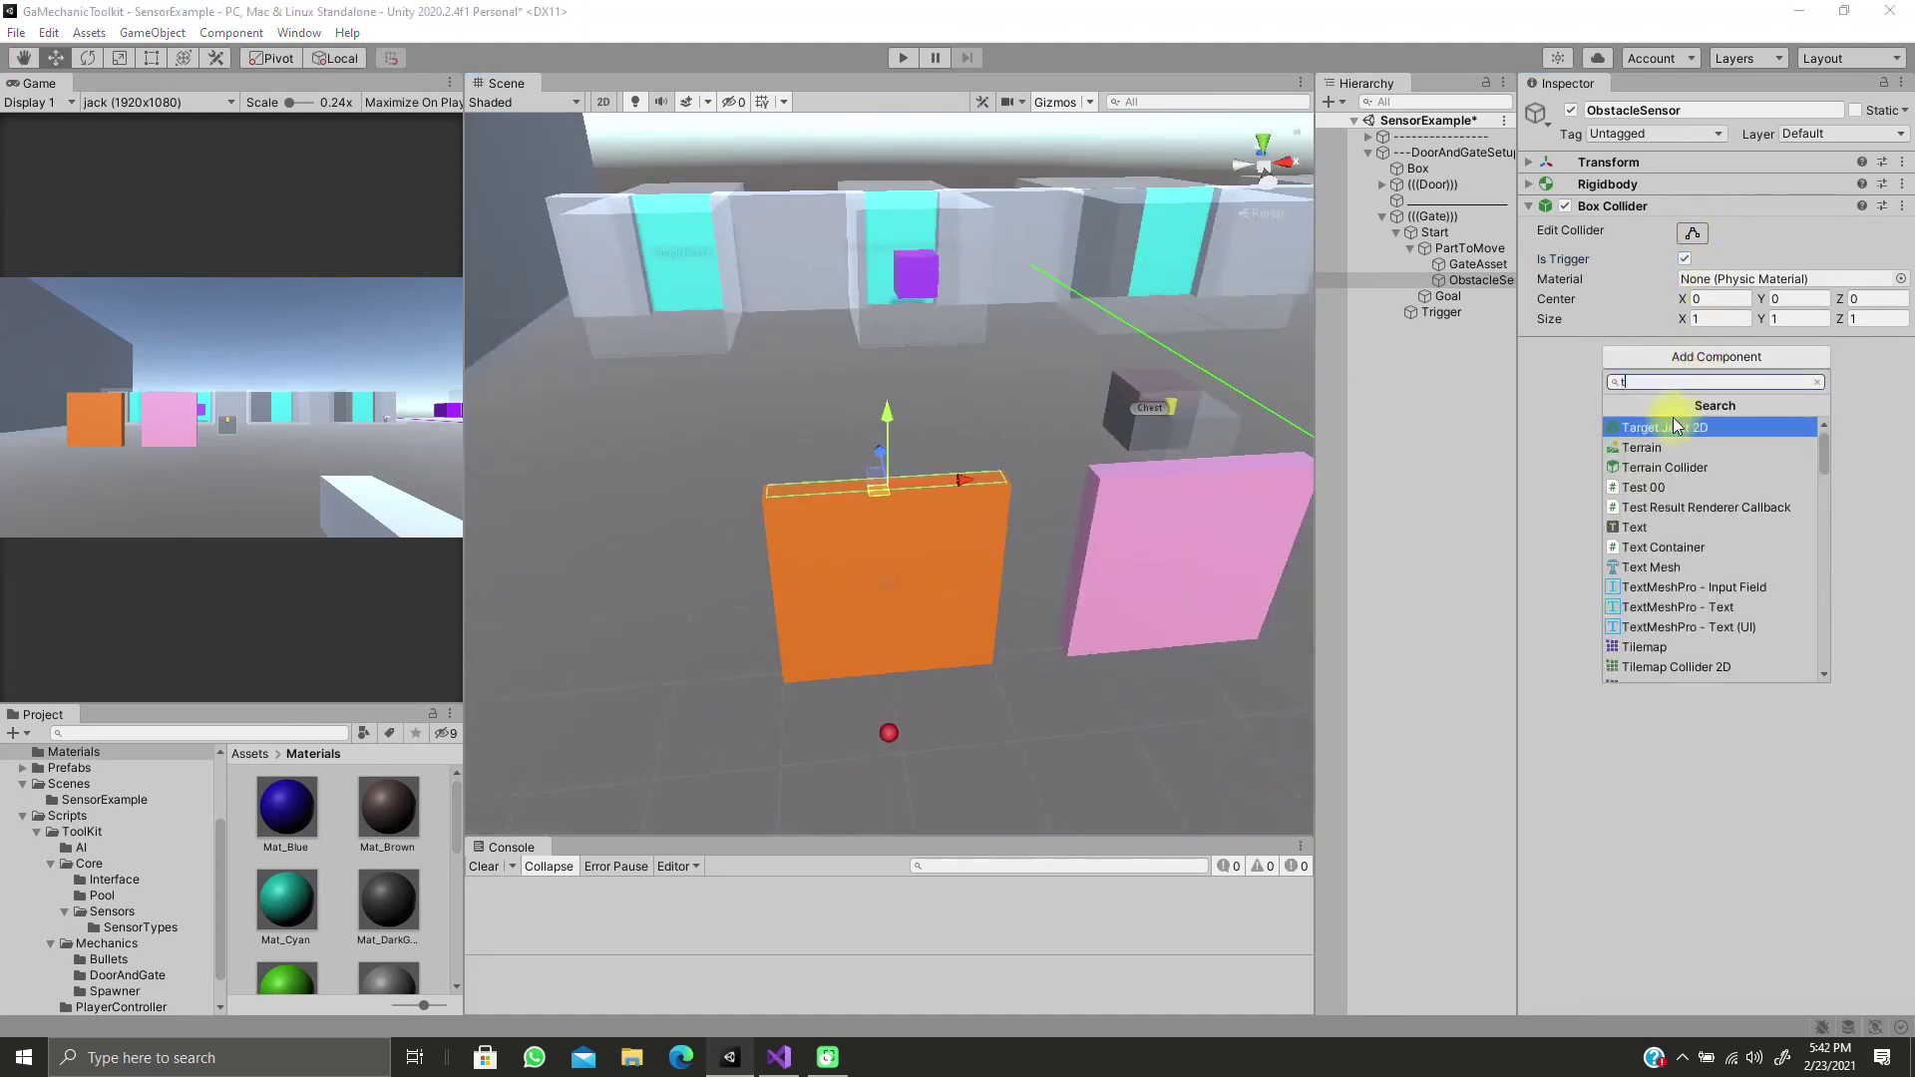
{"action": "left_click", "coordinate": [1671, 429]}
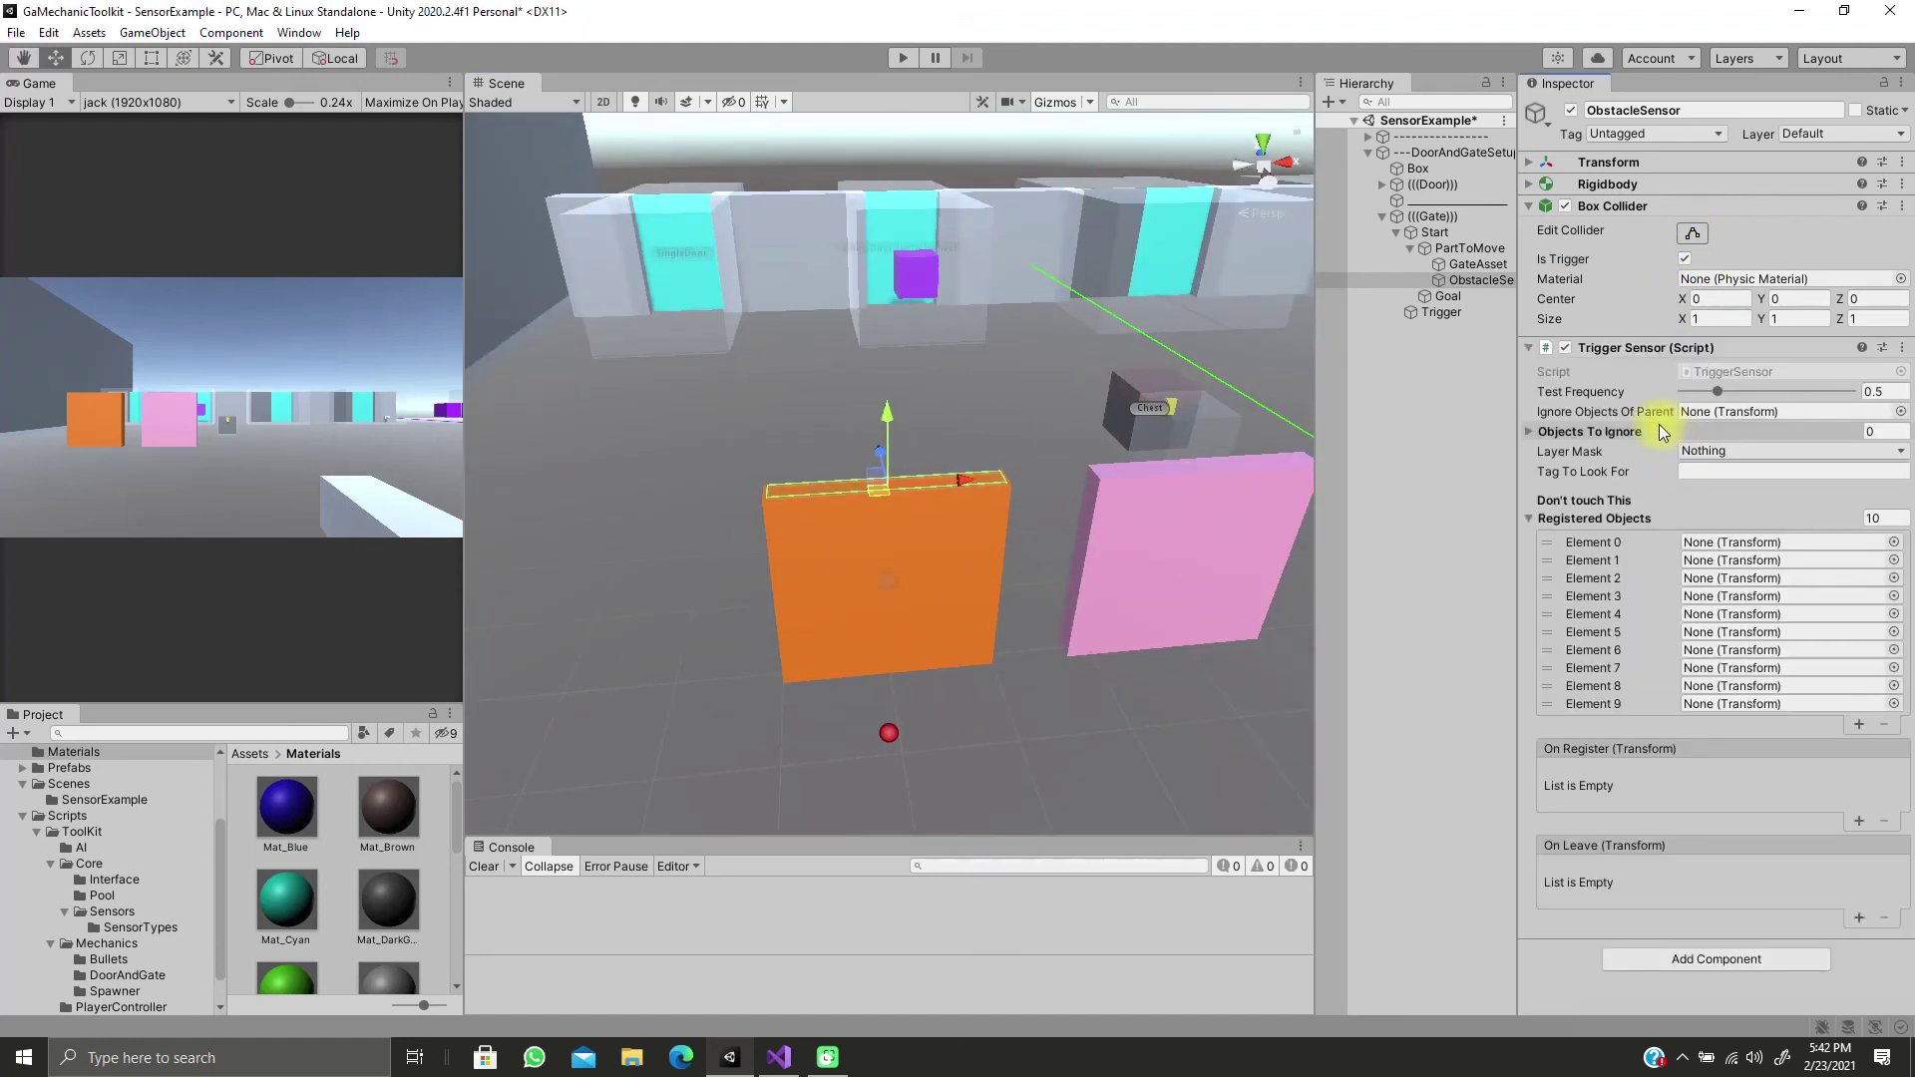
Choose ObstacleSensor's Layer Mask and assign ObstacleSensor as the Obstruction Check of Start's Gate Behaviour
{"action": "left_click", "coordinate": [1702, 450]}
{"action": "left_click", "coordinate": [1738, 717]}
{"action": "left_click", "coordinate": [1468, 236]}
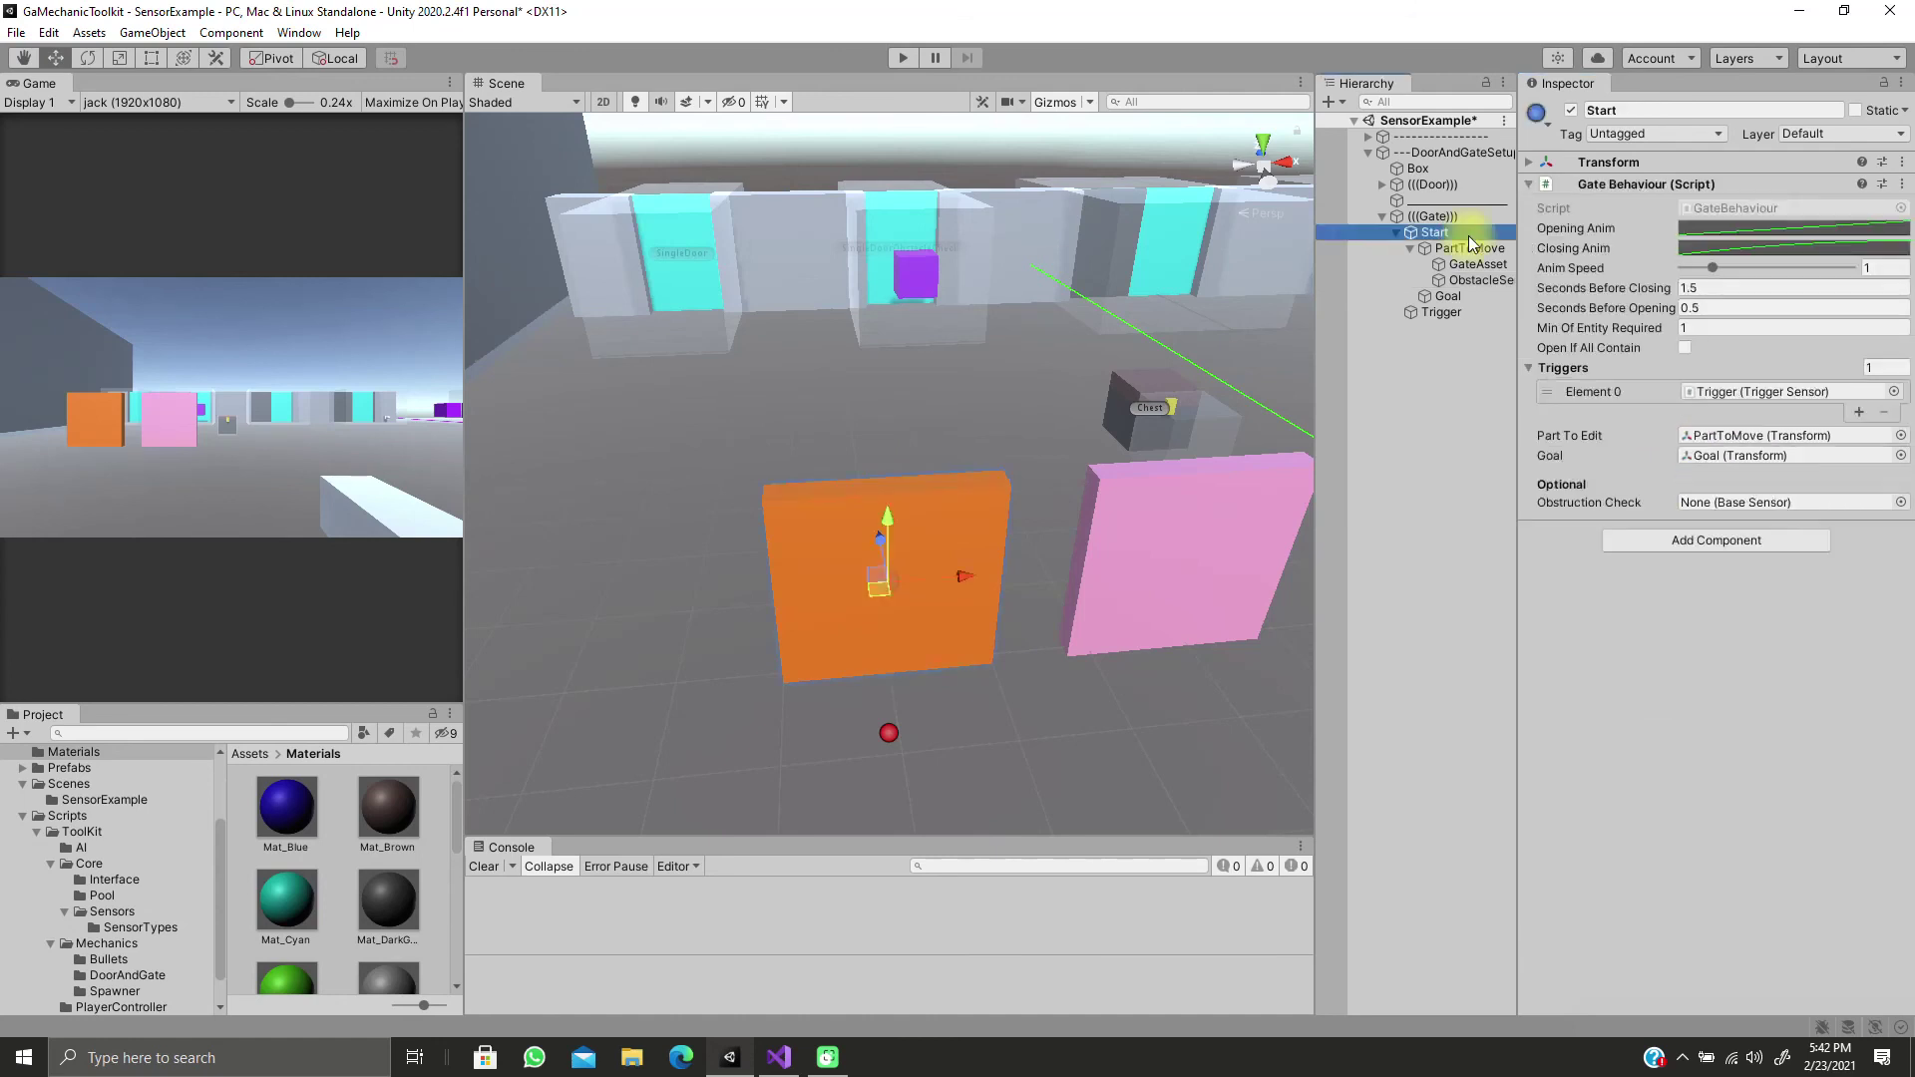
{"action": "left_click_drag", "start_coordinate": [1452, 285], "coordinate": [1723, 511]}
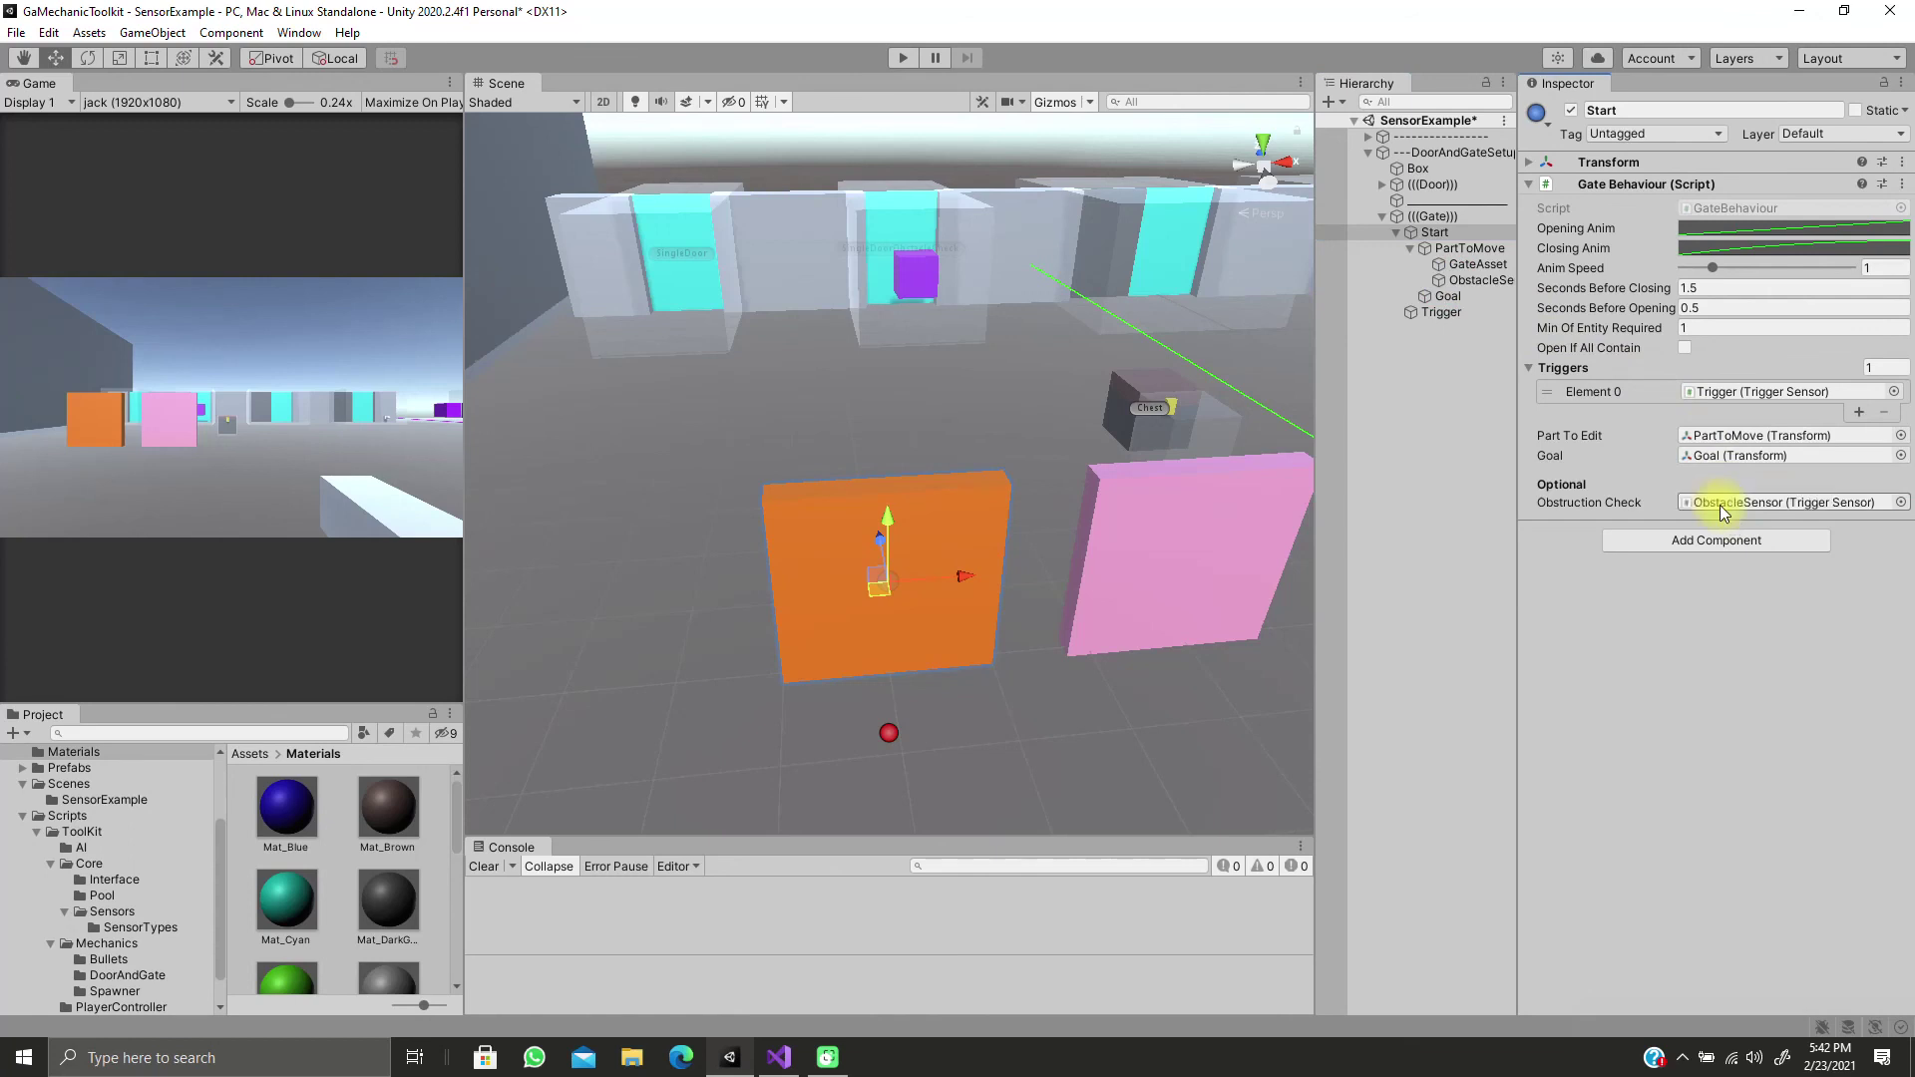
Run the scene and push the purple box over the lowered orange gate to test the obstruction check
{"action": "key", "text": "ctrl+p"}
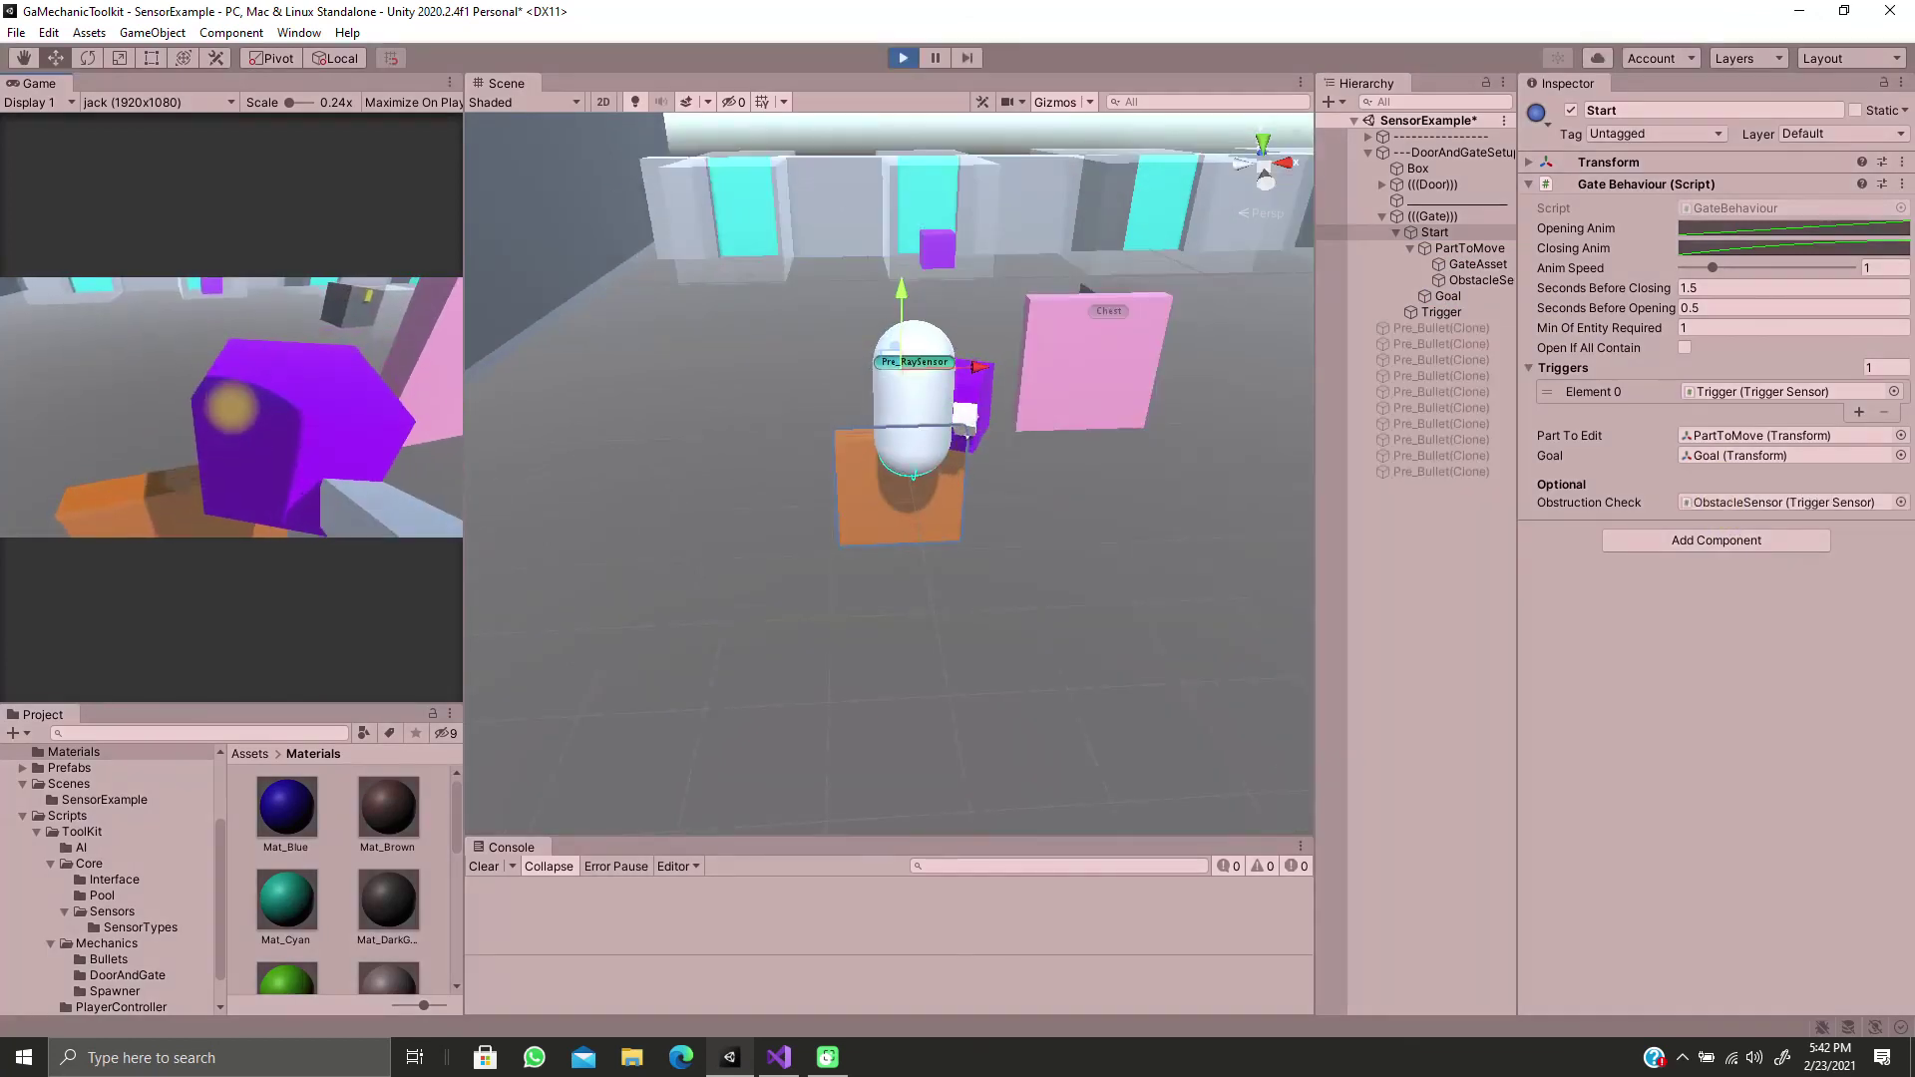
{"action": "key", "text": "s"}
{"action": "key", "text": "w"}
{"action": "key", "text": "a"}
{"action": "key", "text": "d"}
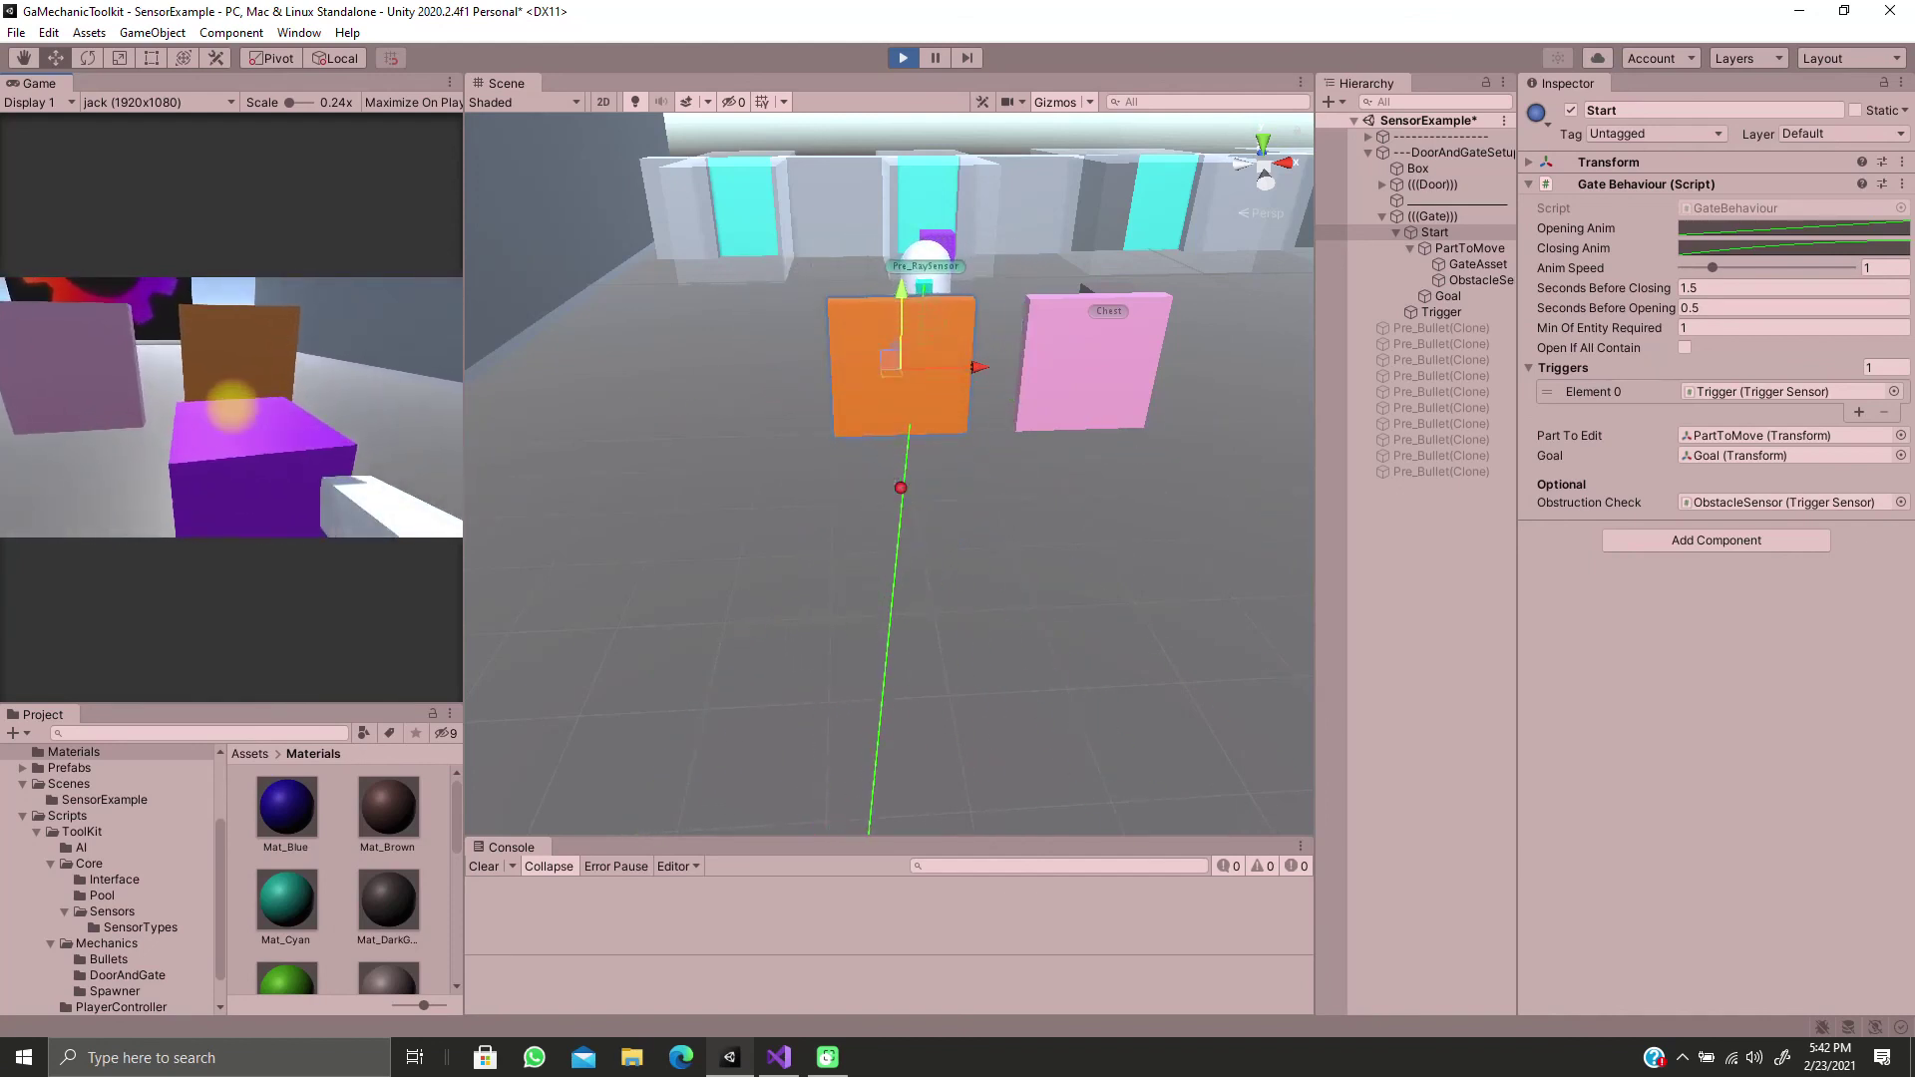
{"action": "key", "text": "w"}
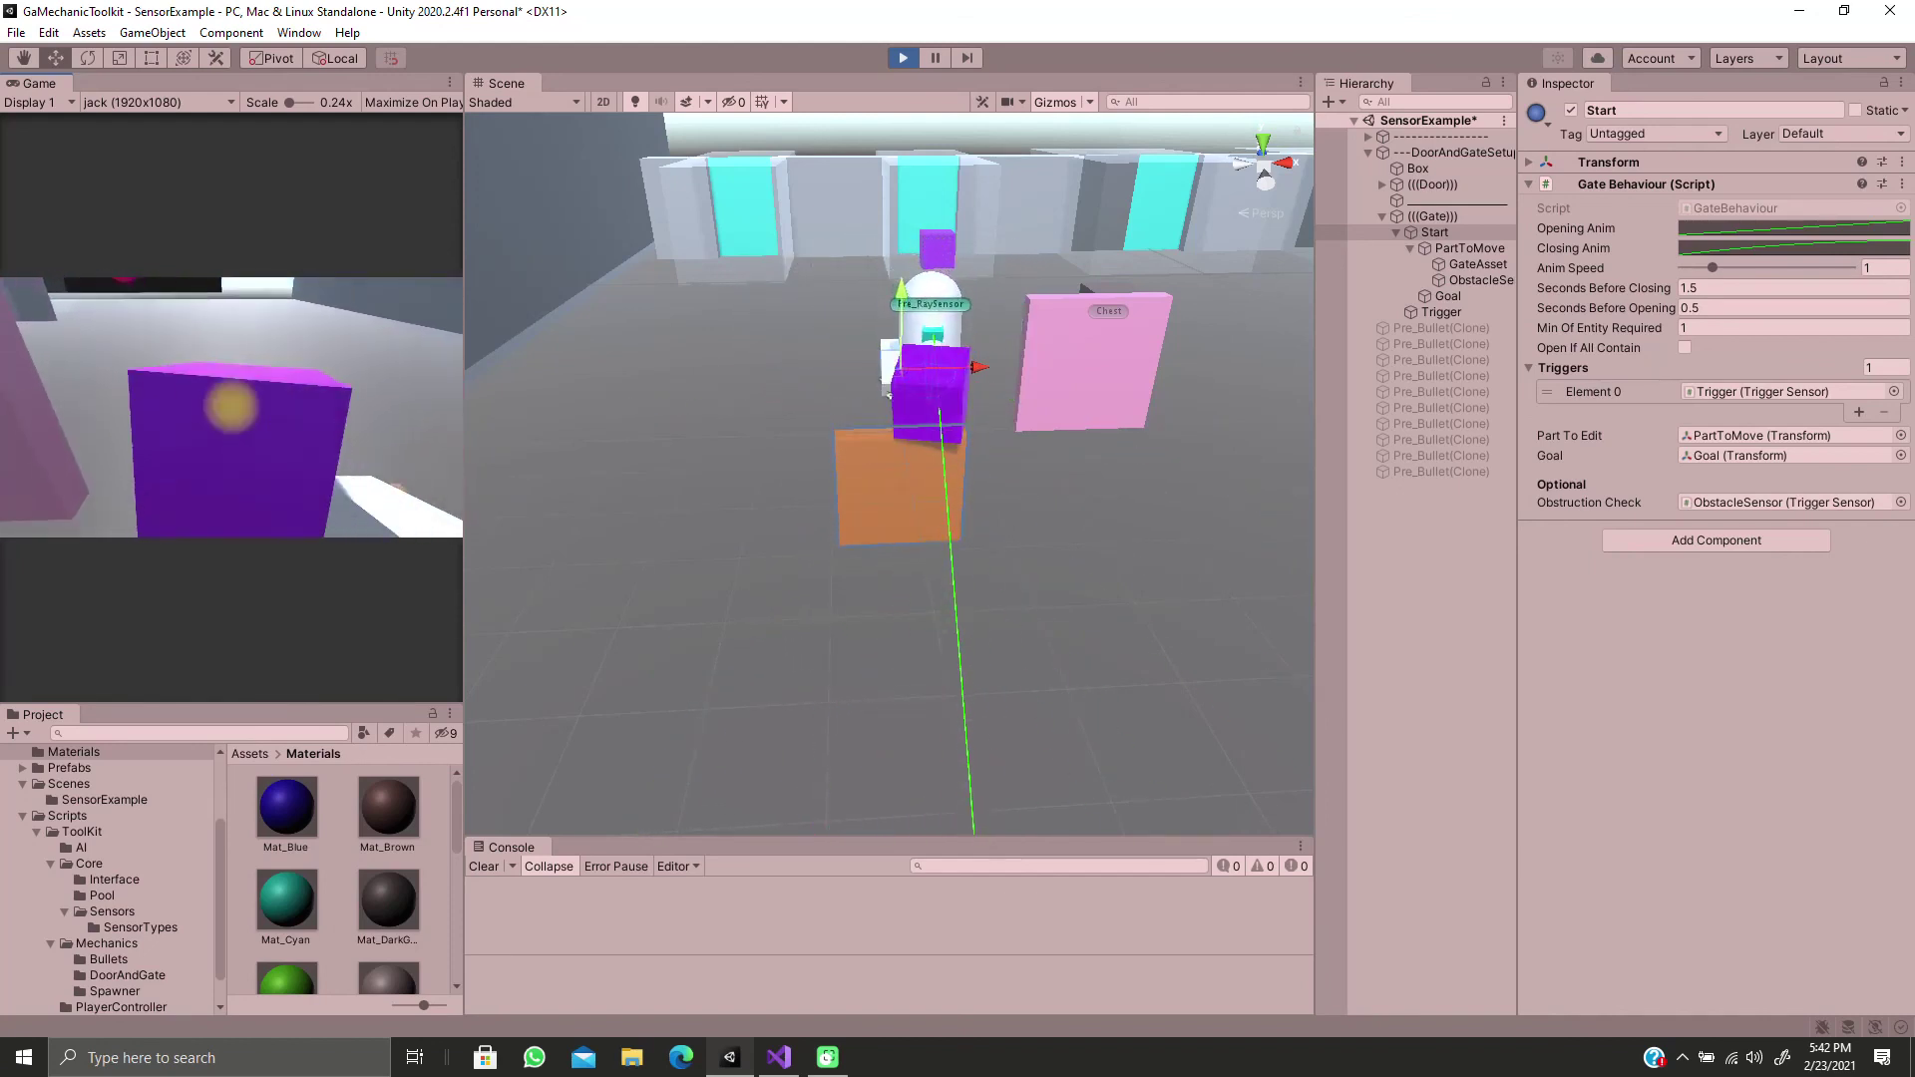
Back the player away from the gate and shoot the purple box that blocks it
{"action": "key", "text": "s"}
{"action": "key", "text": "s"}
{"action": "left_click", "coordinate": [232, 407]}
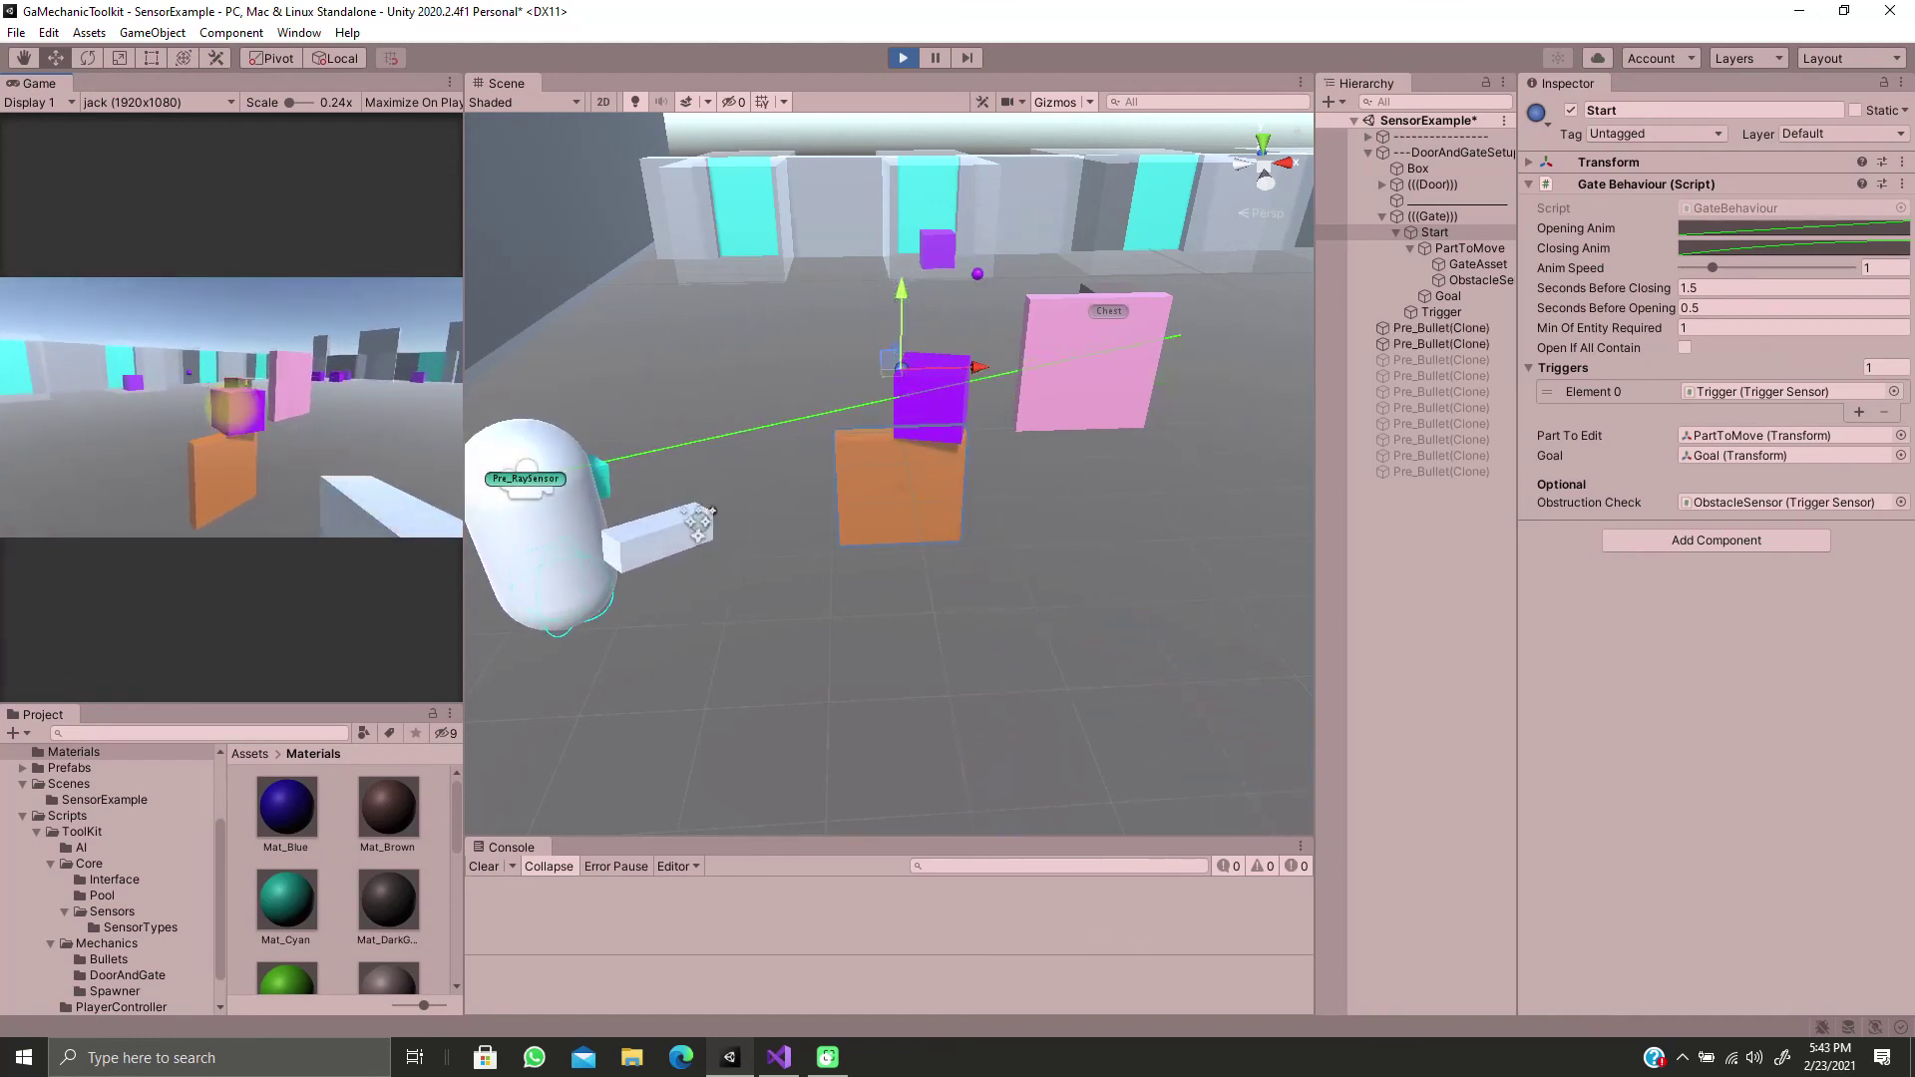
{"action": "left_click", "coordinate": [232, 407]}
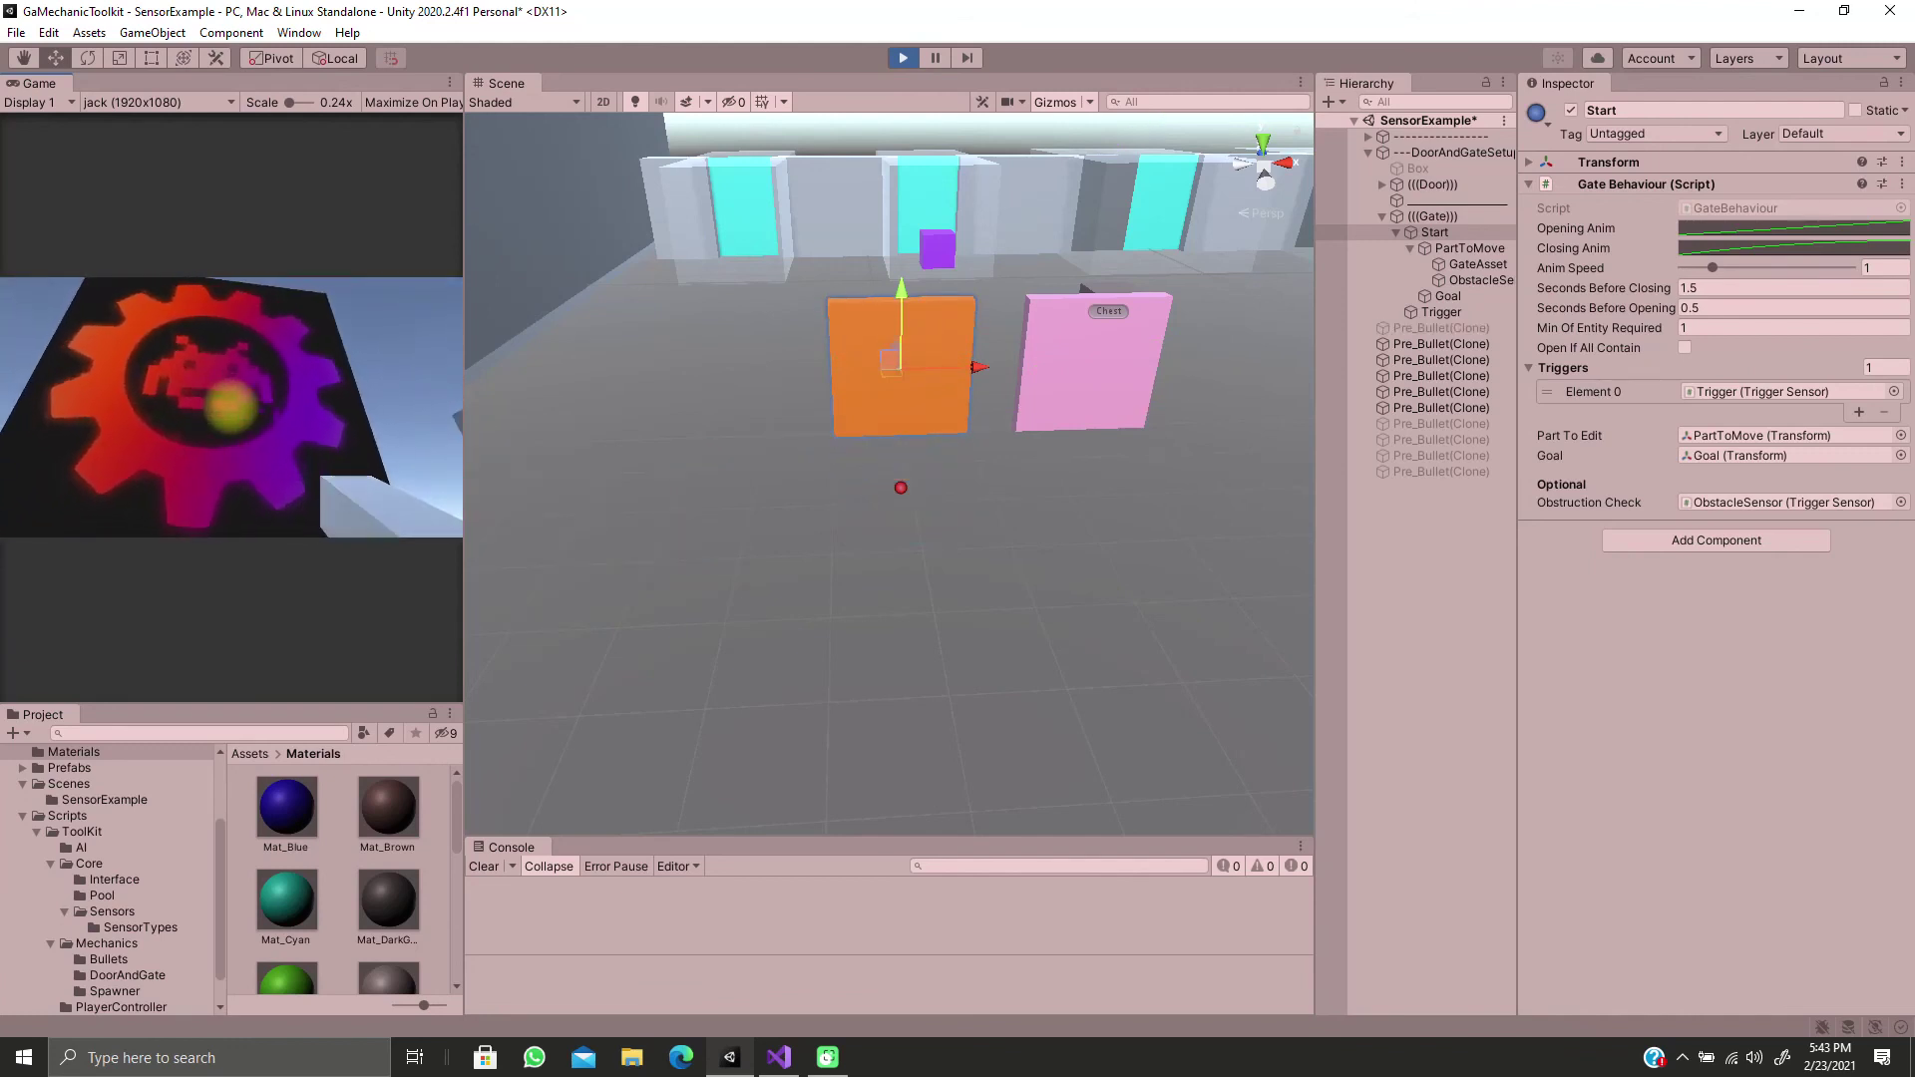
{"action": "left_click", "coordinate": [231, 407]}
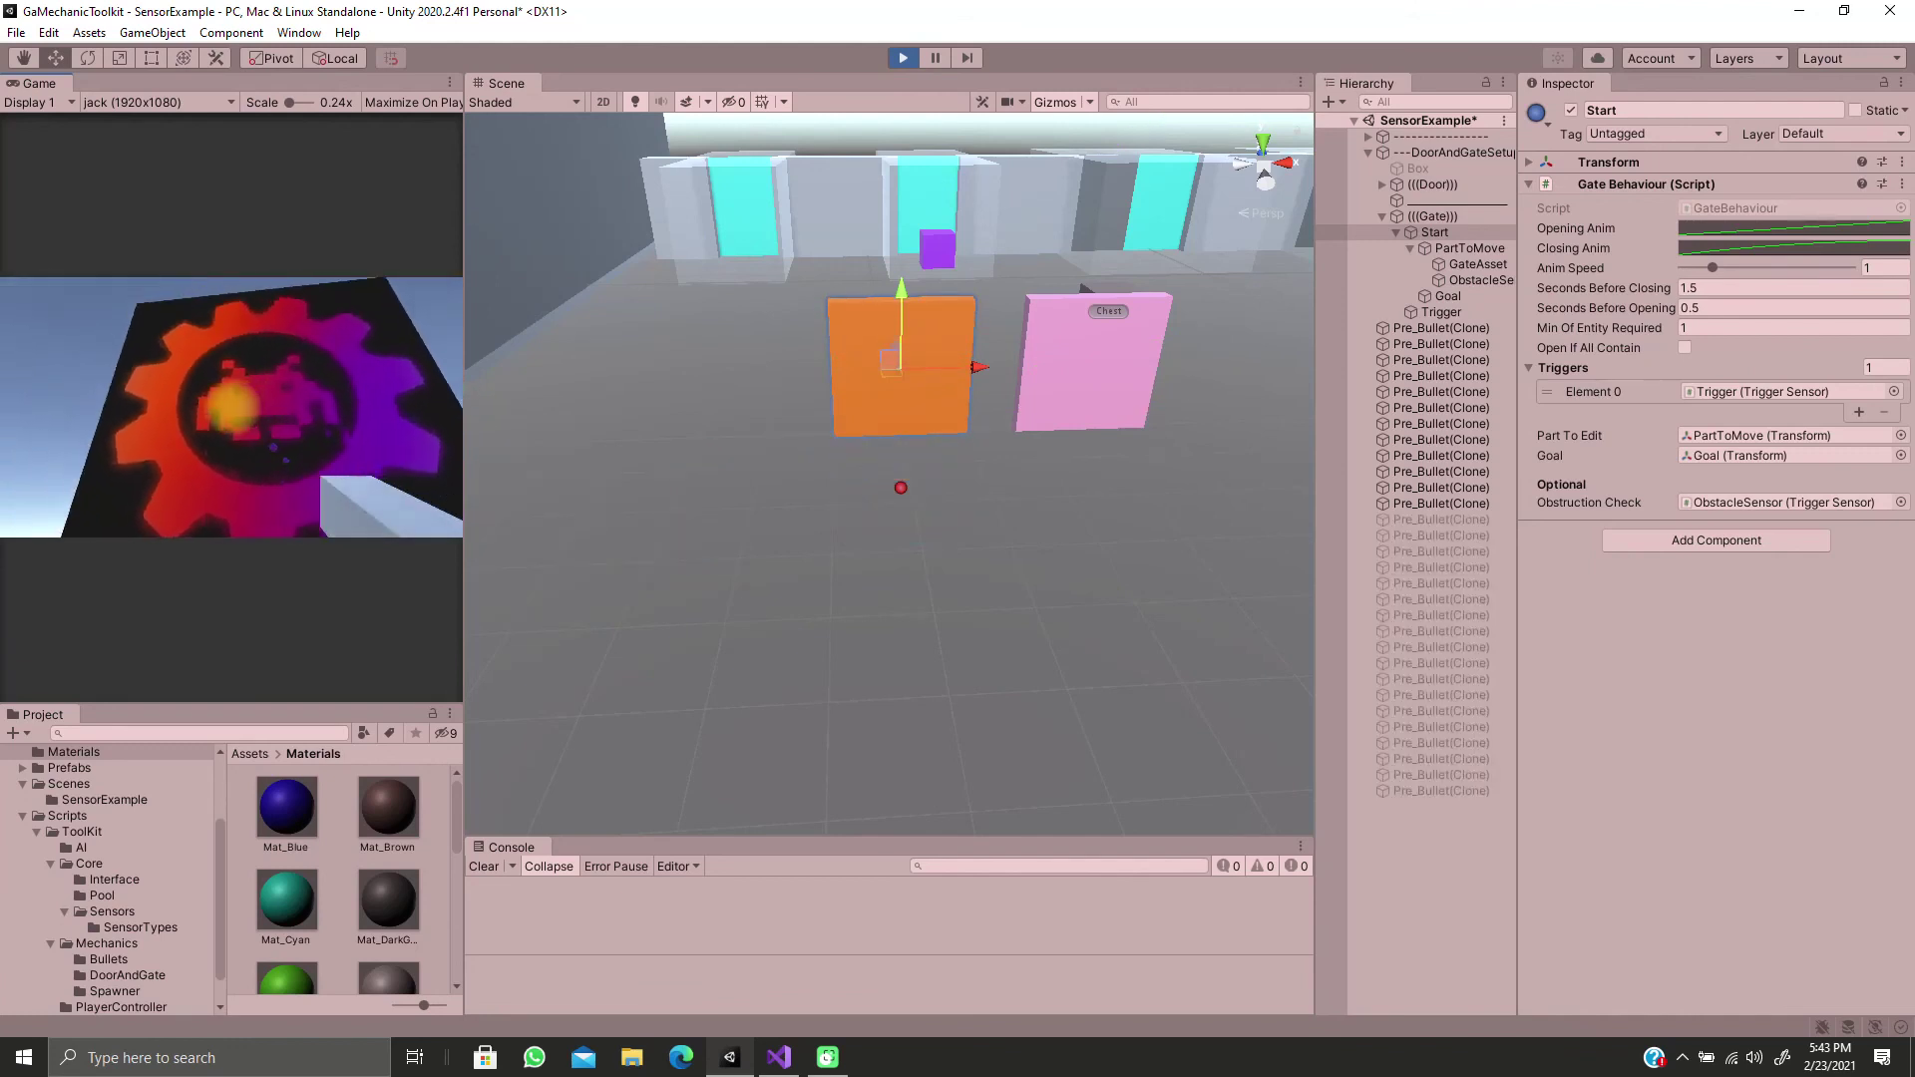
{"action": "left_click", "coordinate": [232, 407]}
{"action": "left_click", "coordinate": [232, 407]}
{"action": "left_click", "coordinate": [231, 407]}
{"action": "left_click", "coordinate": [232, 407]}
{"action": "left_click", "coordinate": [232, 406]}
{"action": "left_click", "coordinate": [232, 407]}
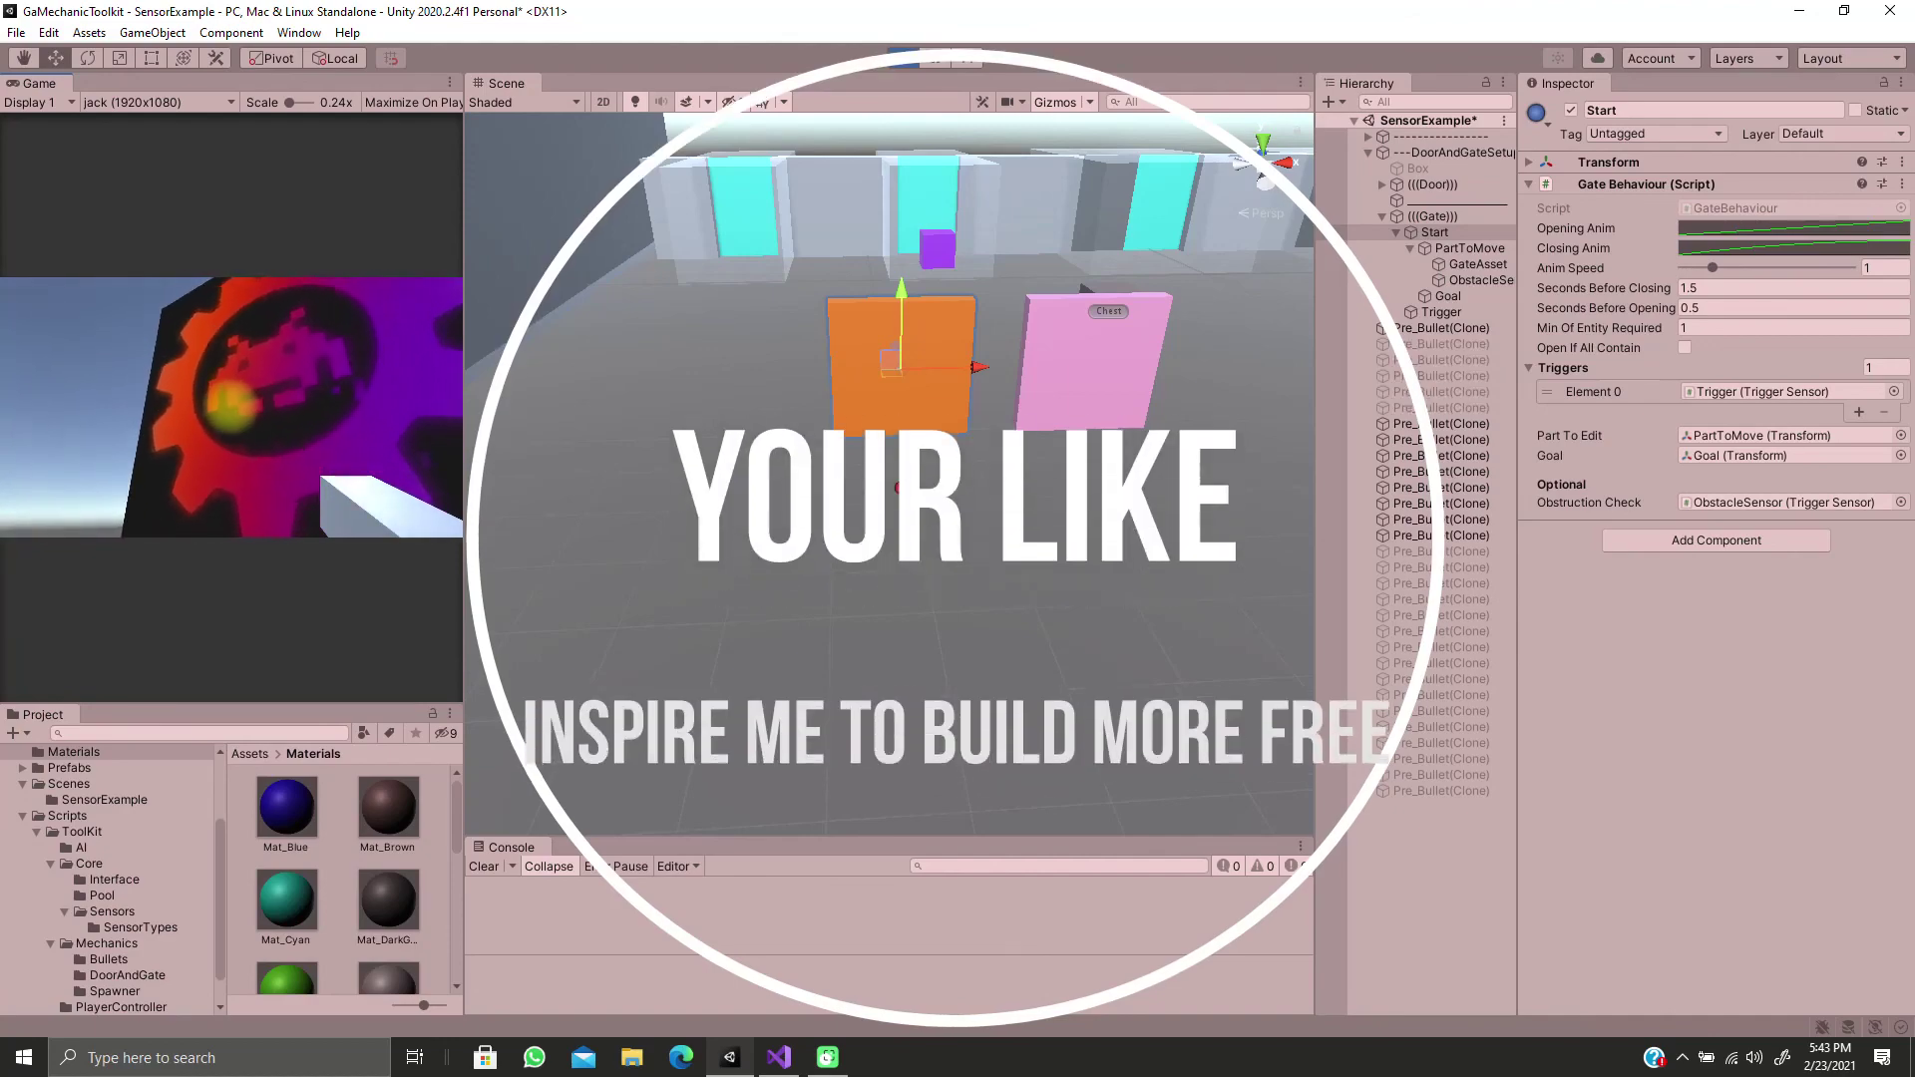
{"action": "left_click", "coordinate": [232, 407]}
{"action": "left_click", "coordinate": [232, 407]}
{"action": "left_click", "coordinate": [232, 407]}
{"action": "left_click", "coordinate": [231, 407]}
{"action": "left_click", "coordinate": [231, 407]}
{"action": "left_click", "coordinate": [231, 407]}
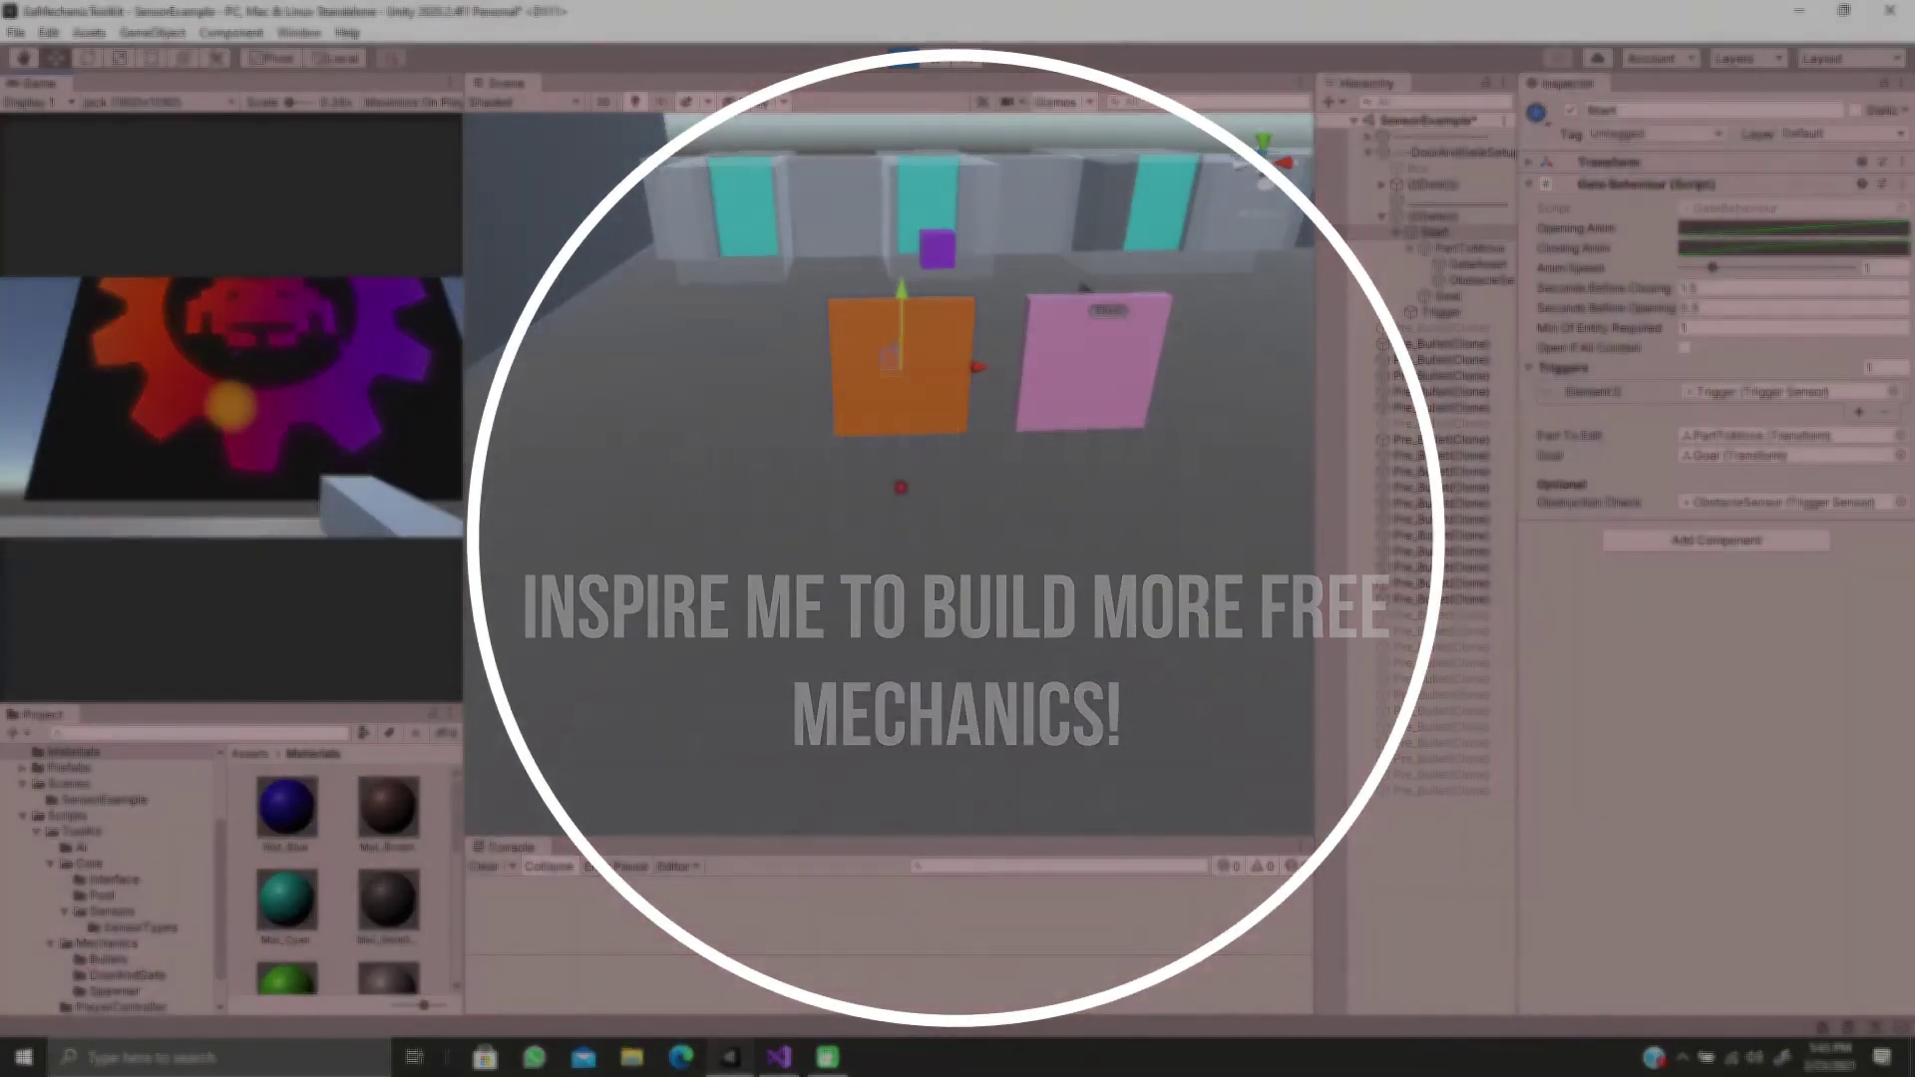